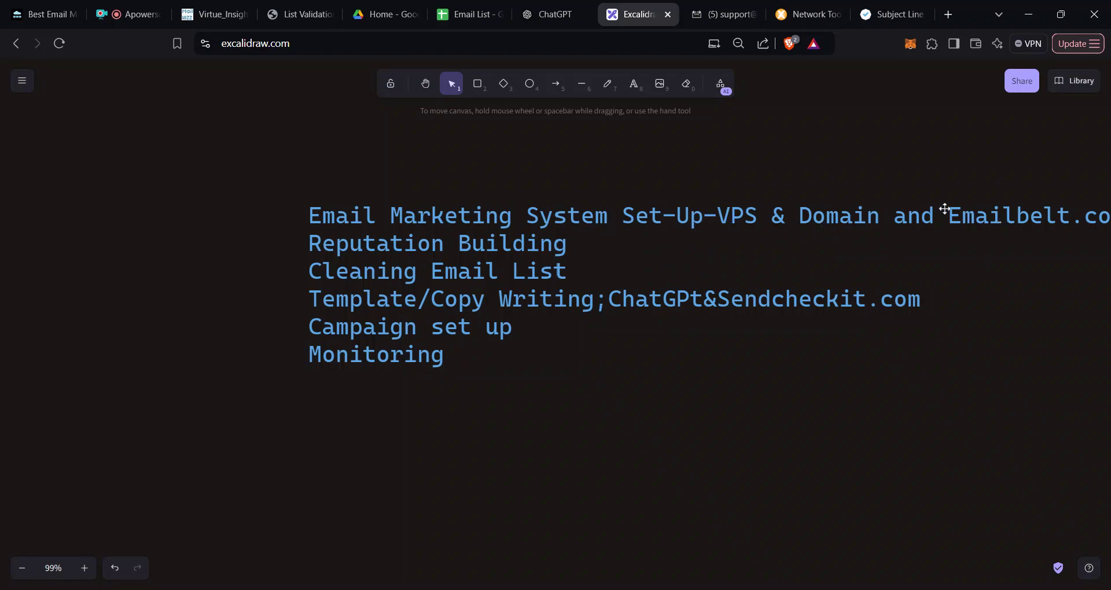
Step: Load emailbelt.com in a new browser tab
{"action": "left_click", "coordinate": [956, 16]}
{"action": "type", "text": "emailbelt.com"}
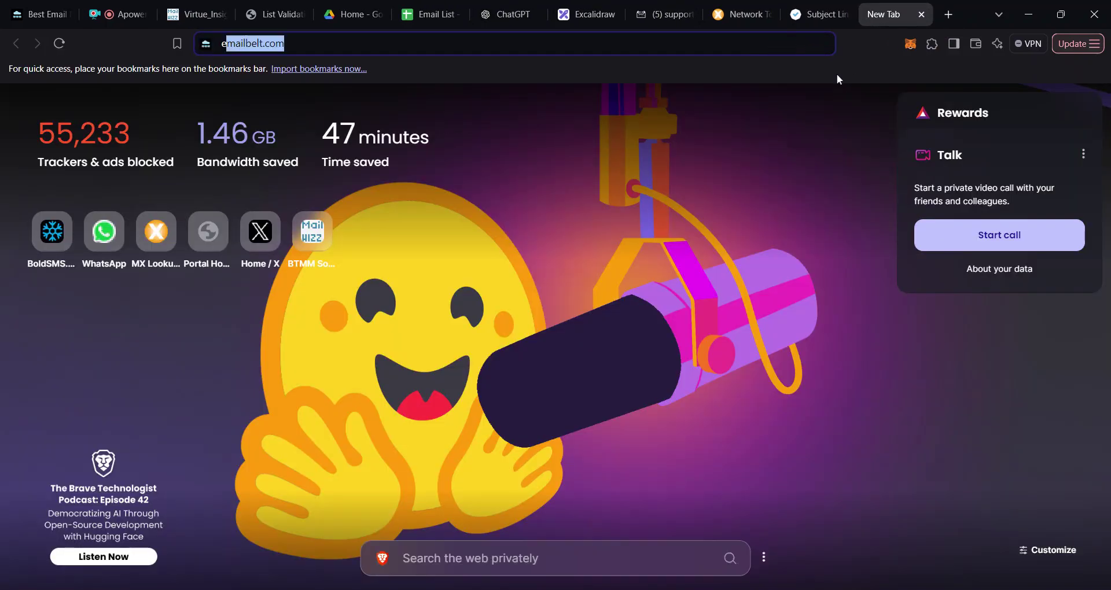
{"action": "key", "text": "Return"}
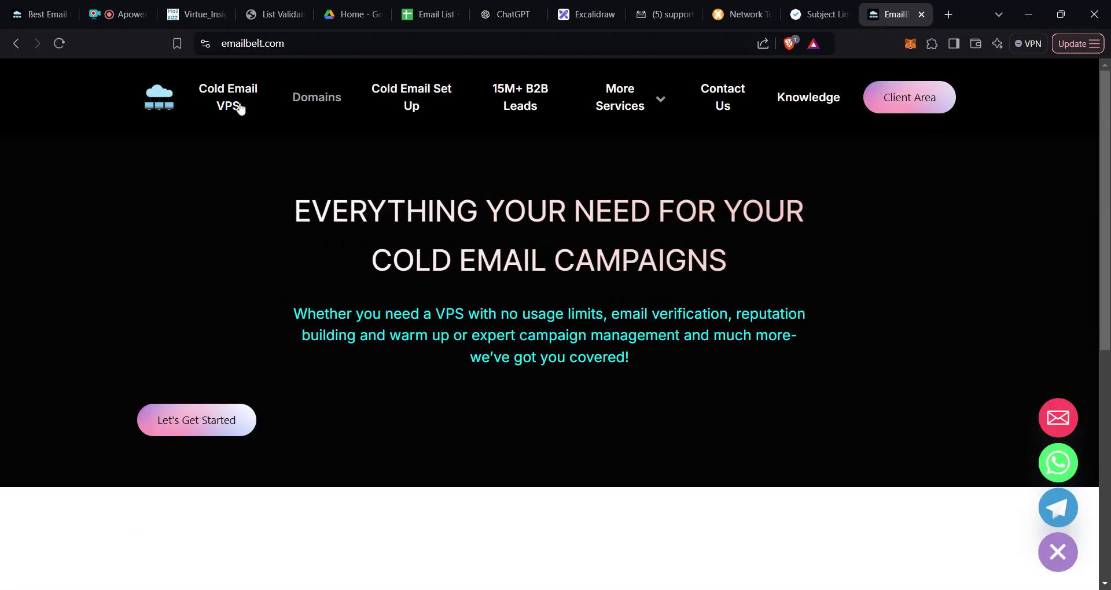
Step: Look over the Cold Email VPS and Virtual Private Server plans, then return to the portal home page
{"action": "left_click", "coordinate": [230, 105]}
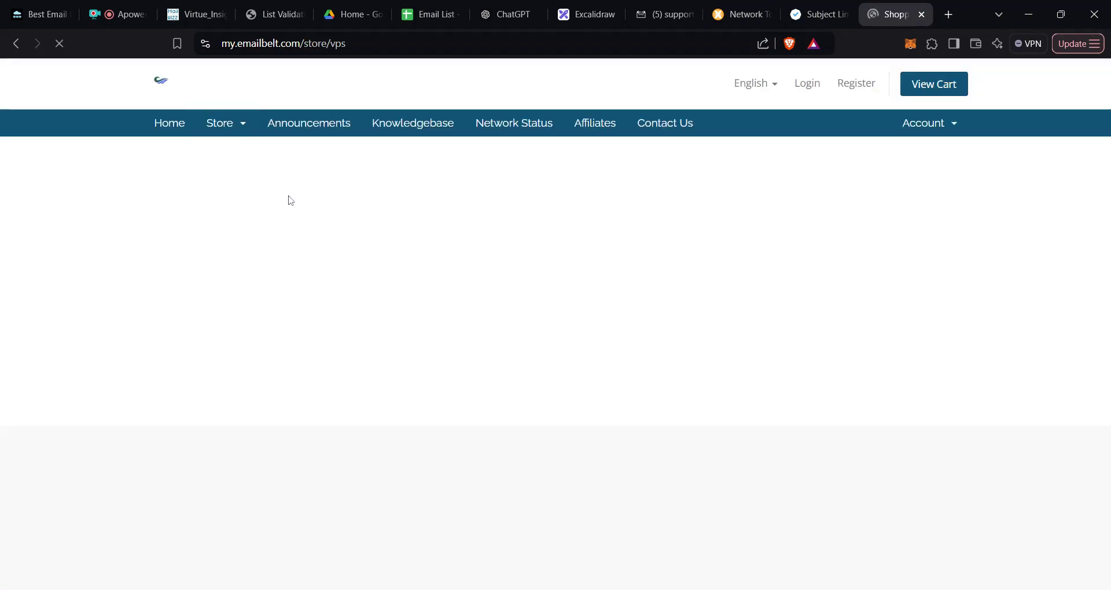
{"action": "left_click", "coordinate": [243, 128]}
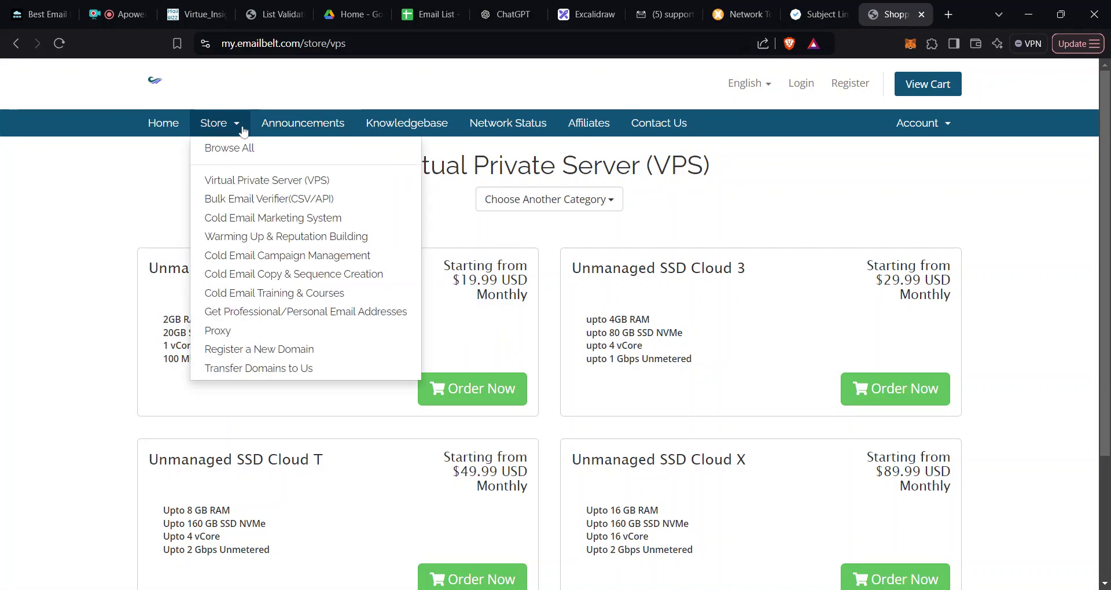
{"action": "left_click", "coordinate": [290, 183]}
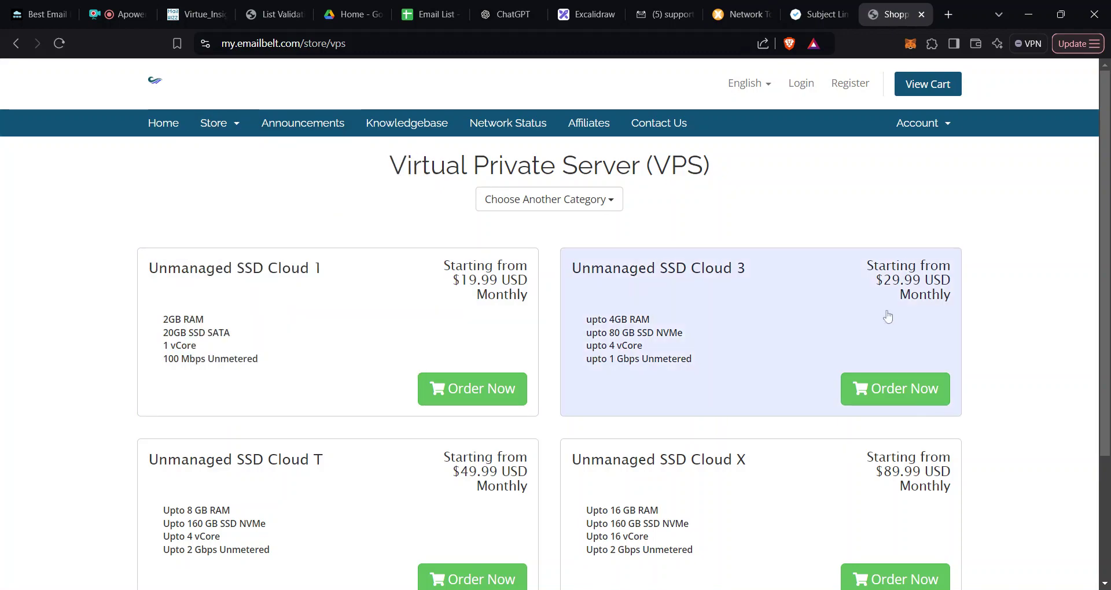
{"action": "scroll", "coordinate": [886, 315], "scroll_direction": "down", "scroll_amount": 1}
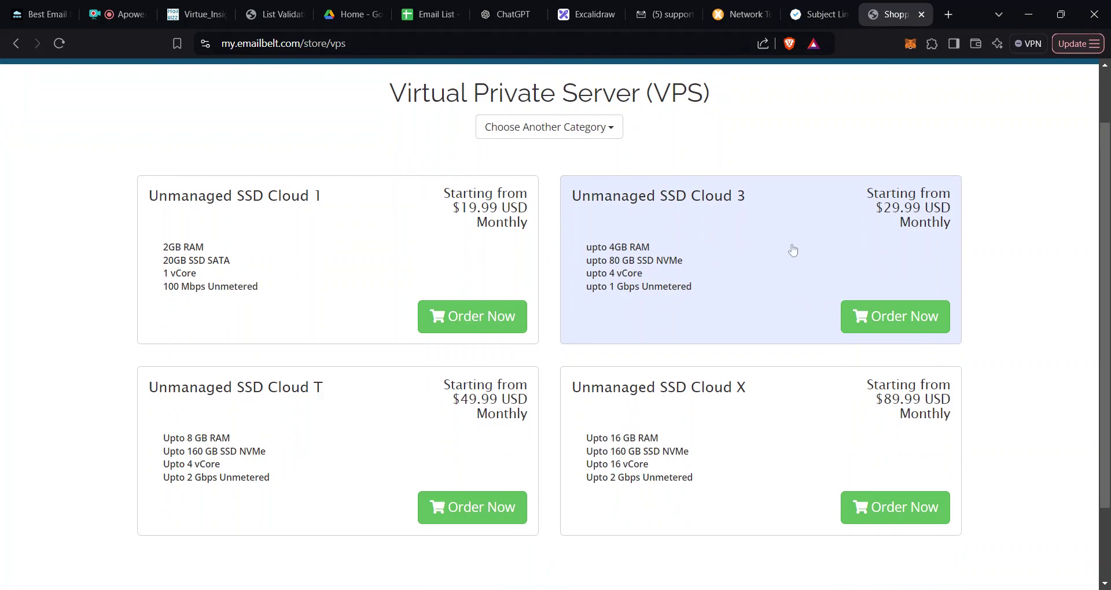
{"action": "scroll", "coordinate": [666, 276], "scroll_direction": "up", "scroll_amount": 1}
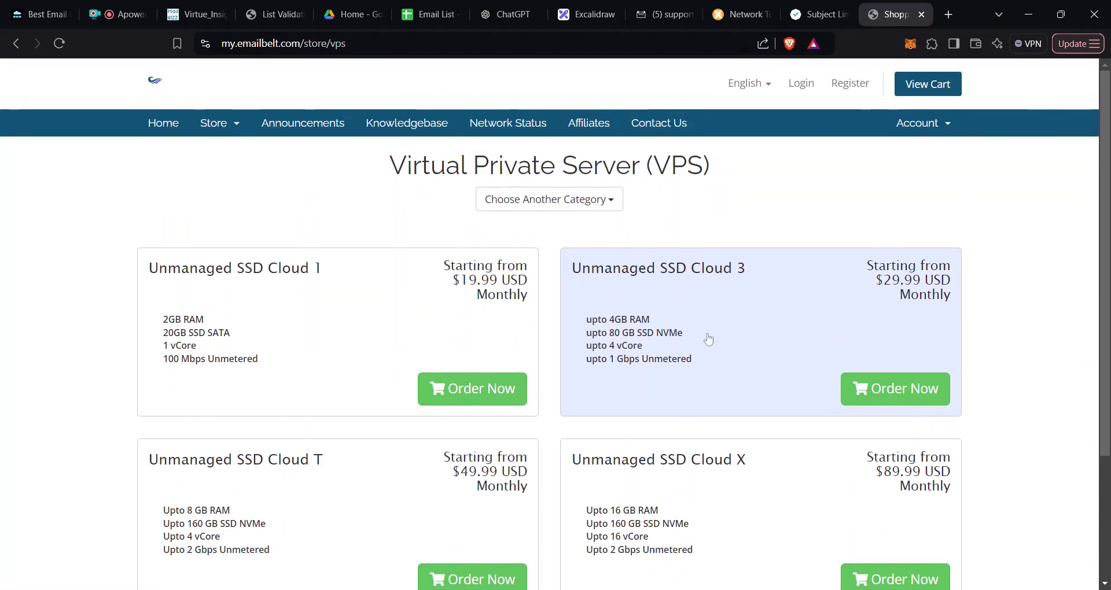
{"action": "left_click", "coordinate": [240, 132]}
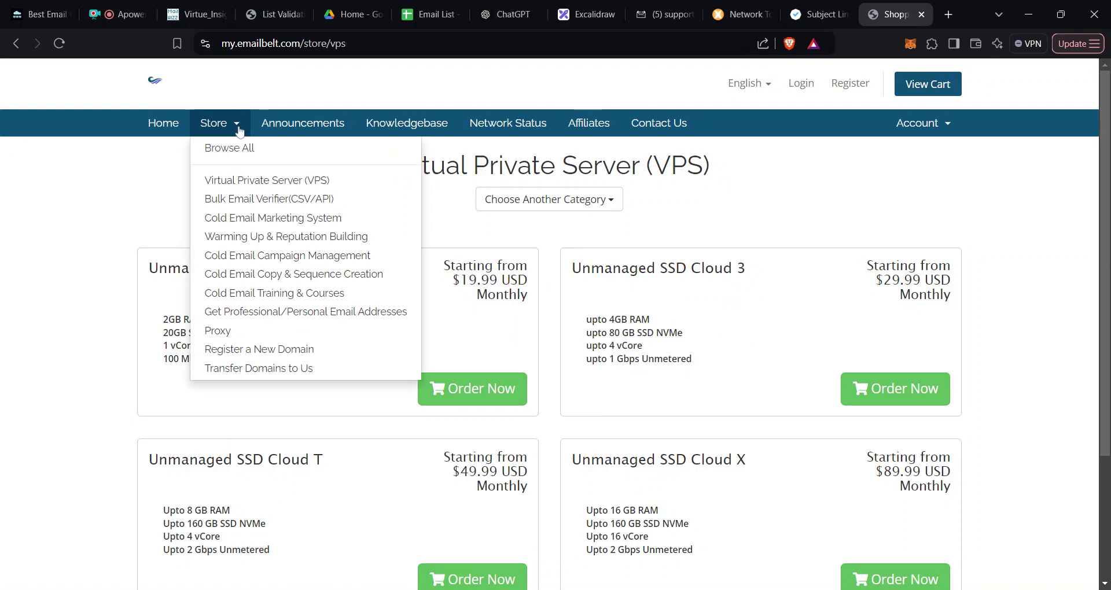
{"action": "left_click", "coordinate": [174, 125]}
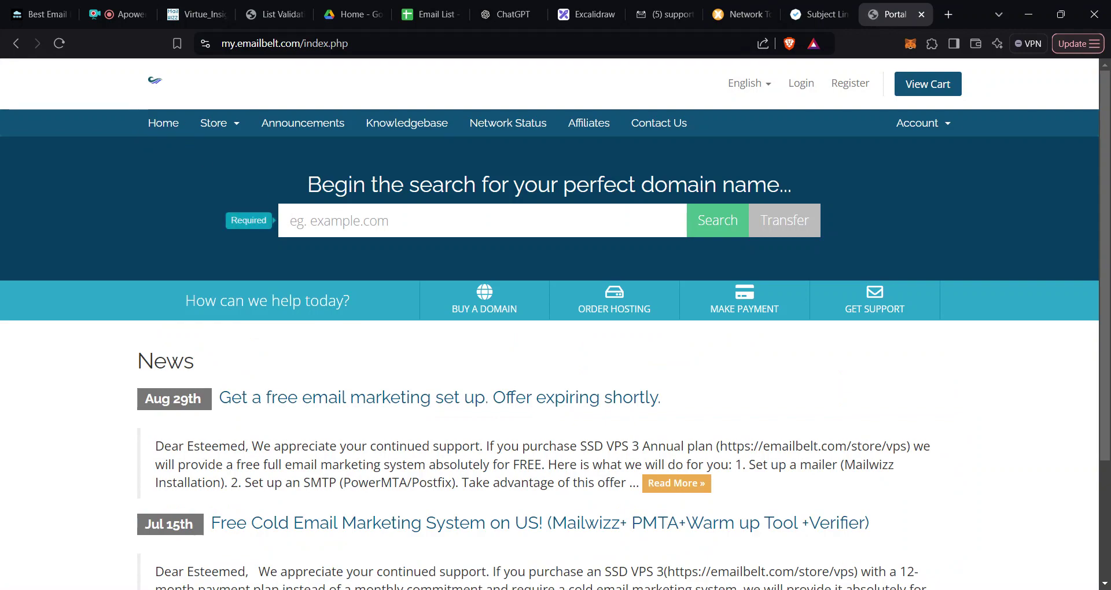
Step: Search for the domain radivyuy.com and confirm it is available for $29.99 USD
{"action": "type", "text": "radiv"}
{"action": "left_click", "coordinate": [485, 242]}
{"action": "key", "text": "Return"}
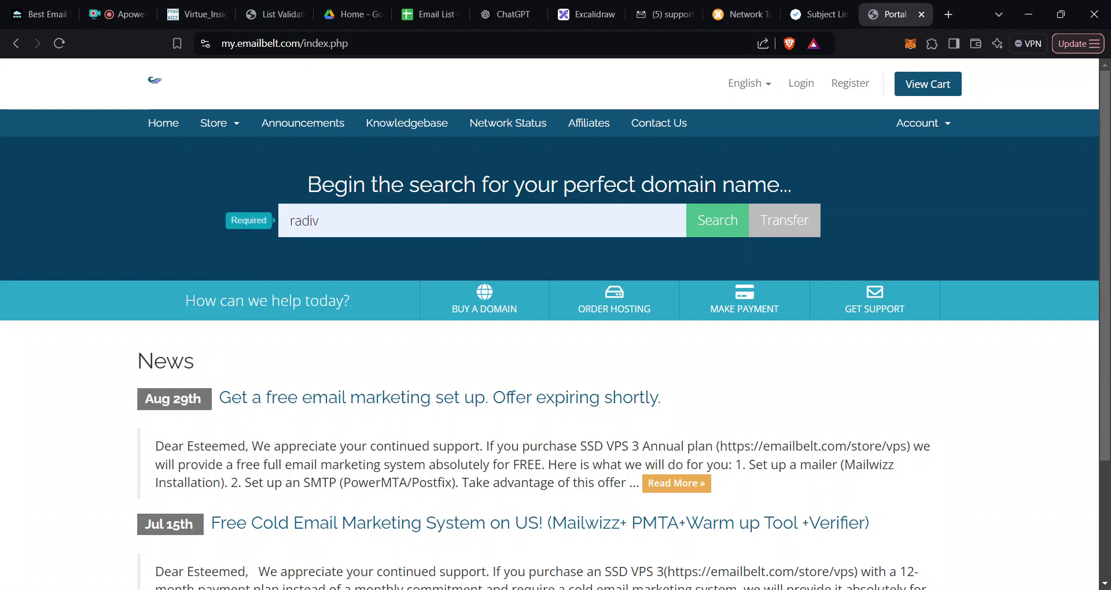
{"action": "type", "text": "yuy"}
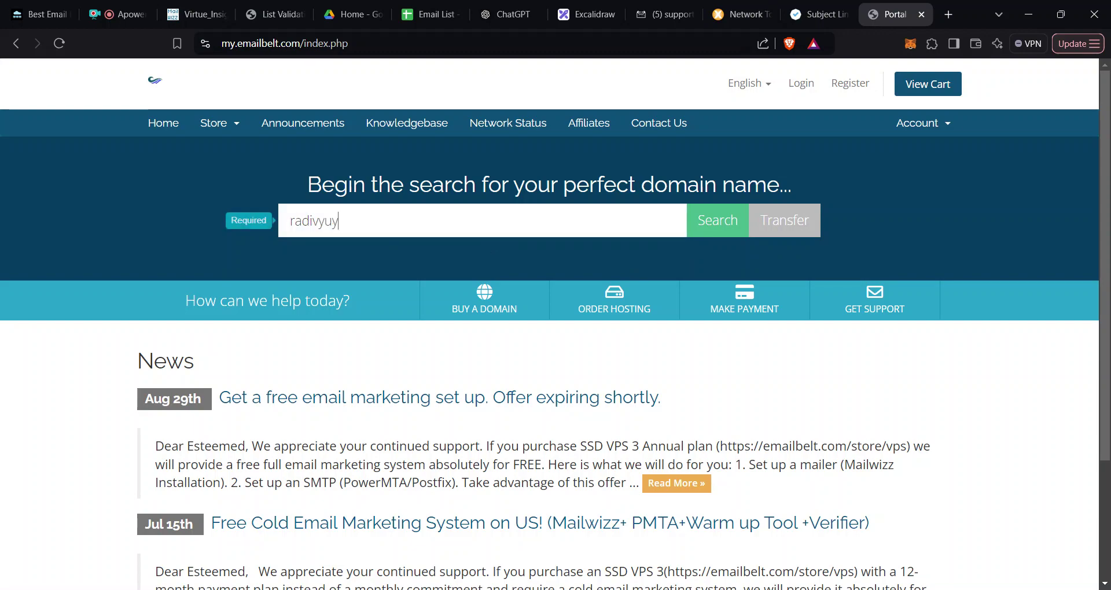
{"action": "left_click", "coordinate": [705, 229]}
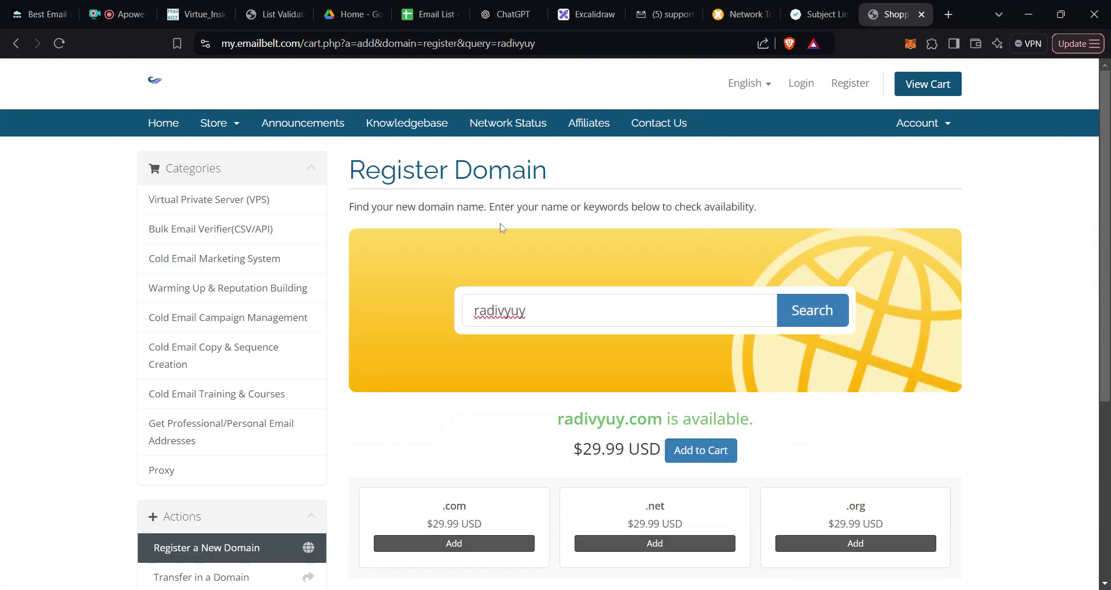
{"action": "left_click", "coordinate": [236, 128]}
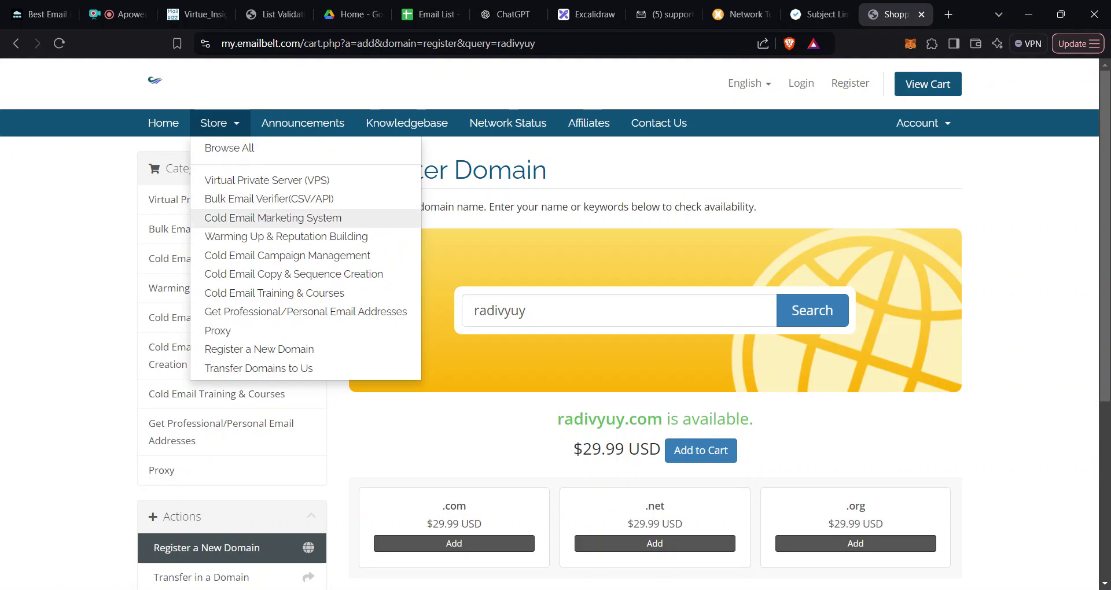
Step: Review the Free and Classic Cold Email Marketing System plans, then go back to the Excalidraw outline
{"action": "left_click", "coordinate": [268, 223]}
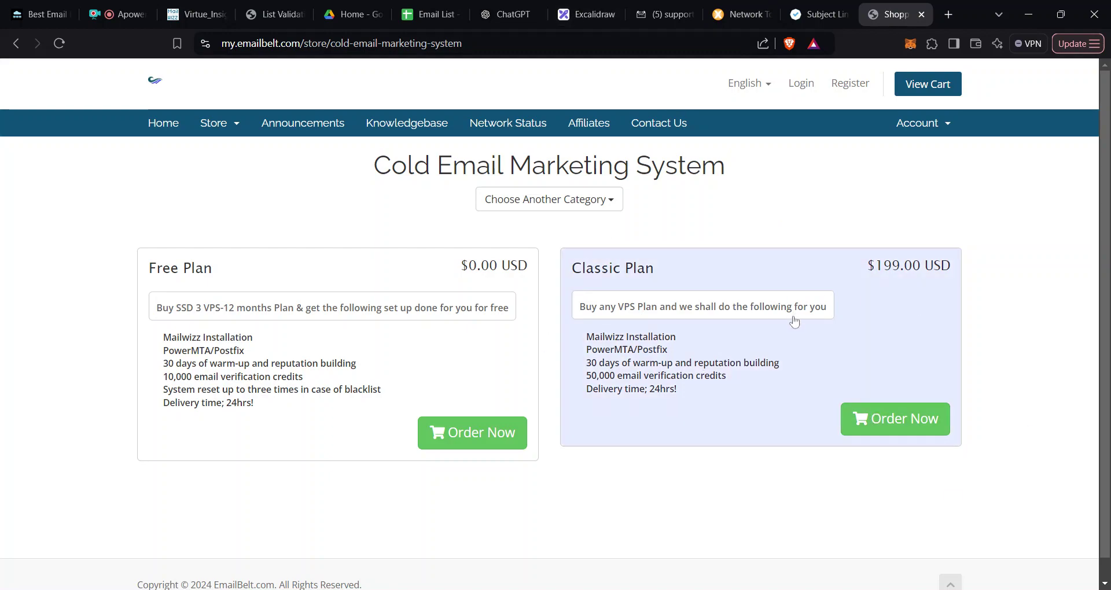
{"action": "left_click", "coordinate": [582, 14]}
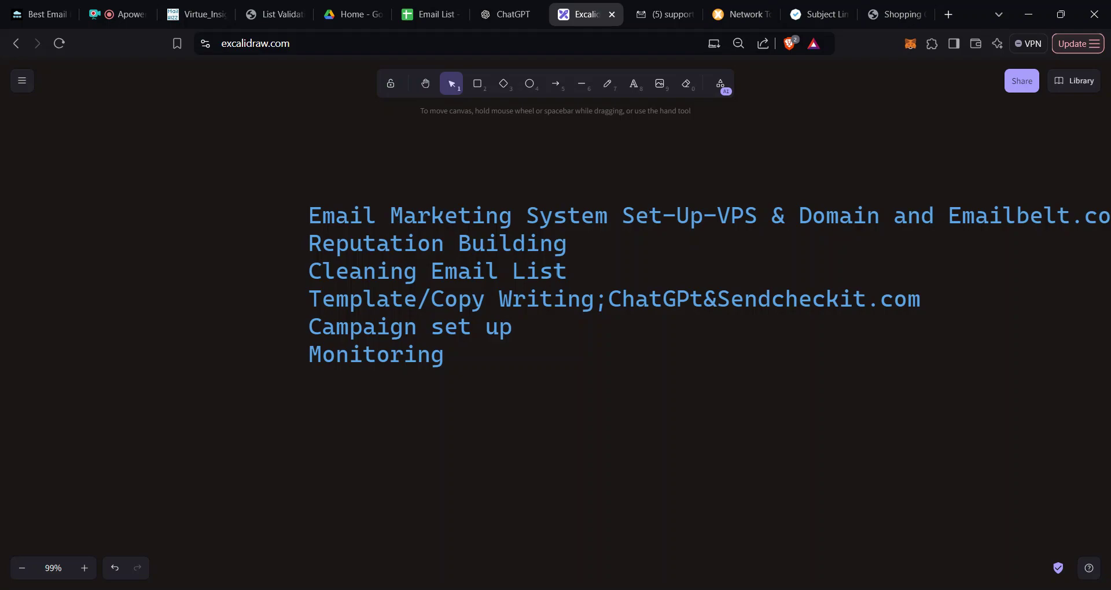
Step: Log in to Virtue_Insight, check the dashboard's zero campaigns, lists, subscribers and templates, then return to Excalidraw
{"action": "left_click", "coordinate": [189, 15]}
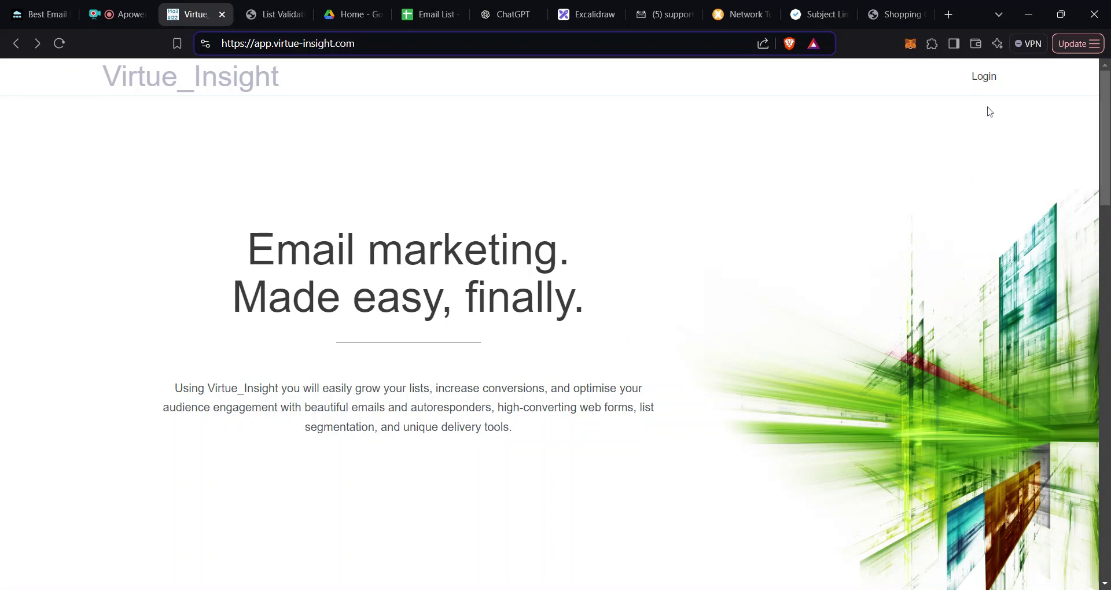
{"action": "left_click", "coordinate": [987, 81]}
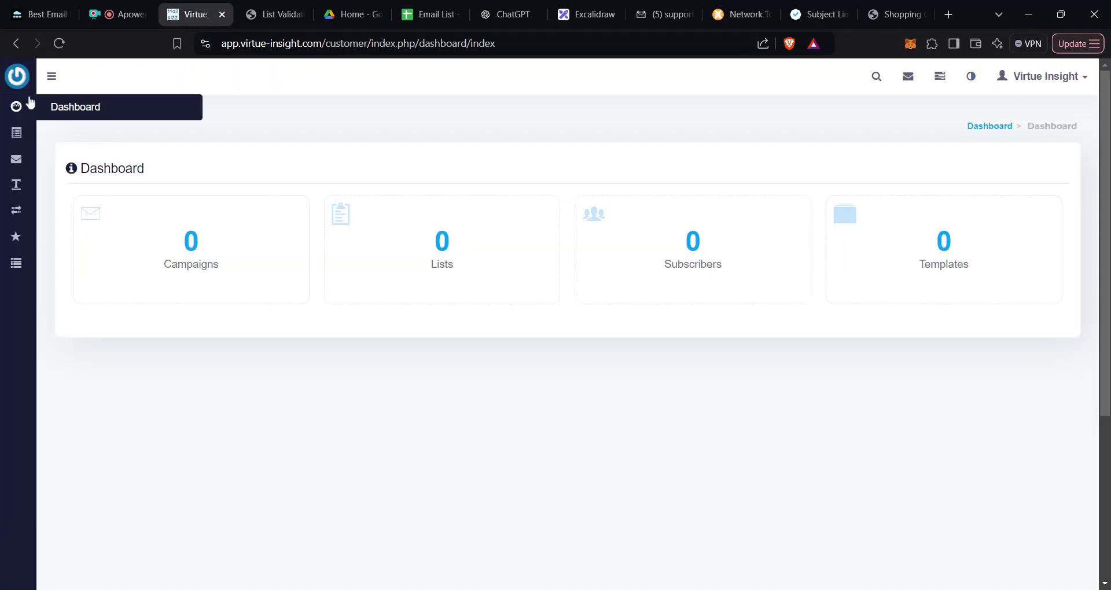
{"action": "mouse_move", "coordinate": [15, 217]}
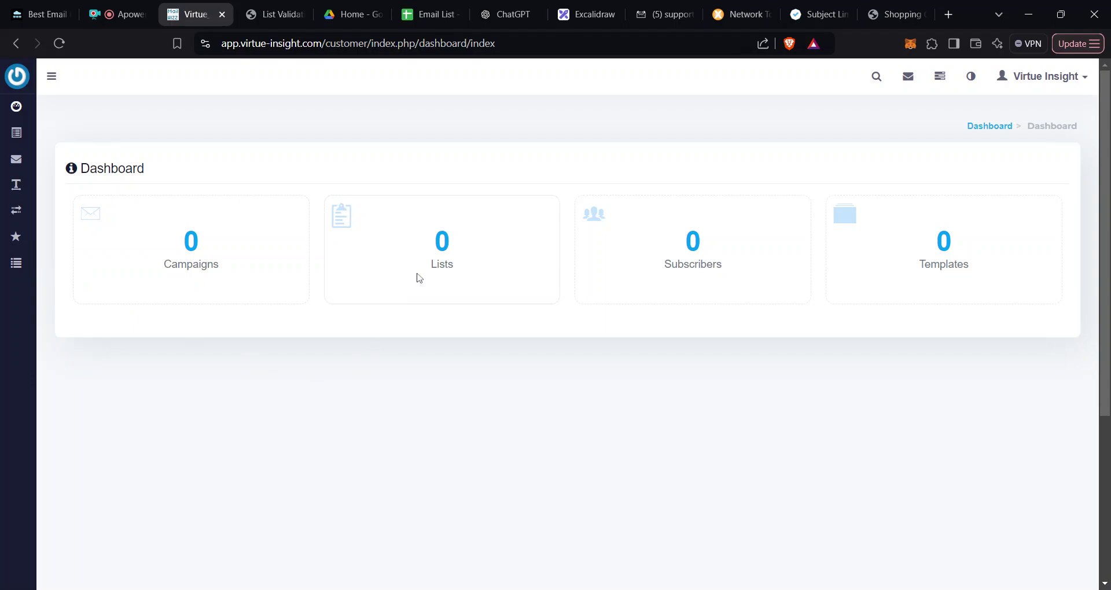
{"action": "left_click", "coordinate": [580, 19]}
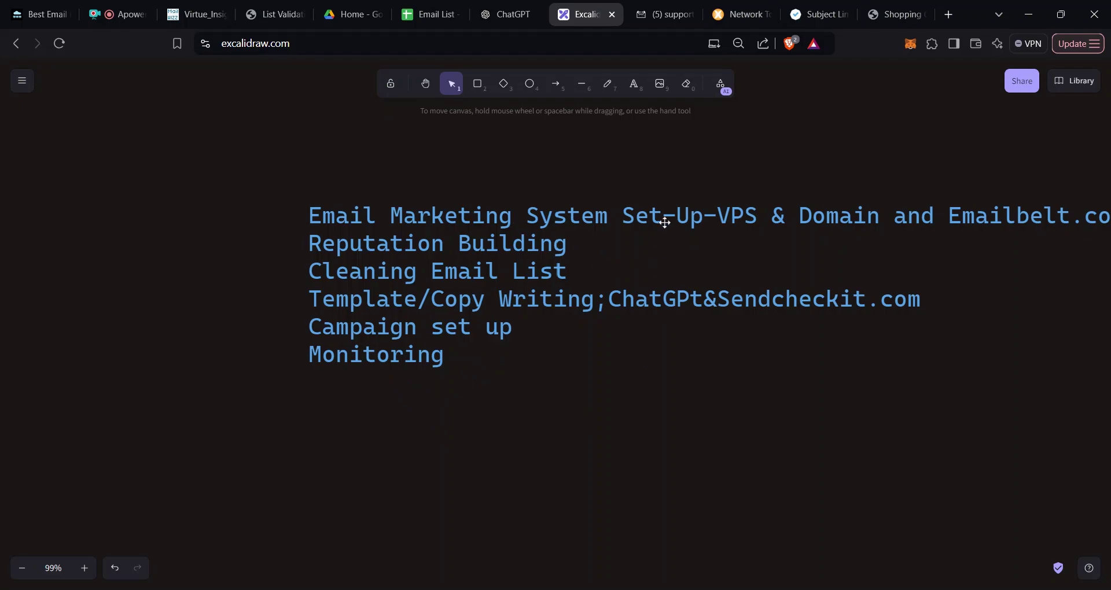
Step: Go back to the Emailbelt Virtual Private Server plans, then return to the portal home page
{"action": "left_click", "coordinate": [887, 16]}
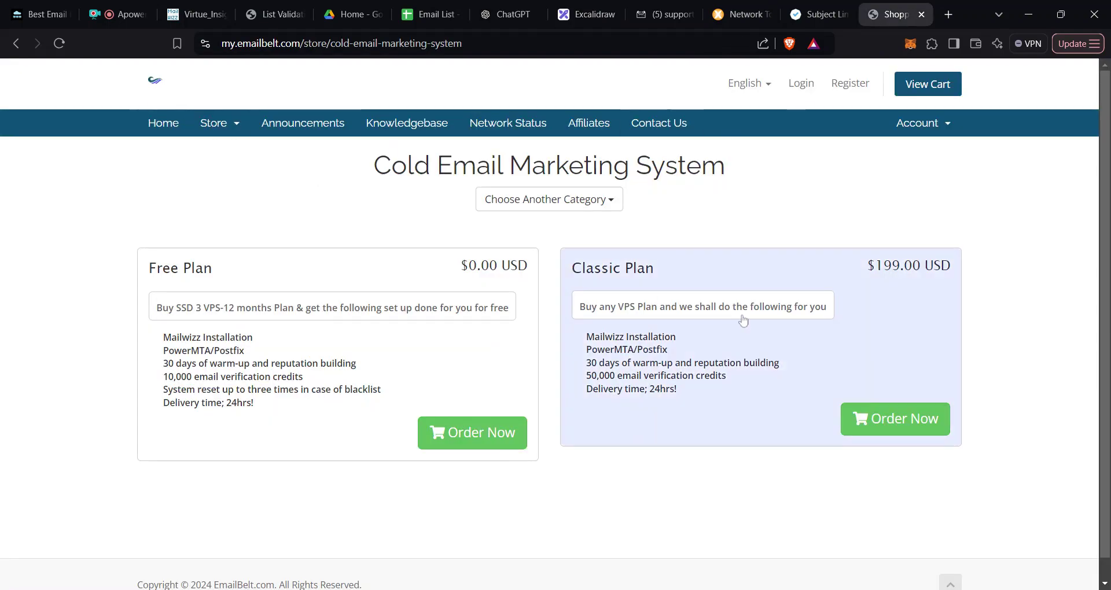
{"action": "left_click", "coordinate": [232, 130]}
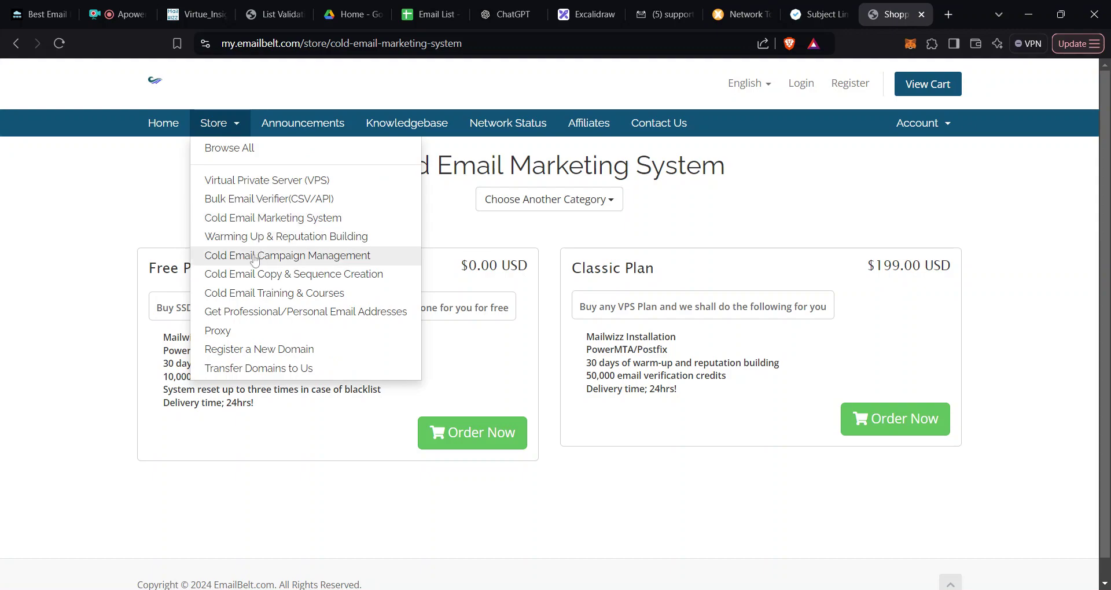
{"action": "left_click", "coordinate": [291, 180]}
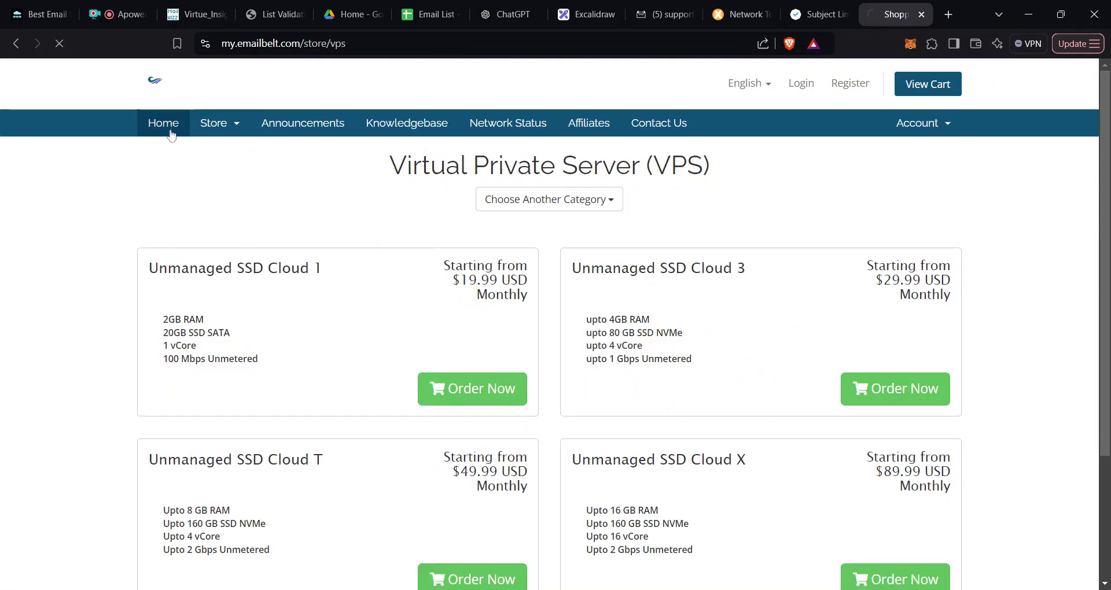
{"action": "left_click", "coordinate": [171, 135]}
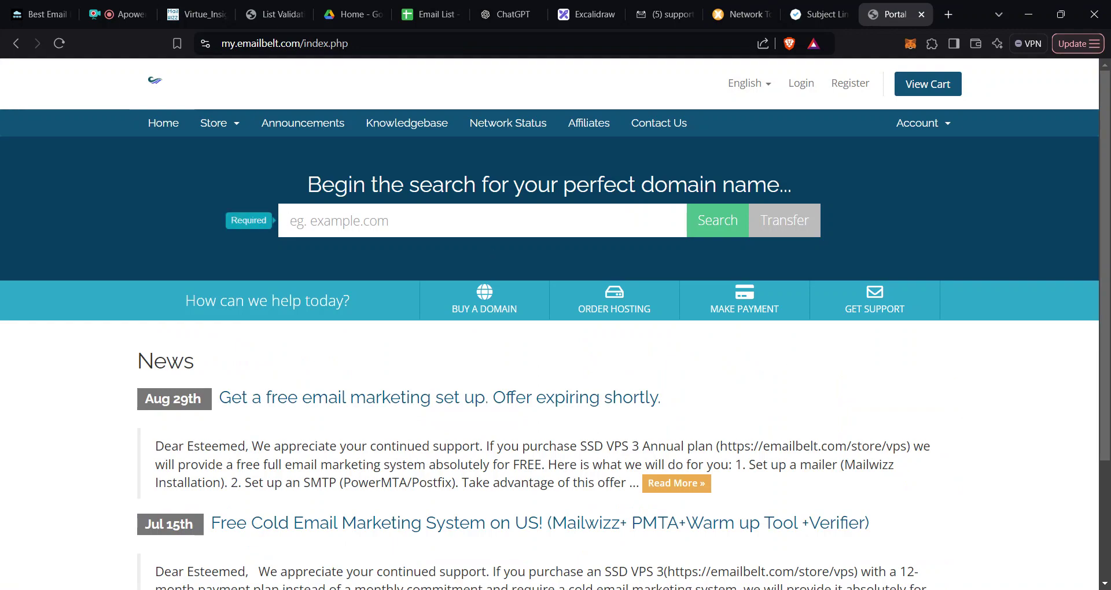
Step: Bring up the Register page and look over its personal, billing and account security fields
{"action": "left_click", "coordinate": [850, 83]}
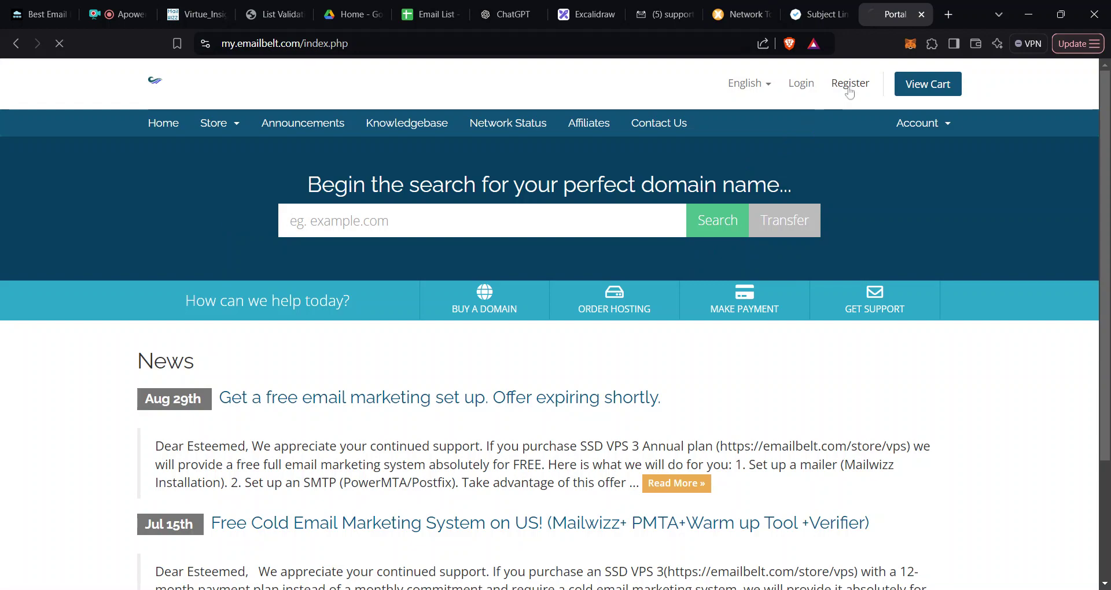
{"action": "scroll", "coordinate": [596, 318], "scroll_direction": "down", "scroll_amount": 7}
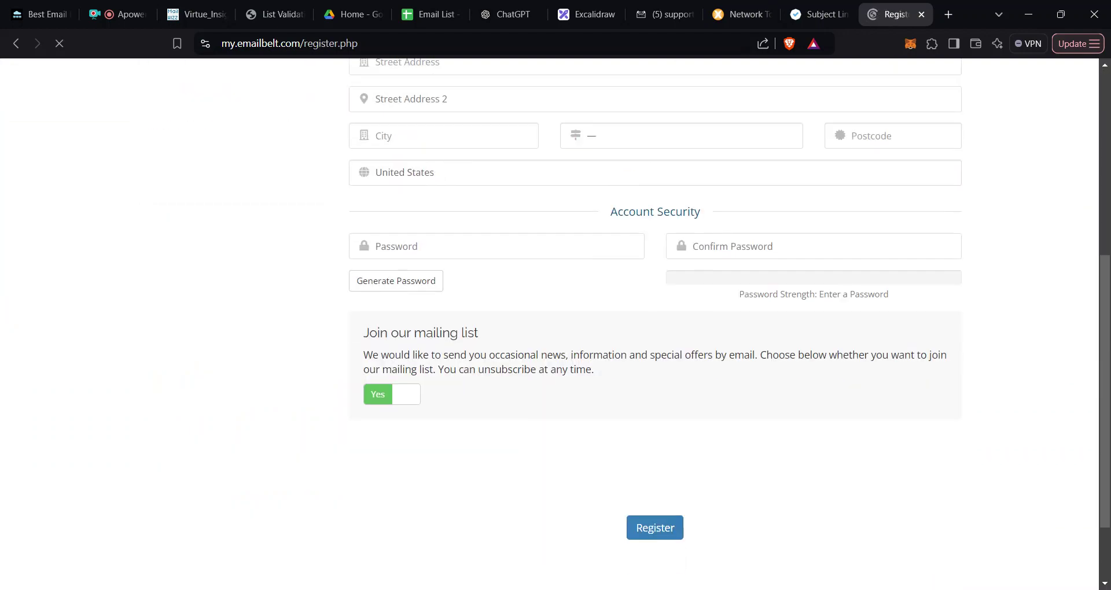
{"action": "scroll", "coordinate": [596, 318], "scroll_direction": "up", "scroll_amount": 7}
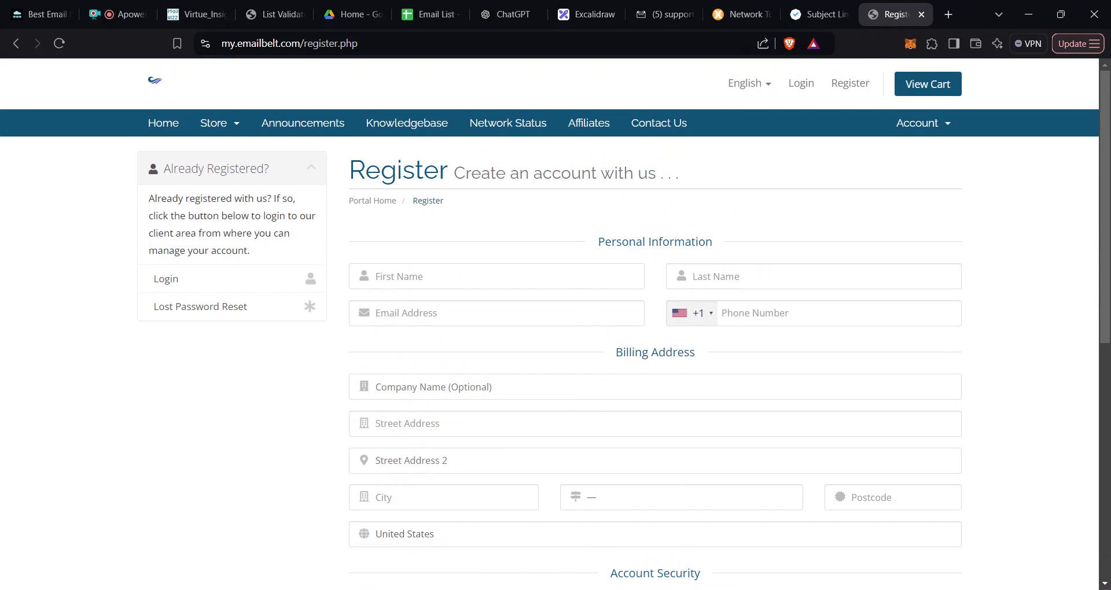
Step: Glance at the empty Virtue Insight dashboard, then go back to the six-stage Excalidraw outline
{"action": "left_click", "coordinate": [193, 15]}
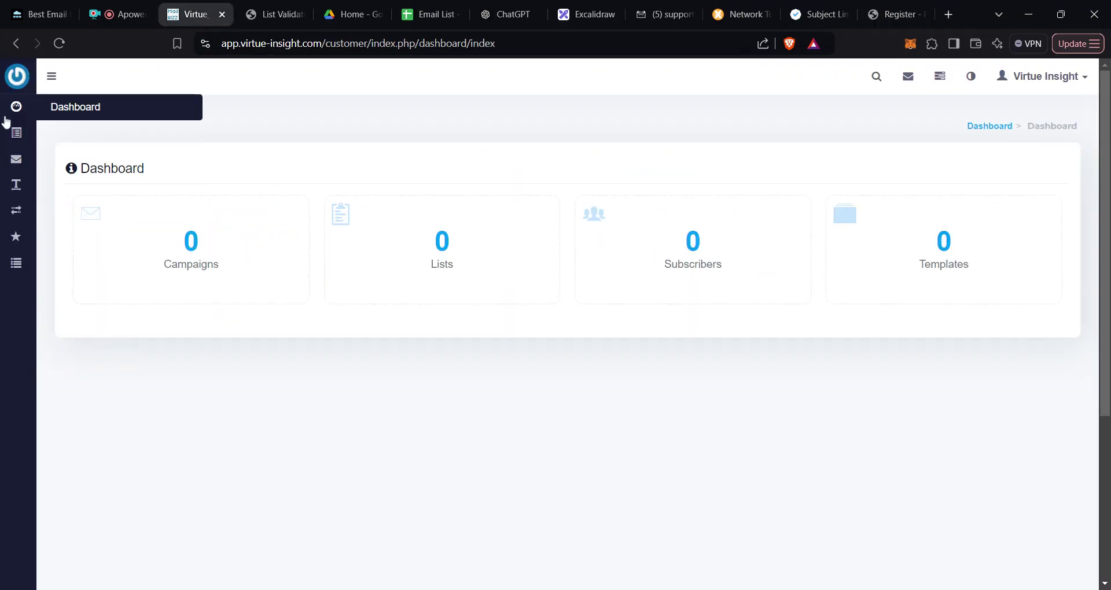
{"action": "left_click", "coordinate": [587, 18]}
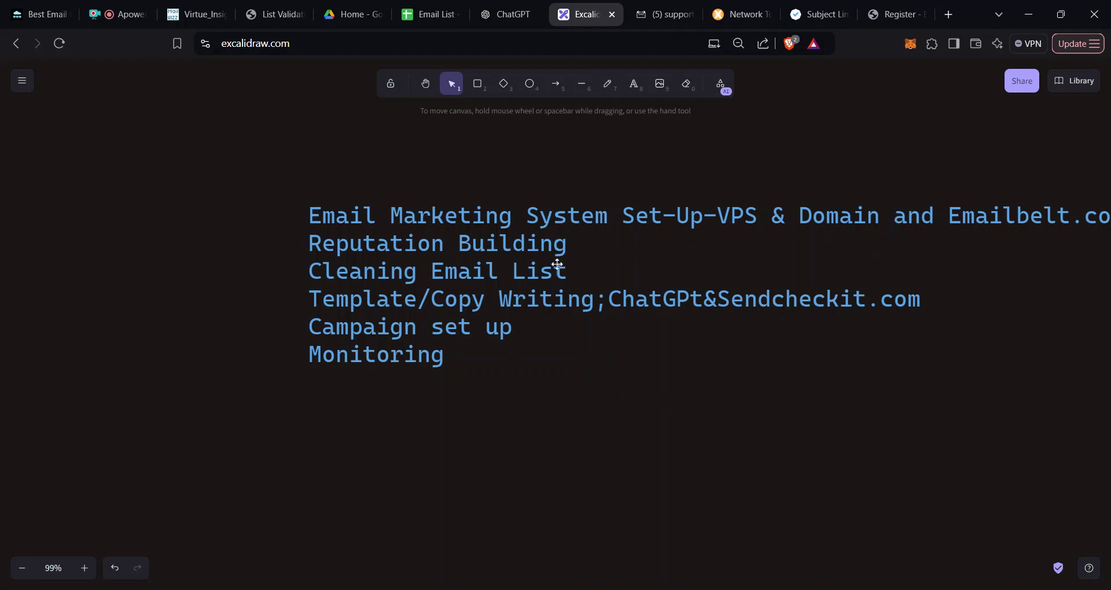
Step: View Emailbelt's Warming Up & Reputation Building plans, then switch to the support webmail inbox
{"action": "left_click", "coordinate": [889, 16]}
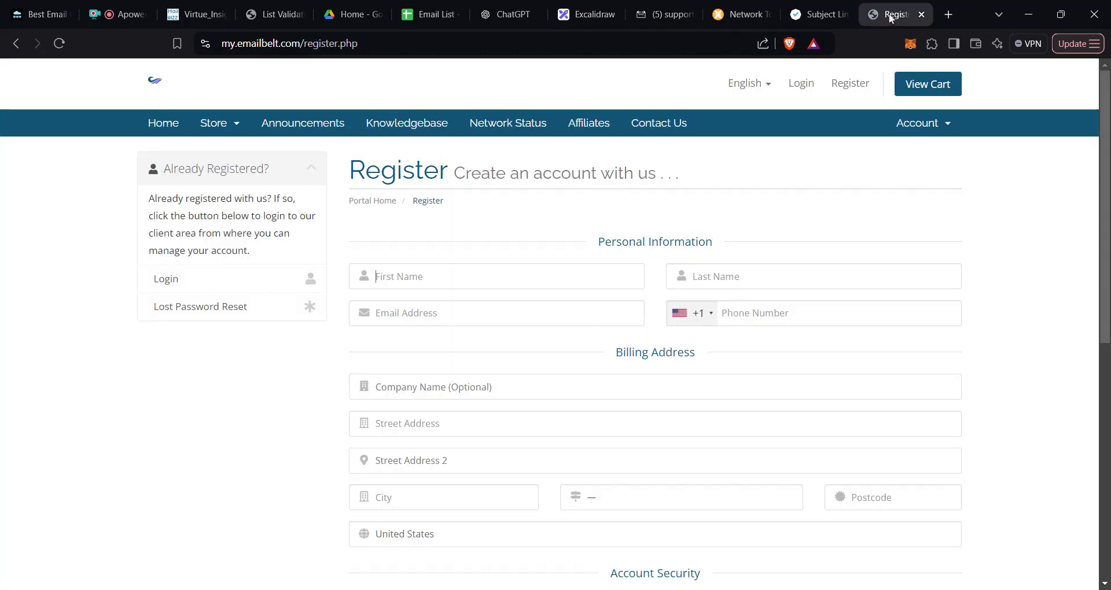
{"action": "left_click", "coordinate": [237, 123]}
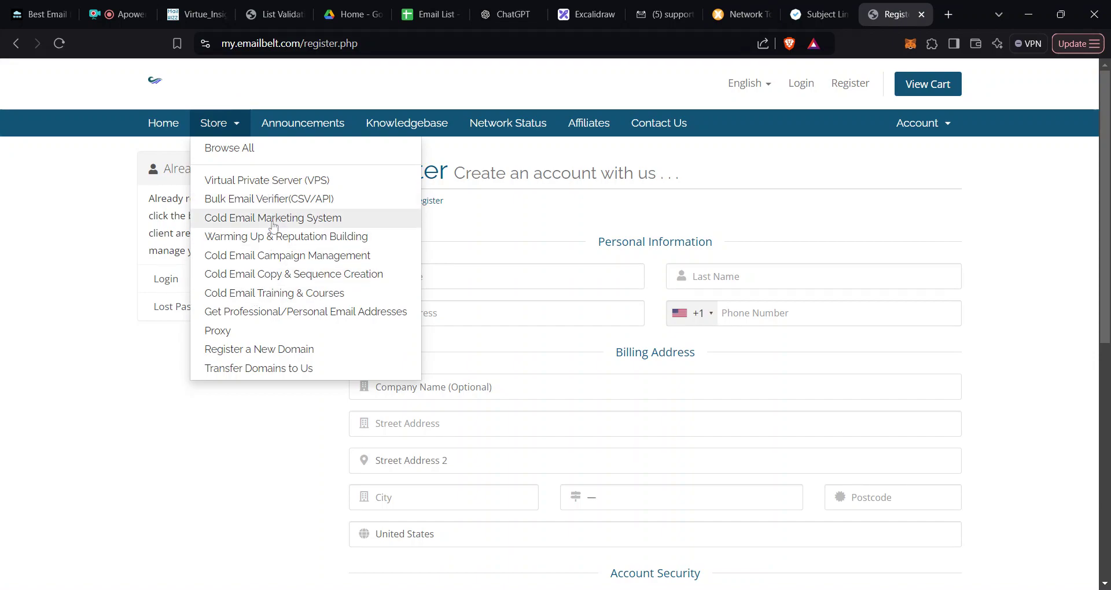
{"action": "left_click", "coordinate": [272, 243]}
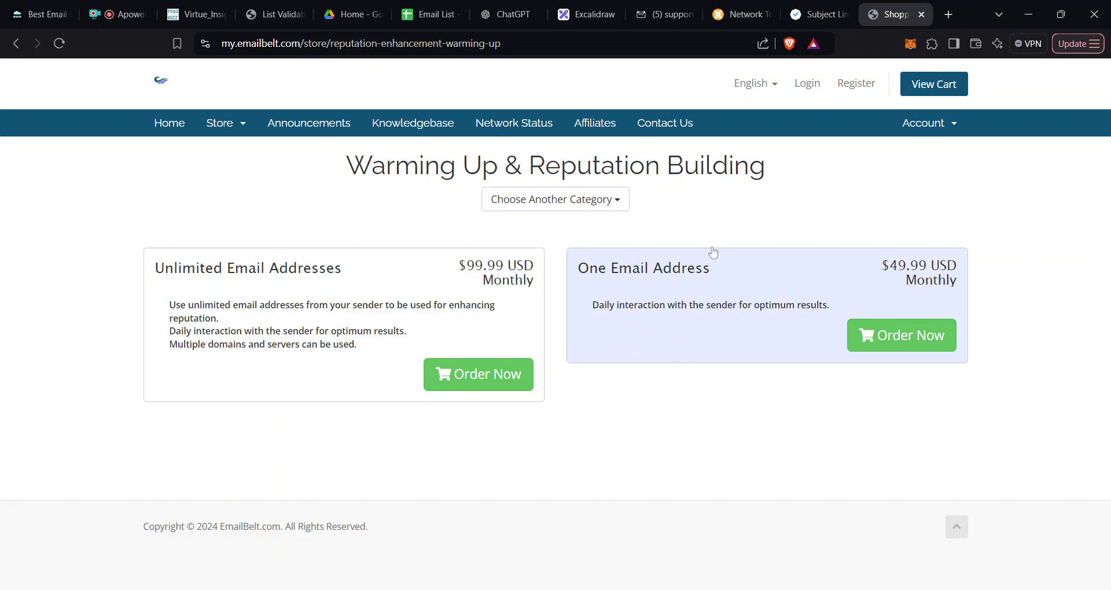
{"action": "left_click", "coordinate": [647, 15]}
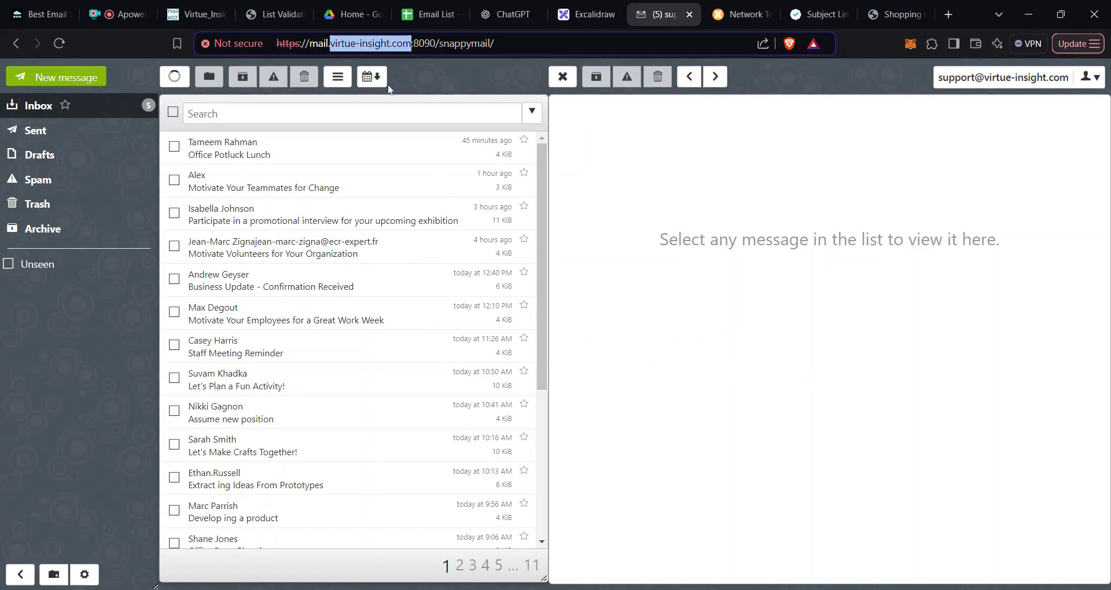
Step: Check the two SMTP servers under Servers > Delivery servers, then return to the webmail inbox
{"action": "left_click", "coordinate": [194, 14]}
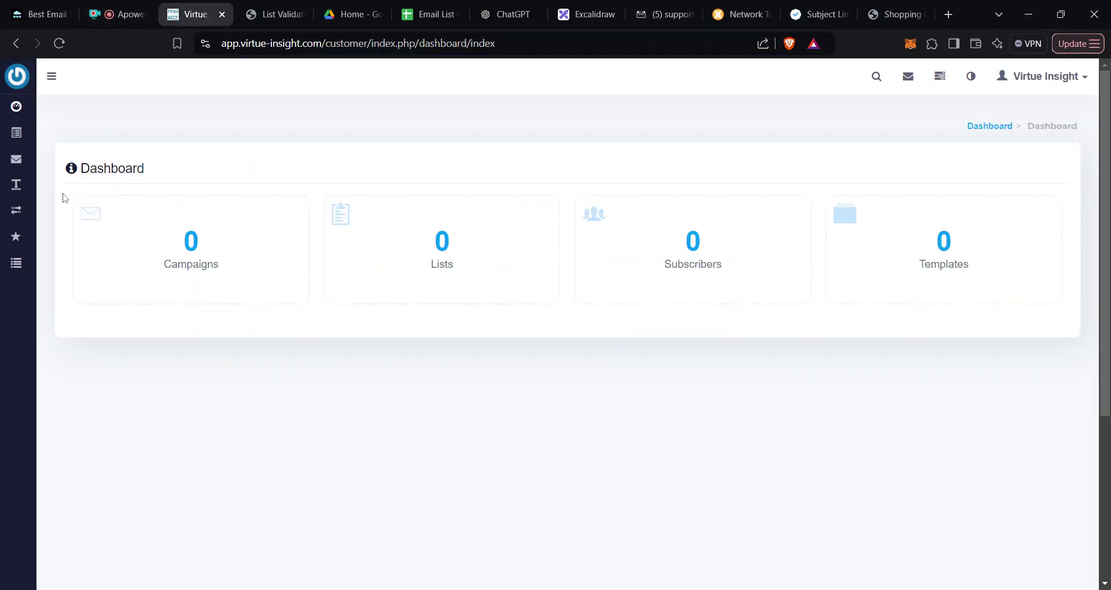
{"action": "mouse_move", "coordinate": [17, 211]}
{"action": "left_click", "coordinate": [106, 240]}
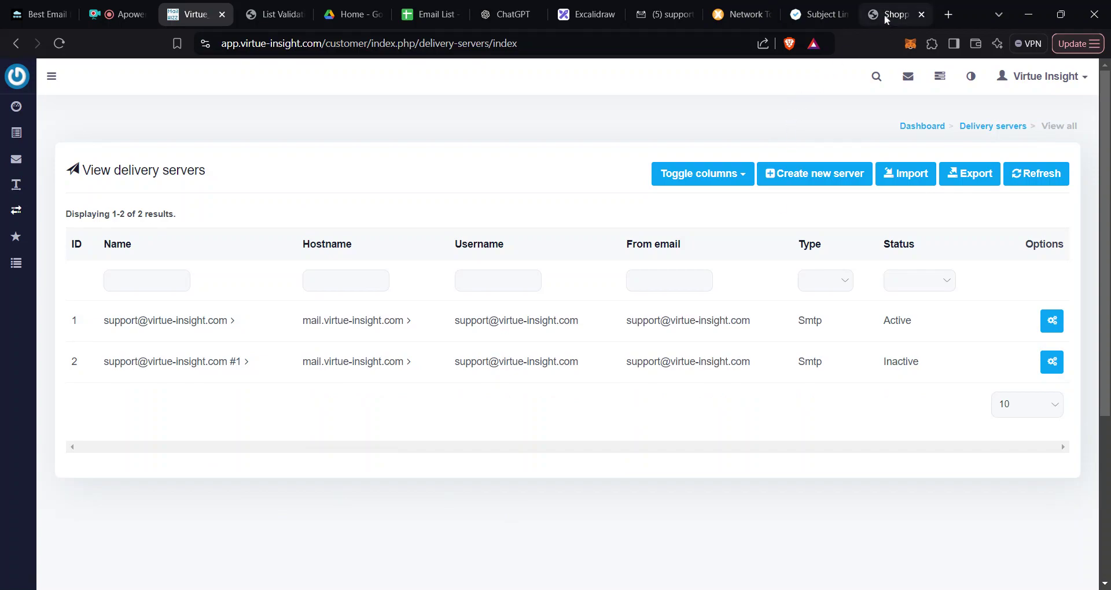
{"action": "left_click", "coordinate": [659, 19]}
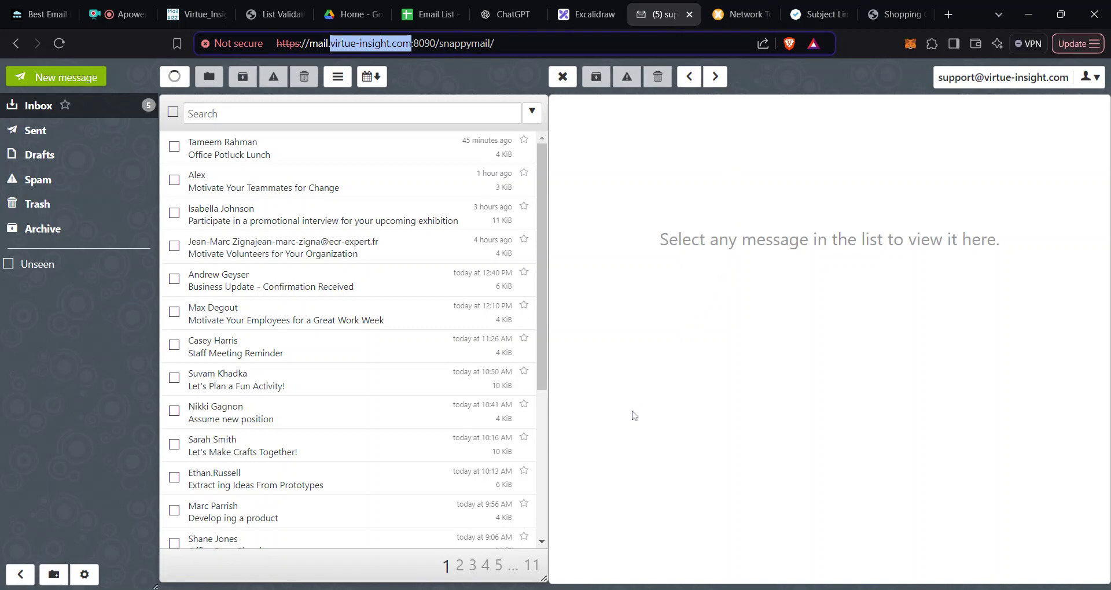
Step: Scroll through the five unread messages in the SnappyMail inbox, then return to the $99.99/$49.99 warming-up plans
{"action": "left_click", "coordinate": [893, 13]}
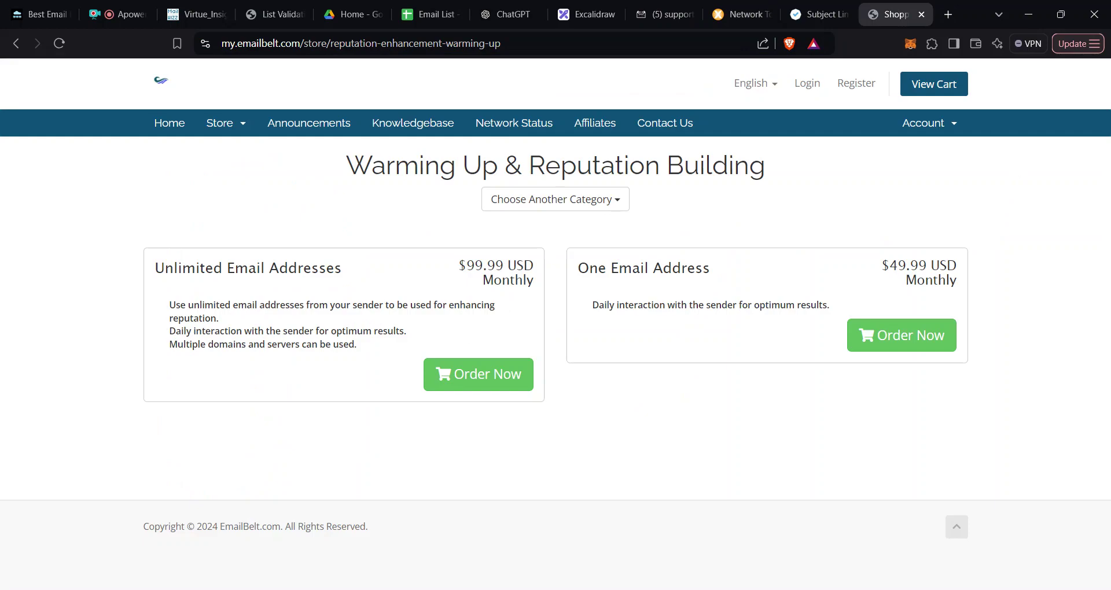
{"action": "left_click", "coordinate": [656, 15]}
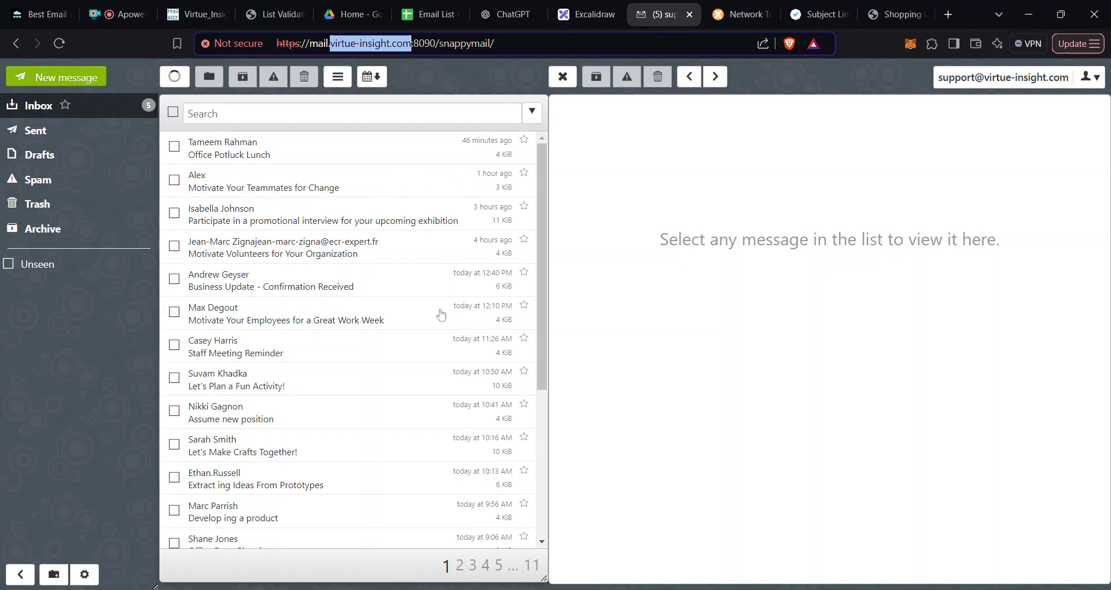
{"action": "scroll", "coordinate": [431, 322], "scroll_direction": "down", "scroll_amount": 2}
{"action": "scroll", "coordinate": [432, 322], "scroll_direction": "down", "scroll_amount": 2}
{"action": "scroll", "coordinate": [426, 255], "scroll_direction": "up", "scroll_amount": 4}
{"action": "left_click", "coordinate": [899, 13]}
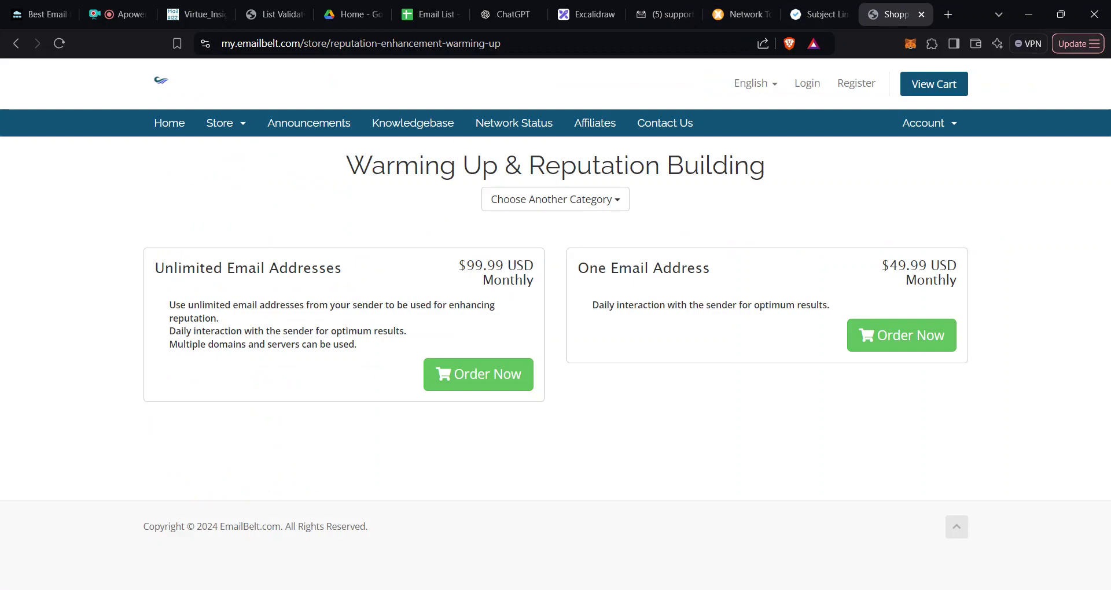
Step: Review the outline text block on the Excalidraw canvas, then open Emailbelt's Store category list
{"action": "left_click", "coordinate": [586, 14]}
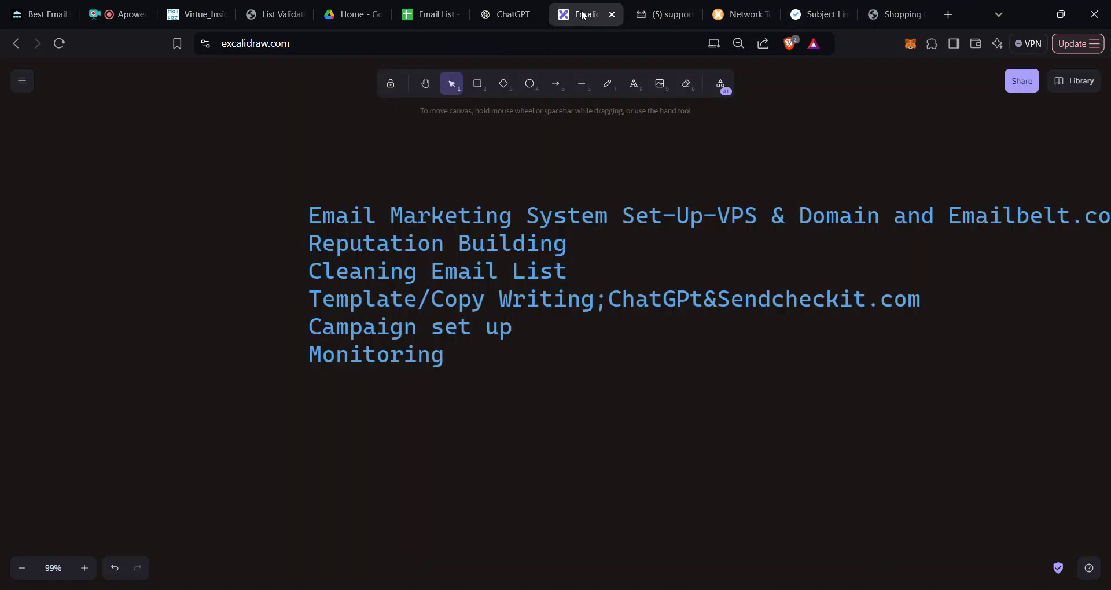
{"action": "left_click", "coordinate": [606, 276]}
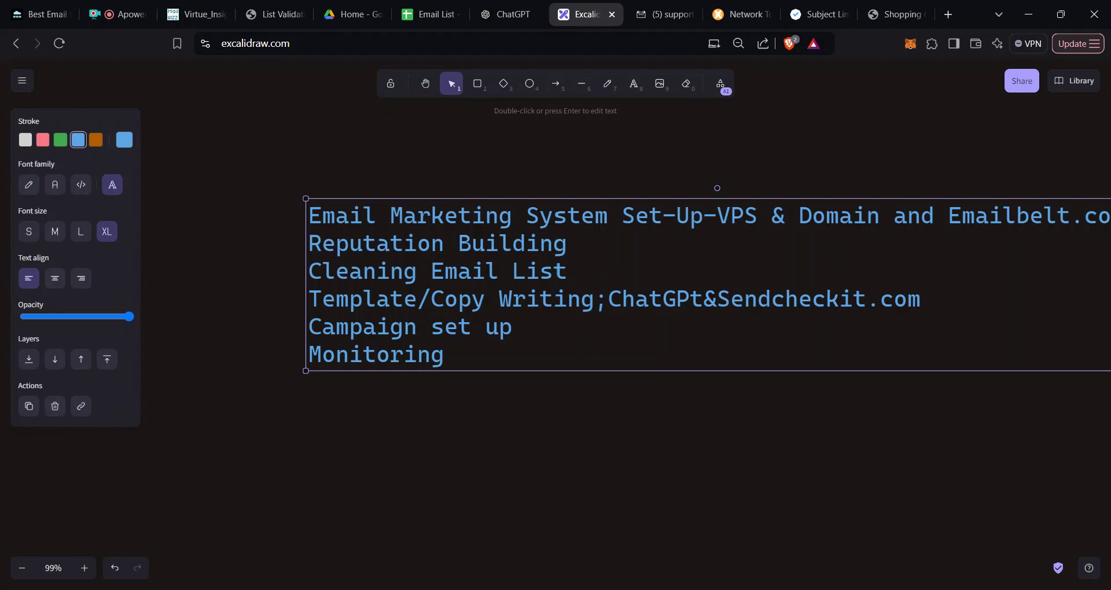
{"action": "left_click", "coordinate": [885, 15]}
{"action": "left_click", "coordinate": [225, 132]}
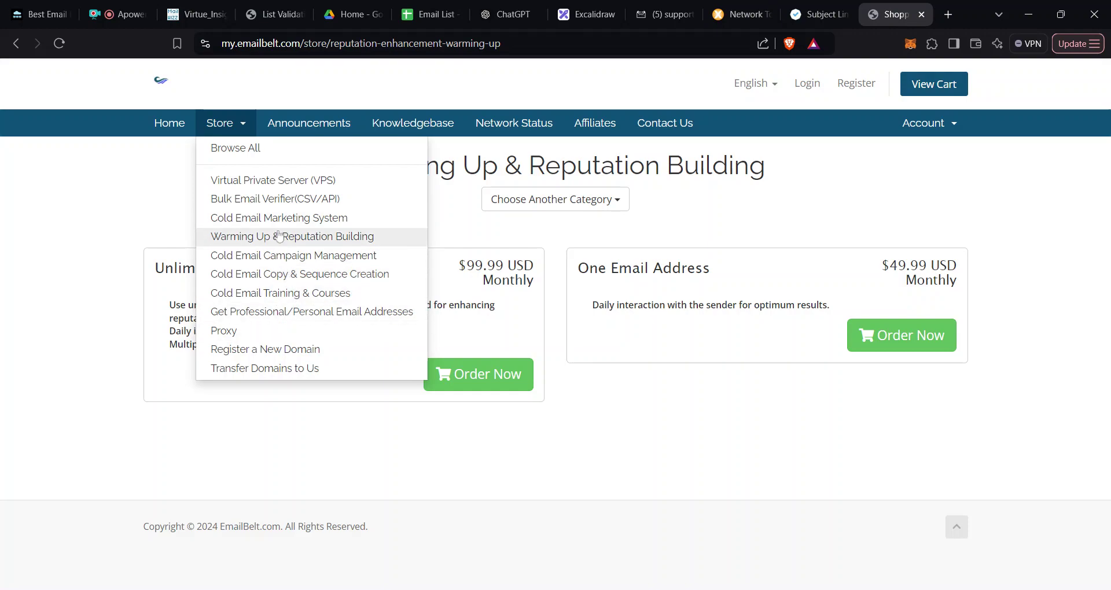
Step: Browse the Bulk Email Verifier(CSV/API) plans ($9–$299 USD), then go to VerifyEmailNow's List Validation page
{"action": "left_click", "coordinate": [282, 200]}
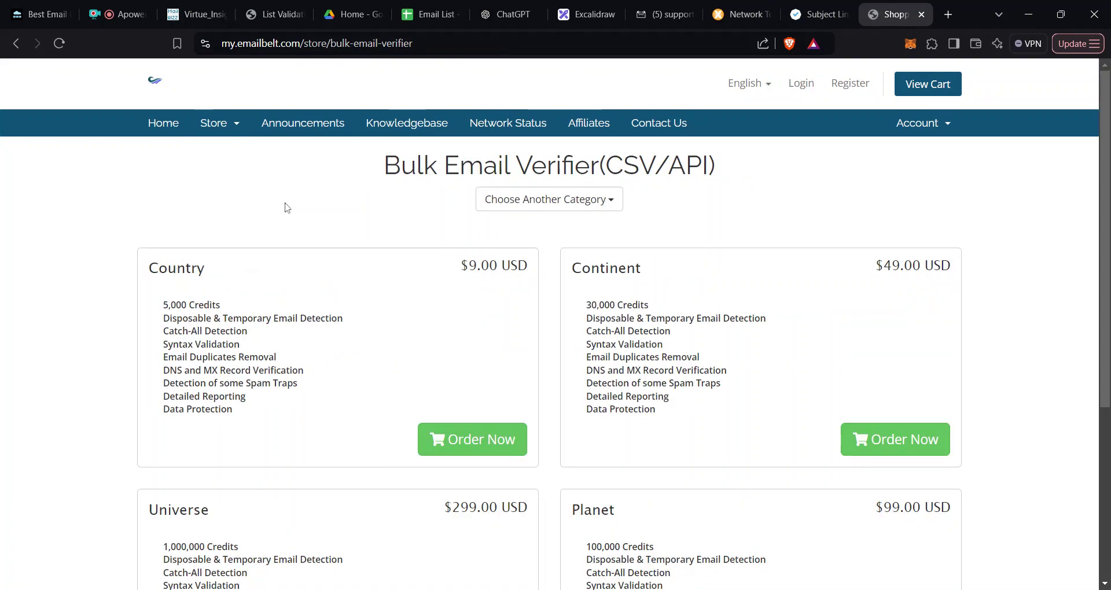
{"action": "scroll", "coordinate": [601, 316], "scroll_direction": "down", "scroll_amount": 5}
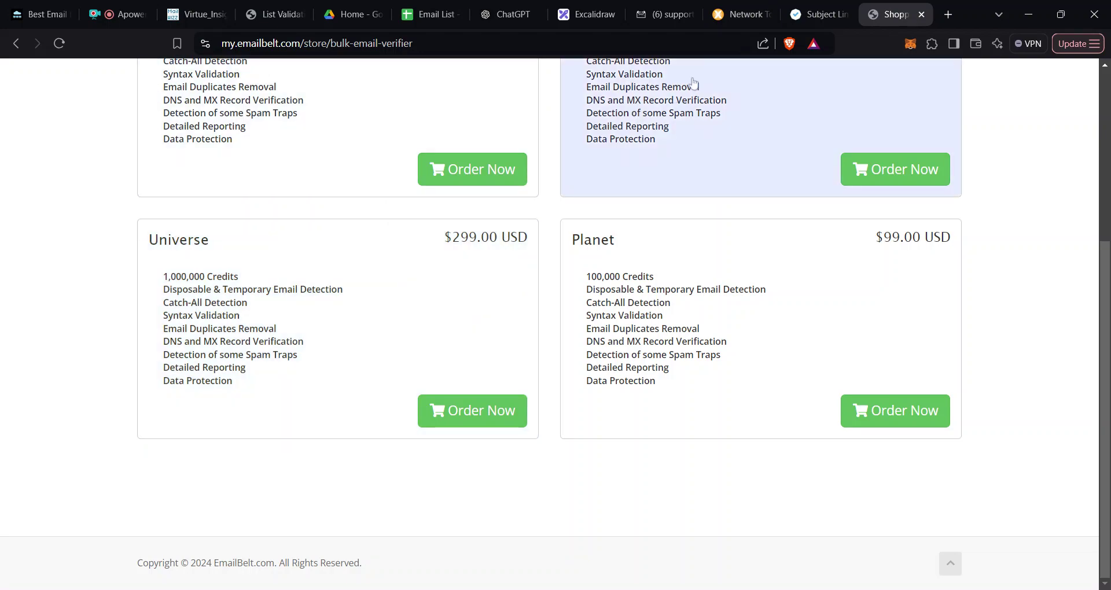
{"action": "scroll", "coordinate": [716, 105], "scroll_direction": "up", "scroll_amount": 1}
{"action": "scroll", "coordinate": [716, 106], "scroll_direction": "up", "scroll_amount": 4}
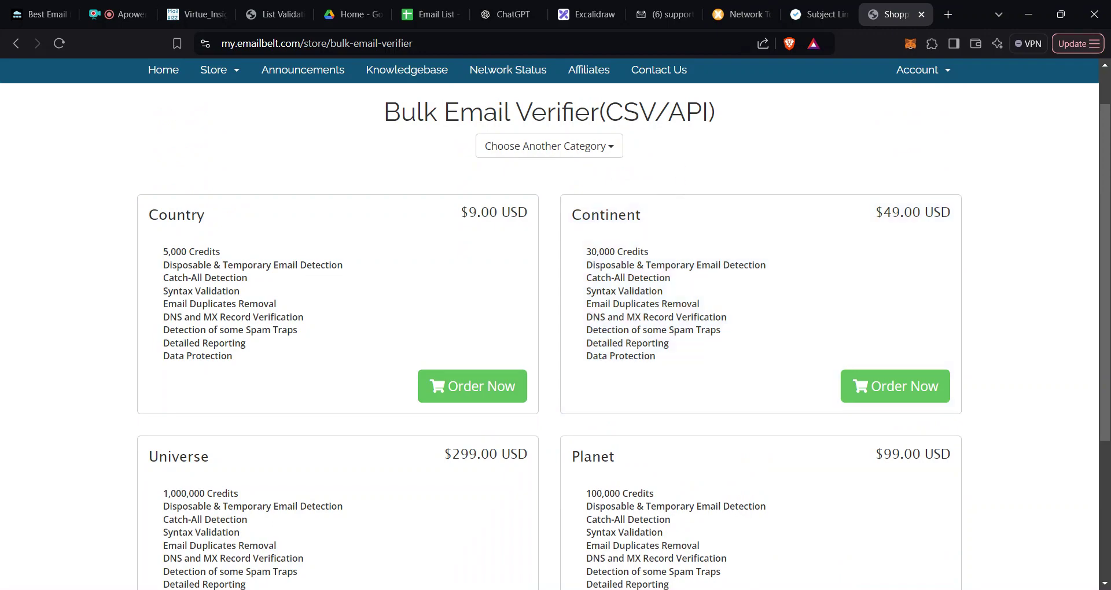
{"action": "left_click", "coordinate": [270, 21]}
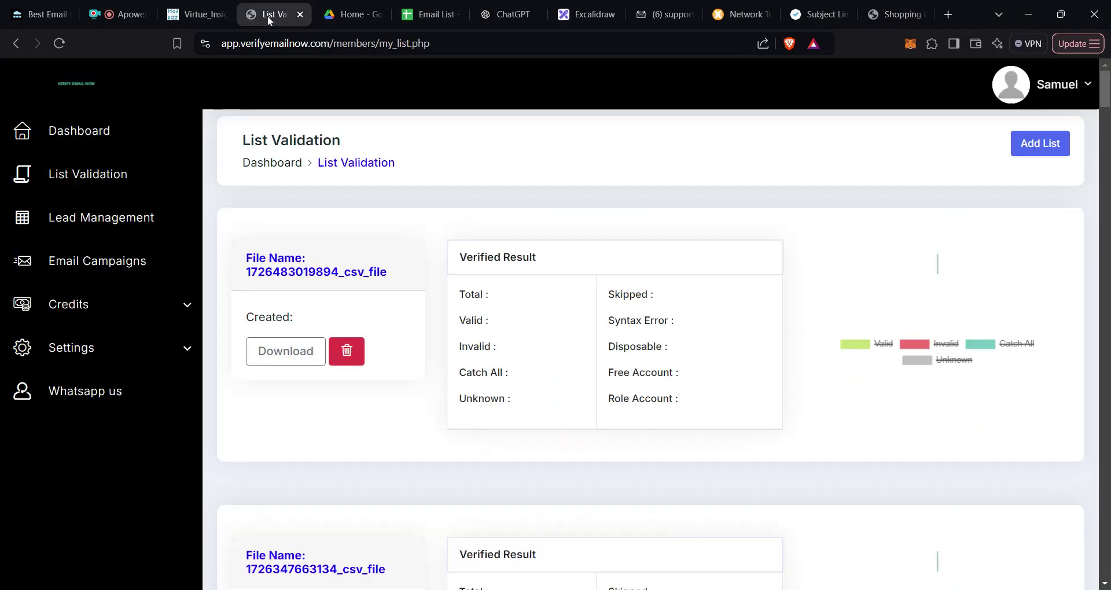
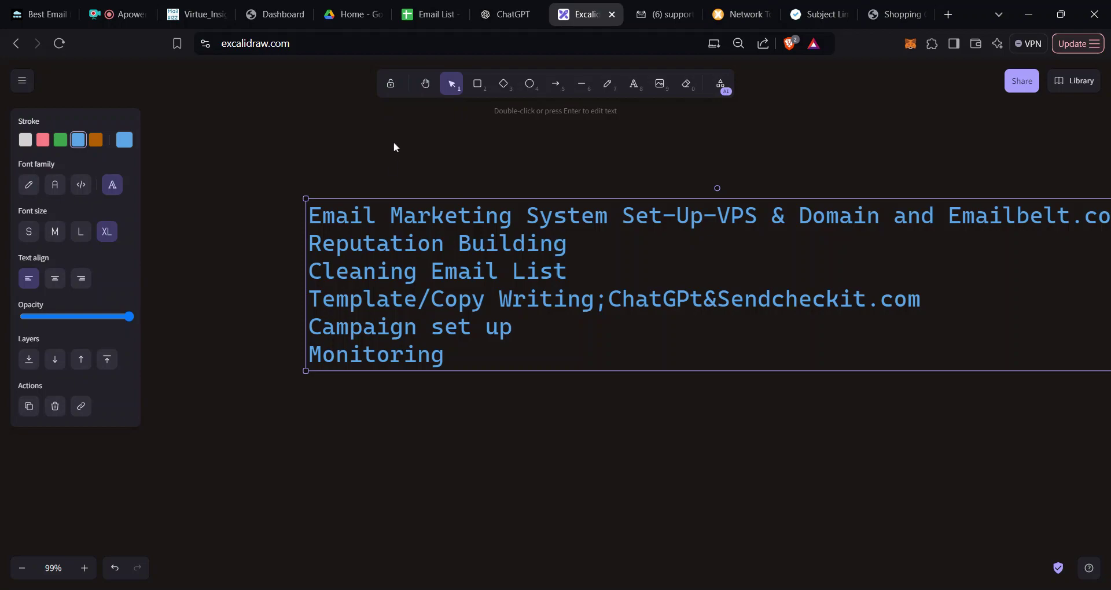
Step: Switch from the Excalidraw outline to the VerifyEmailNow dashboard
{"action": "left_click", "coordinate": [275, 14]}
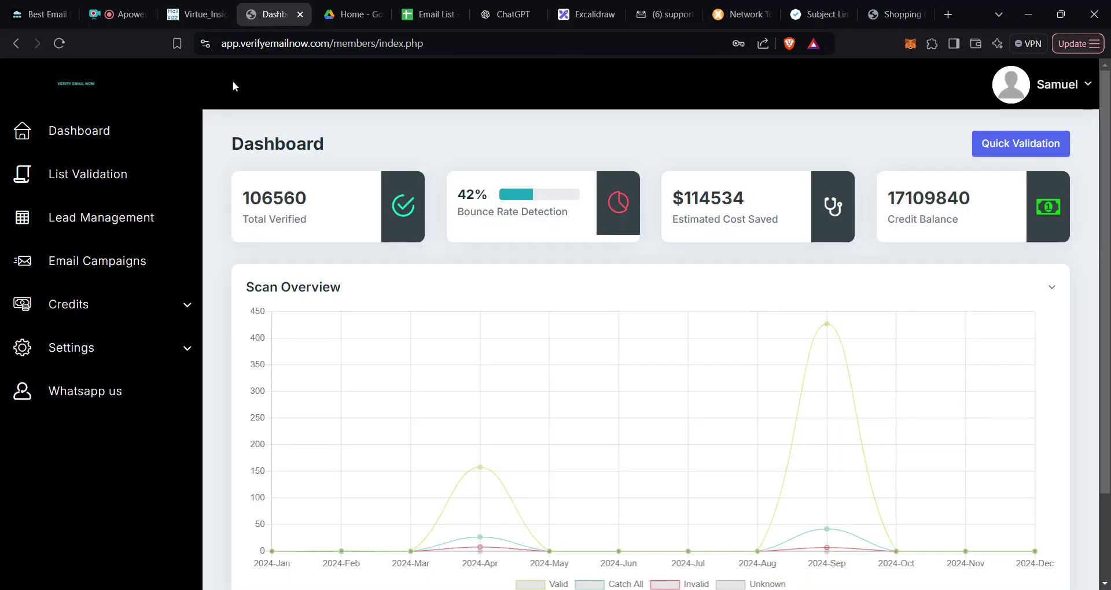
Step: Look over the List Validation page, then bring up the Email List spreadsheet
{"action": "left_click", "coordinate": [117, 186]}
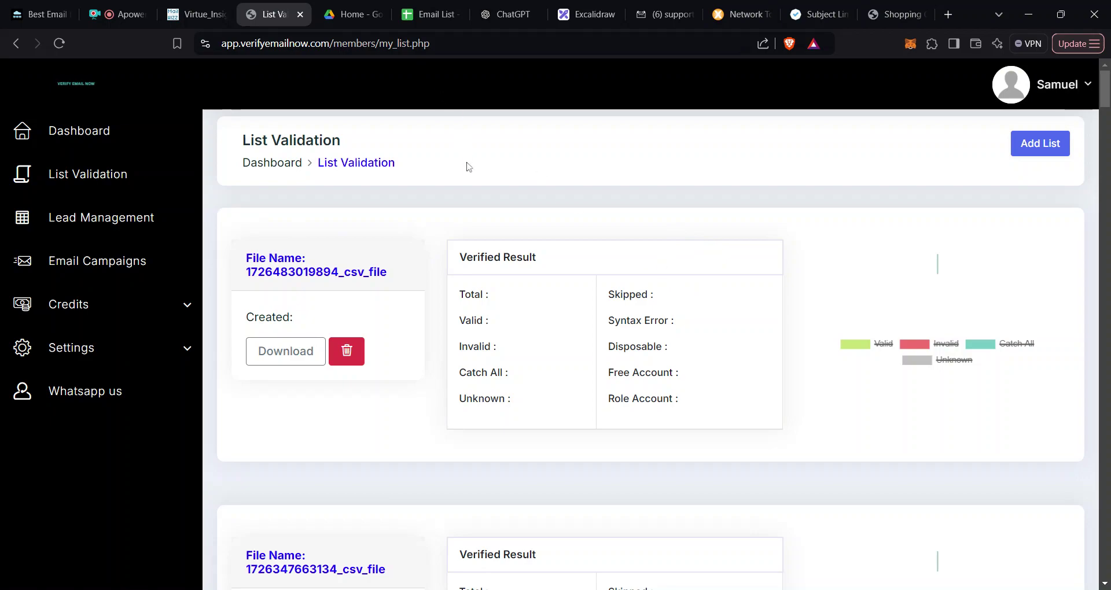
{"action": "left_click", "coordinate": [430, 19]}
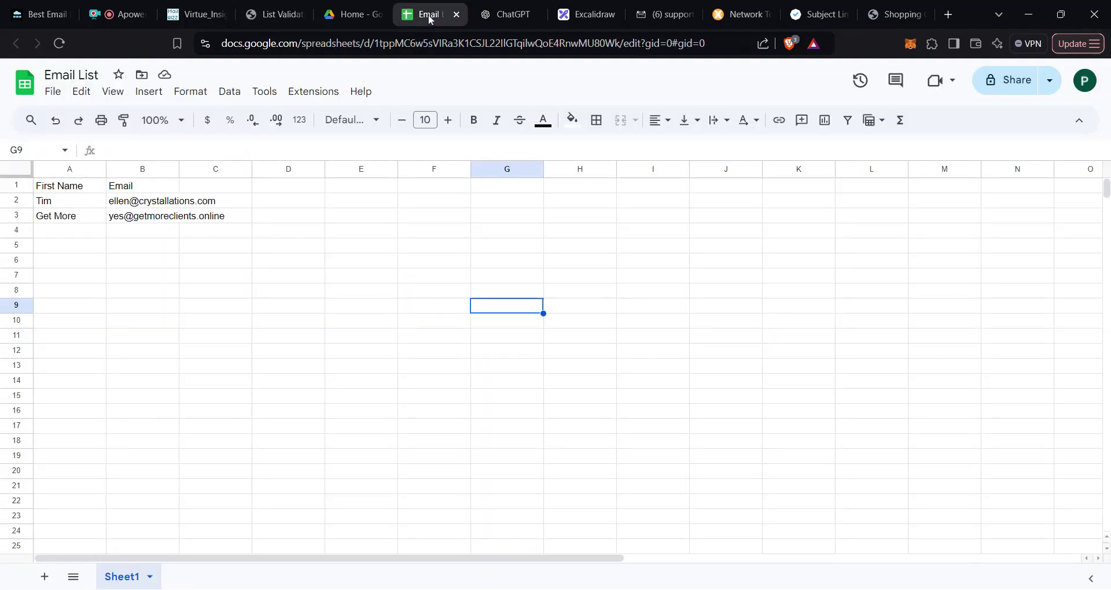
Step: Check the First Name and Email header cells of the Email List sheet
{"action": "left_click", "coordinate": [167, 352]}
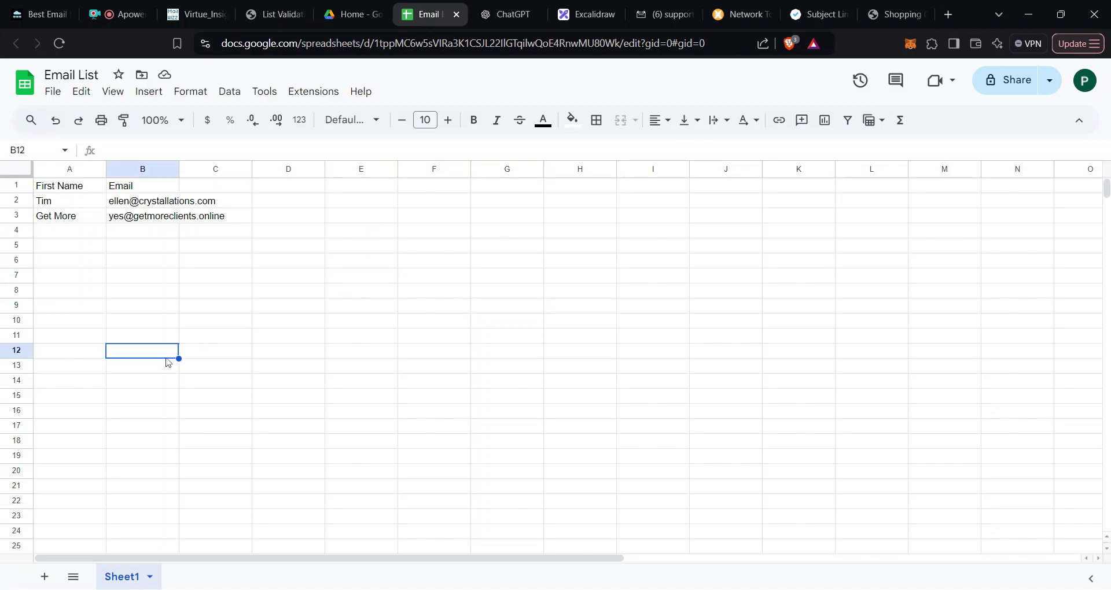
{"action": "left_click", "coordinate": [90, 263]}
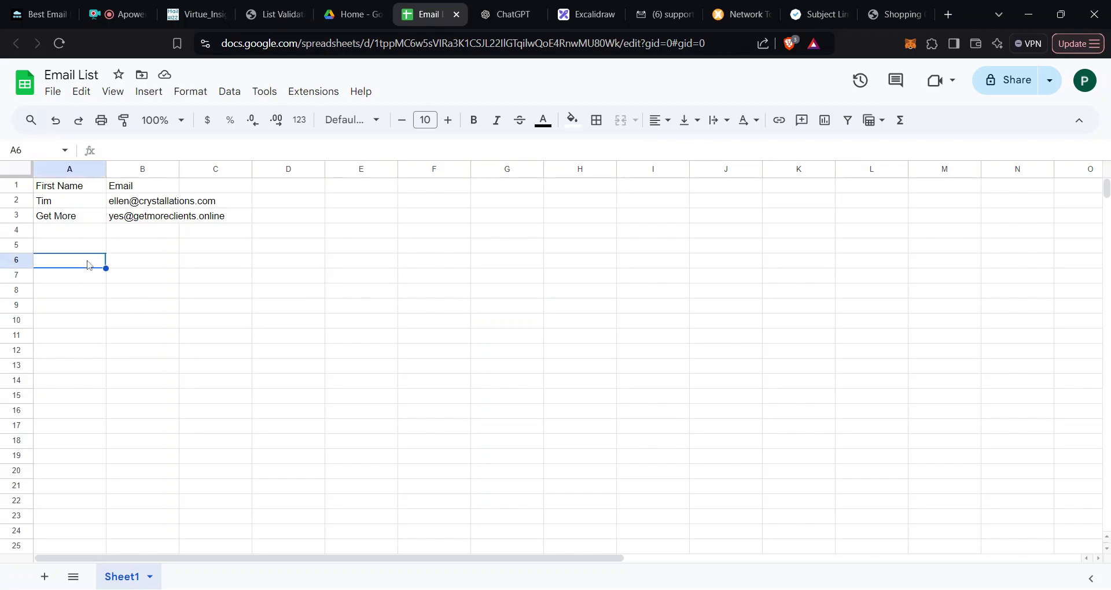
{"action": "left_click", "coordinate": [67, 191]}
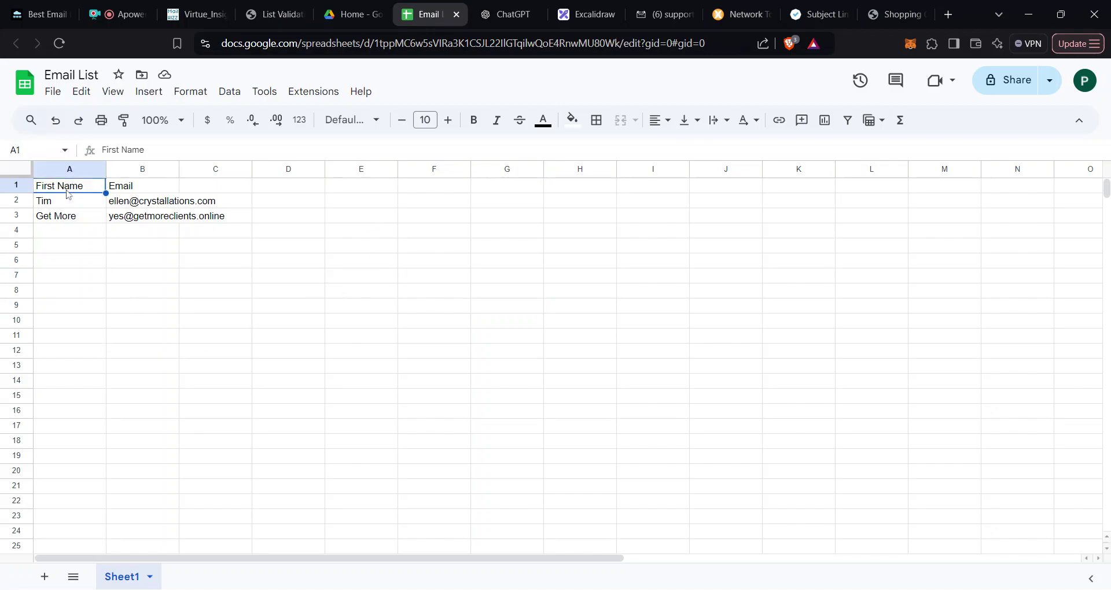
{"action": "left_click", "coordinate": [157, 192]}
{"action": "left_click", "coordinate": [158, 262]}
{"action": "left_click", "coordinate": [80, 234]}
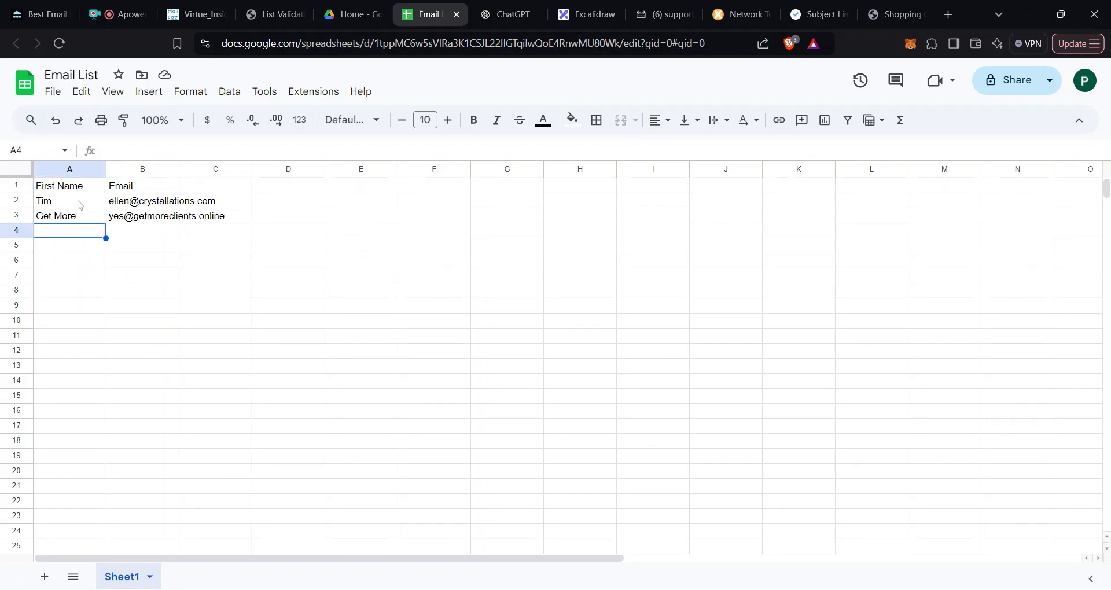
{"action": "left_click", "coordinate": [79, 190]}
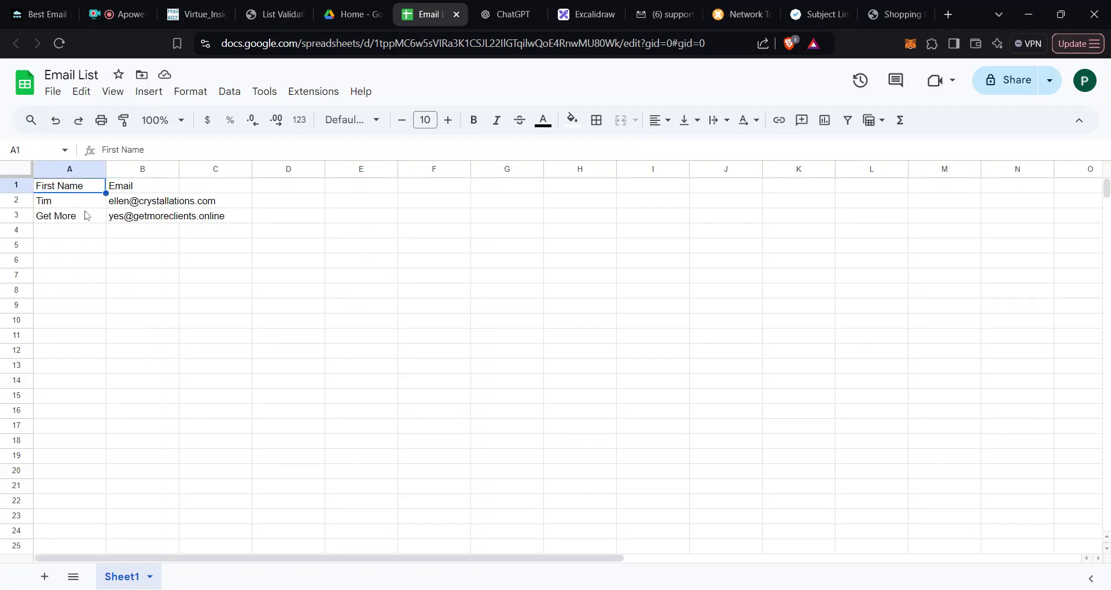
Step: Select the two contact first names in the First Name column, then deselect them
{"action": "left_click", "coordinate": [86, 219]}
{"action": "left_click_drag", "start_coordinate": [81, 187], "coordinate": [86, 230]}
{"action": "left_click", "coordinate": [157, 278]}
{"action": "left_click", "coordinate": [68, 199]}
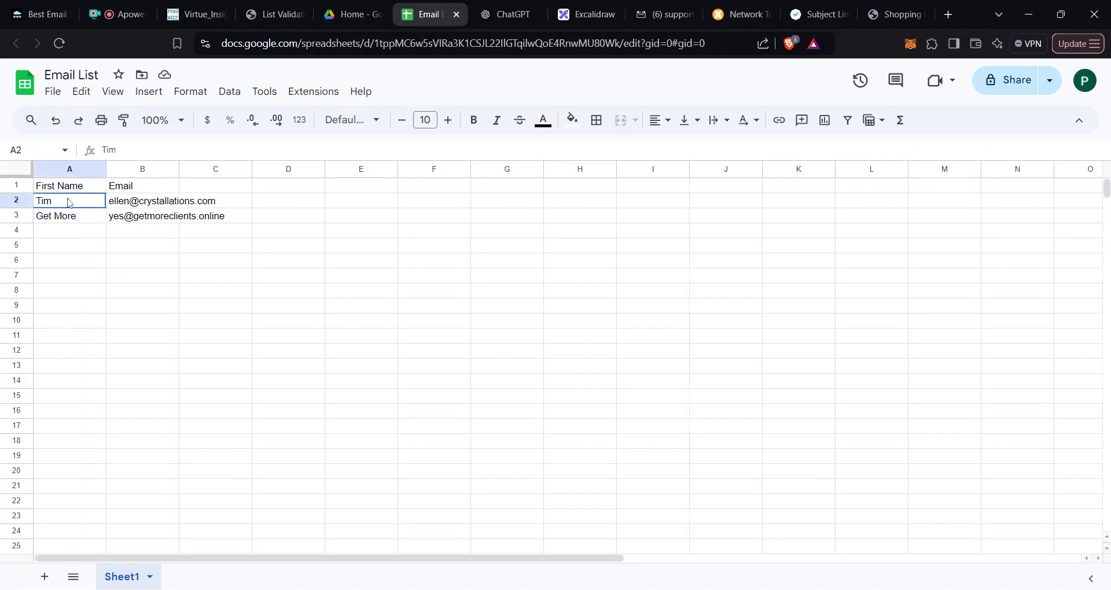
{"action": "key", "text": "shift+Down"}
{"action": "left_click_drag", "start_coordinate": [82, 189], "coordinate": [87, 234]}
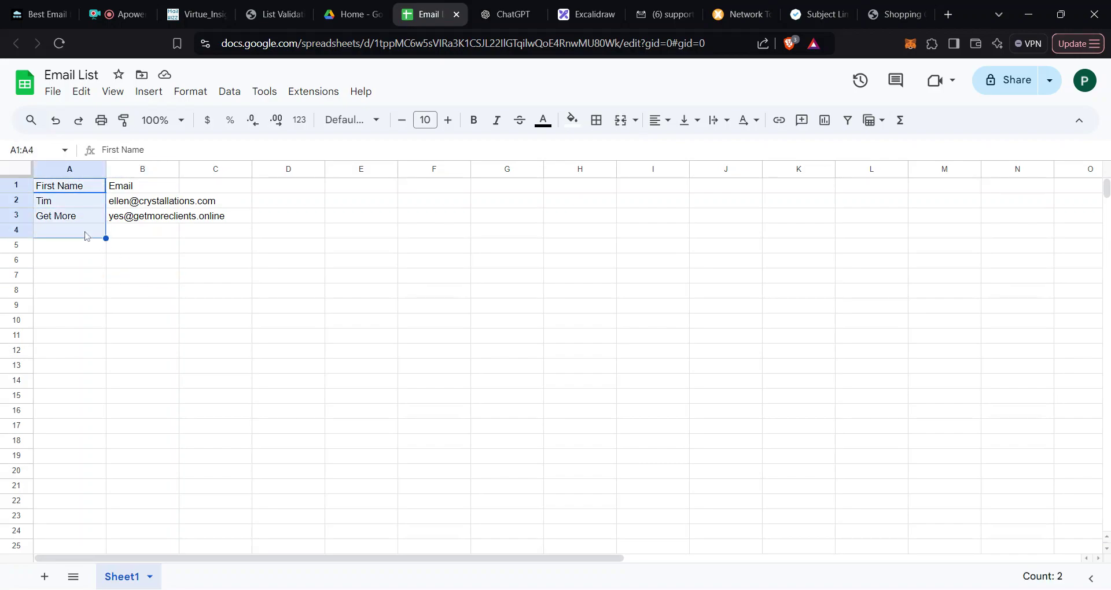
{"action": "left_click", "coordinate": [212, 277]}
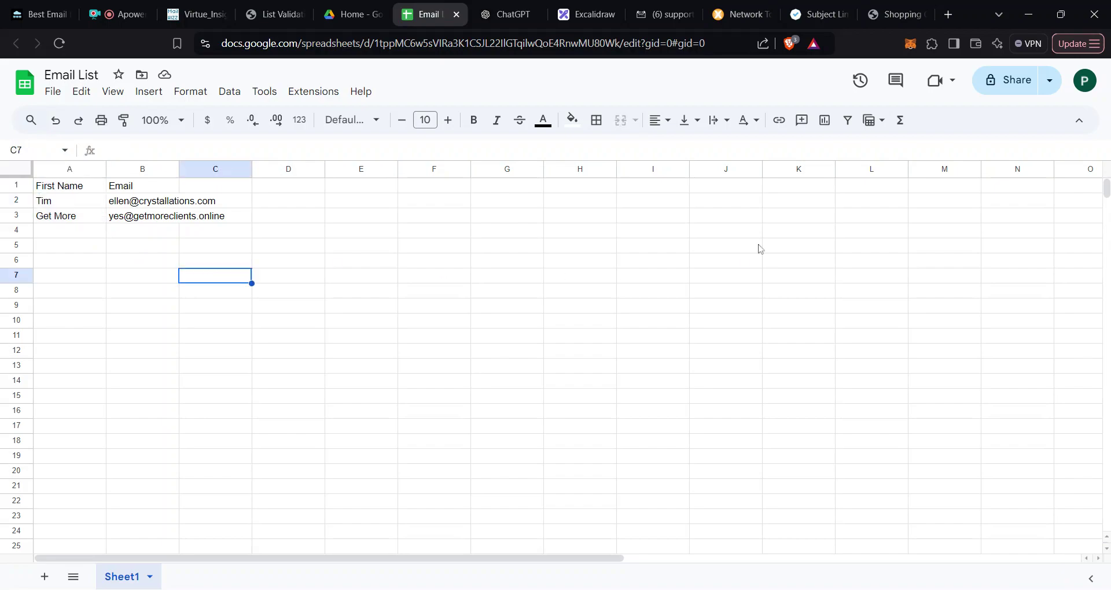
Step: Download the sheet as a Comma Separated Values (.csv) file
{"action": "left_click", "coordinate": [54, 94]}
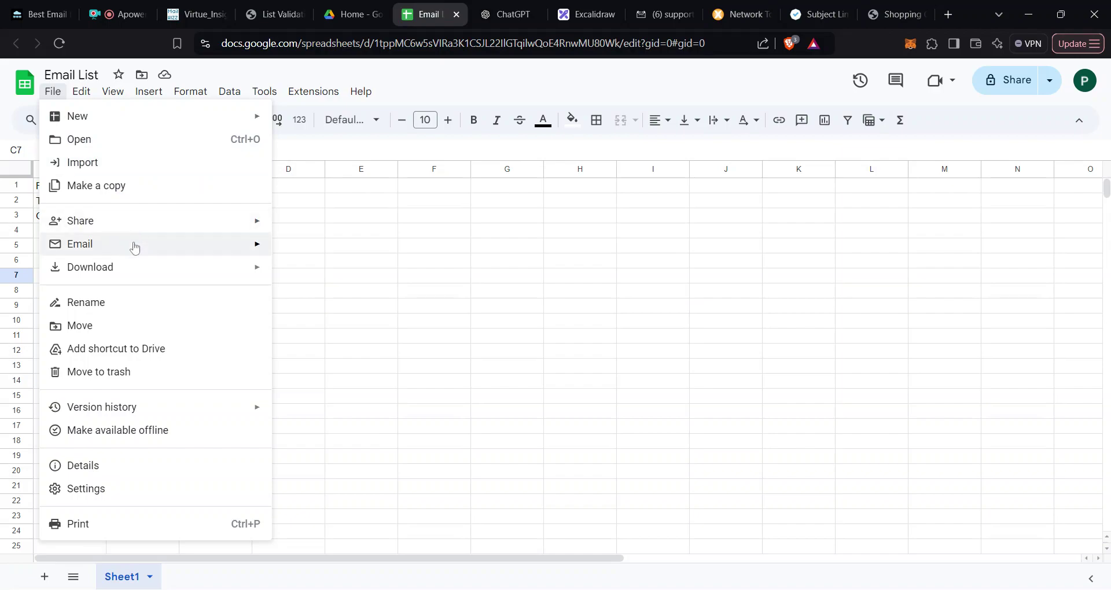
{"action": "mouse_move", "coordinate": [157, 267]}
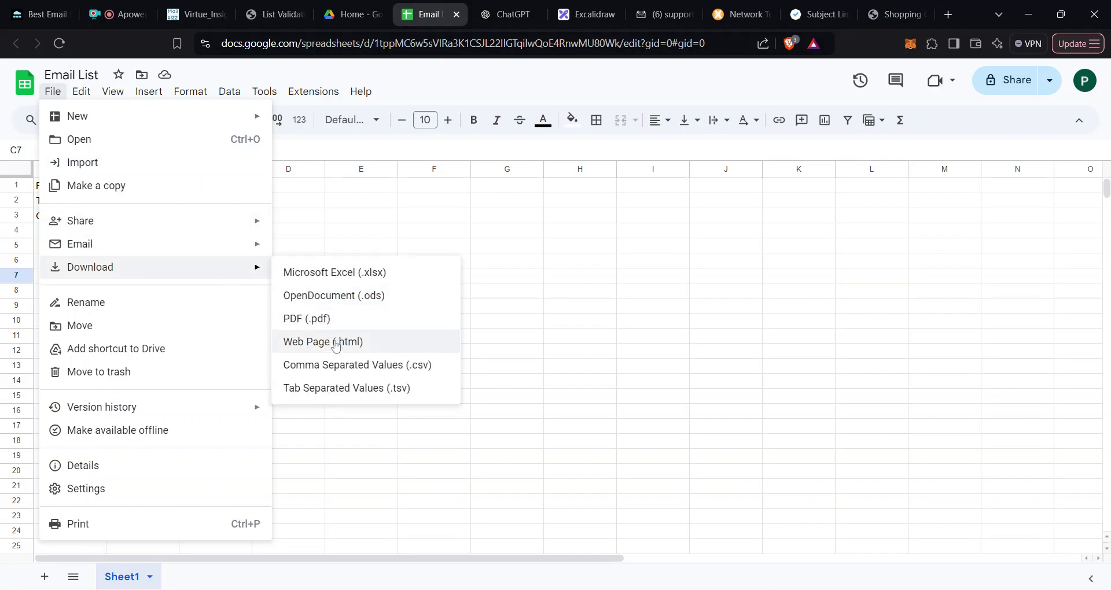
{"action": "left_click", "coordinate": [352, 366]}
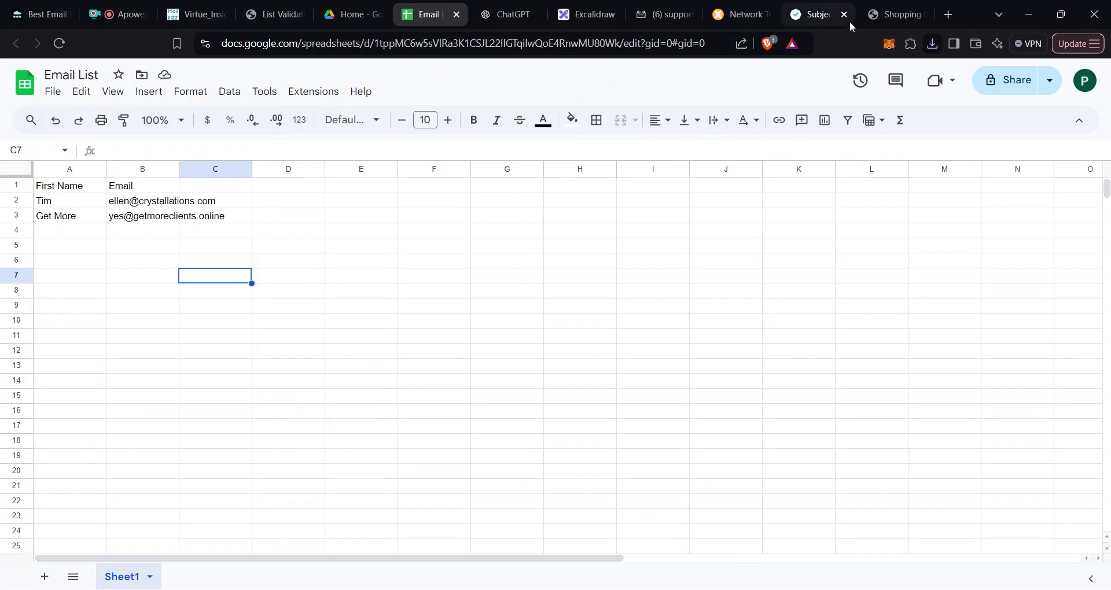
Step: Add a new list on List Validation, choosing the Email List CSV file
{"action": "left_click", "coordinate": [270, 18]}
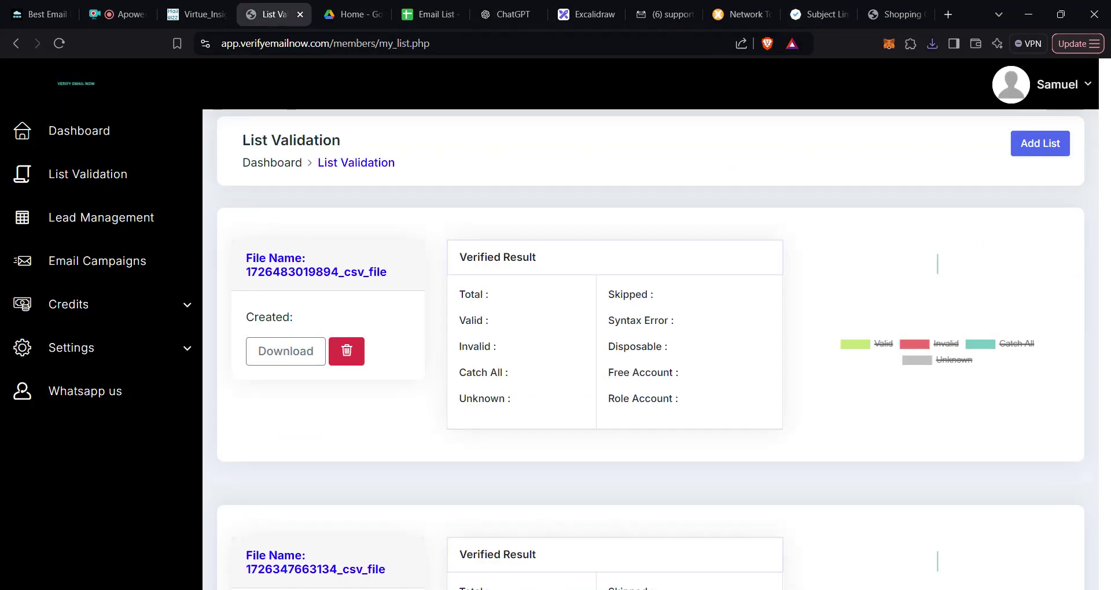
{"action": "left_click", "coordinate": [1045, 150]}
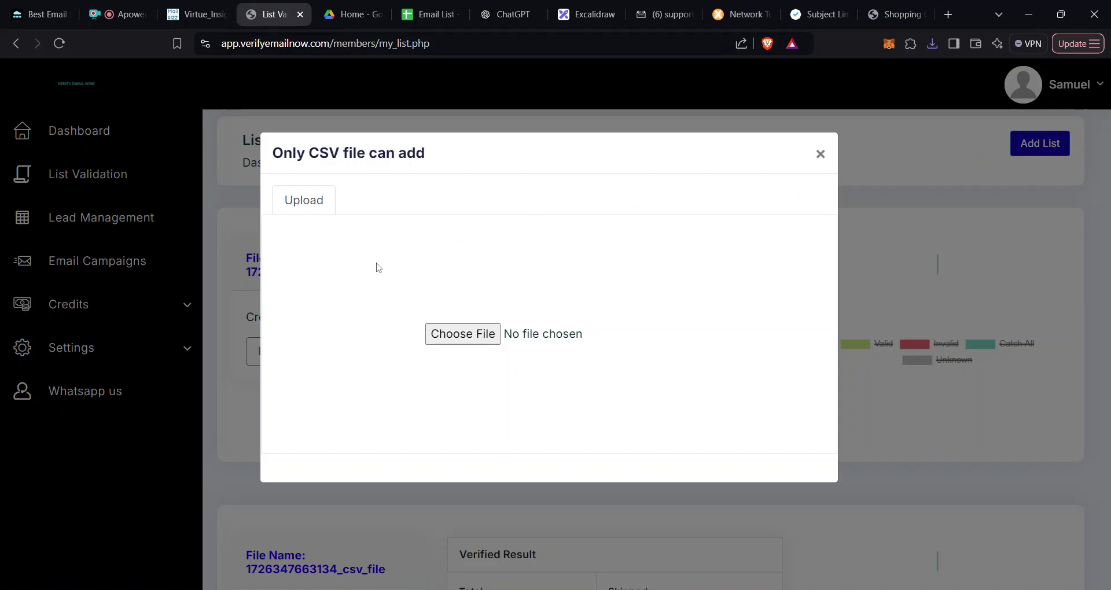
{"action": "left_click", "coordinate": [457, 345]}
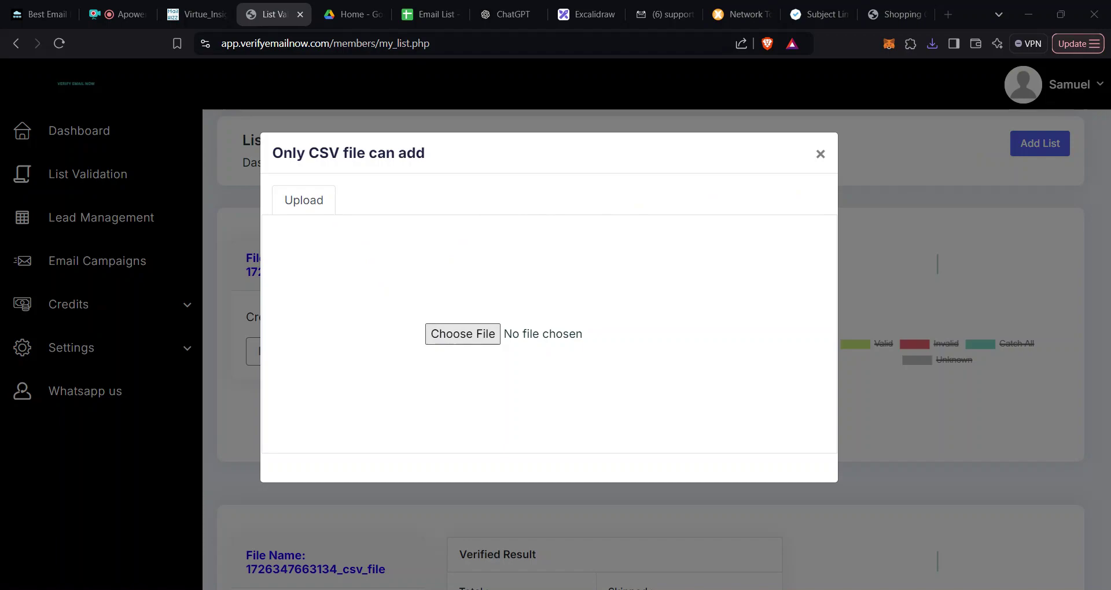
{"action": "key", "text": "Return"}
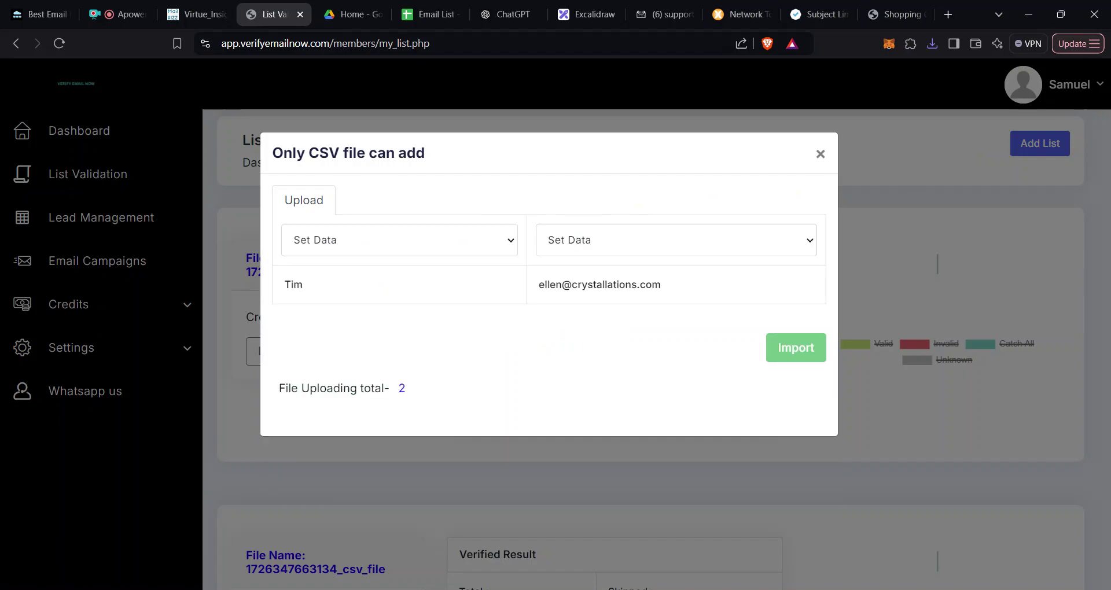
Step: Map the columns to First Name and Email, import the list, and refresh
{"action": "left_click", "coordinate": [450, 251]}
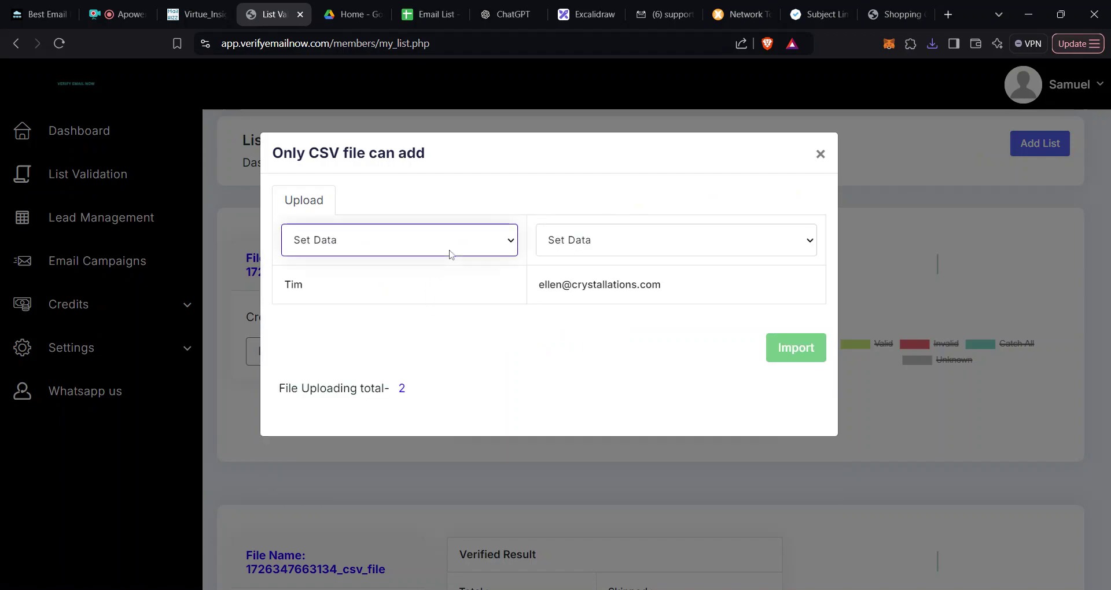
{"action": "left_click", "coordinate": [413, 289]}
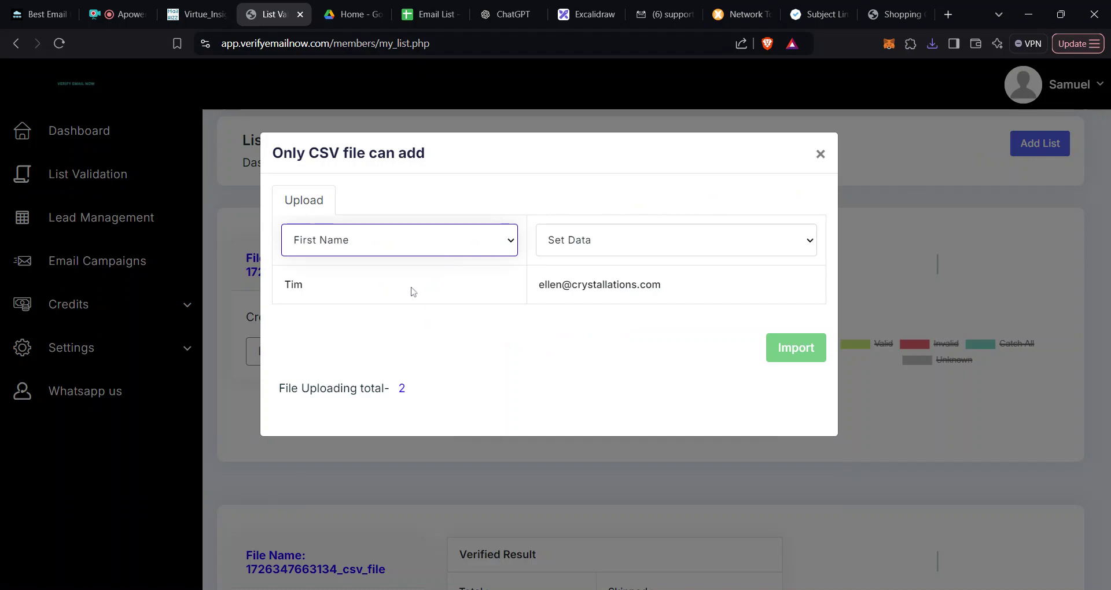
{"action": "left_click", "coordinate": [634, 255]}
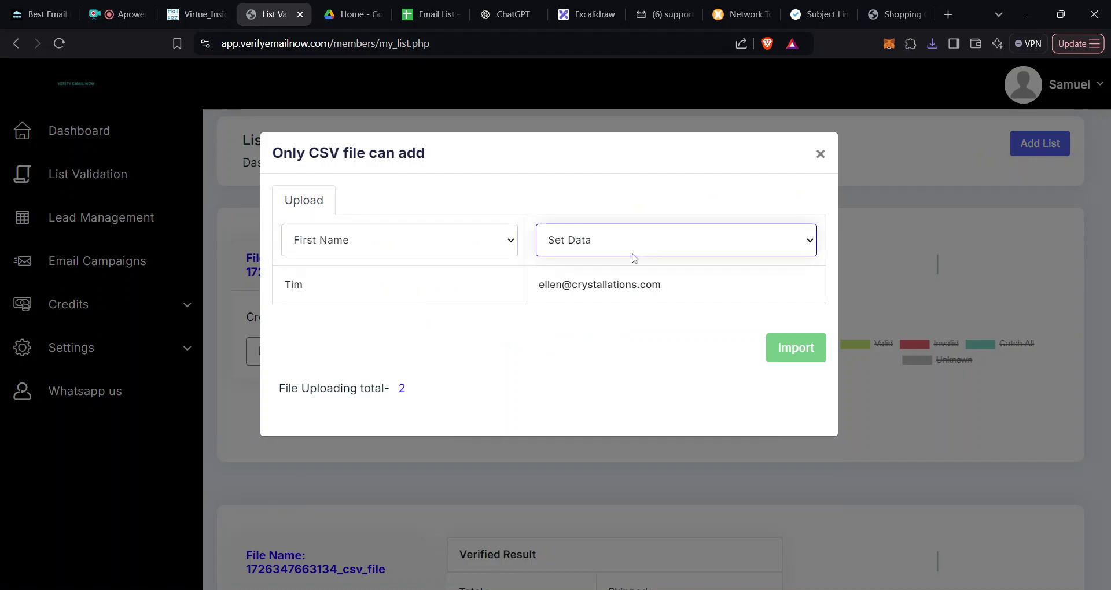
{"action": "left_click", "coordinate": [613, 381]}
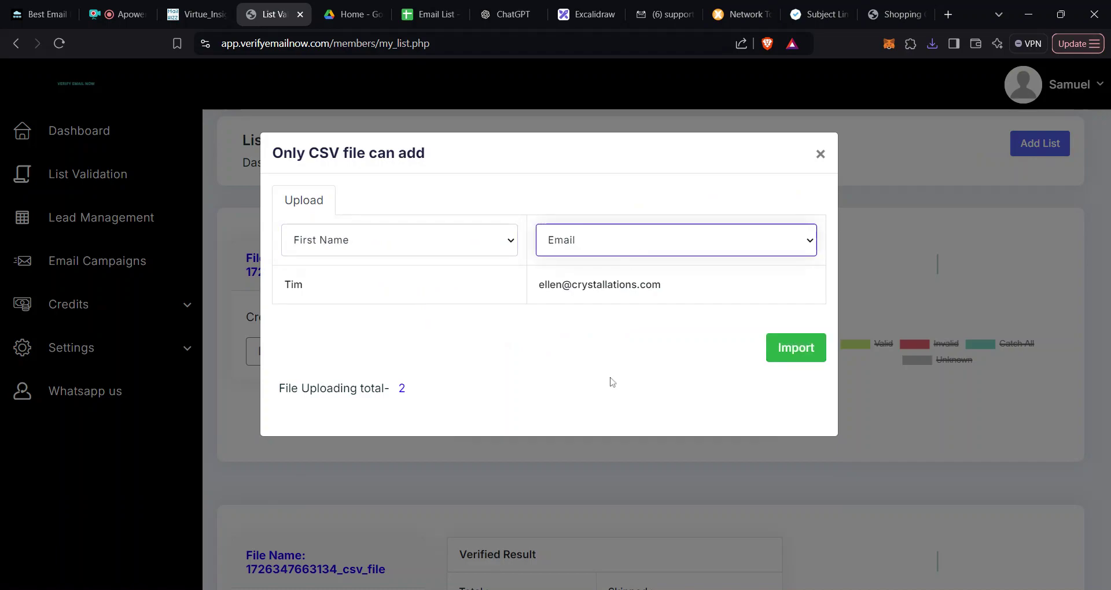
{"action": "left_click", "coordinate": [788, 359]}
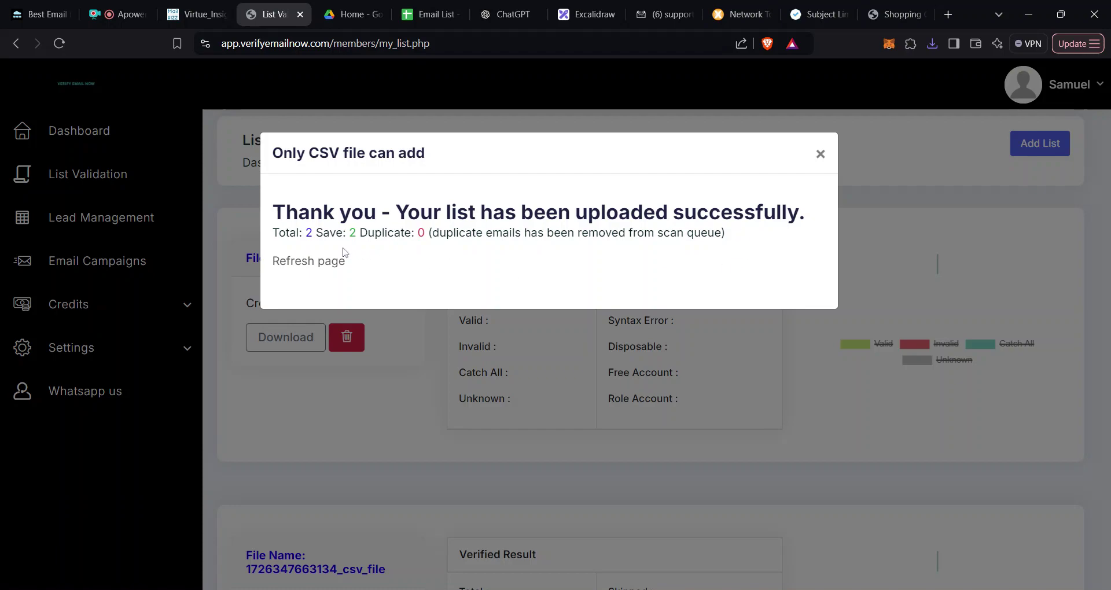
{"action": "left_click", "coordinate": [326, 265]}
{"action": "left_click", "coordinate": [311, 264]}
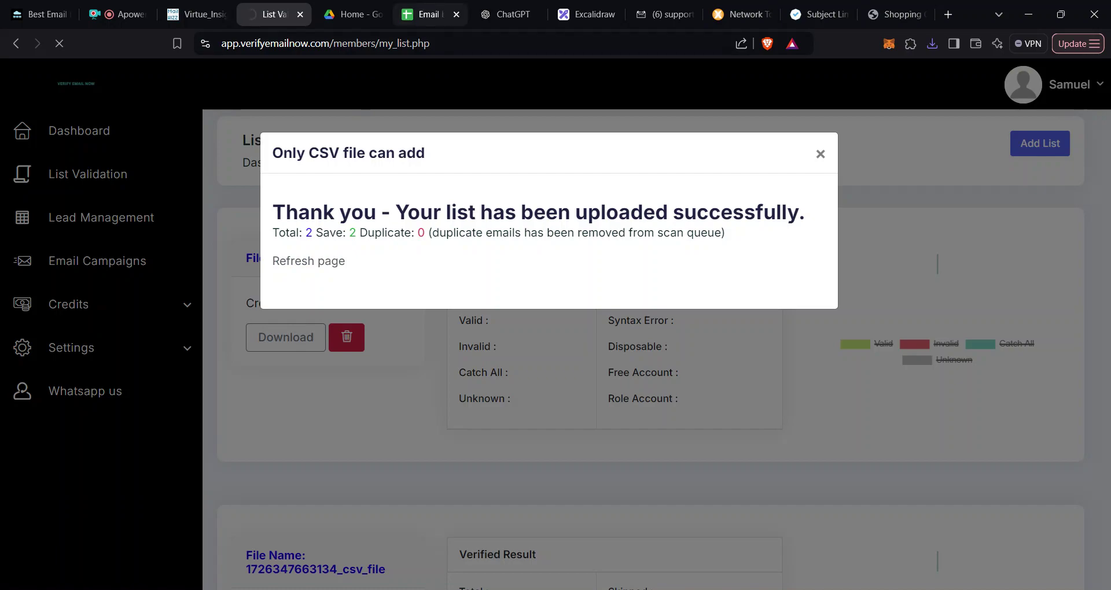
{"action": "left_click", "coordinate": [821, 155]}
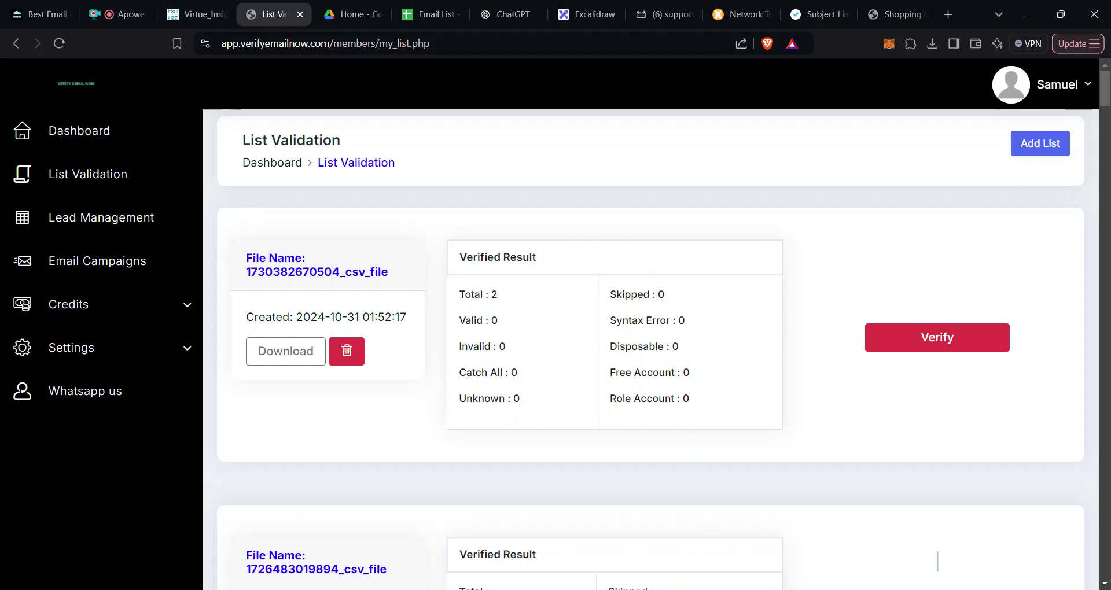
Step: Highlight the Unknown : 0 result for the uploaded file
{"action": "double_click", "coordinate": [517, 412]}
{"action": "double_click", "coordinate": [490, 402]}
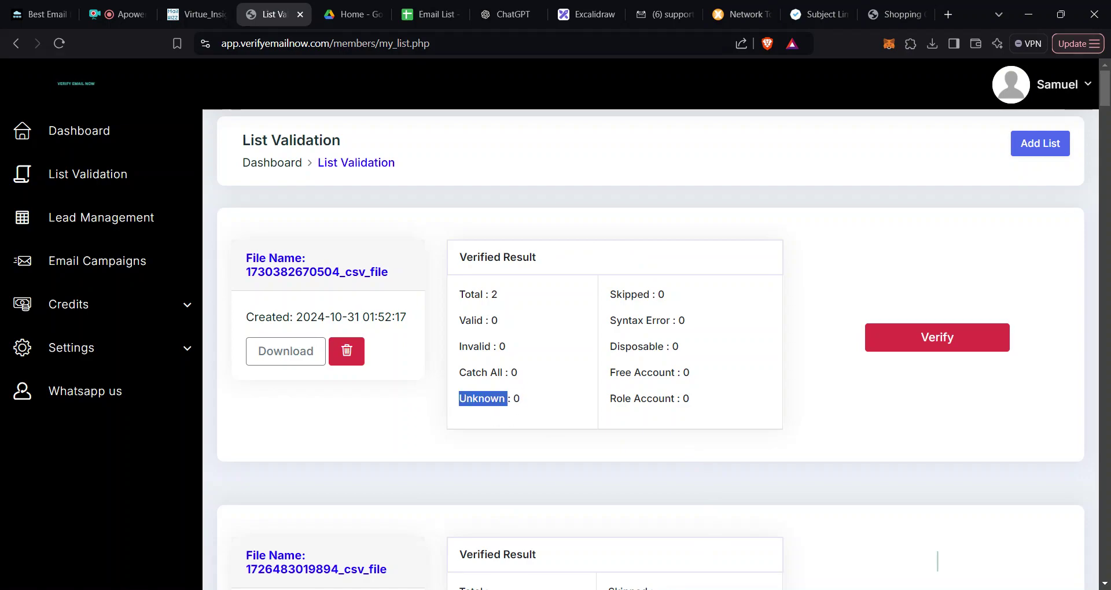
{"action": "left_click_drag", "start_coordinate": [524, 407], "coordinate": [468, 409]}
{"action": "left_click_drag", "start_coordinate": [468, 408], "coordinate": [459, 405]}
{"action": "left_click_drag", "start_coordinate": [520, 400], "coordinate": [458, 400]}
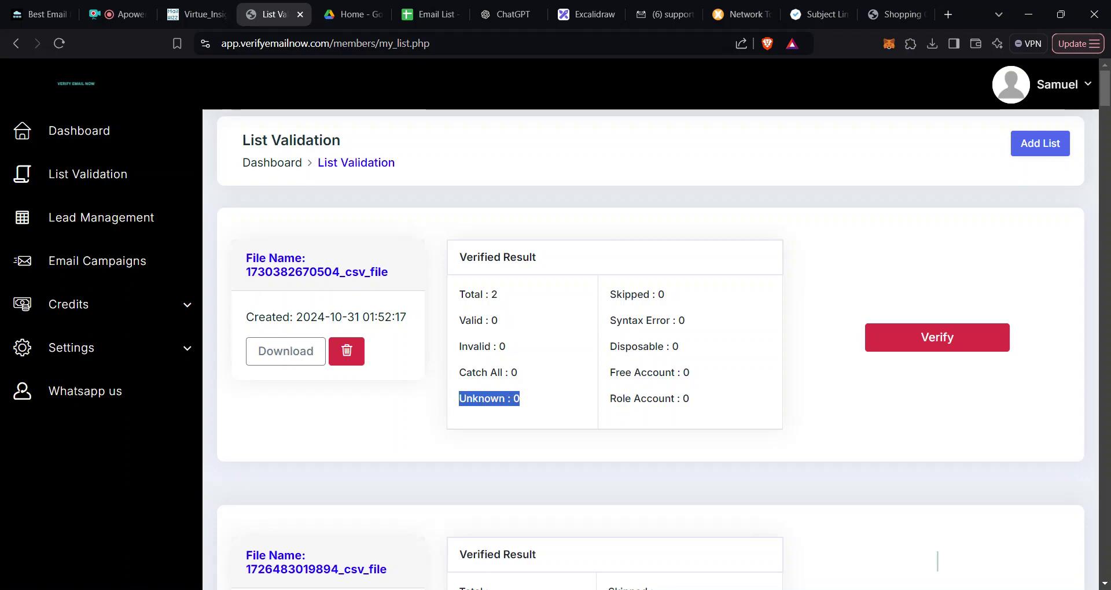
{"action": "left_click", "coordinate": [938, 561]}
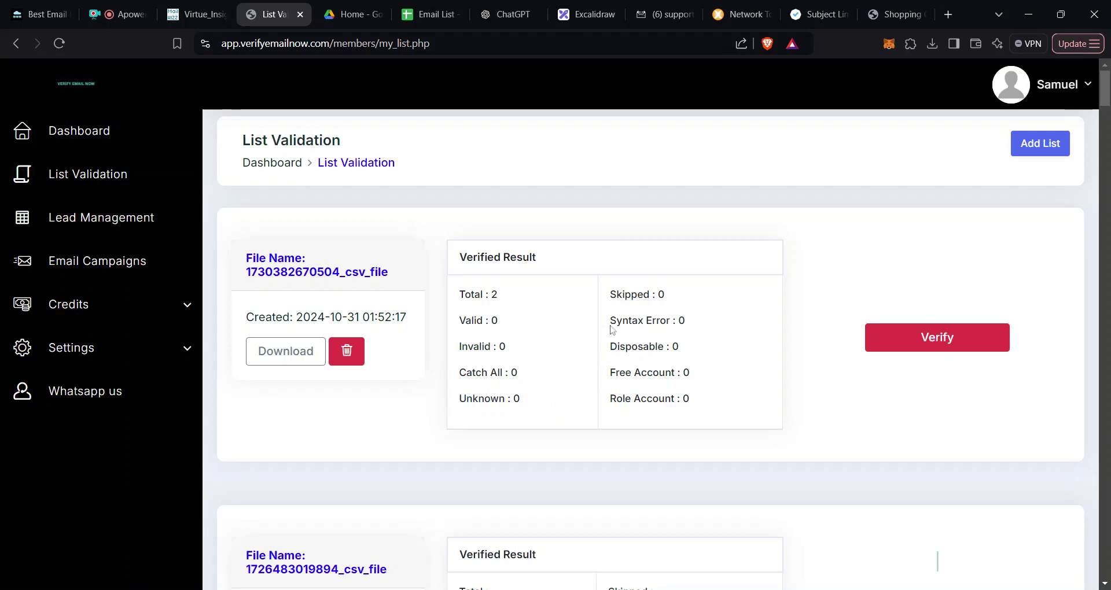
Step: Highlight the Syntax Error and Disposable counts, then open a new browser tab
{"action": "left_click_drag", "start_coordinate": [610, 320], "coordinate": [686, 322]}
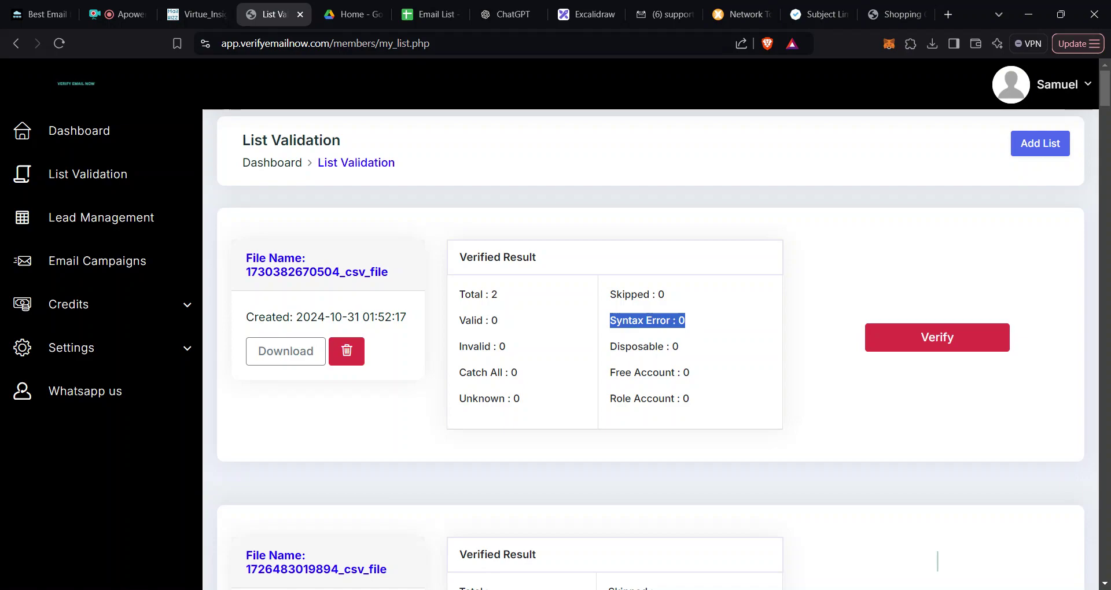
{"action": "left_click_drag", "start_coordinate": [610, 346], "coordinate": [679, 346]}
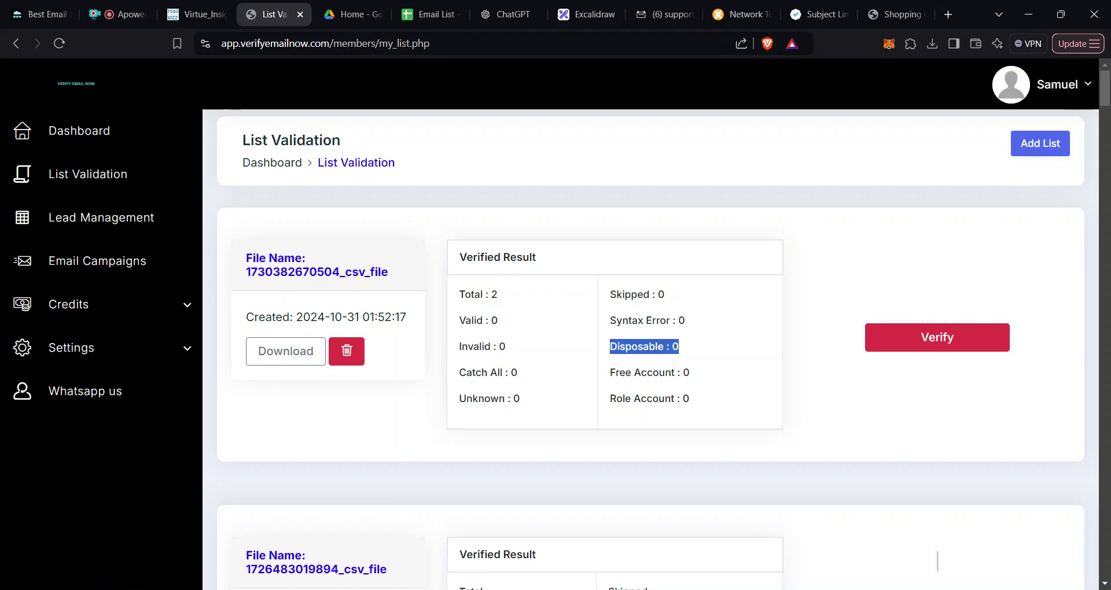
{"action": "left_click", "coordinate": [947, 17]}
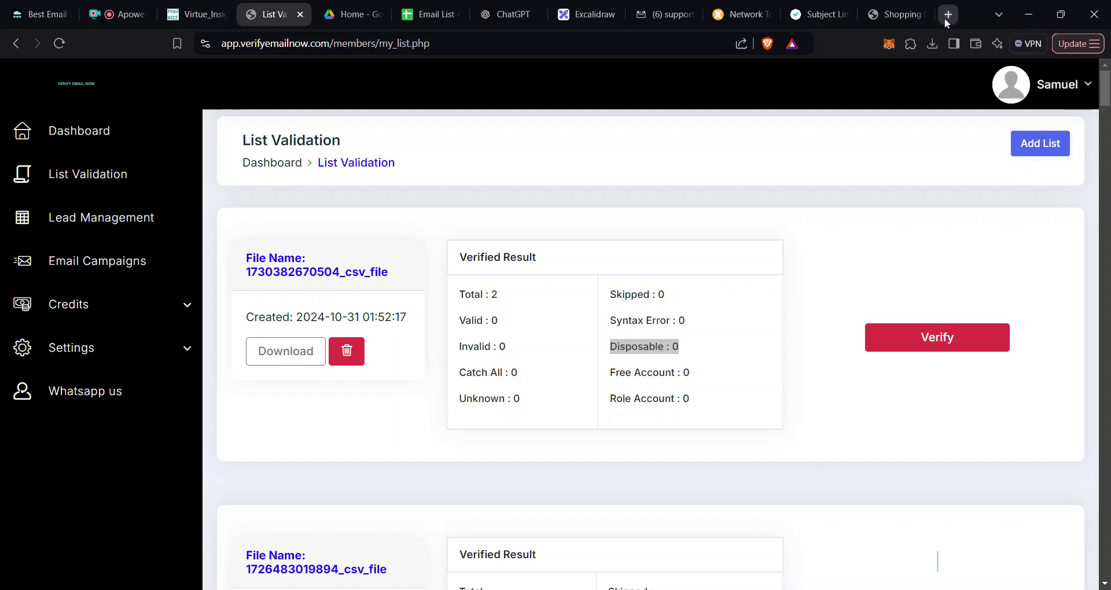
Step: Generate and copy a disposable address on temporarify.com, then return to List Validation
{"action": "type", "text": "tempo"}
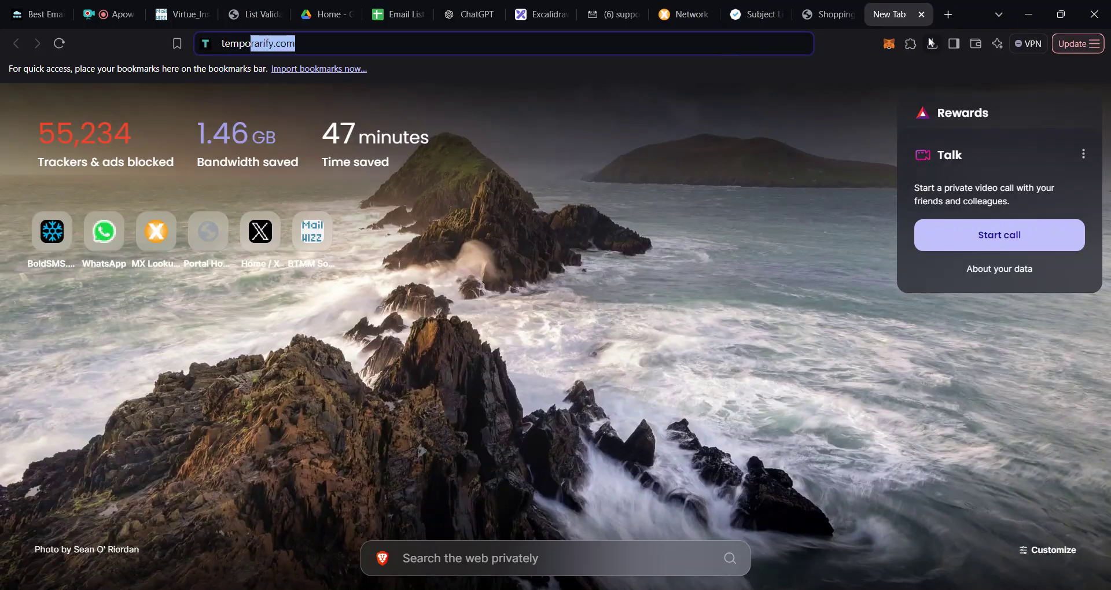
{"action": "key", "text": "Return"}
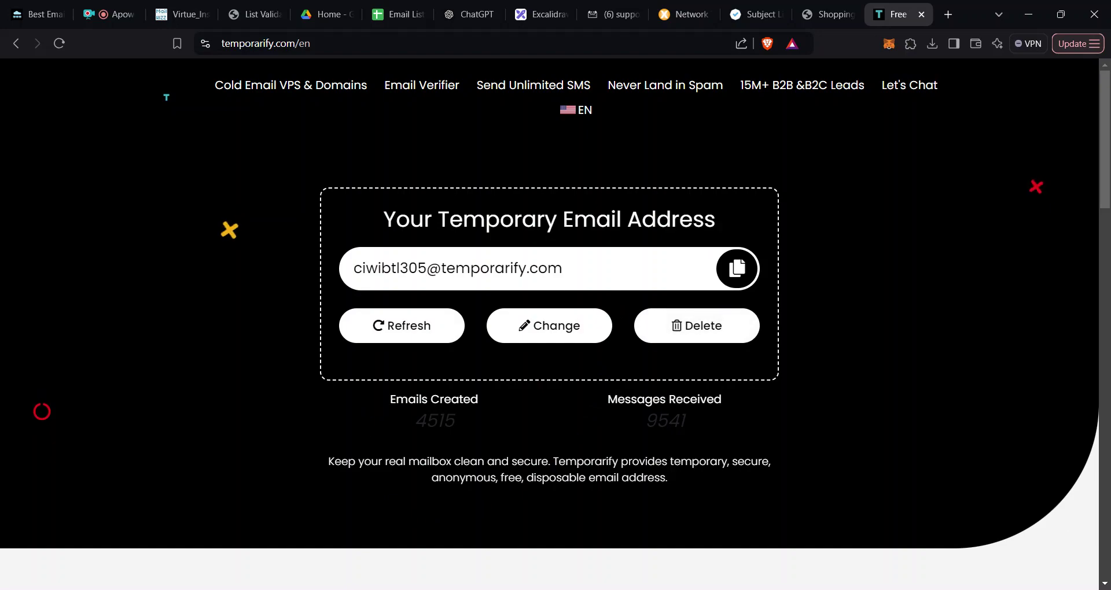
{"action": "left_click", "coordinate": [739, 279]}
{"action": "left_click", "coordinate": [252, 19]}
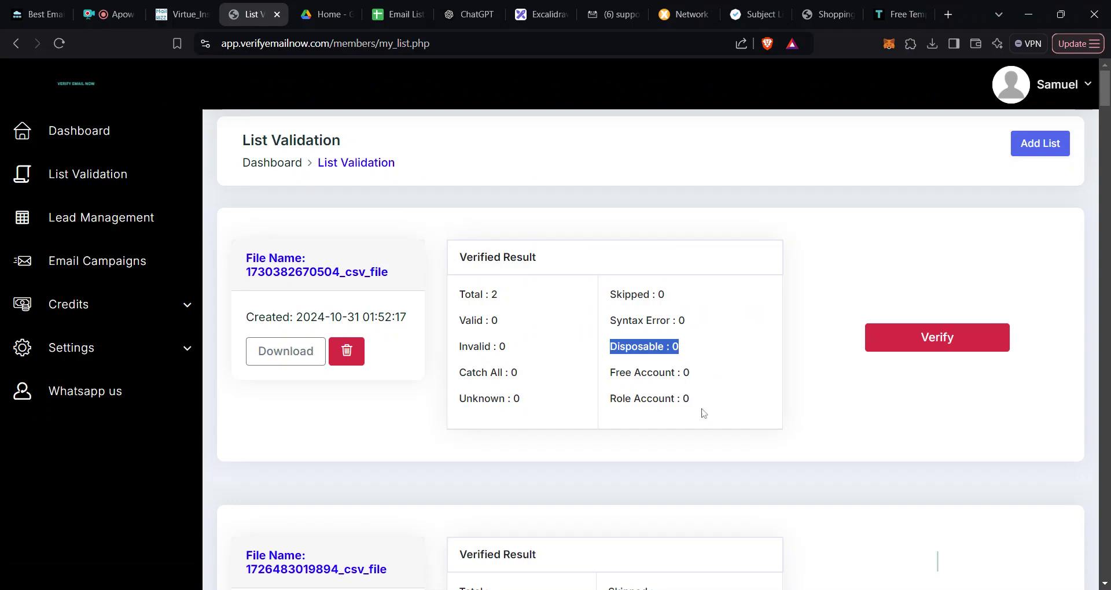
{"action": "left_click", "coordinate": [680, 373]}
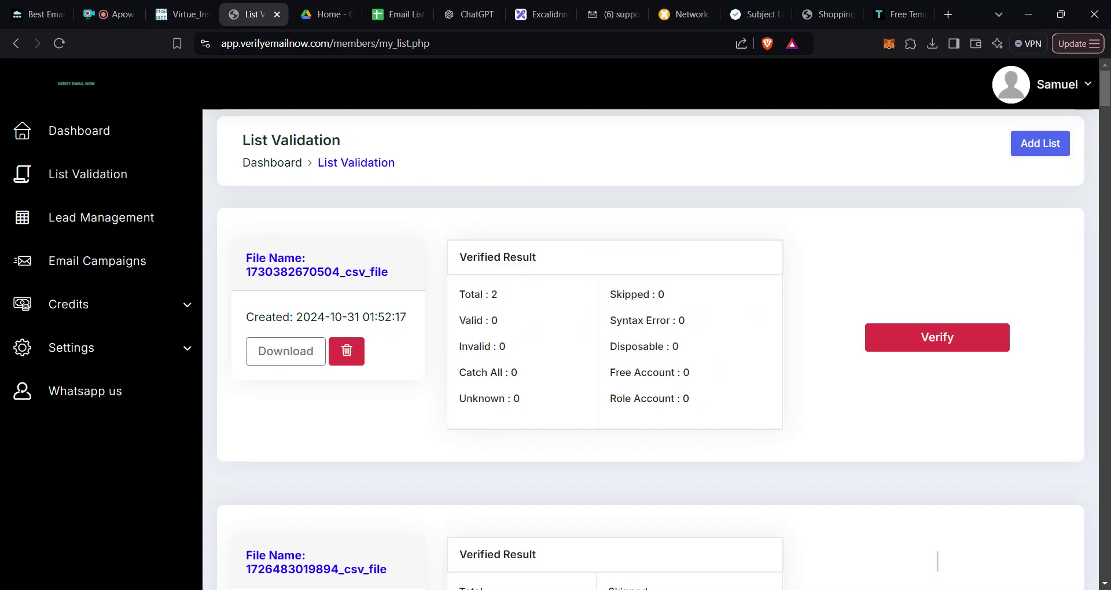
{"action": "triple_click", "coordinate": [657, 373]}
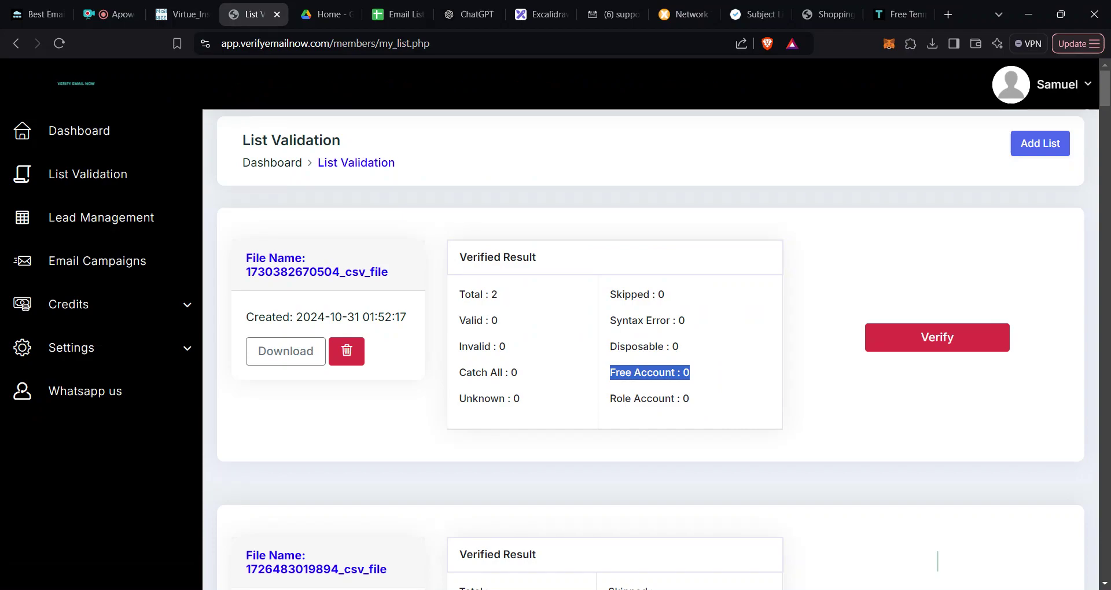
{"action": "triple_click", "coordinate": [681, 401]}
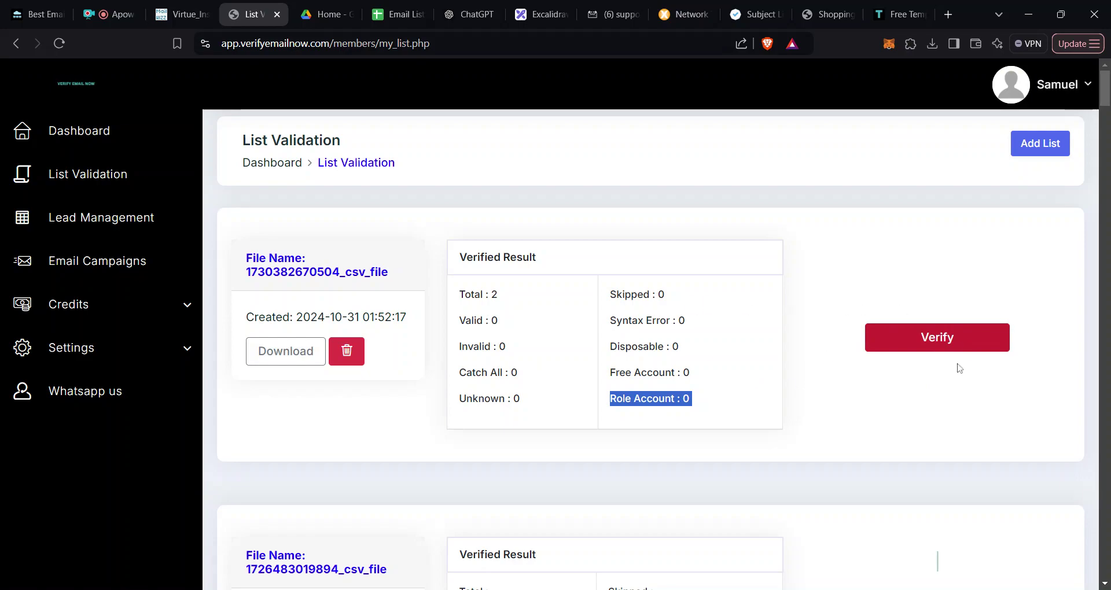
Step: Start verifying the 2-contact file, then switch to the Excalidraw outline
{"action": "left_click", "coordinate": [931, 343]}
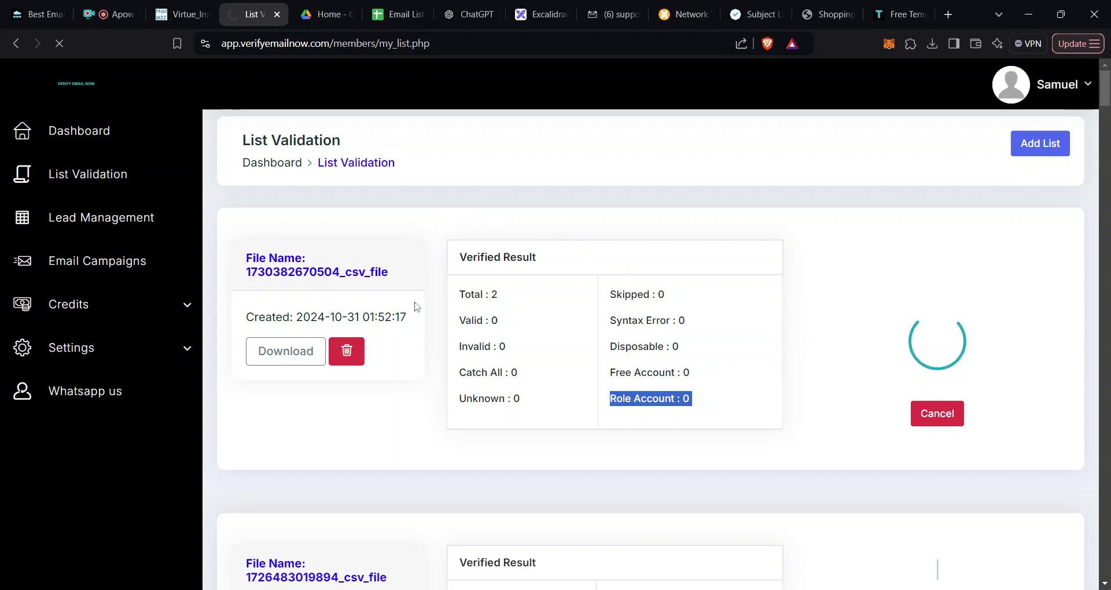
{"action": "left_click", "coordinate": [536, 17]}
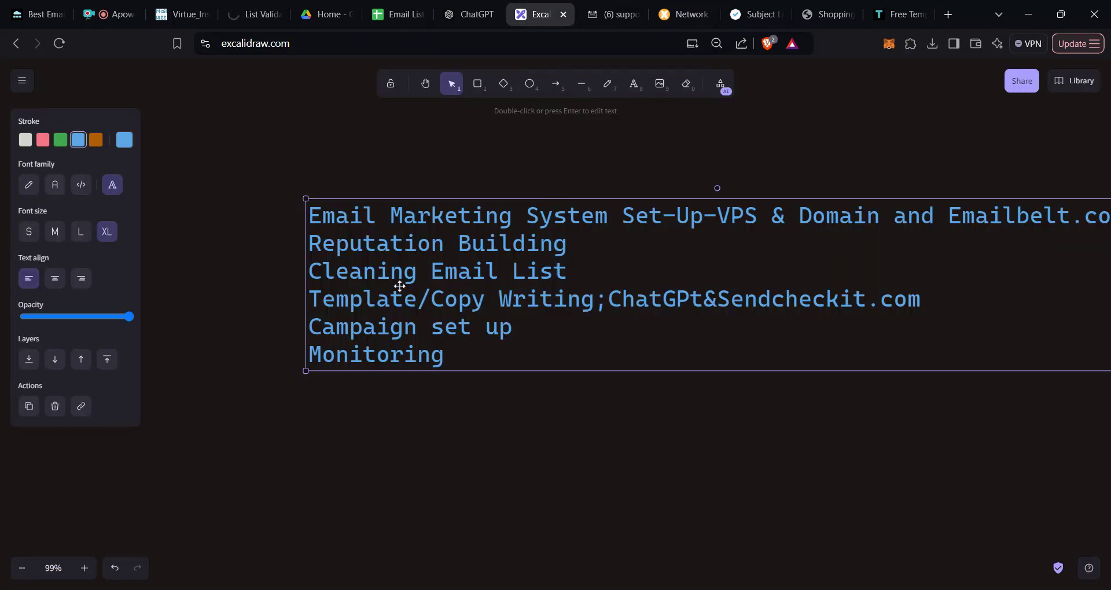
{"action": "double_click", "coordinate": [412, 275]}
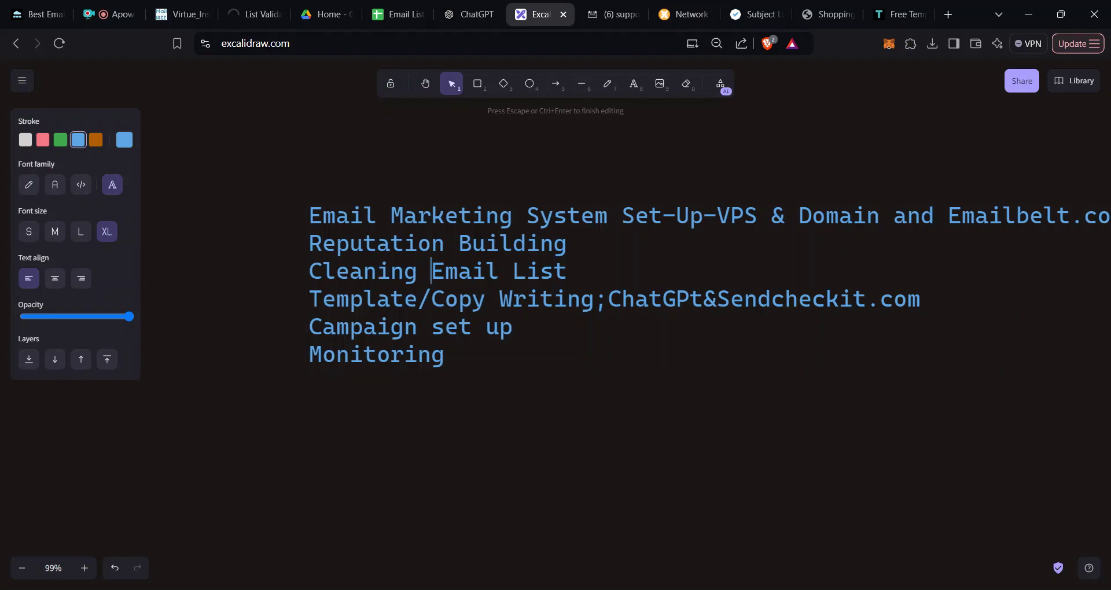
{"action": "triple_click", "coordinate": [431, 272]}
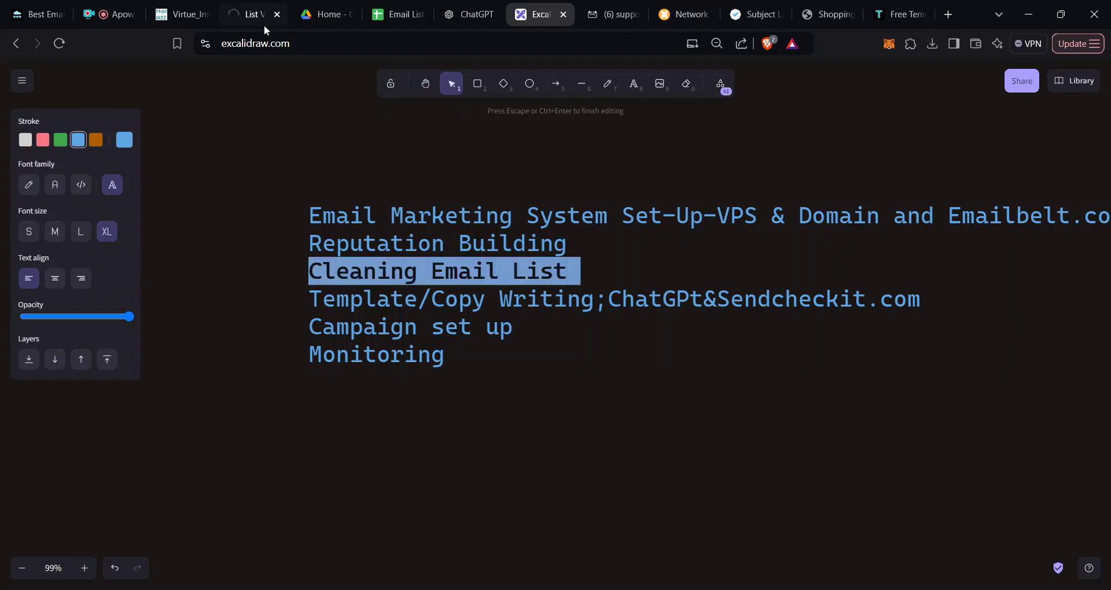
{"action": "left_click", "coordinate": [245, 14]}
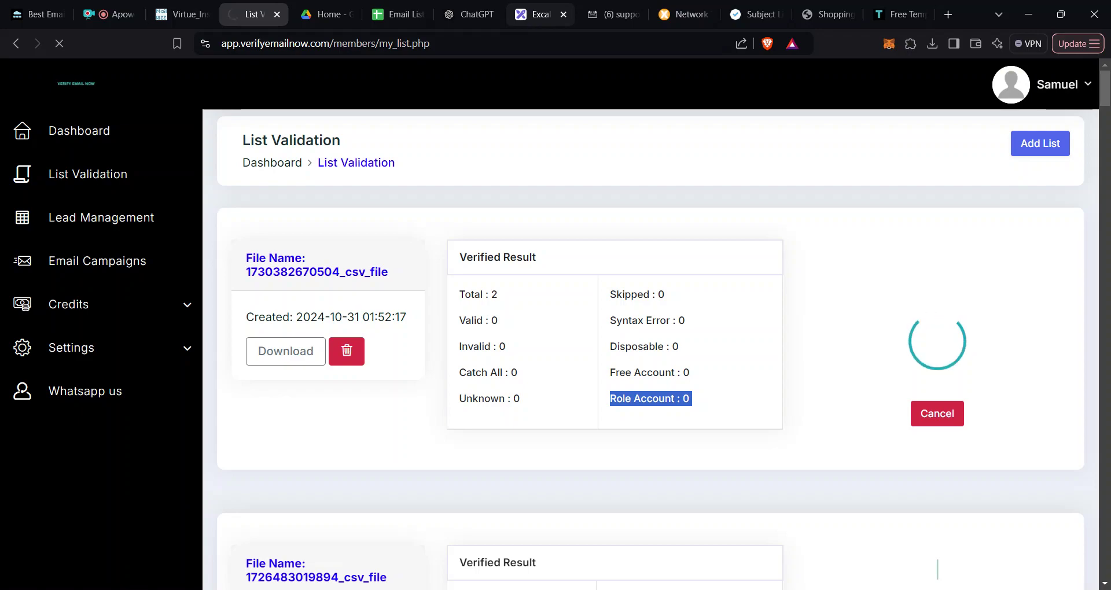
{"action": "left_click", "coordinate": [529, 21]}
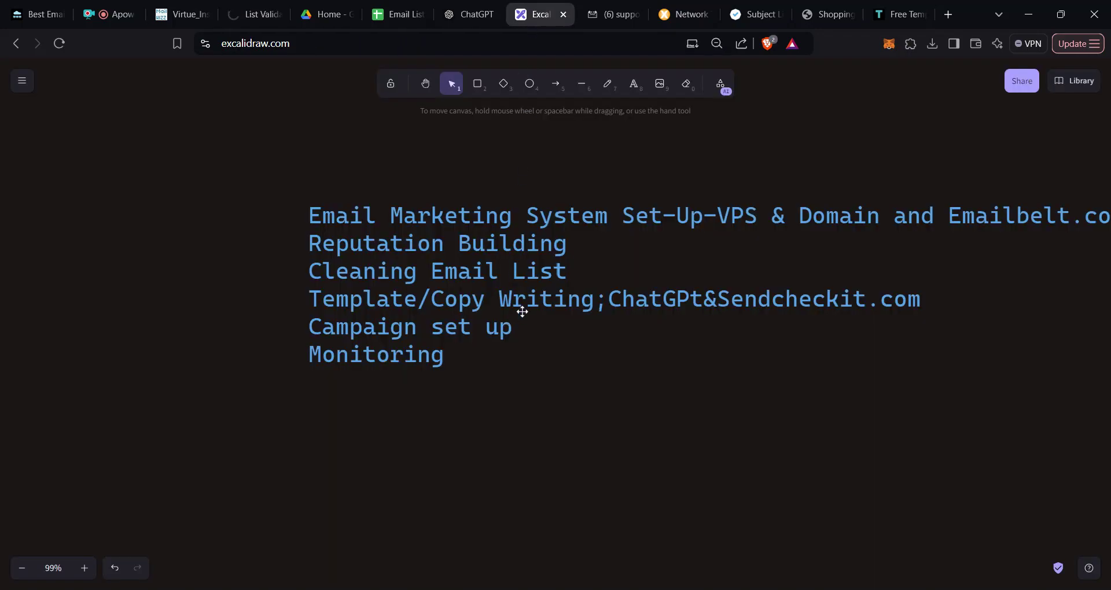
Step: Select the outline text block, then switch to Virtue Insight's delivery servers page
{"action": "left_click", "coordinate": [500, 282]}
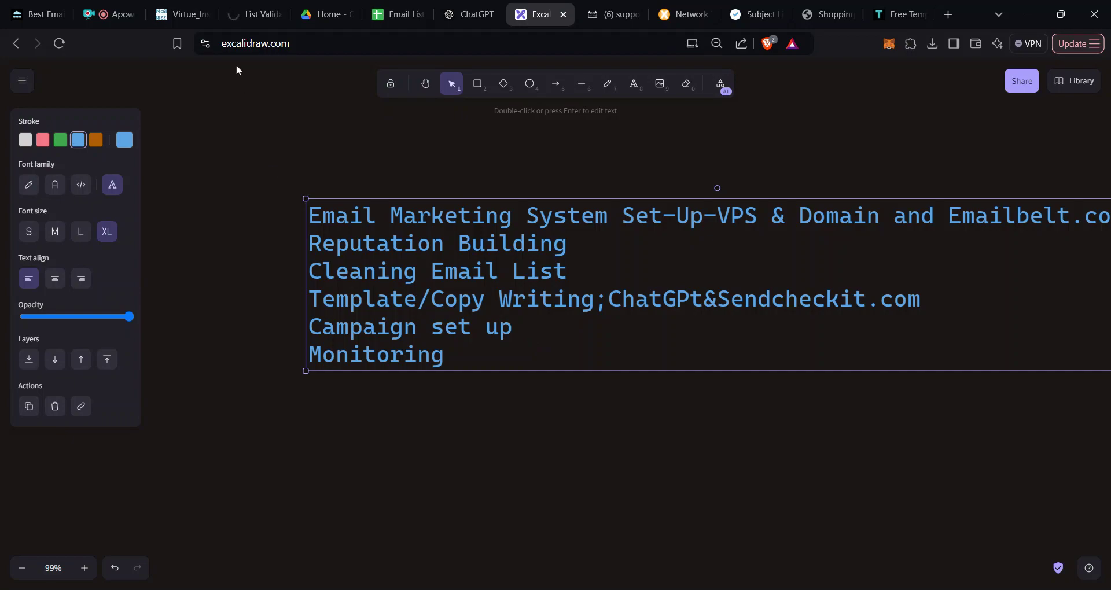
{"action": "left_click", "coordinate": [176, 13]}
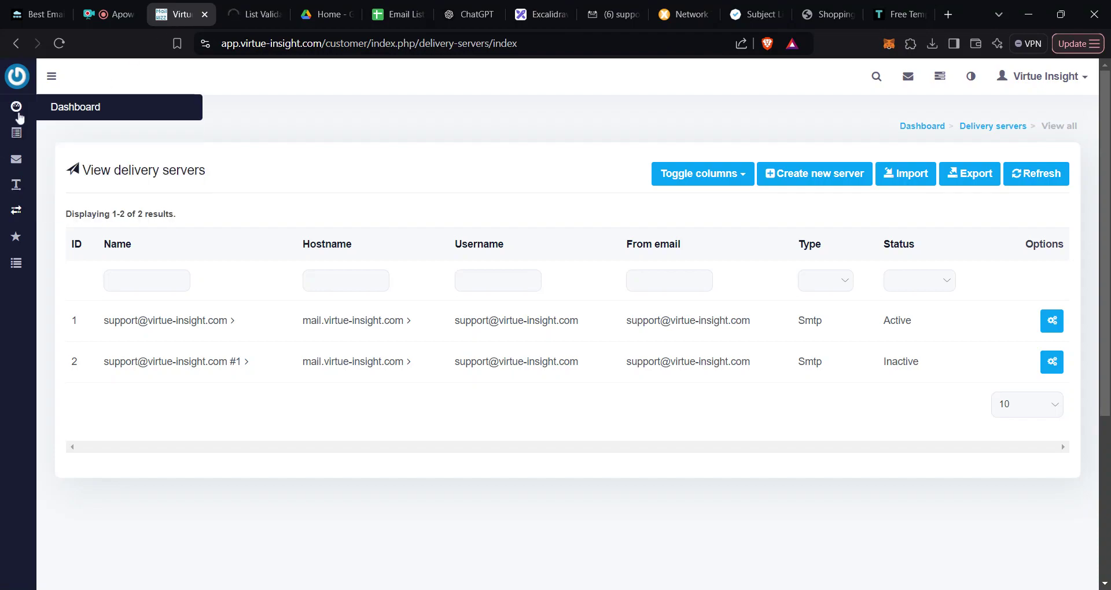
{"action": "mouse_move", "coordinate": [19, 167]}
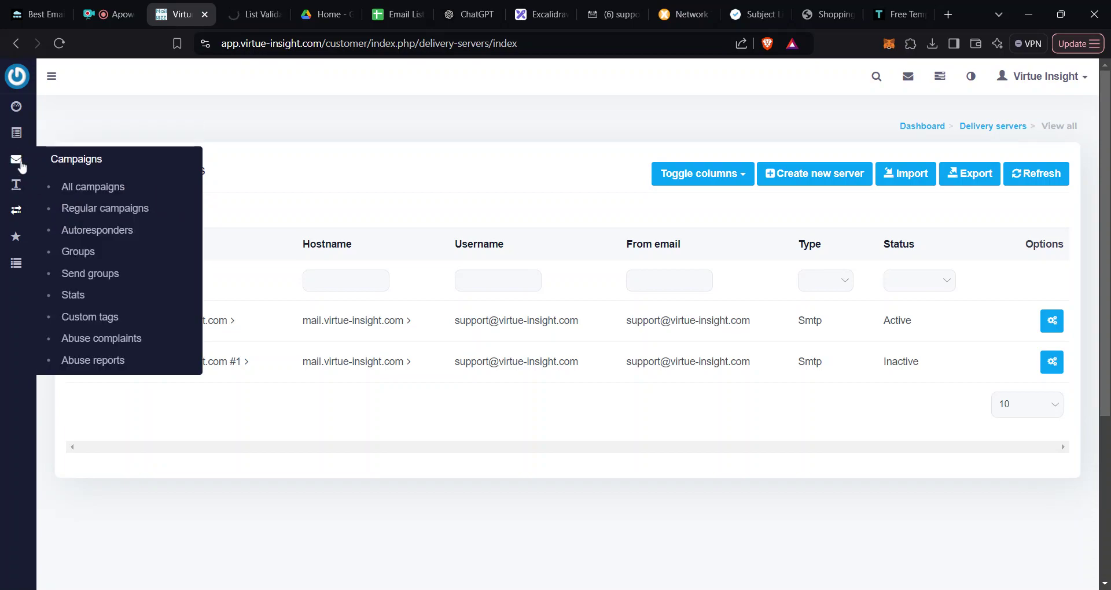
Step: Create a new email template named Template54, then check the verification results: 1 valid, 1 invalid
{"action": "mouse_move", "coordinate": [17, 186]}
{"action": "left_click", "coordinate": [86, 236]}
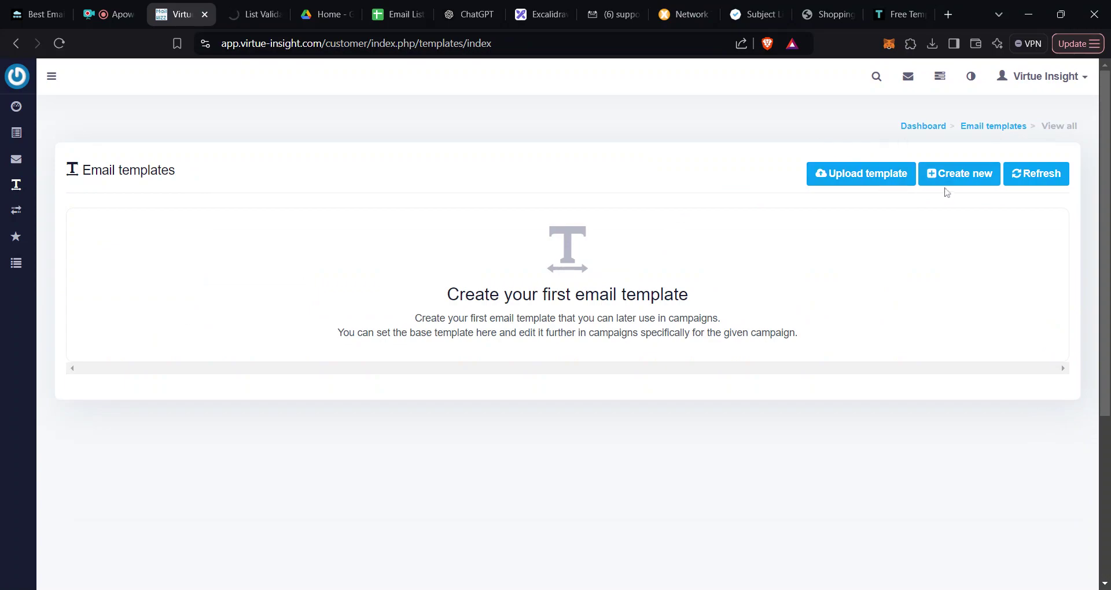
{"action": "left_click", "coordinate": [965, 182]}
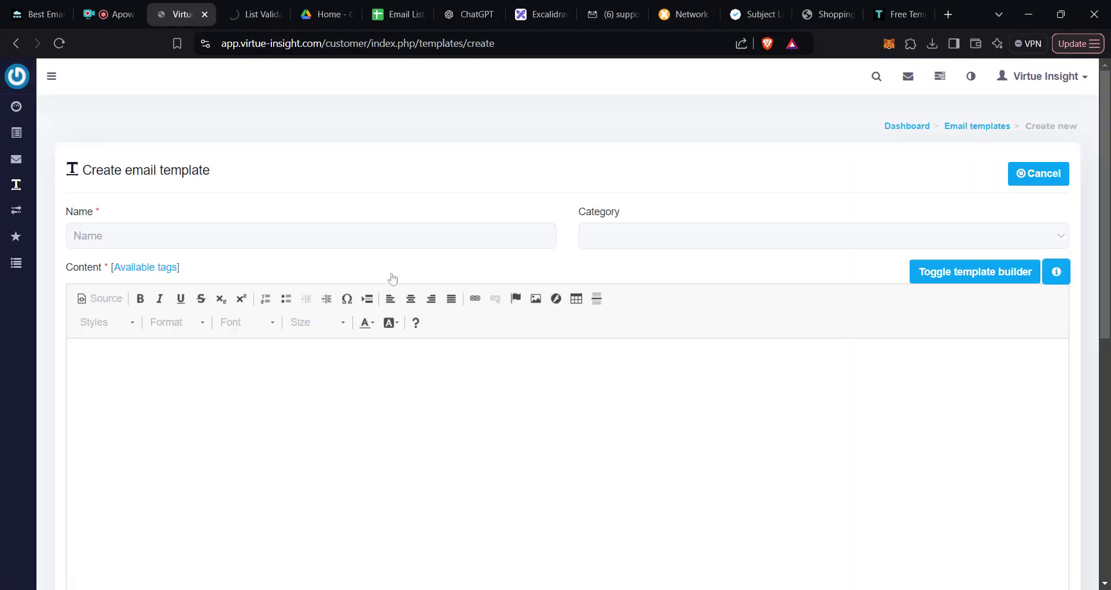
{"action": "mouse_move", "coordinate": [311, 236]}
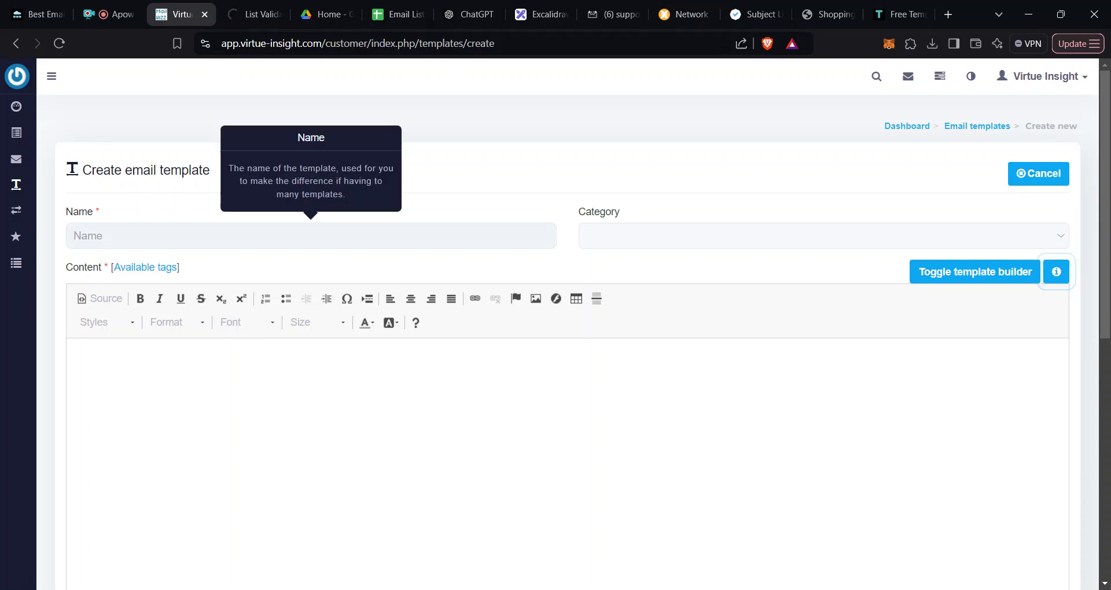
{"action": "type", "text": "Template54"}
{"action": "key", "text": "Tab"}
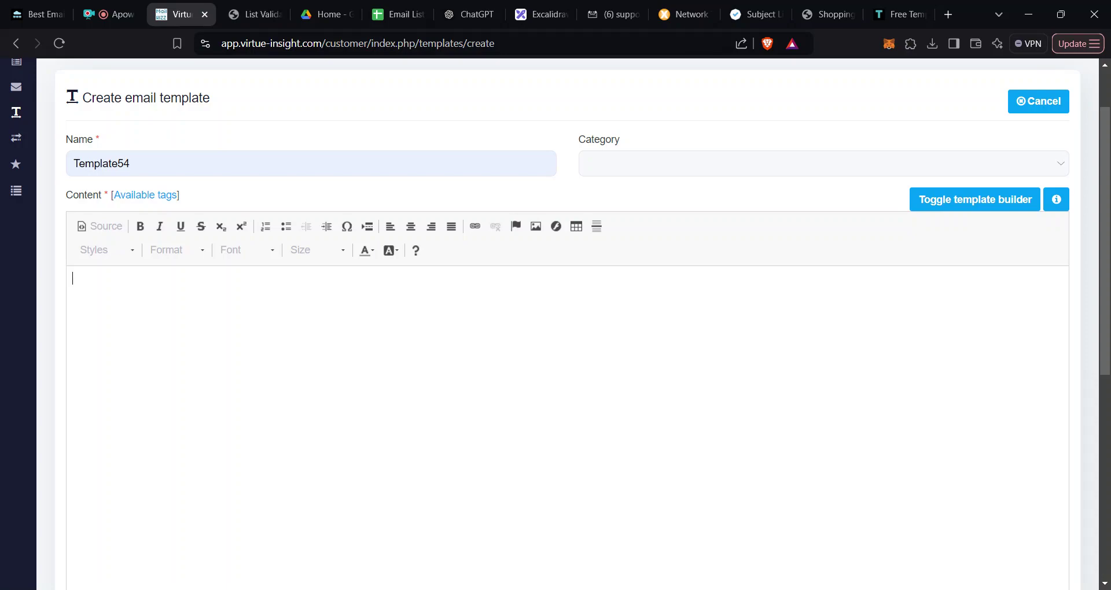
{"action": "left_click", "coordinate": [245, 14]}
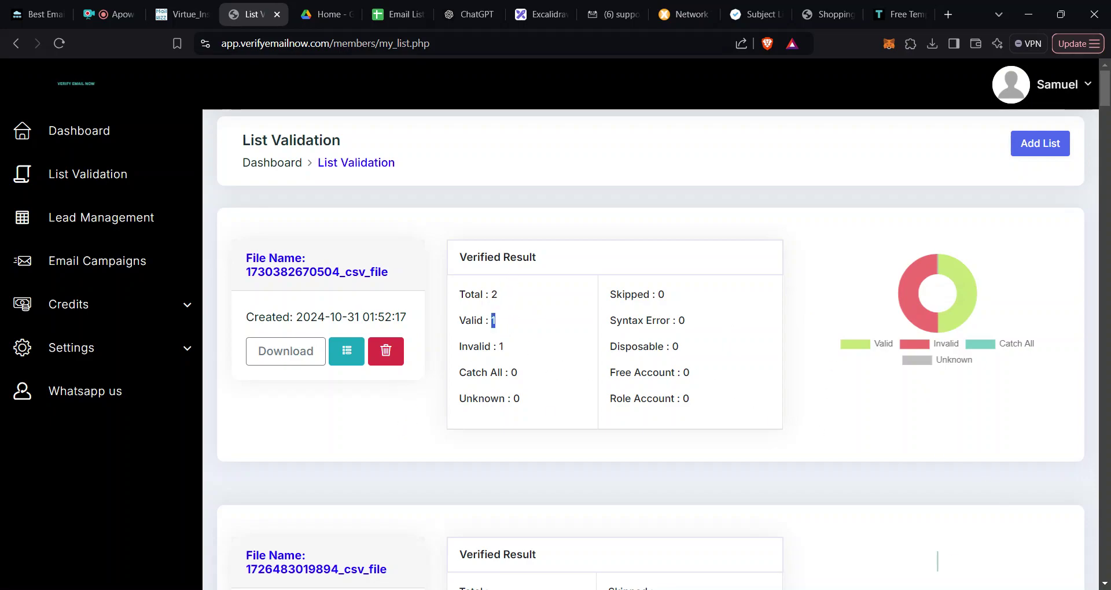
Step: Highlight the verified file's Invalid 1 and Valid 1 counts, then open its CSV download options
{"action": "left_click_drag", "start_coordinate": [459, 346], "coordinate": [459, 347]}
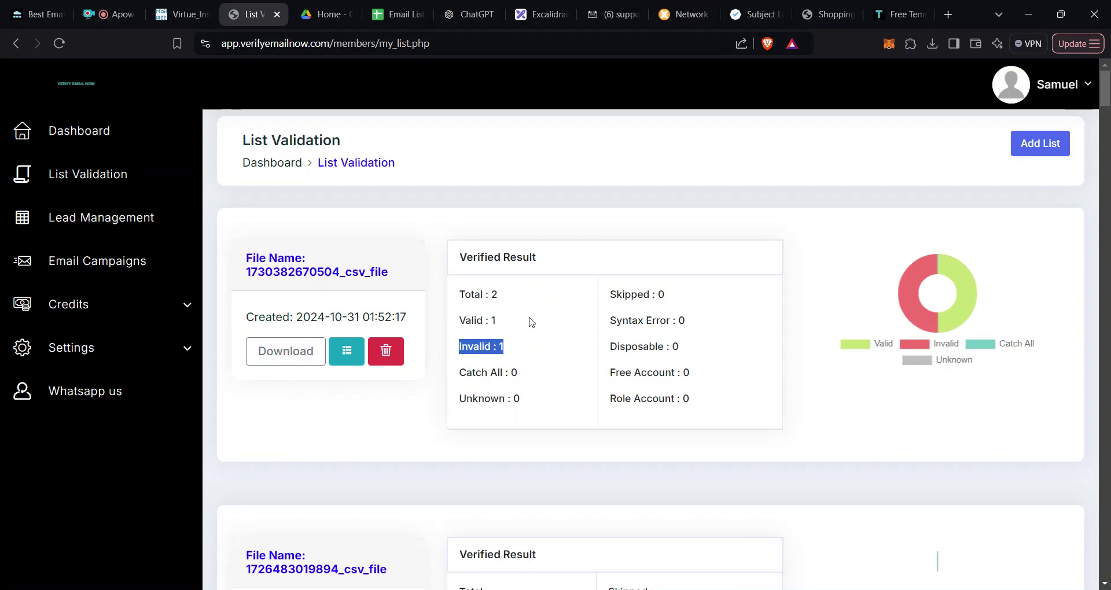
{"action": "left_click_drag", "start_coordinate": [526, 324], "coordinate": [460, 320]}
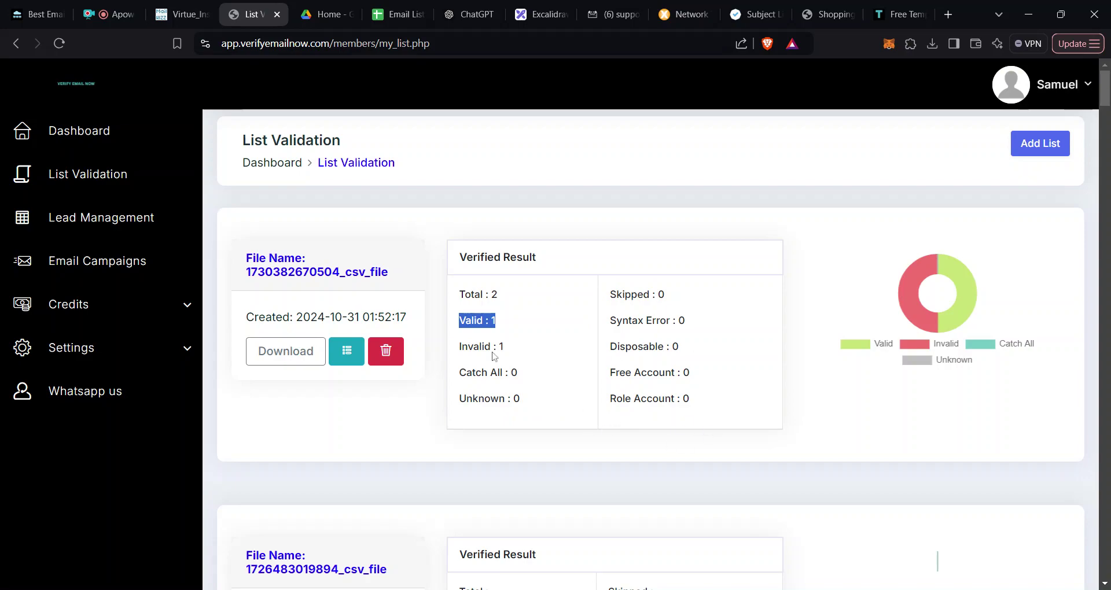
{"action": "double_click", "coordinate": [472, 322]}
{"action": "key", "text": "shift+End"}
{"action": "left_click", "coordinate": [285, 360]}
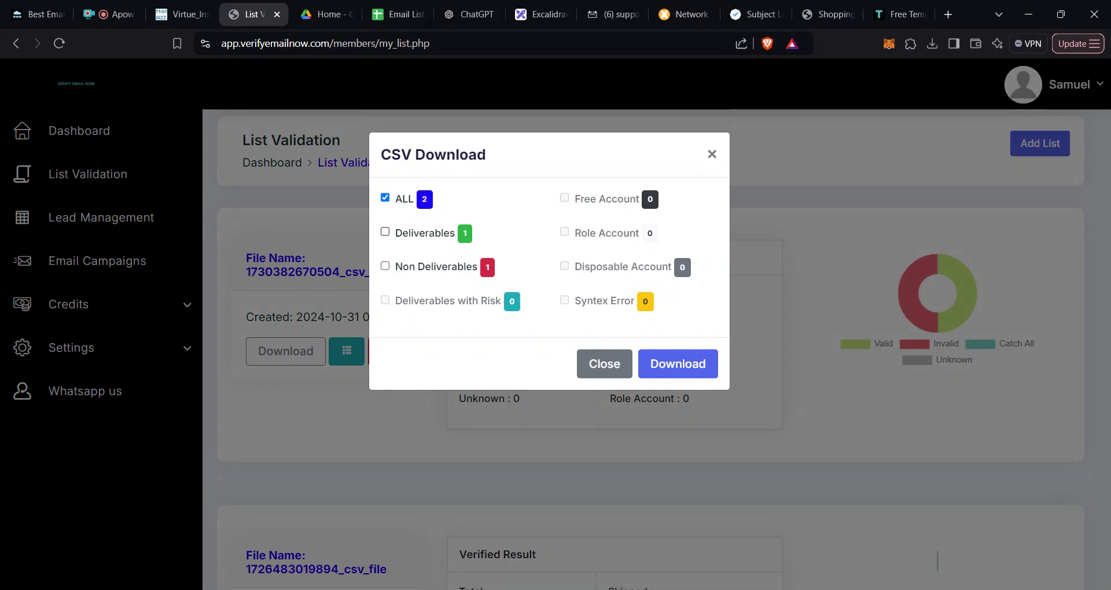
Step: Download only the Deliverables addresses as CSV and return to the Virtue Insight template draft
{"action": "left_click", "coordinate": [384, 198]}
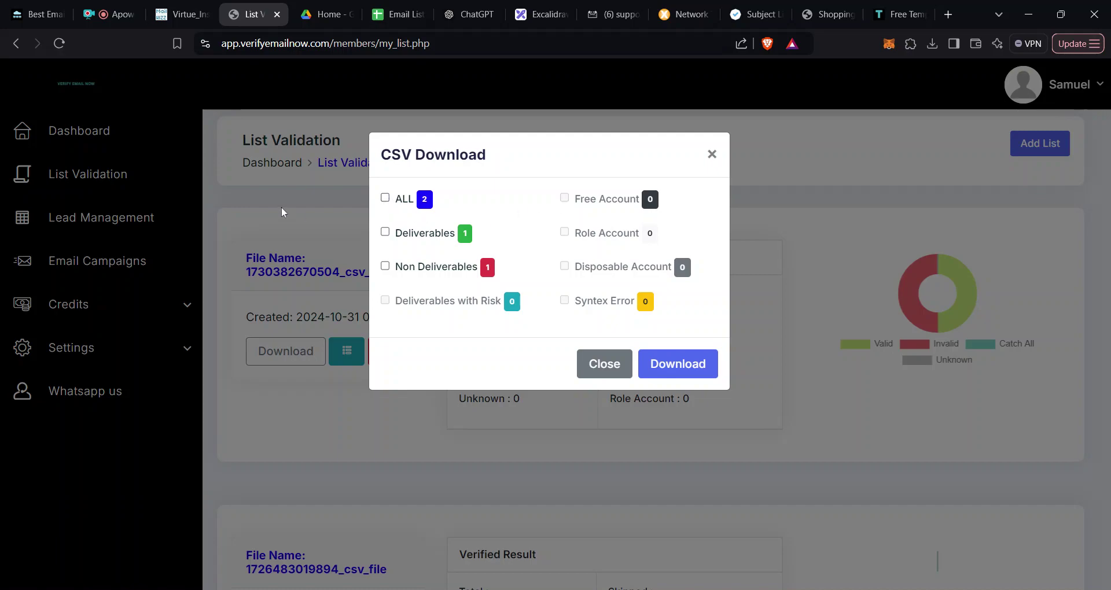
{"action": "left_click", "coordinate": [385, 235]}
{"action": "left_click", "coordinate": [674, 373]}
{"action": "left_click", "coordinate": [688, 376]}
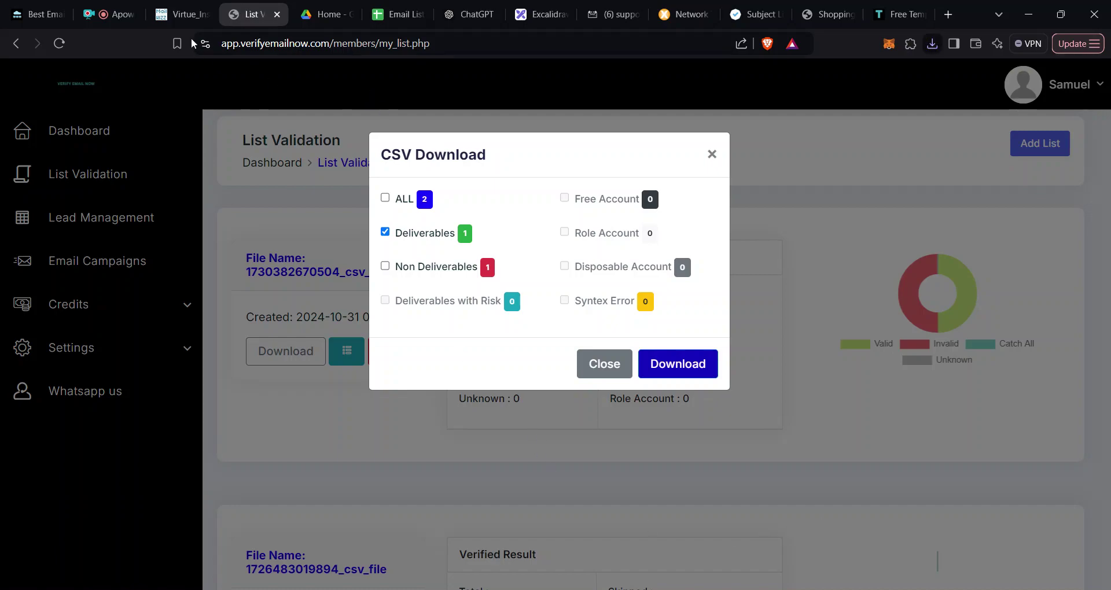
{"action": "left_click", "coordinate": [172, 13]}
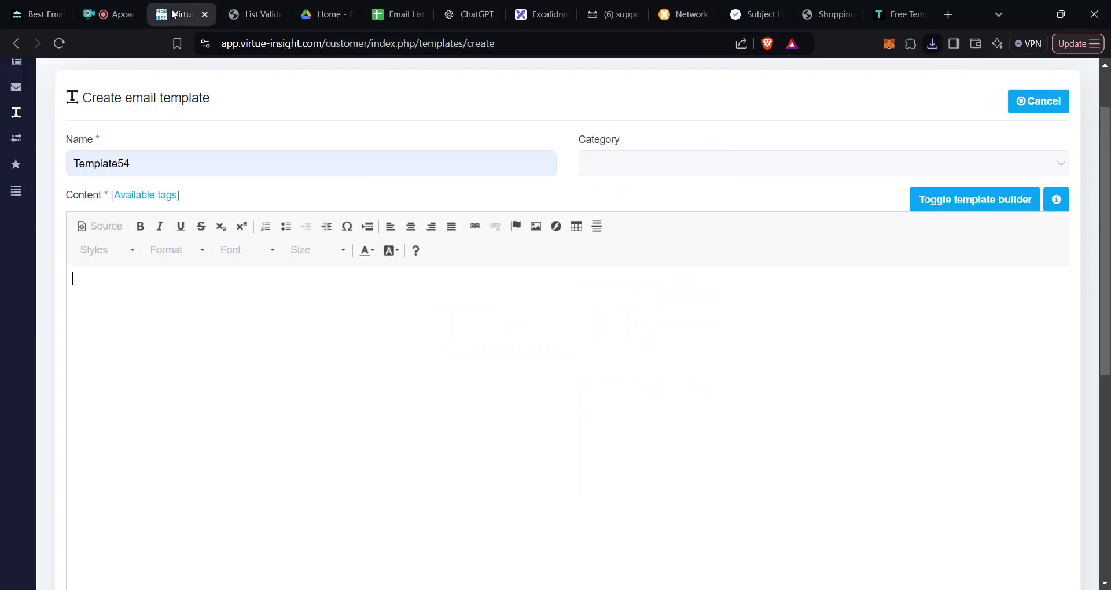
Step: Start a new email list from the Lists page
{"action": "scroll", "coordinate": [7, 160], "scroll_direction": "up", "scroll_amount": 1}
{"action": "mouse_move", "coordinate": [7, 159]}
{"action": "mouse_move", "coordinate": [16, 138]}
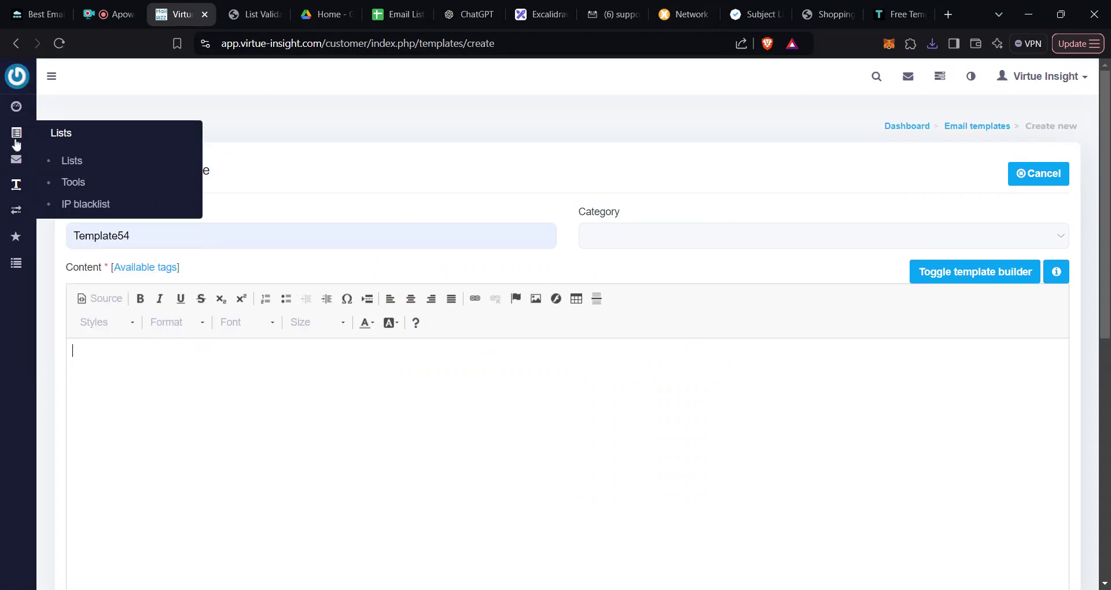
{"action": "left_click", "coordinate": [80, 164]}
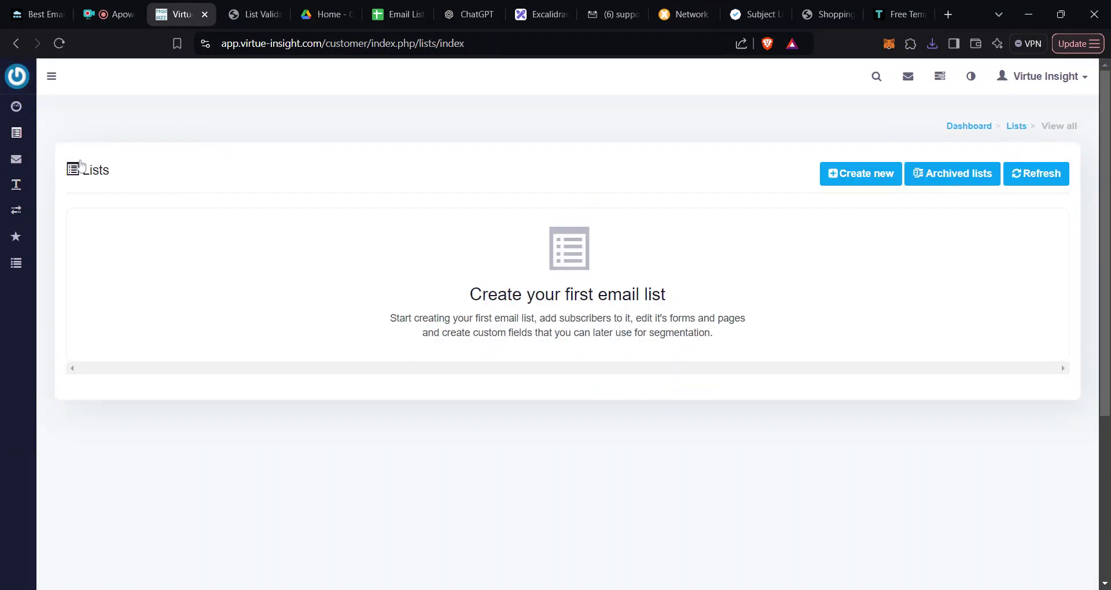
{"action": "left_click", "coordinate": [875, 182]}
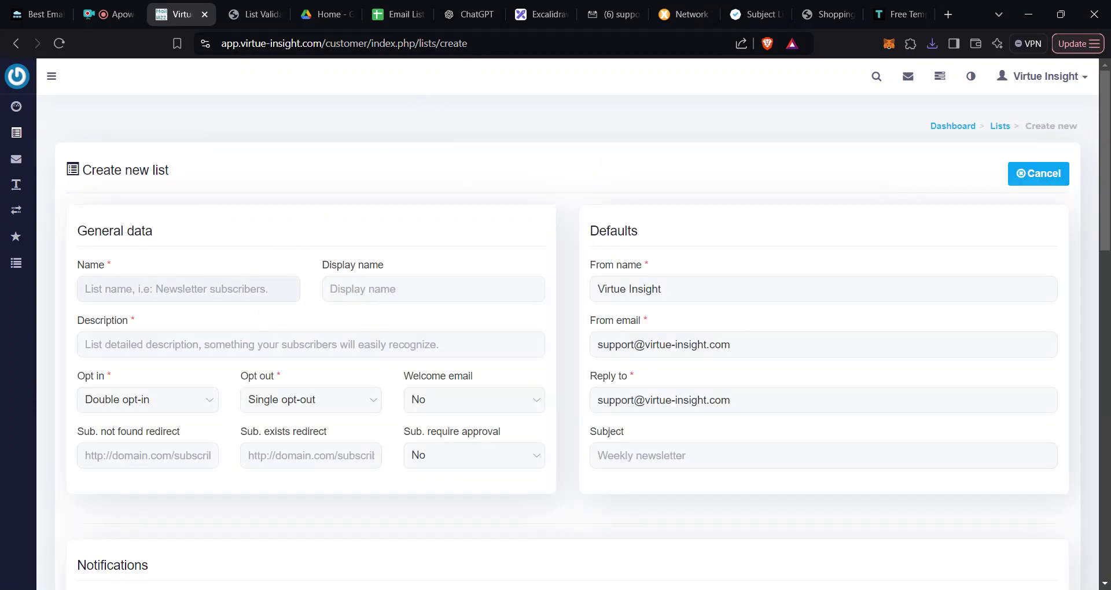
Step: Name the list 'List 16' with display name 'RMS 3' and description 'Test A'
{"action": "left_click", "coordinate": [87, 289]}
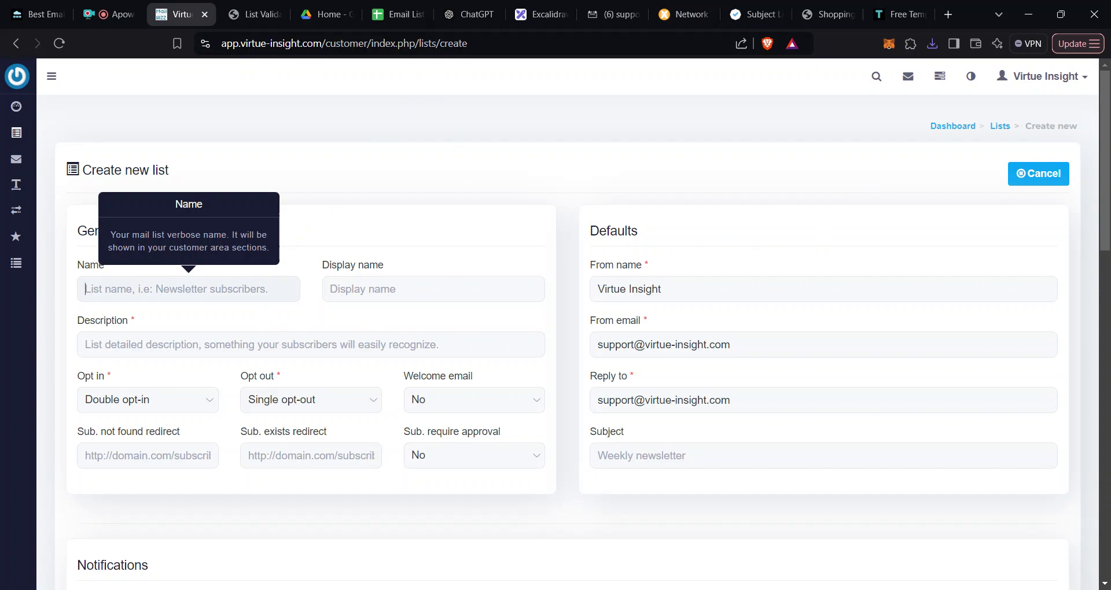
{"action": "type", "text": "Sam"}
{"action": "key", "text": "ctrl+a"}
{"action": "key", "text": "BackSpace"}
{"action": "type", "text": "Templ"}
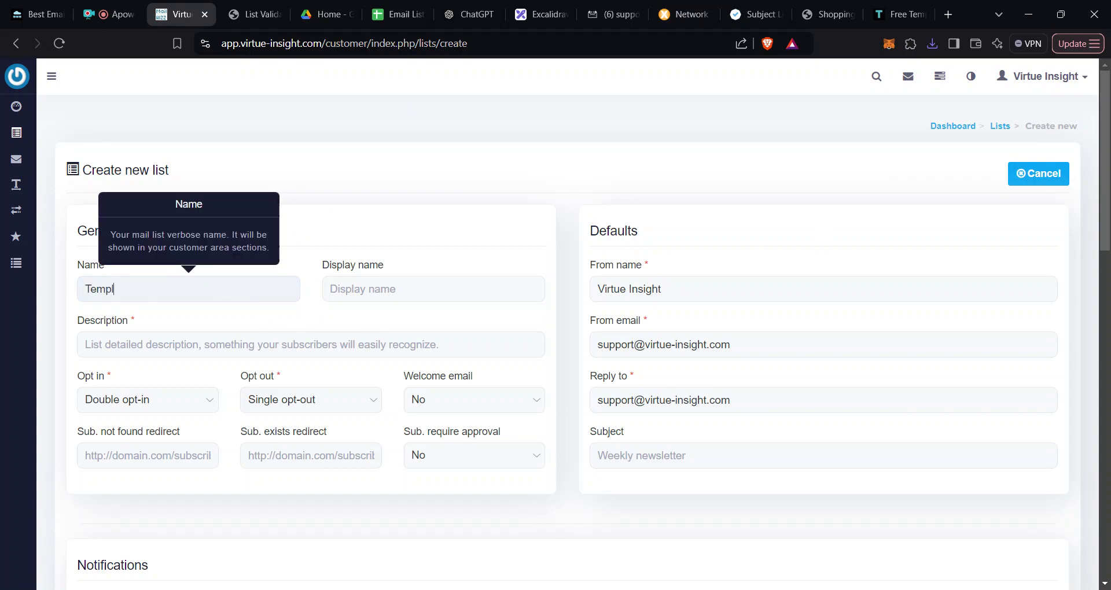
{"action": "type", "text": "ate"}
{"action": "key", "text": "ctrl+a"}
{"action": "type", "text": "List 16"}
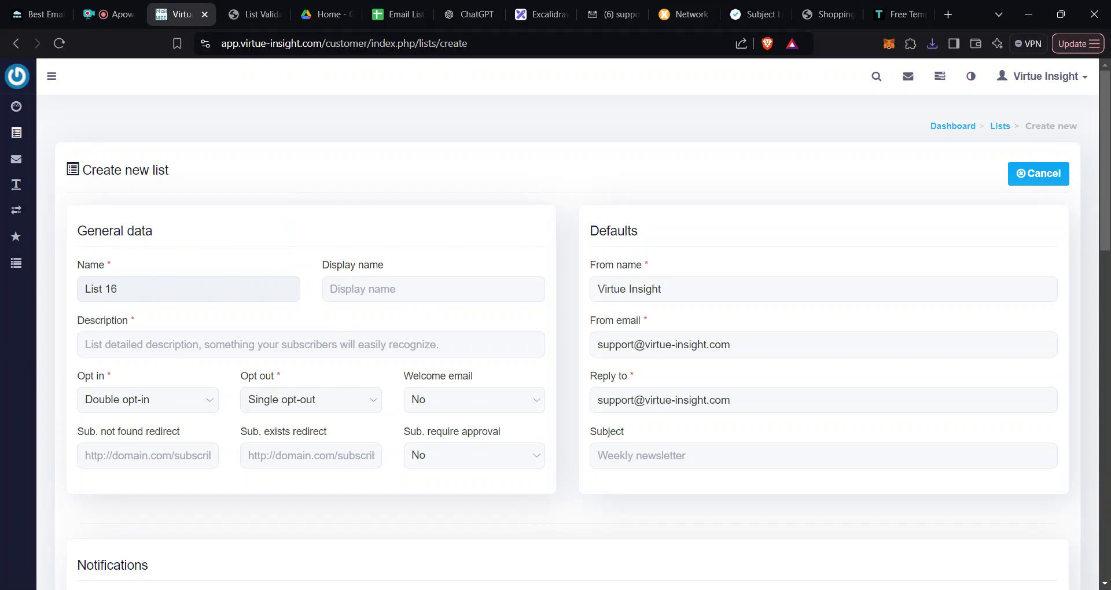
{"action": "key", "text": "Tab"}
{"action": "type", "text": "RMS 3"}
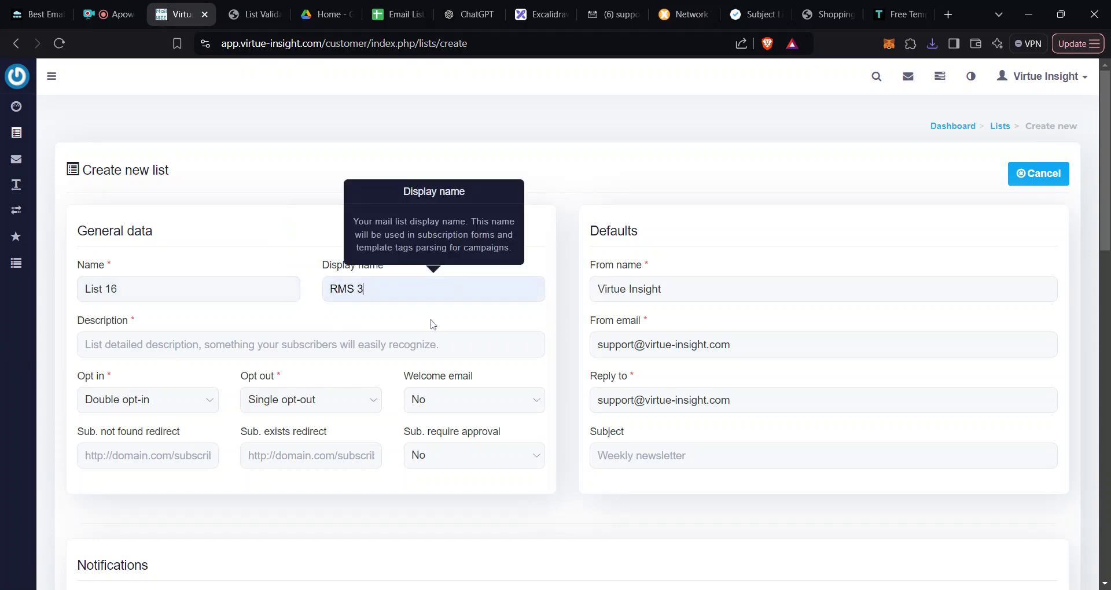
{"action": "left_click", "coordinate": [251, 335]}
{"action": "type", "text": "Test A"}
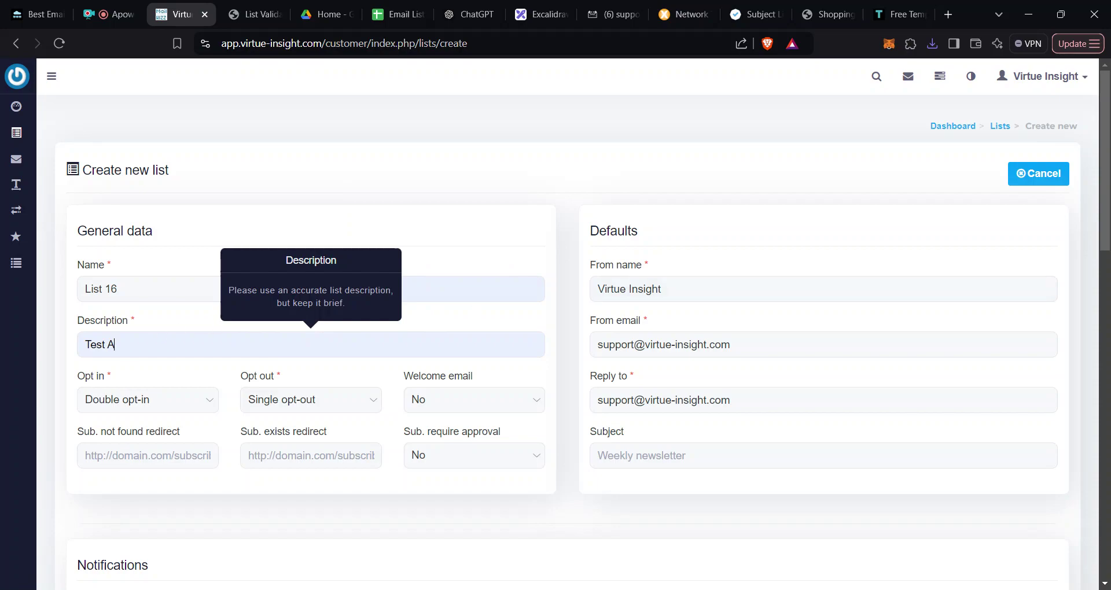
Step: Set the list's opt-in to Single opt-in and scroll down to the company details
{"action": "scroll", "coordinate": [166, 325], "scroll_direction": "down", "scroll_amount": 4}
{"action": "left_click", "coordinate": [188, 190]}
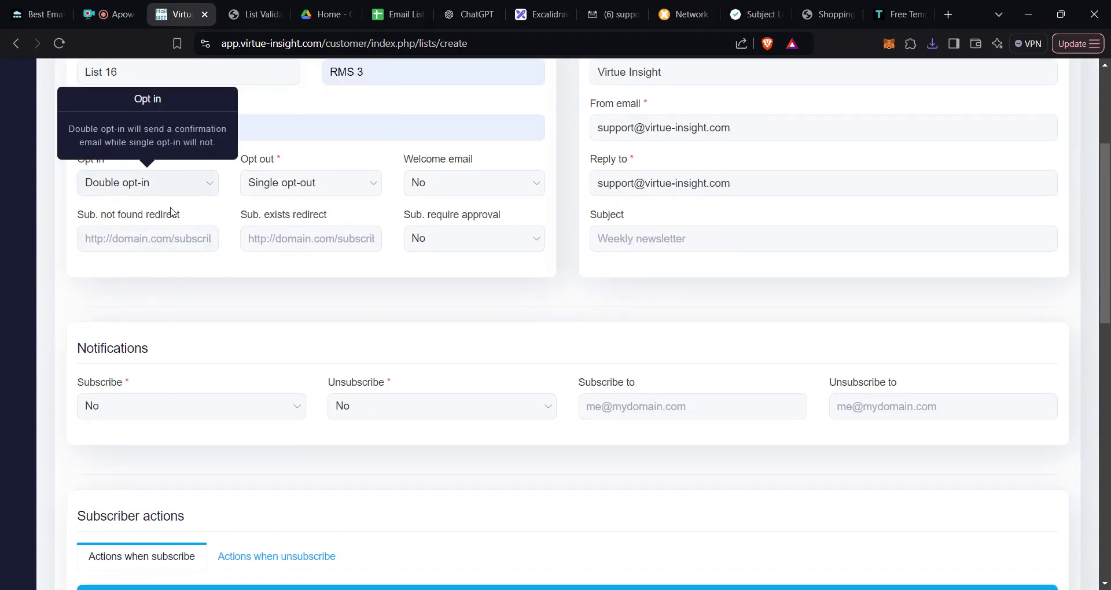
{"action": "left_click", "coordinate": [173, 212]}
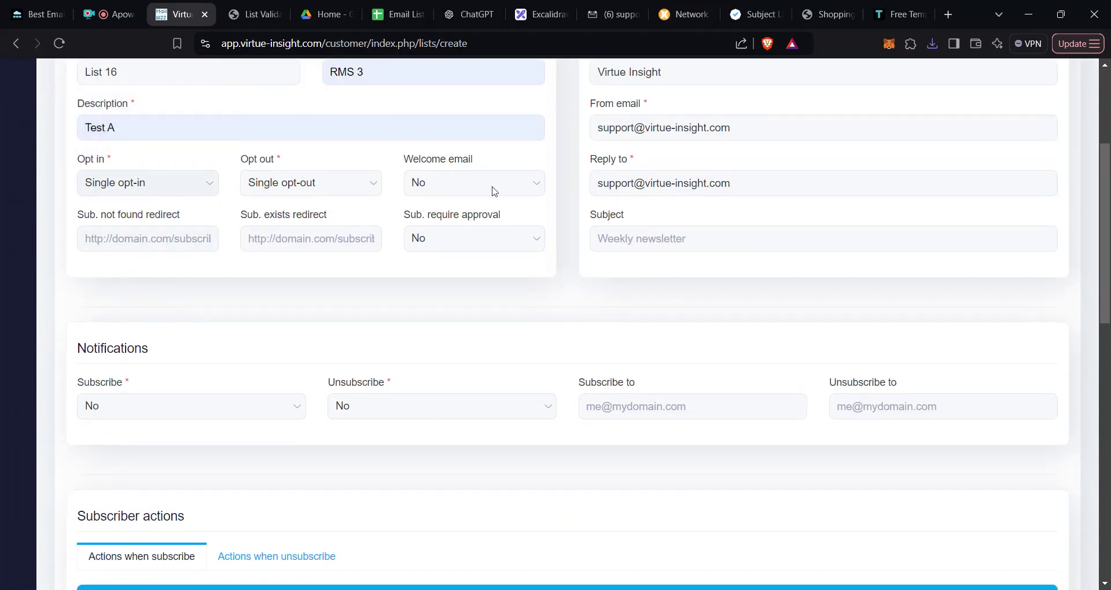
{"action": "scroll", "coordinate": [174, 202], "scroll_direction": "down", "scroll_amount": 1}
{"action": "scroll", "coordinate": [181, 231], "scroll_direction": "down", "scroll_amount": 1}
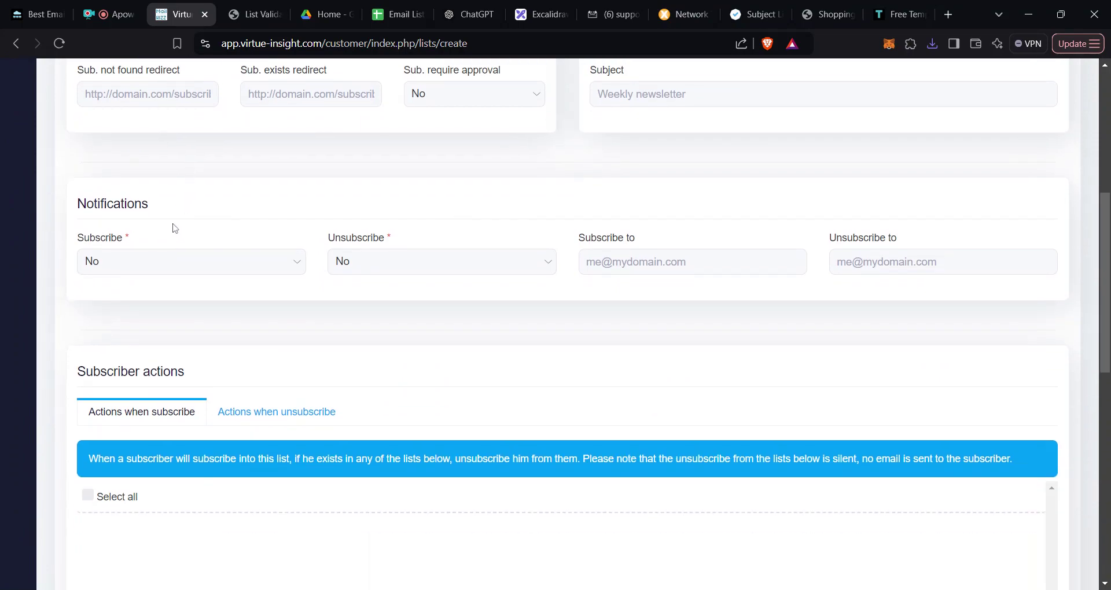
{"action": "scroll", "coordinate": [272, 266], "scroll_direction": "down", "scroll_amount": 5}
{"action": "scroll", "coordinate": [272, 275], "scroll_direction": "down", "scroll_amount": 5}
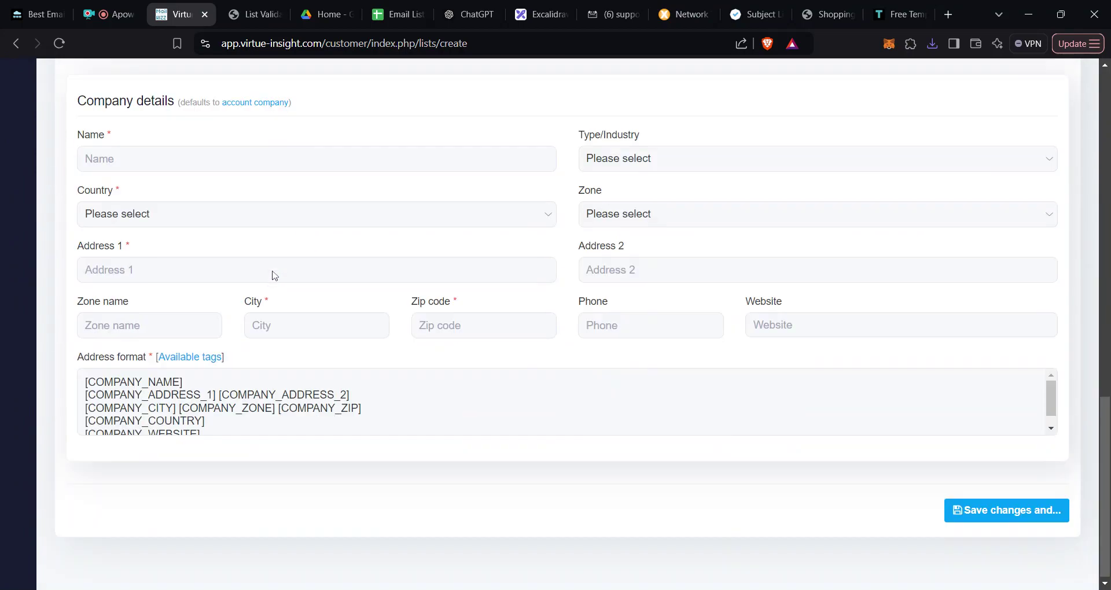
Step: Fill the company details: name RMS, country China, pasted address, industry Daily Deals/E-Coupons
{"action": "left_click", "coordinate": [212, 167]}
{"action": "type", "text": "RMS"}
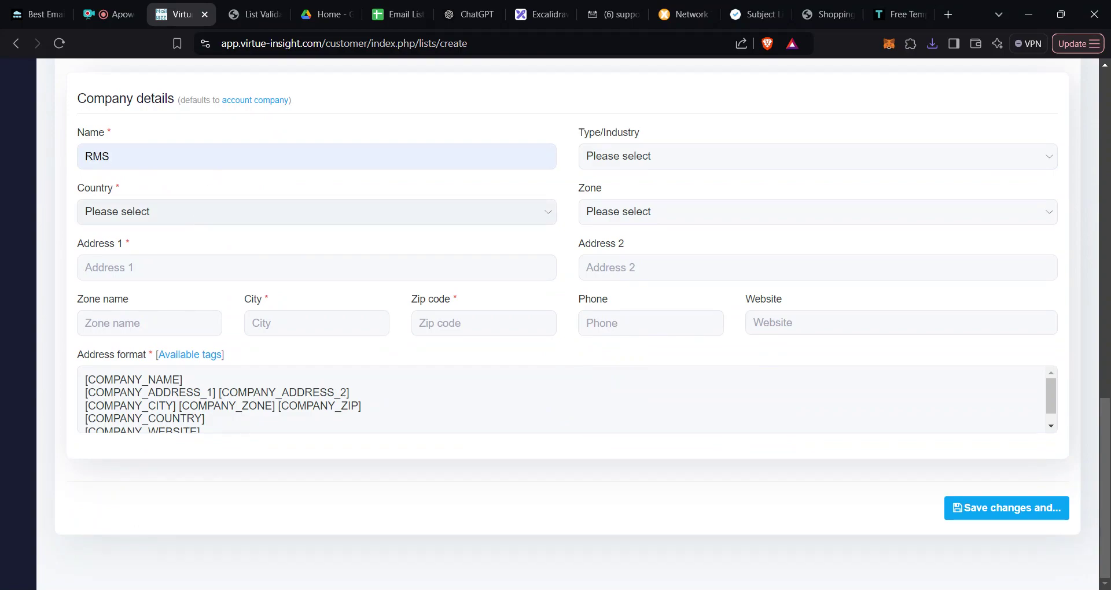
{"action": "type", "text": "China"}
{"action": "left_click", "coordinate": [224, 259]}
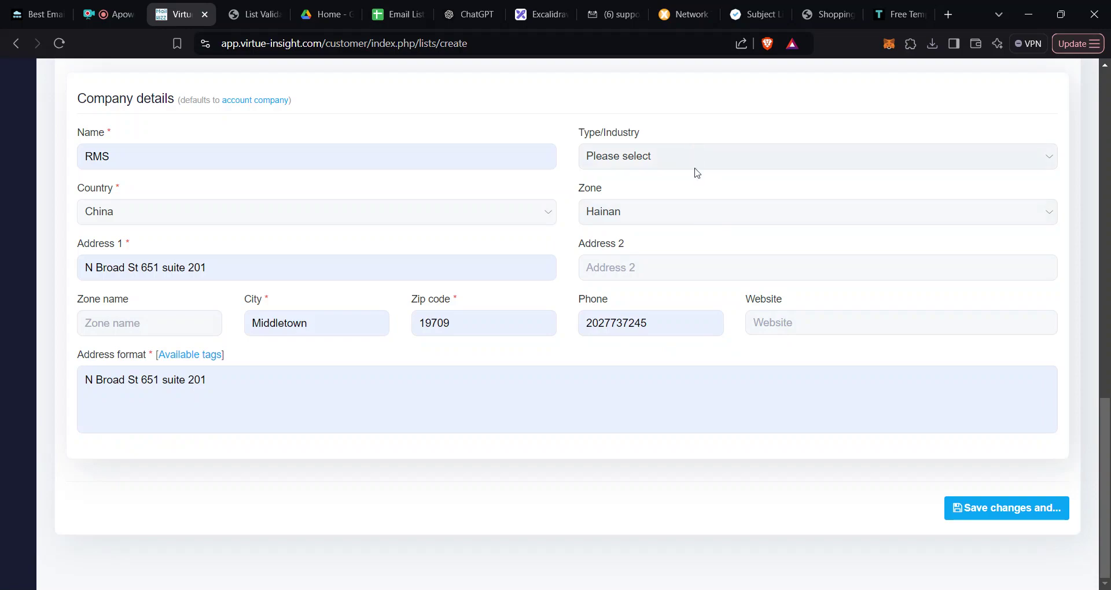
{"action": "left_click", "coordinate": [1019, 515]}
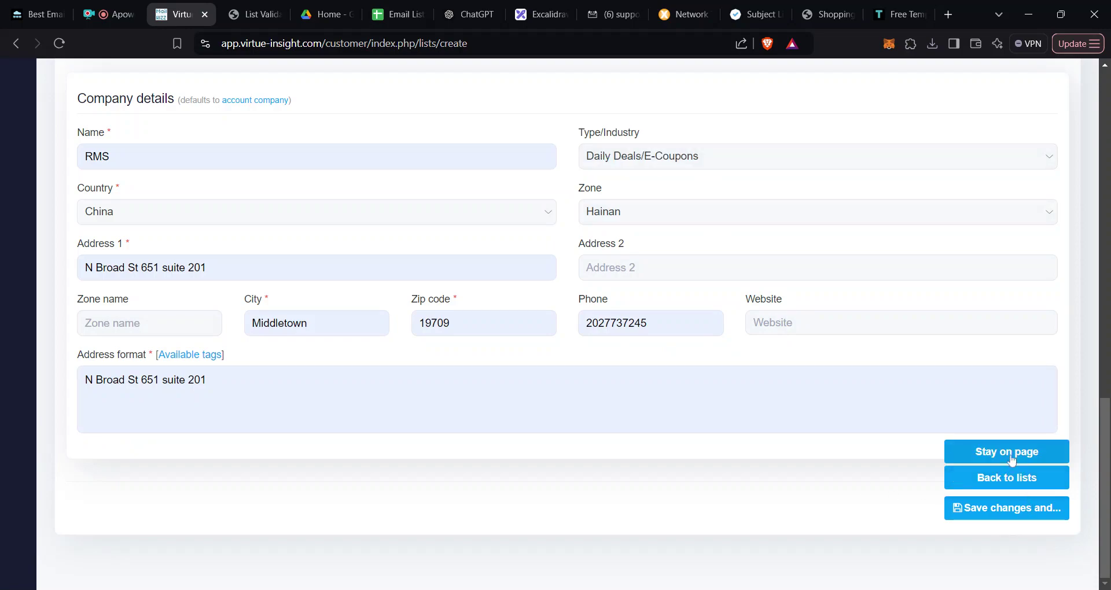
Step: Try saving the list, which fails because the address format lacks [COMPANY_NAME]
{"action": "left_click", "coordinate": [1011, 483]}
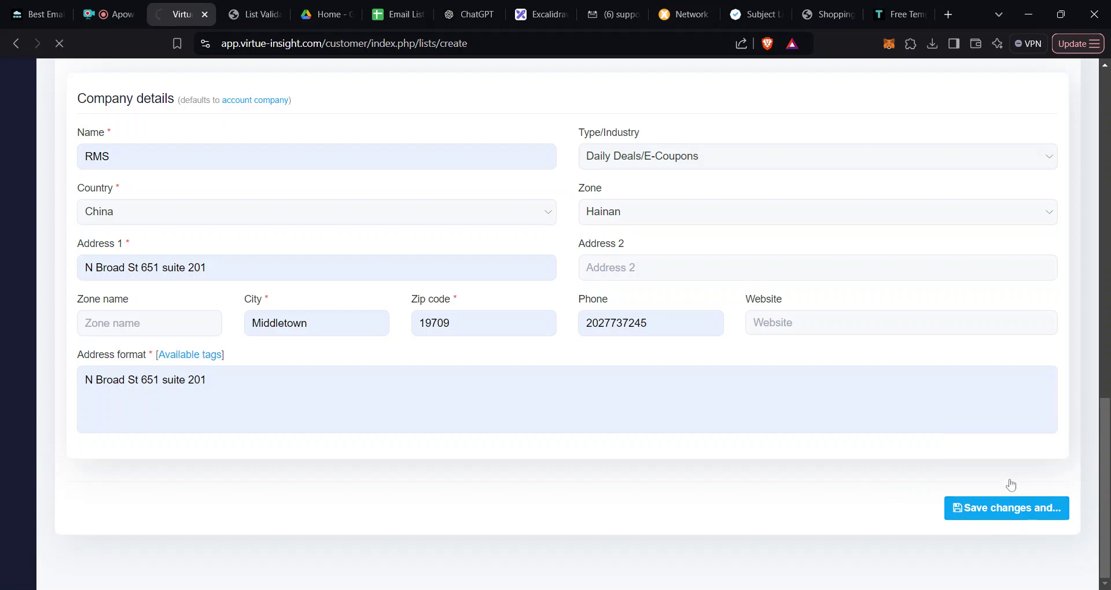
{"action": "scroll", "coordinate": [402, 343], "scroll_direction": "down", "scroll_amount": 15}
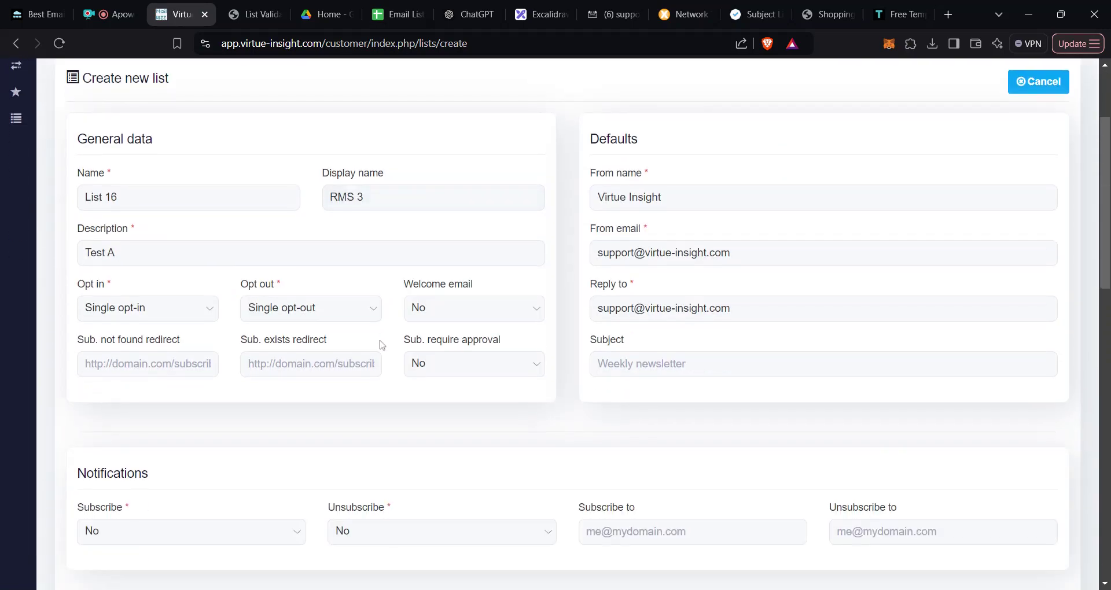
{"action": "scroll", "coordinate": [405, 338], "scroll_direction": "down", "scroll_amount": 1}
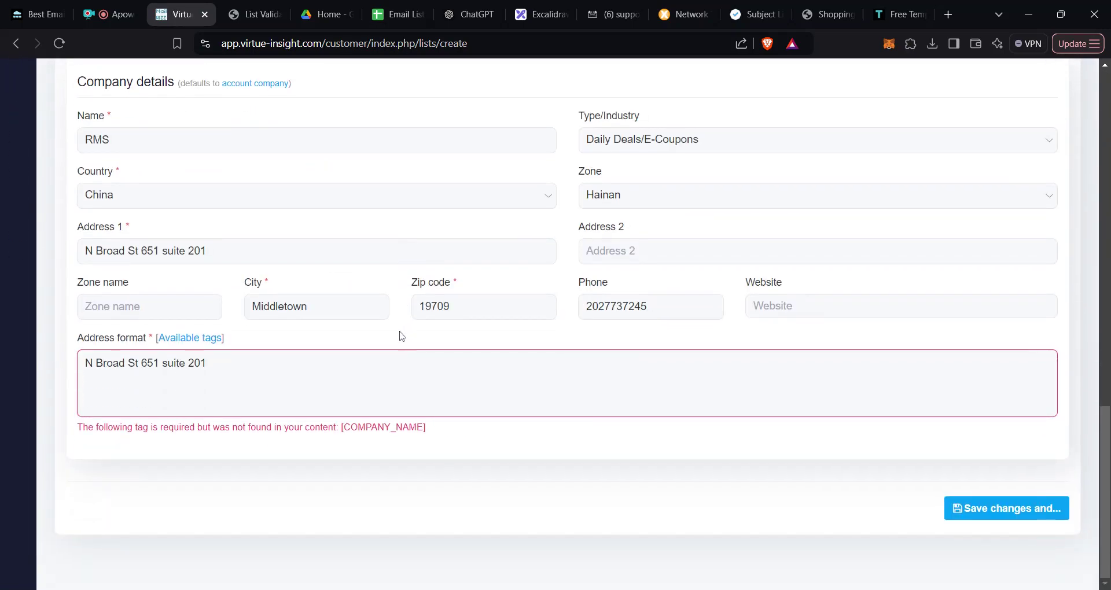
Step: Replace the address format with [COMPANY_NAME] and attempt to save again
{"action": "left_click", "coordinate": [206, 363]}
{"action": "left_click_drag", "start_coordinate": [426, 440], "coordinate": [347, 439]}
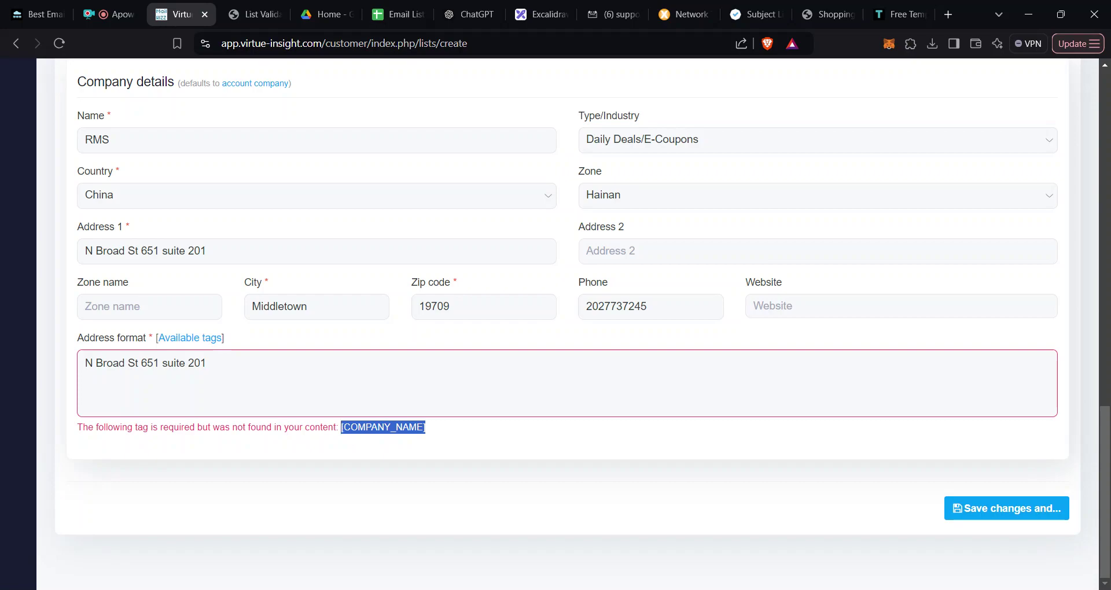
{"action": "left_click", "coordinate": [207, 363]}
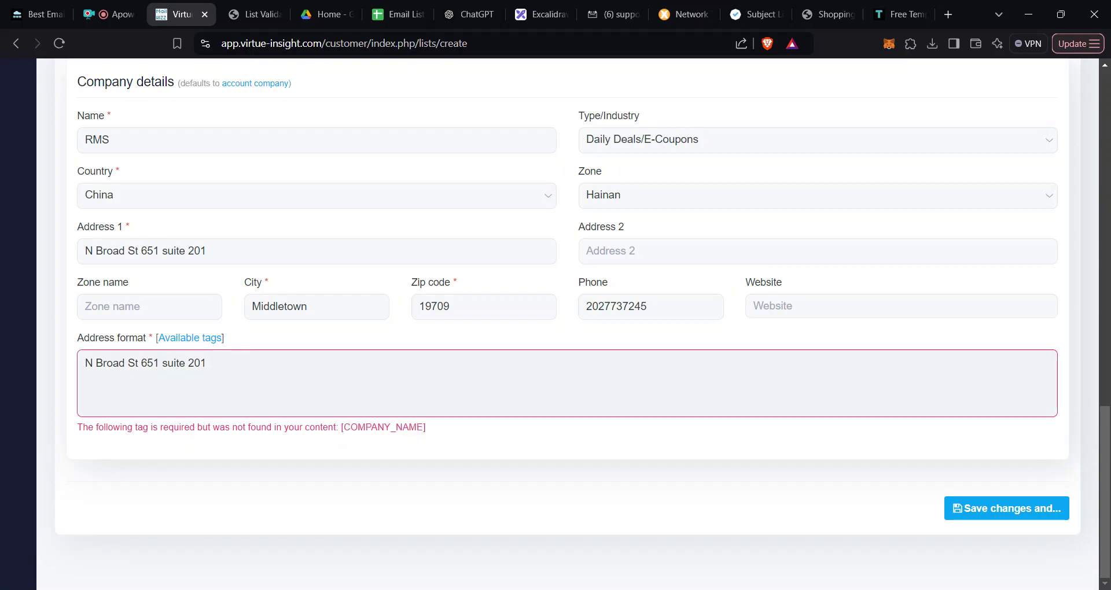
{"action": "key", "text": "ctrl+a"}
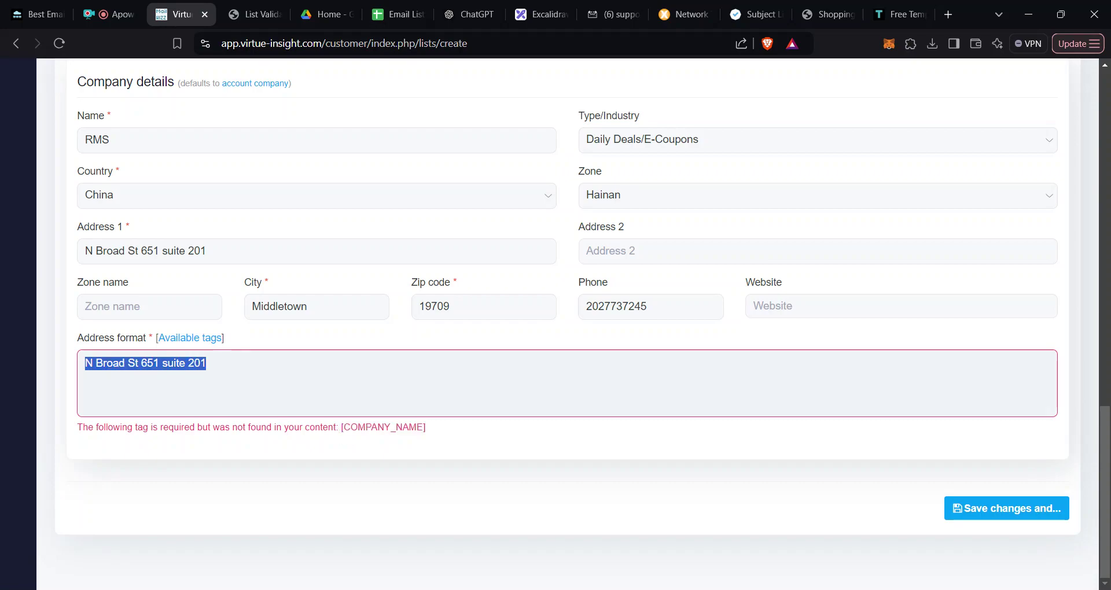
{"action": "key", "text": "BackSpace"}
{"action": "type", "text": "[COMPANY_NAME]"}
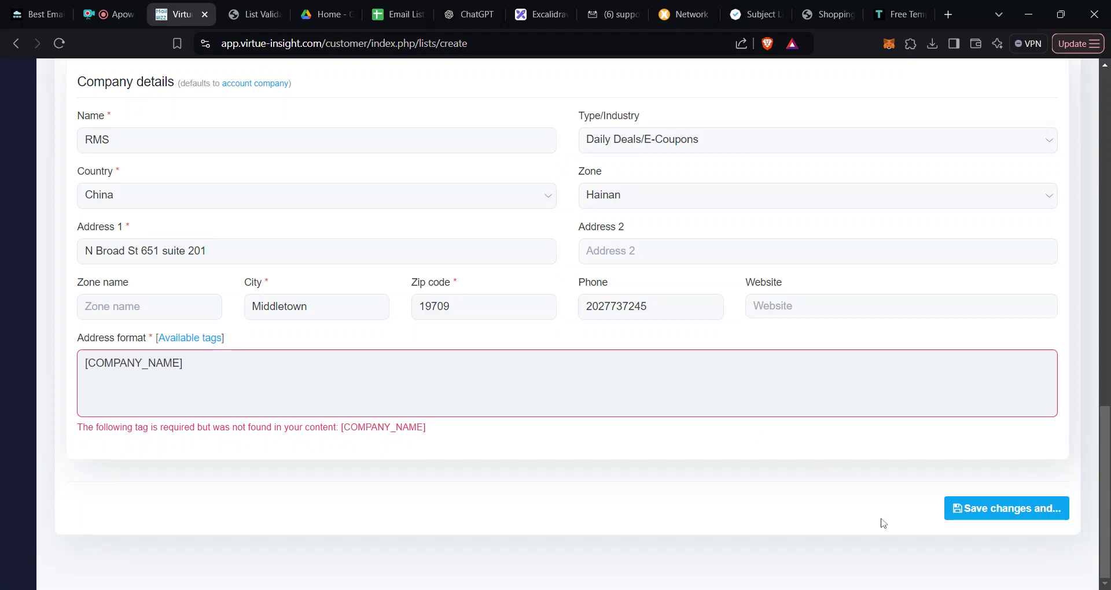
{"action": "mouse_move", "coordinate": [999, 525]}
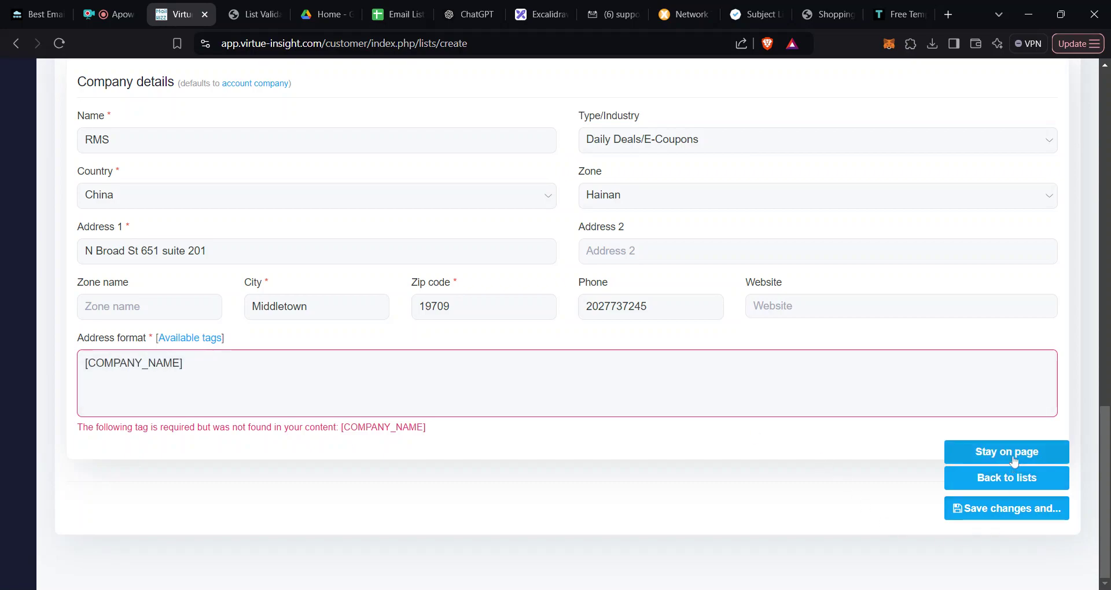
{"action": "left_click", "coordinate": [1018, 488]}
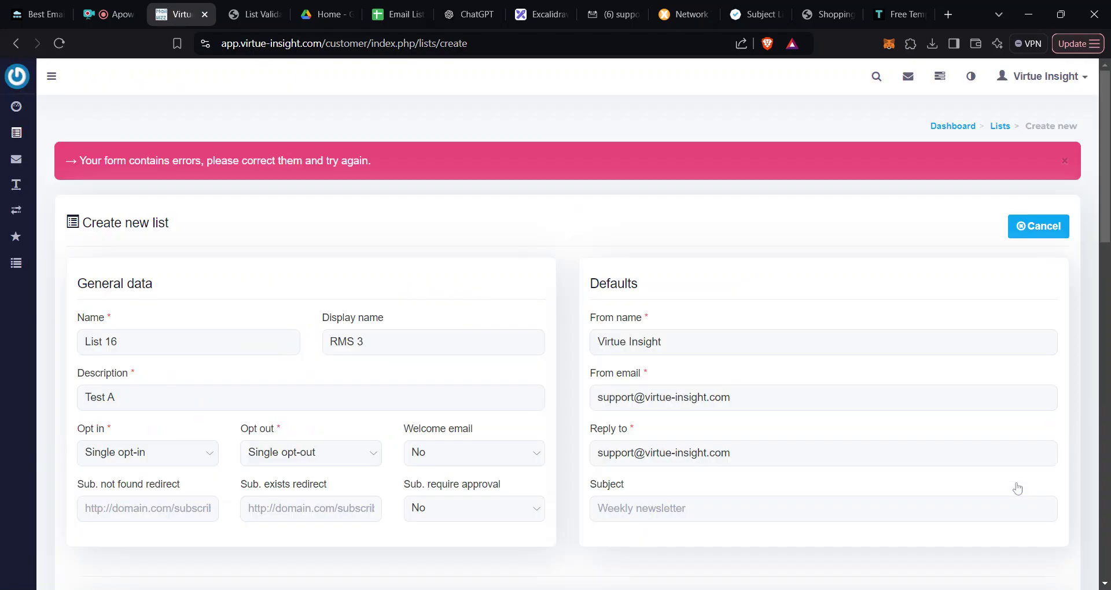
{"action": "scroll", "coordinate": [1018, 488], "scroll_direction": "down", "scroll_amount": 15}
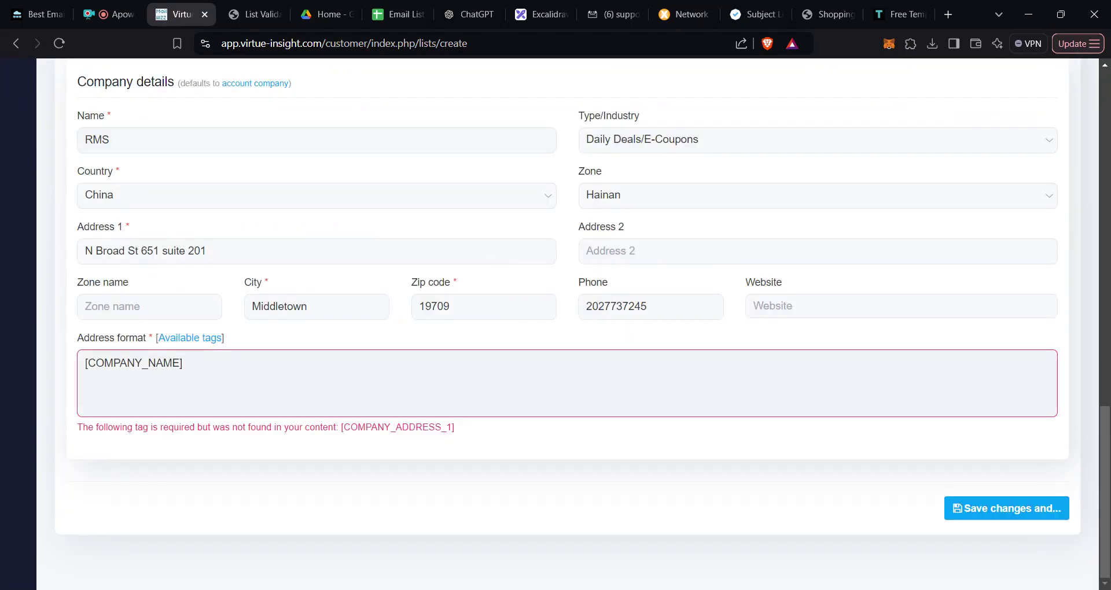
Step: Copy [COMPANY_ADDRESS_1] from the available tags and add it on a new address-format line
{"action": "left_click", "coordinate": [209, 341]}
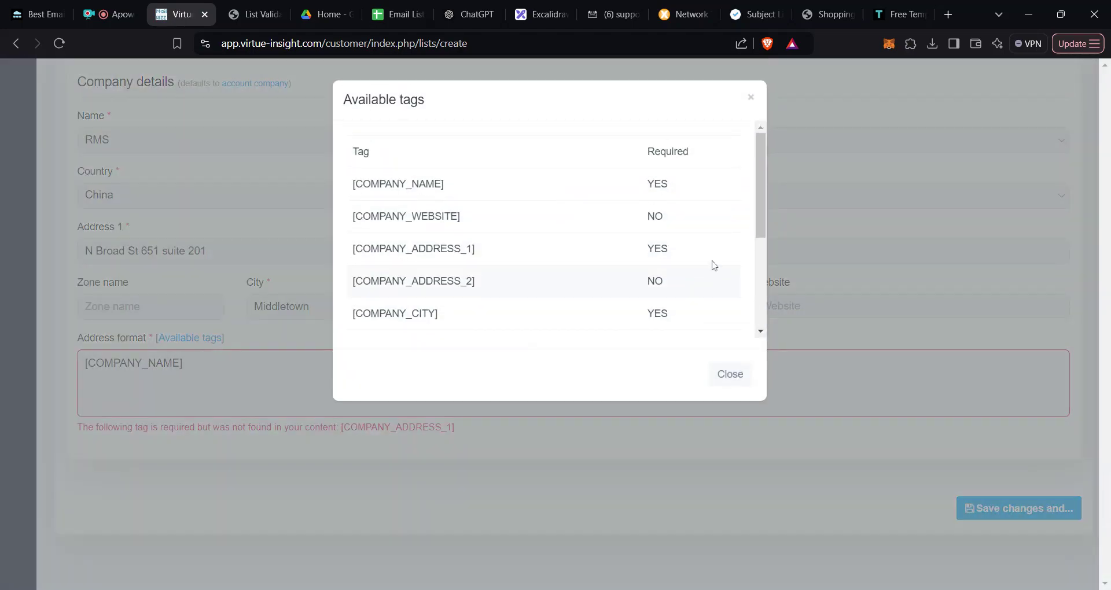
{"action": "left_click_drag", "start_coordinate": [454, 201], "coordinate": [354, 200]}
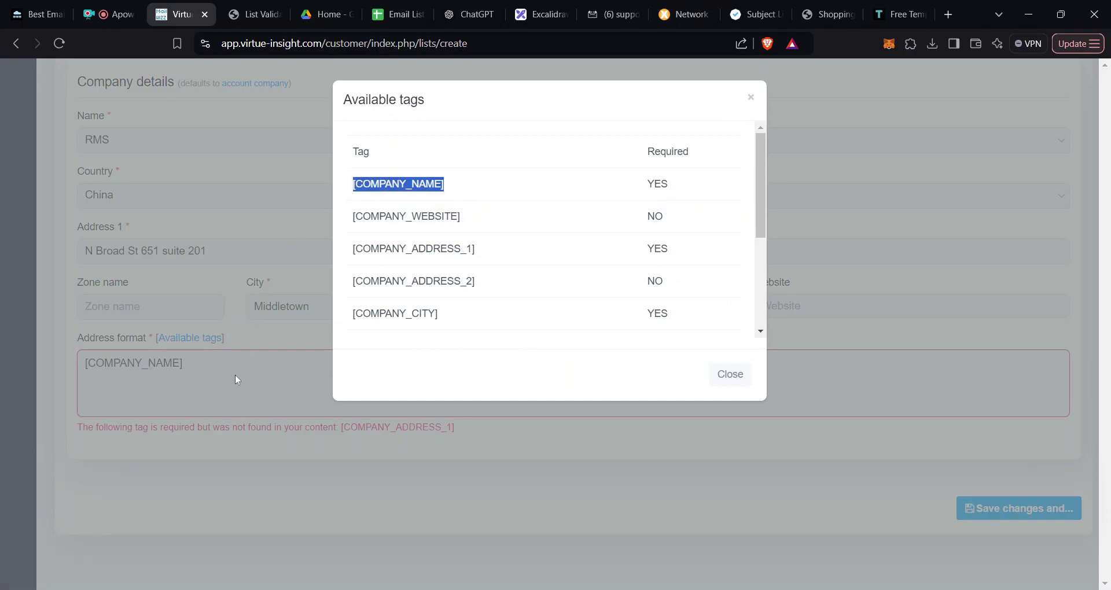
{"action": "left_click", "coordinate": [495, 259]}
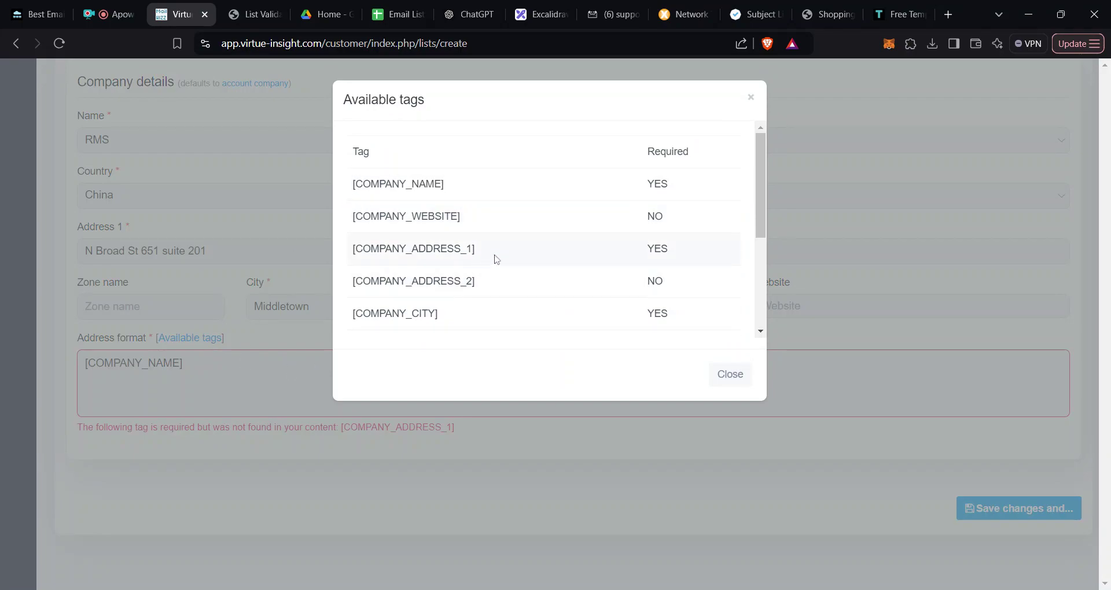
{"action": "left_click_drag", "start_coordinate": [488, 251], "coordinate": [354, 268]}
{"action": "key", "text": "ctrl+c"}
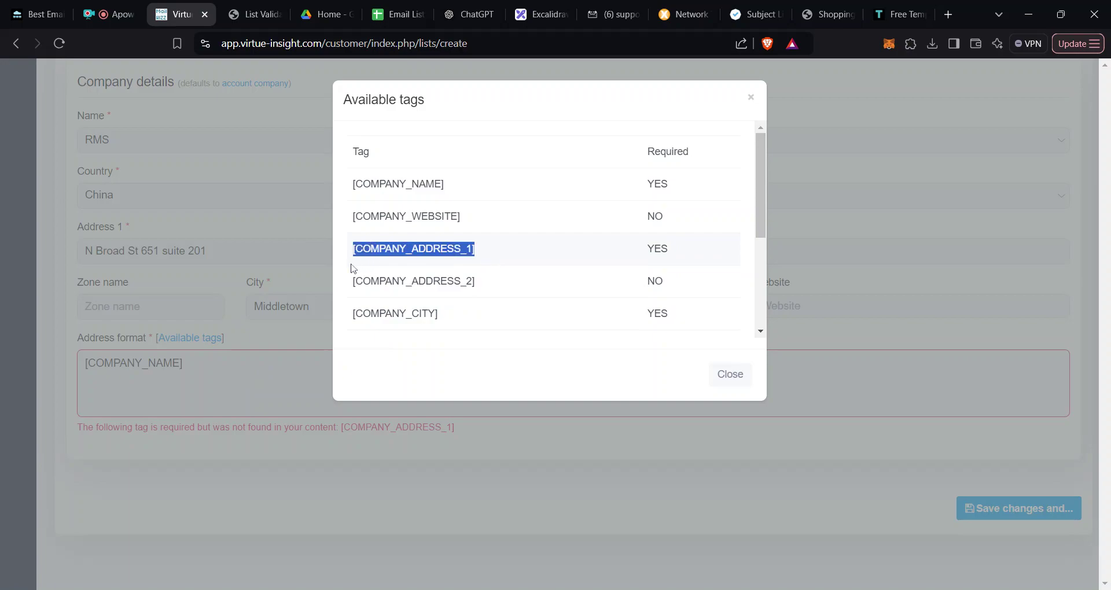
{"action": "left_click", "coordinate": [338, 274]}
{"action": "left_click", "coordinate": [230, 377]}
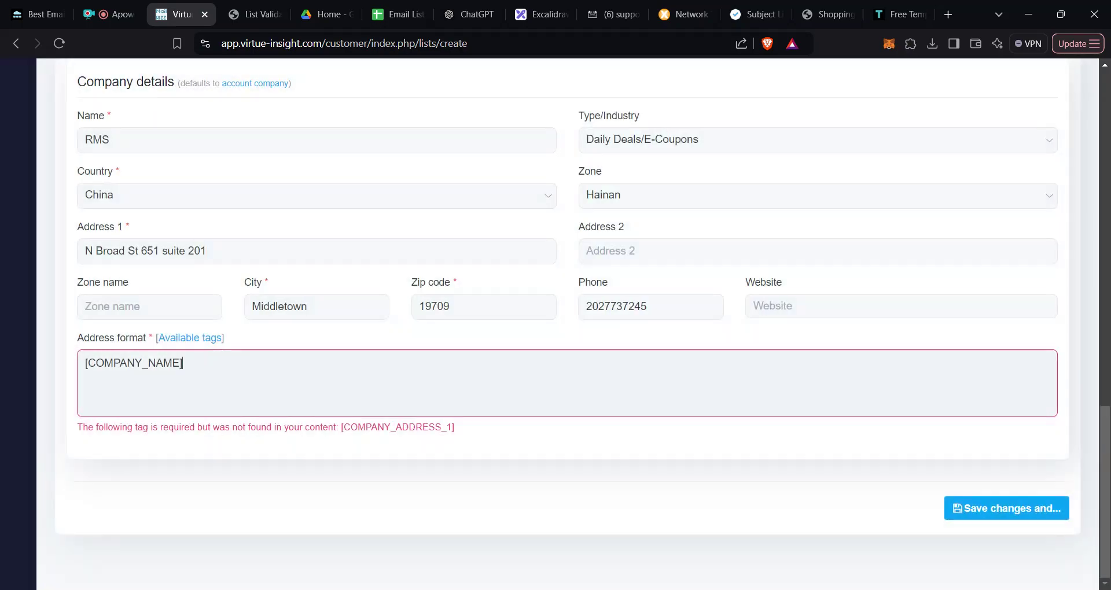
{"action": "key", "text": "Return"}
{"action": "key", "text": "ctrl+v"}
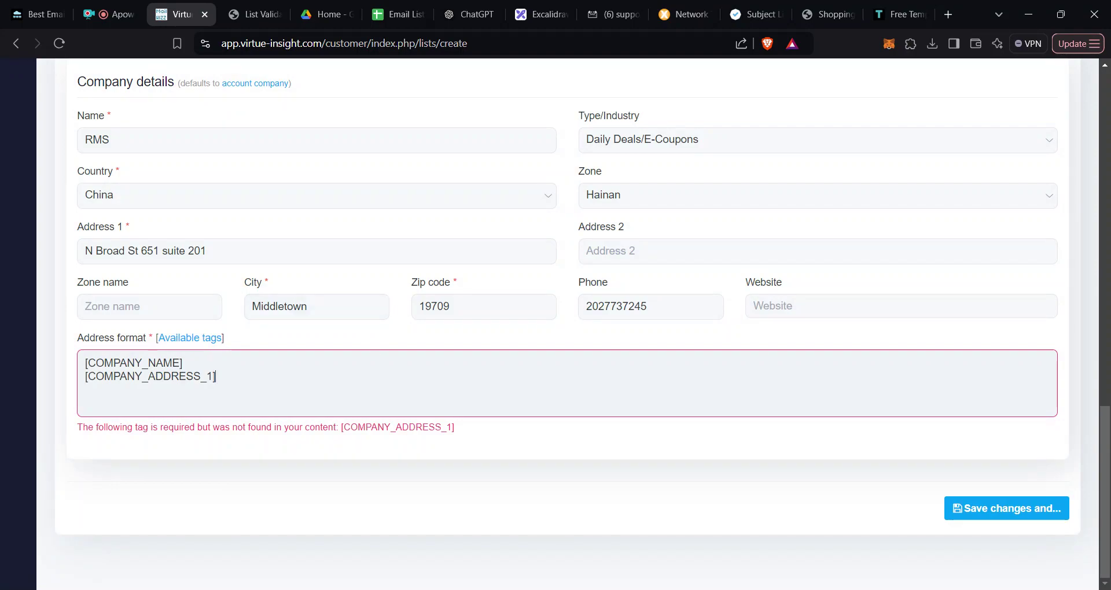
Step: Copy [COMPANY_CITY] from the available tags and paste it as the third address line
{"action": "left_click", "coordinate": [190, 338]}
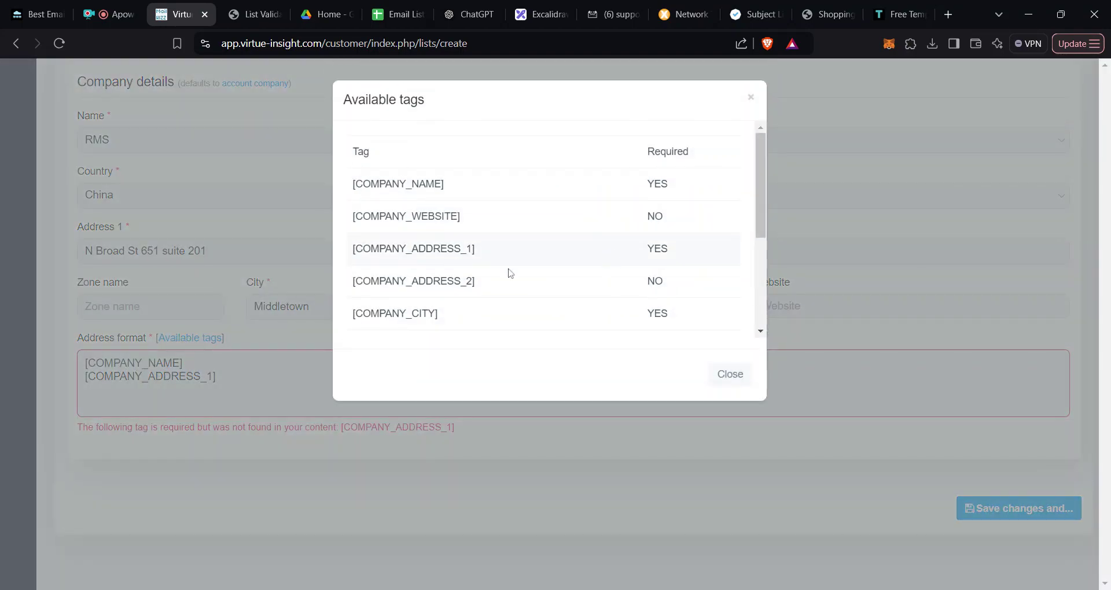
{"action": "scroll", "coordinate": [576, 295], "scroll_direction": "down", "scroll_amount": 1}
{"action": "left_click_drag", "start_coordinate": [446, 252], "coordinate": [351, 248]}
{"action": "key", "text": "ctrl+c"}
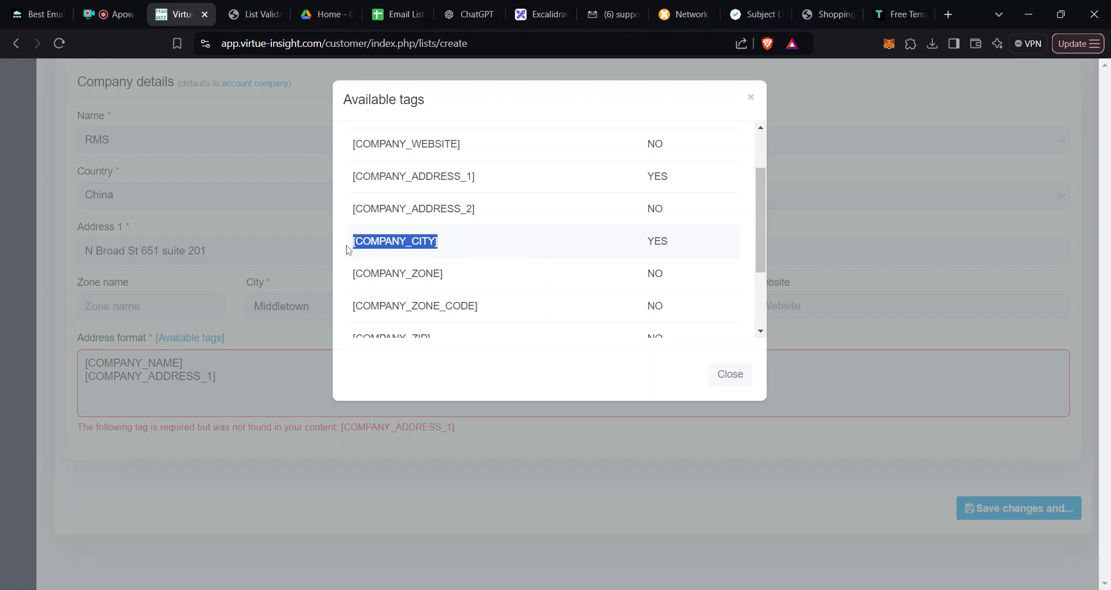
{"action": "left_click", "coordinate": [301, 386]}
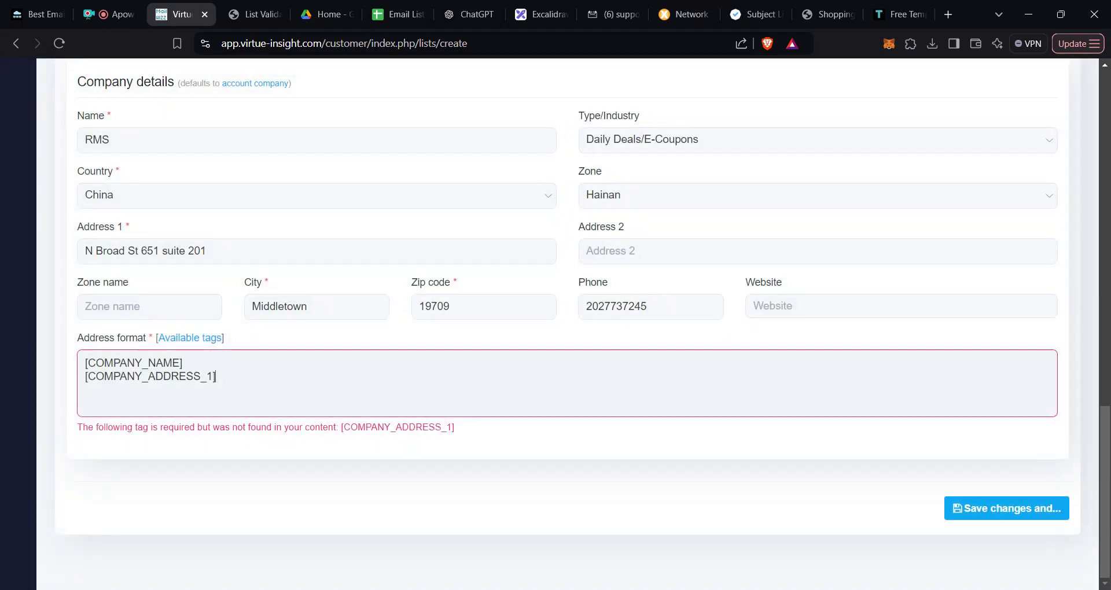
{"action": "key", "text": "ctrl+v"}
Step: Review the available address tags once more, then bring up the list's save choices
{"action": "left_click", "coordinate": [194, 338]}
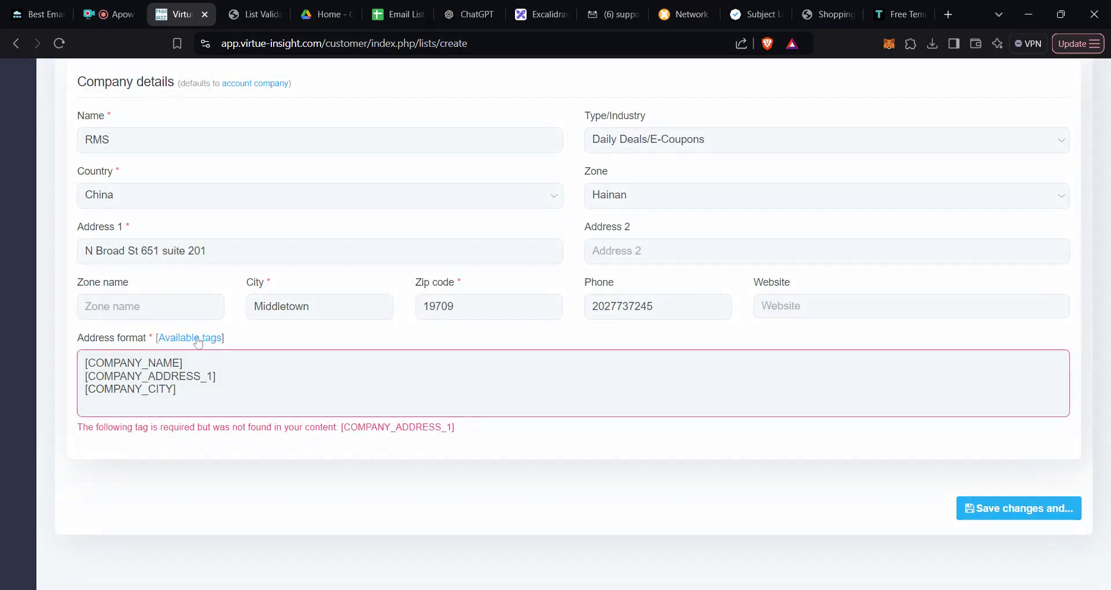
{"action": "scroll", "coordinate": [568, 248], "scroll_direction": "down", "scroll_amount": 1}
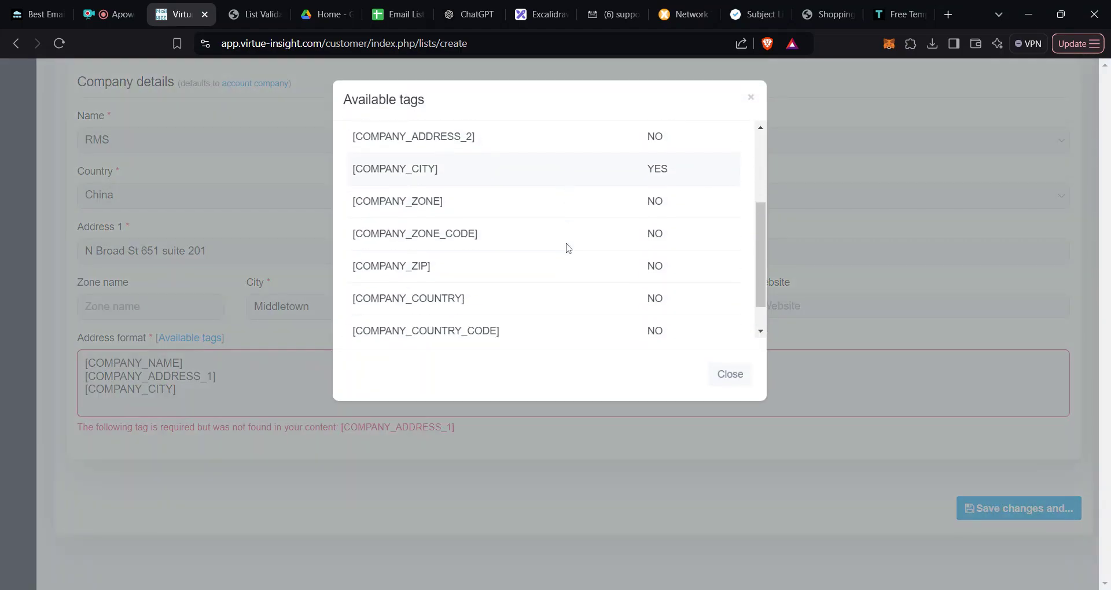
{"action": "scroll", "coordinate": [566, 248], "scroll_direction": "up", "scroll_amount": 1}
{"action": "scroll", "coordinate": [566, 250], "scroll_direction": "down", "scroll_amount": 1}
{"action": "scroll", "coordinate": [568, 255], "scroll_direction": "up", "scroll_amount": 2}
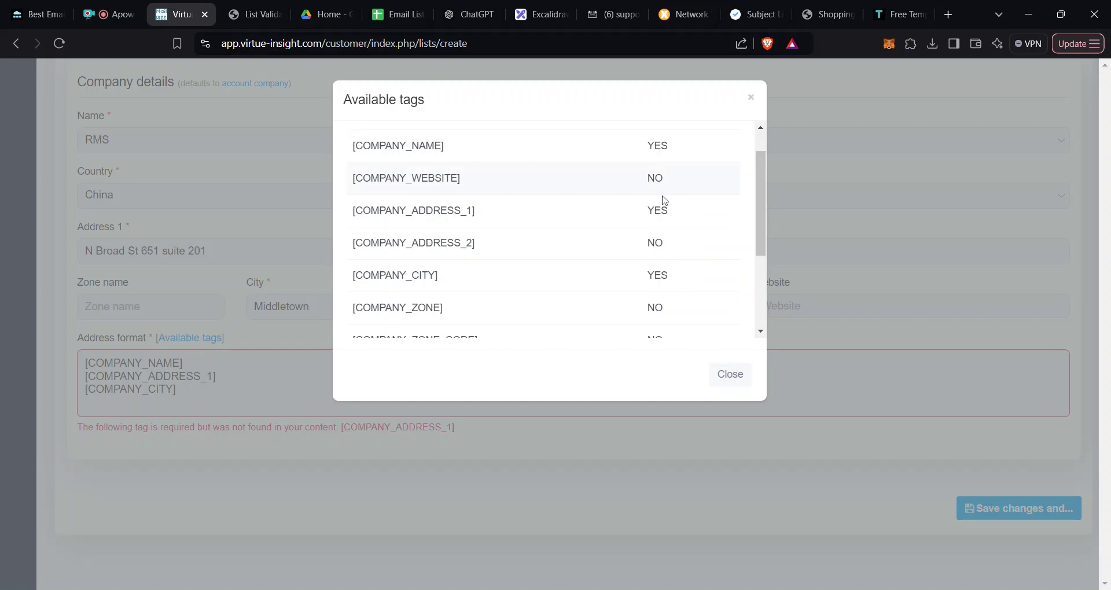
{"action": "scroll", "coordinate": [665, 200], "scroll_direction": "up", "scroll_amount": 1}
{"action": "scroll", "coordinate": [655, 208], "scroll_direction": "down", "scroll_amount": 4}
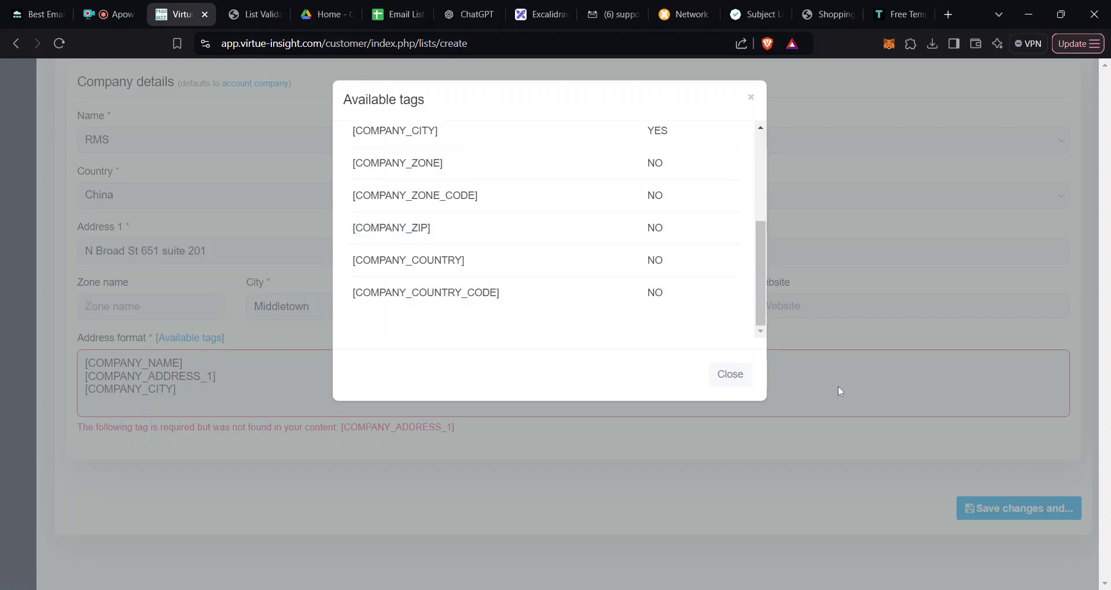
{"action": "left_click", "coordinate": [838, 387]}
{"action": "left_click", "coordinate": [1006, 511]}
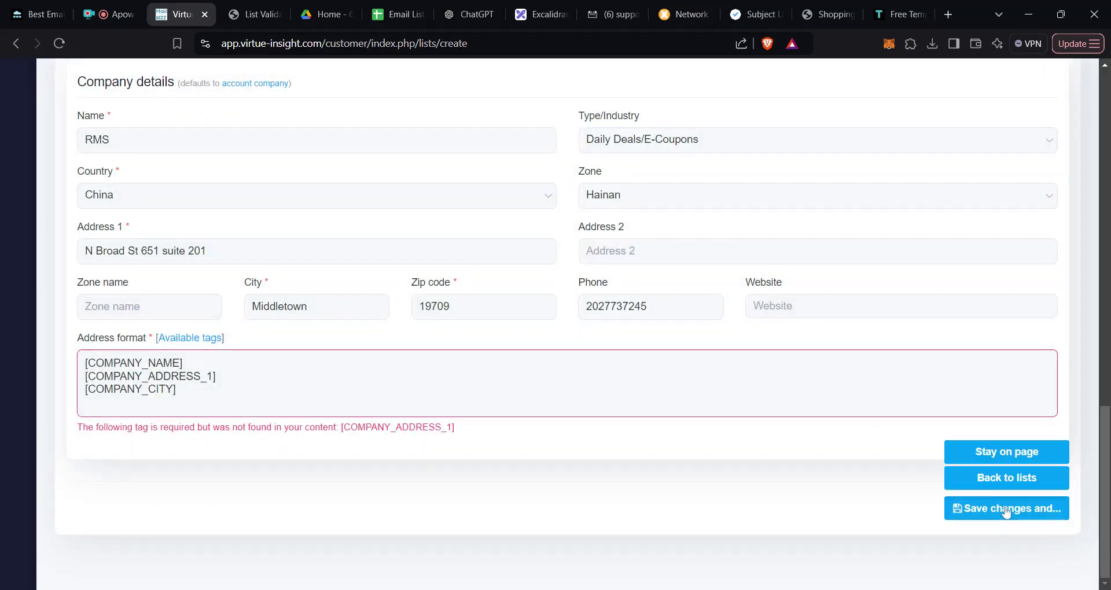
Step: Save List 16, return to the lists page, and open its Import subscribers page from Options
{"action": "left_click", "coordinate": [1008, 485]}
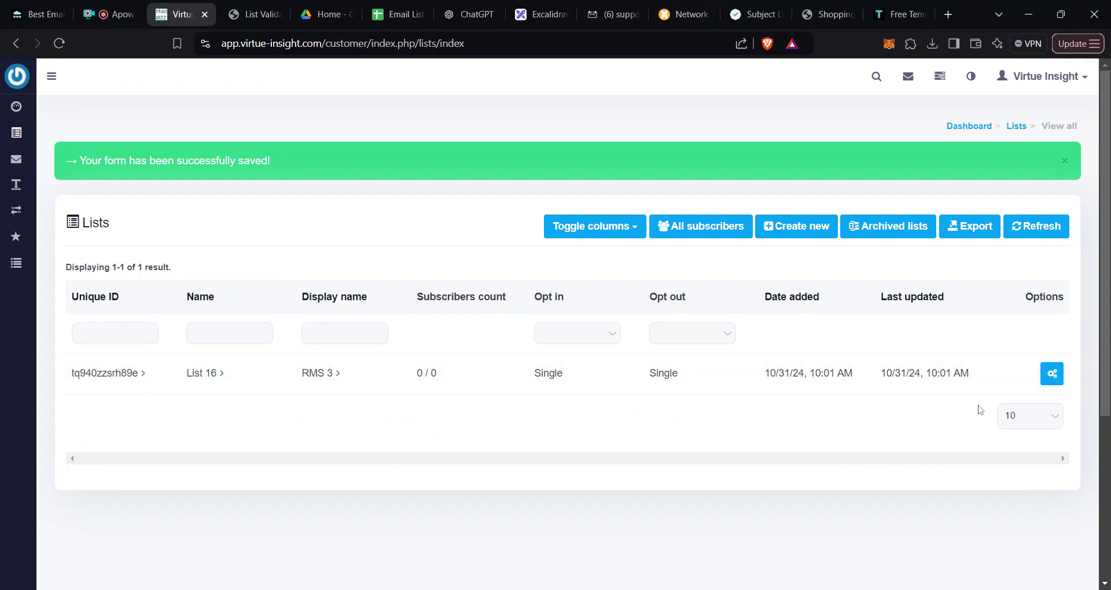
{"action": "left_click", "coordinate": [1051, 375]}
{"action": "left_click", "coordinate": [1051, 376]}
{"action": "left_click", "coordinate": [1052, 377]}
{"action": "left_click", "coordinate": [1053, 375]}
{"action": "left_click", "coordinate": [1053, 375]}
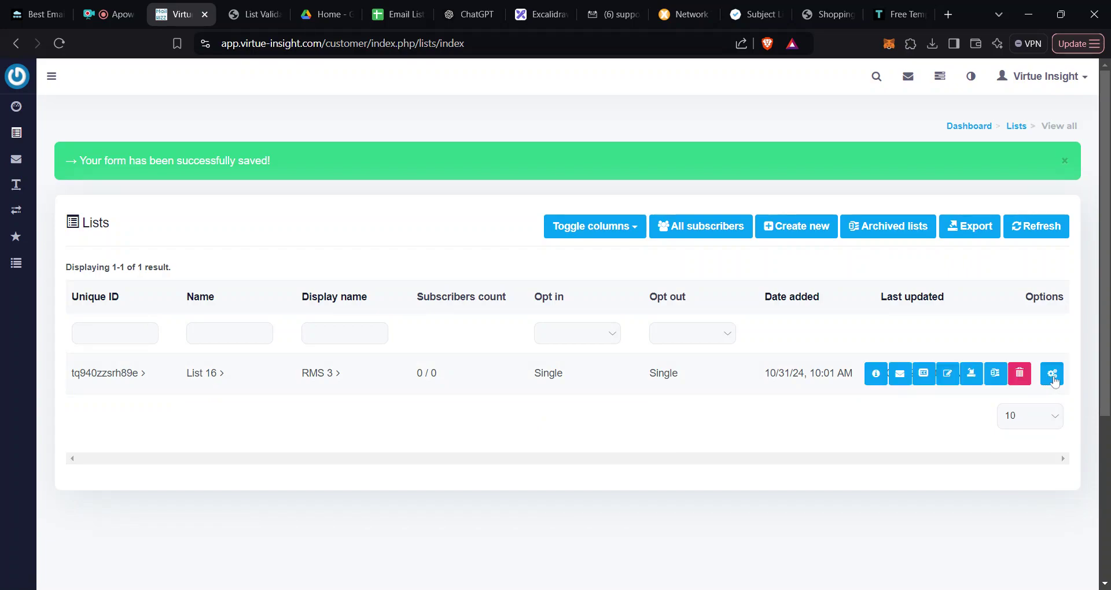
{"action": "left_click", "coordinate": [973, 377]}
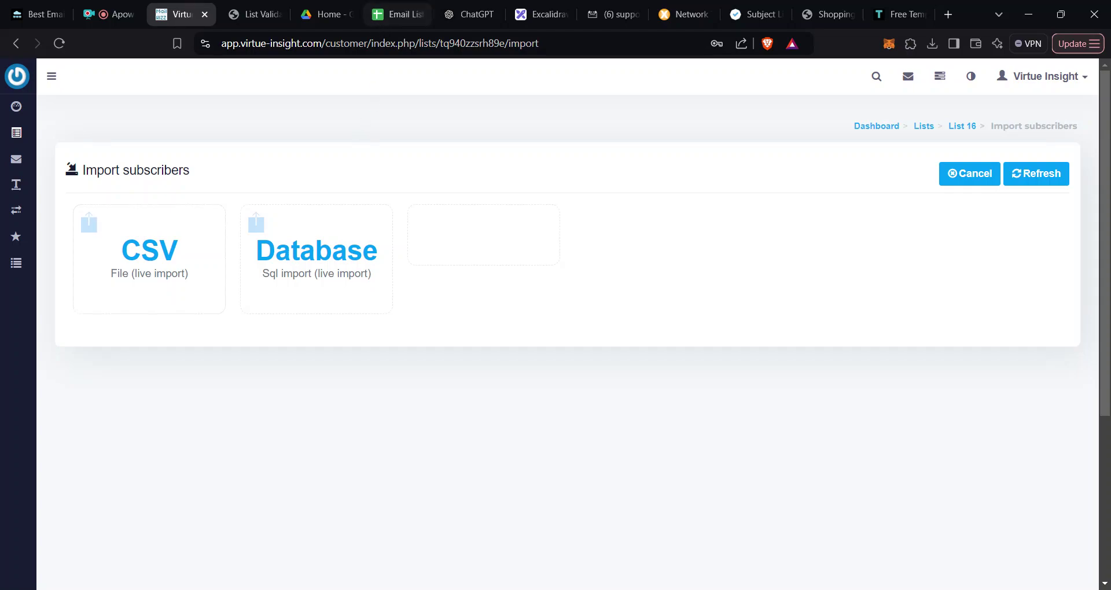
Step: Upload csv_67238d154ea41.csv to Google Drive
{"action": "left_click", "coordinate": [323, 17]}
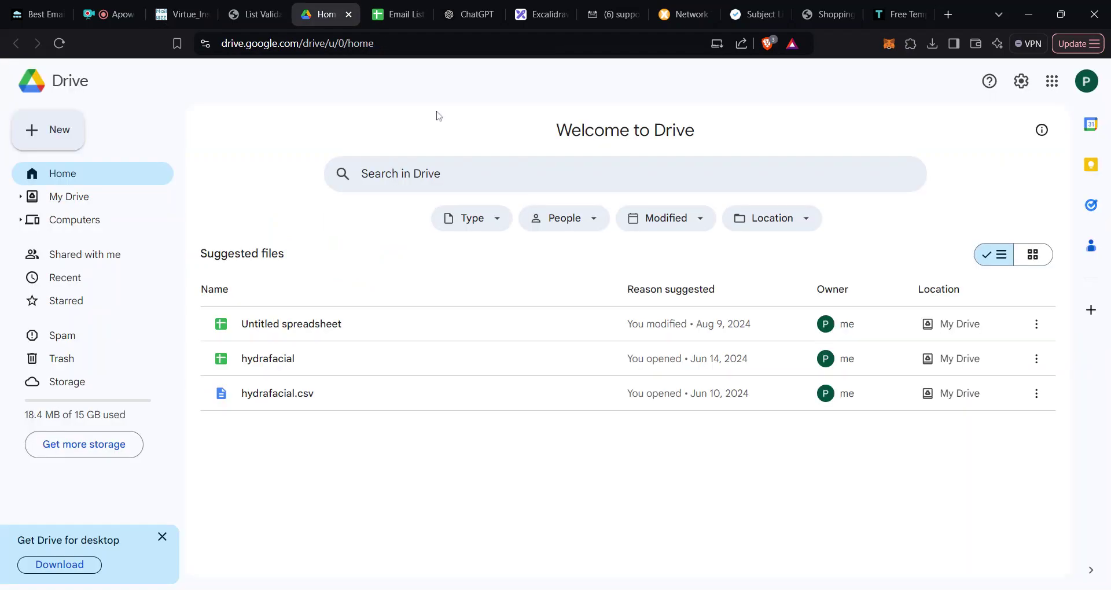
{"action": "left_click", "coordinate": [76, 138]}
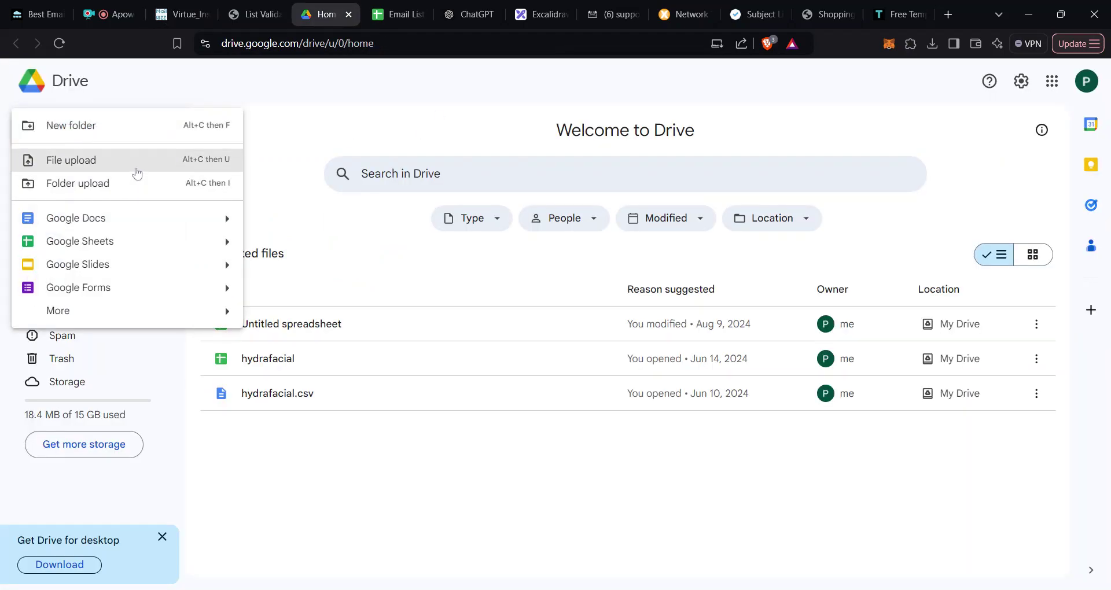
{"action": "left_click", "coordinate": [138, 169]}
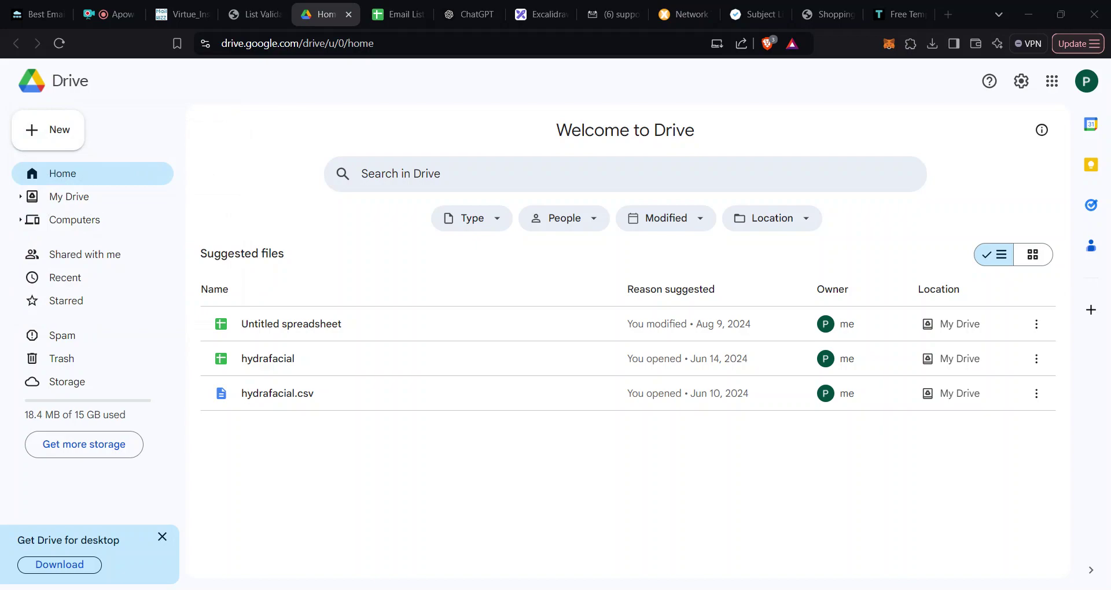
{"action": "key", "text": "Return"}
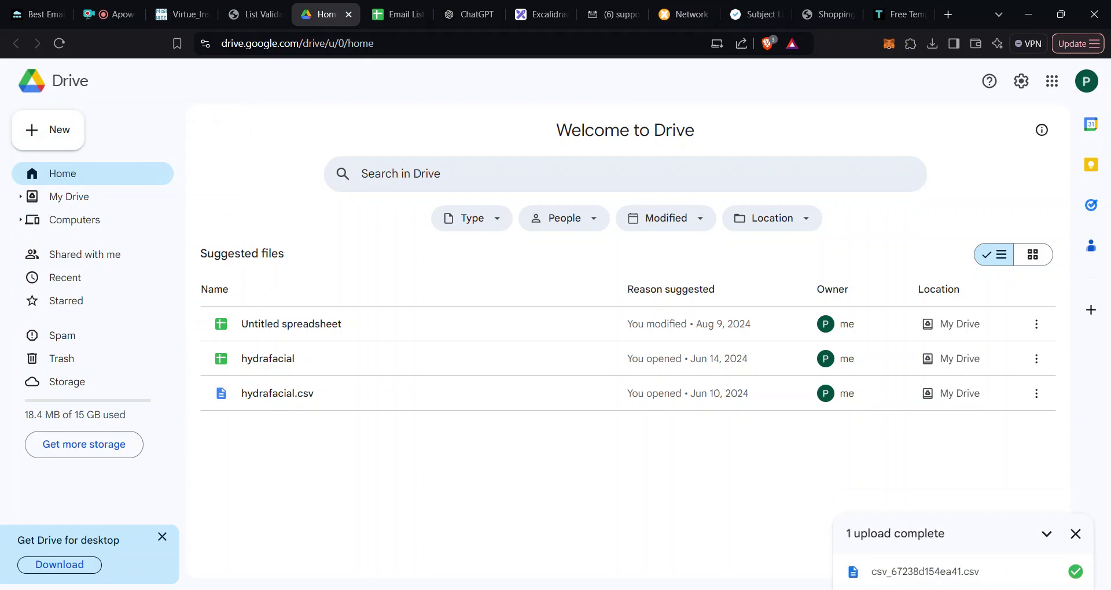
Step: Preview the uploaded CSV and open it with Google Sheets
{"action": "left_click", "coordinate": [909, 573]}
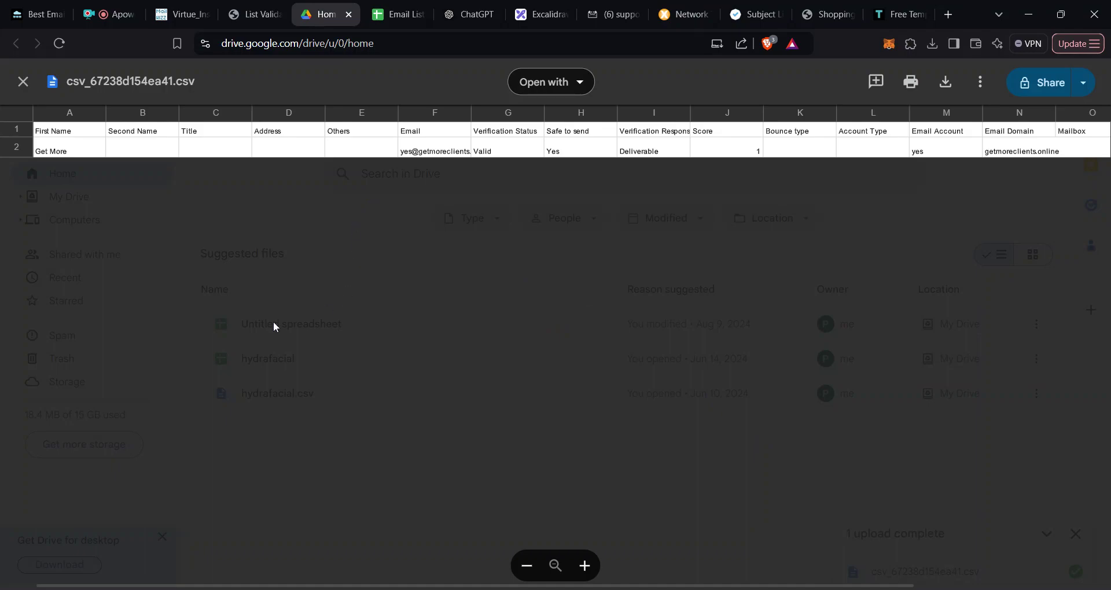
{"action": "left_click", "coordinate": [550, 78]}
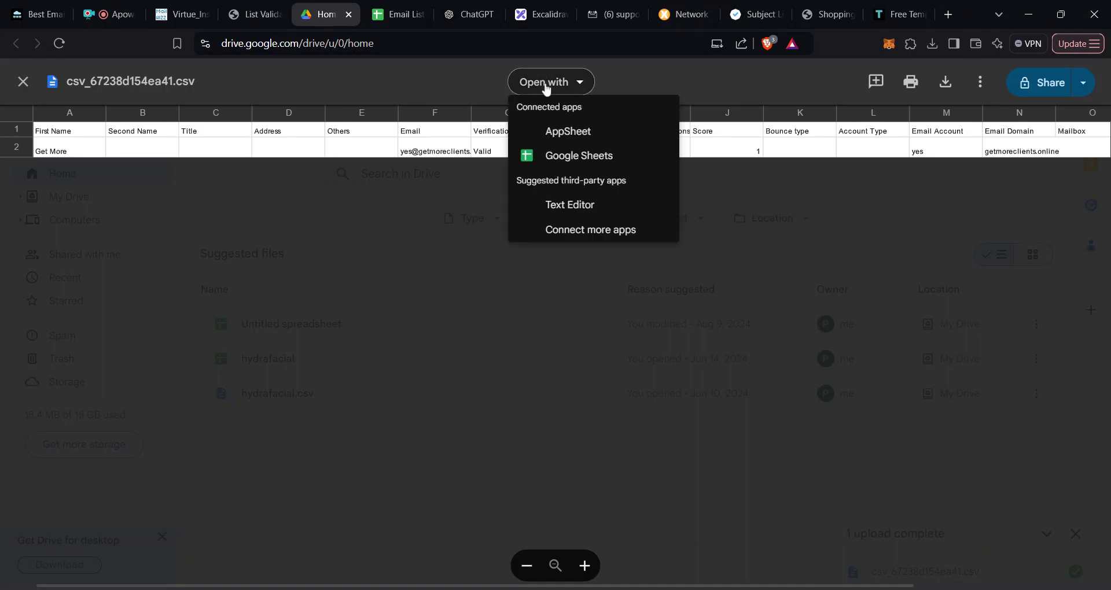
{"action": "left_click", "coordinate": [574, 154]}
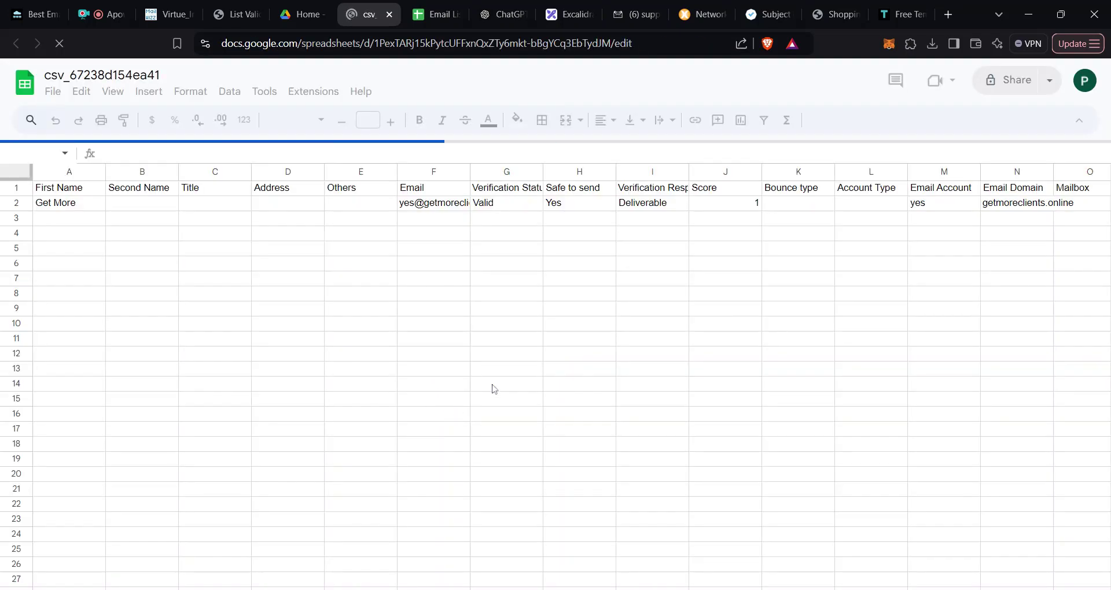
Step: Delete columns B–E and then C–P so only First Name and Email remain
{"action": "left_click", "coordinate": [527, 302]}
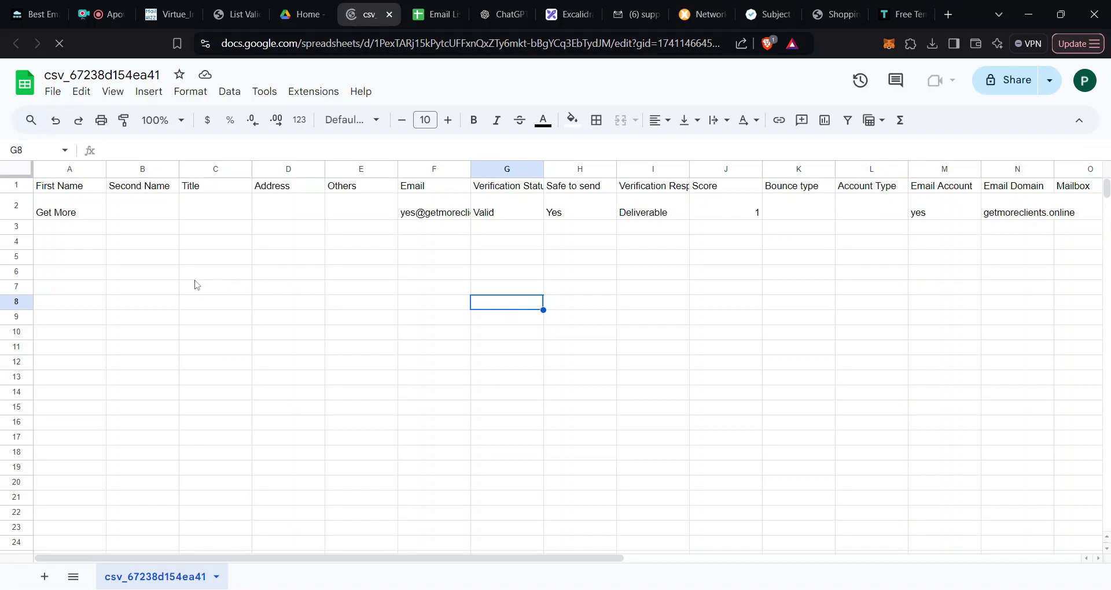
{"action": "left_click_drag", "start_coordinate": [137, 168], "coordinate": [359, 169]}
{"action": "right_click", "coordinate": [340, 223]}
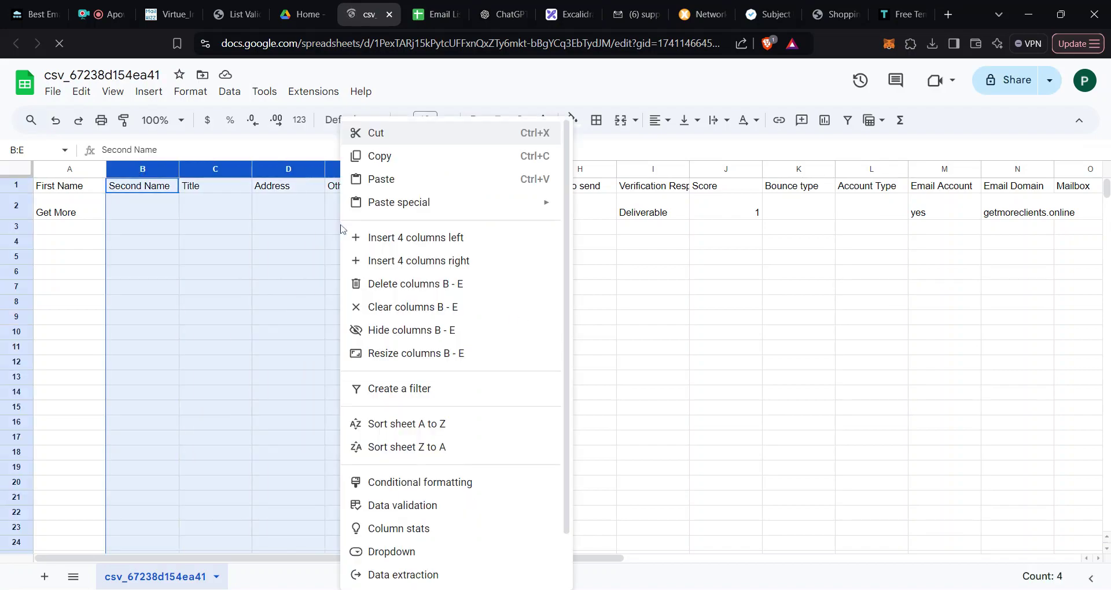
{"action": "left_click", "coordinate": [431, 286]}
{"action": "left_click", "coordinate": [606, 315]}
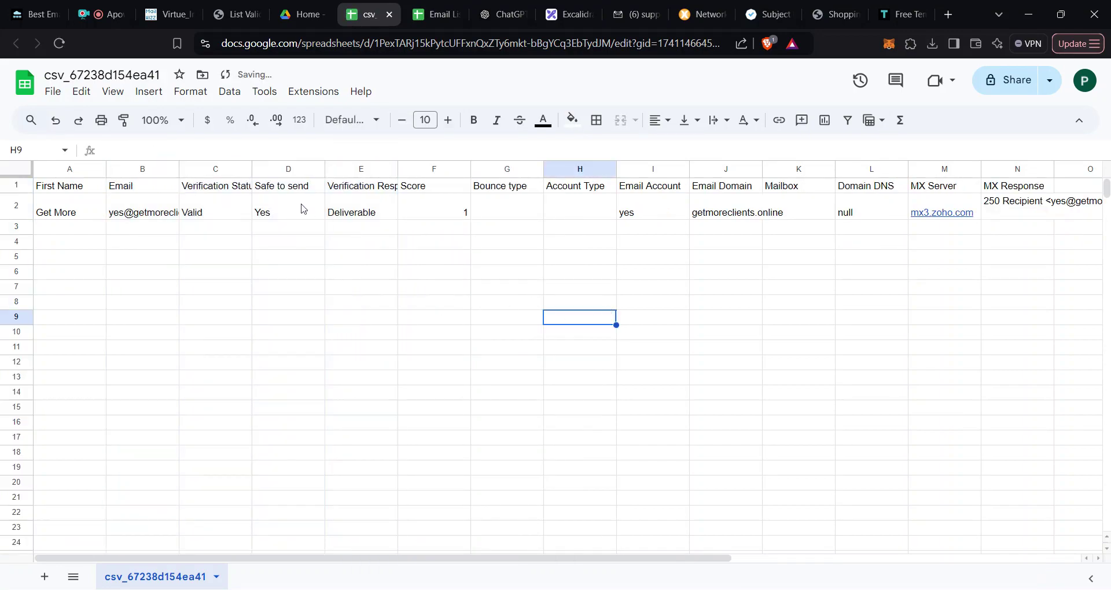
{"action": "left_click_drag", "start_coordinate": [219, 174], "coordinate": [1059, 203]}
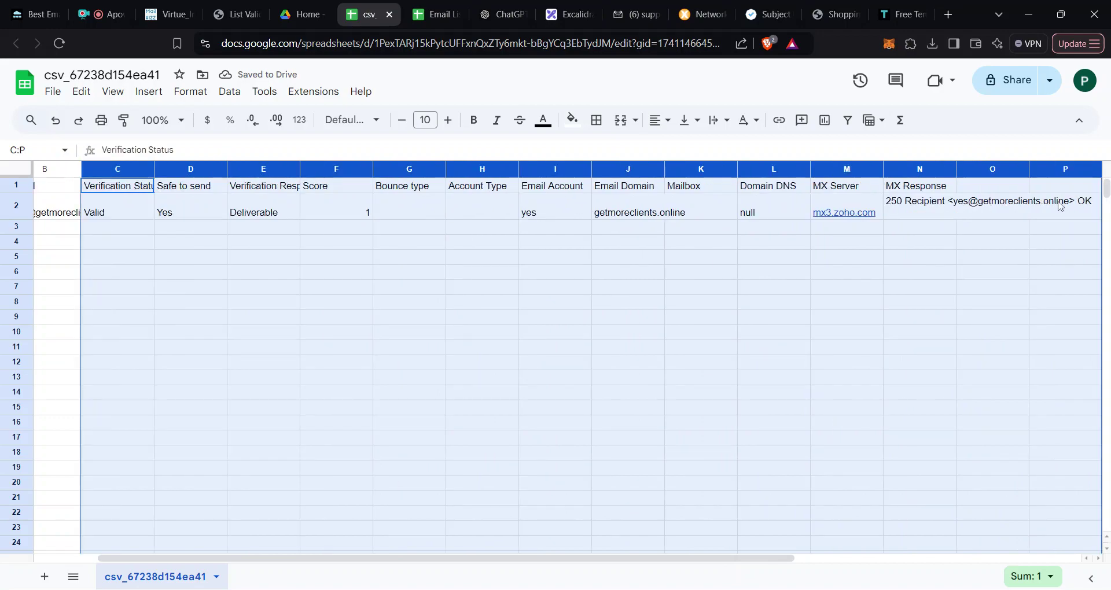
{"action": "right_click", "coordinate": [936, 290]}
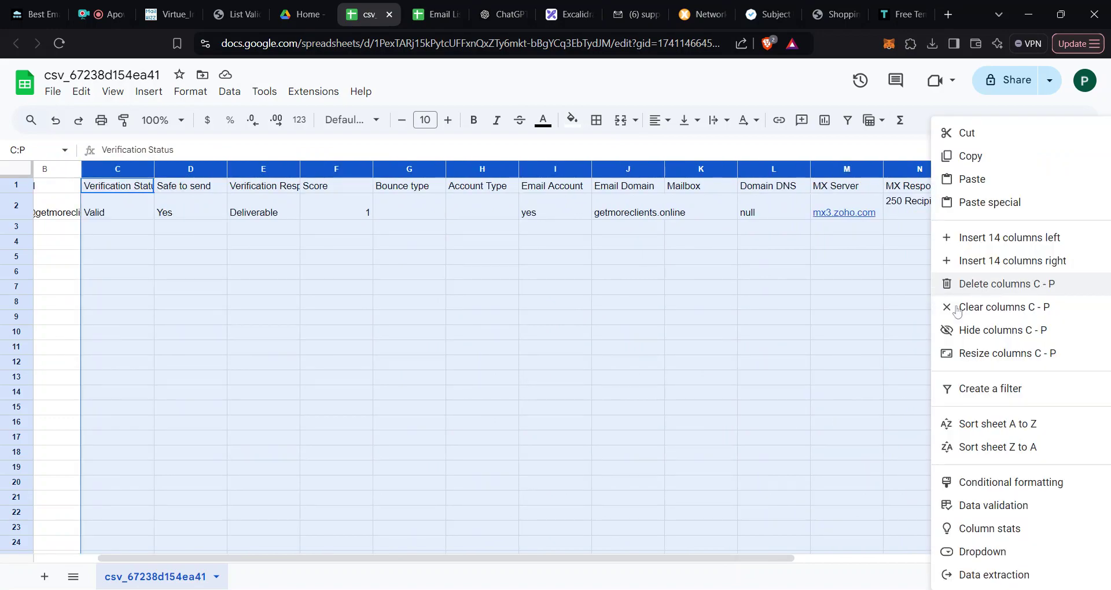
{"action": "left_click", "coordinate": [1013, 283]}
{"action": "left_click", "coordinate": [564, 343]}
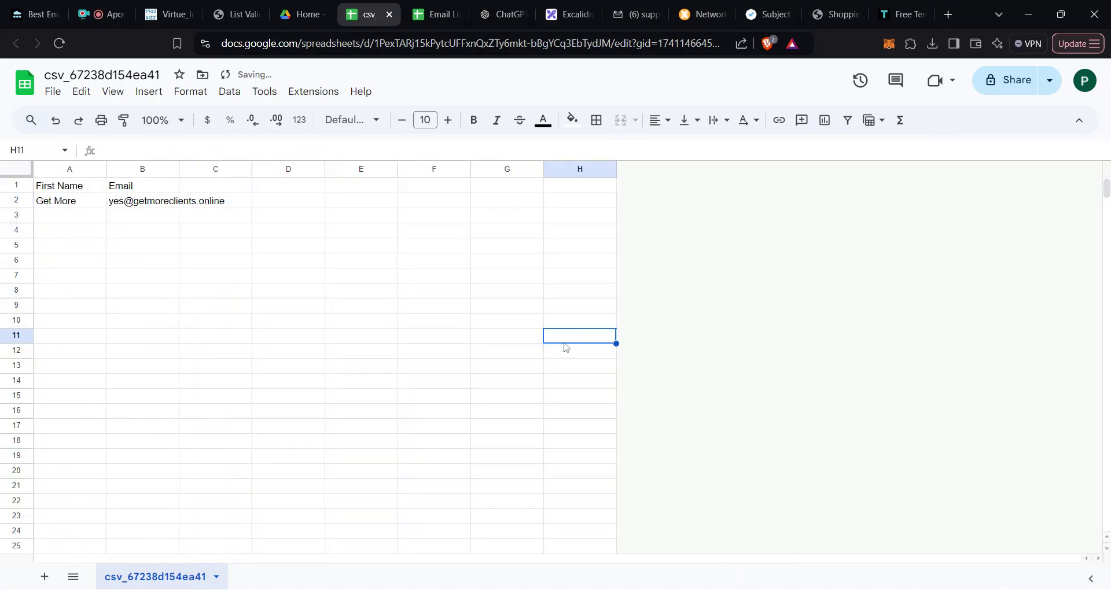
Step: Download the trimmed sheet as CSV and return to the Virtue Insight import page
{"action": "left_click", "coordinate": [175, 309]}
{"action": "left_click", "coordinate": [68, 202]}
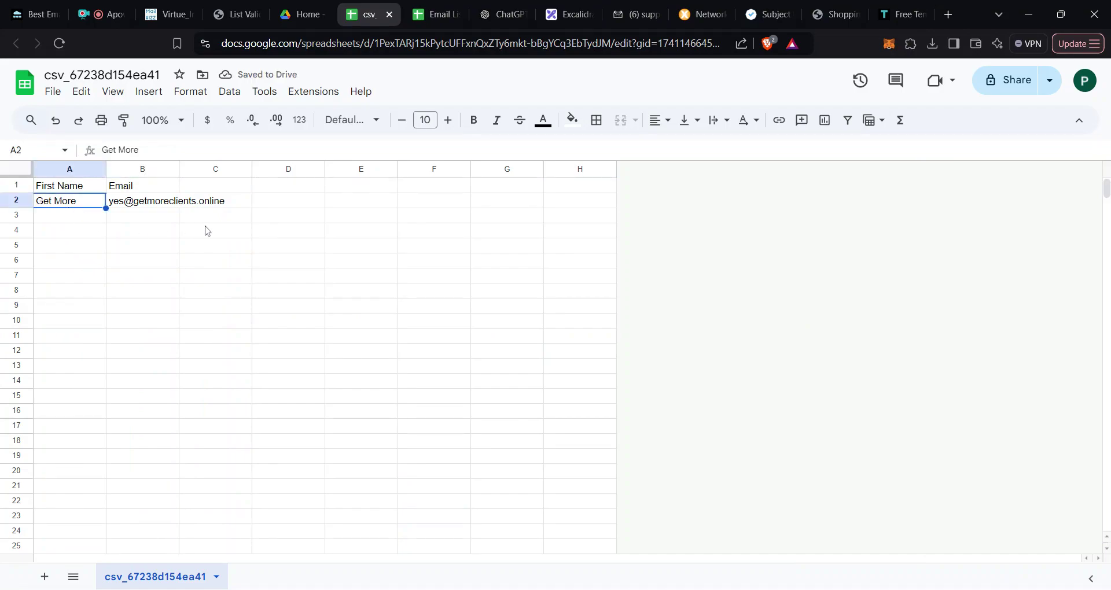
{"action": "left_click", "coordinate": [165, 216]}
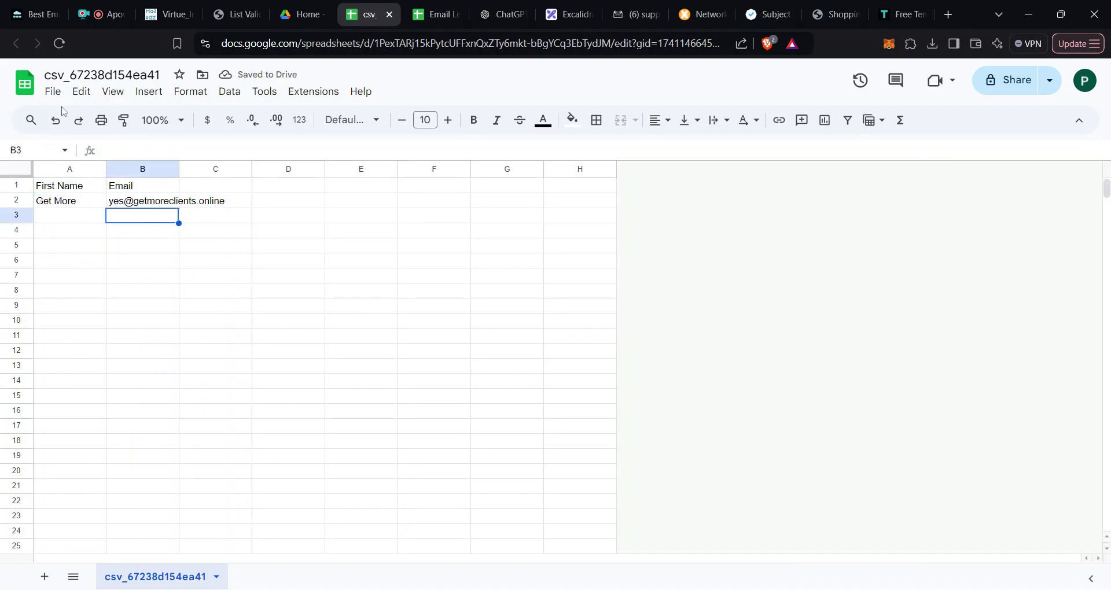
{"action": "left_click", "coordinate": [53, 92]}
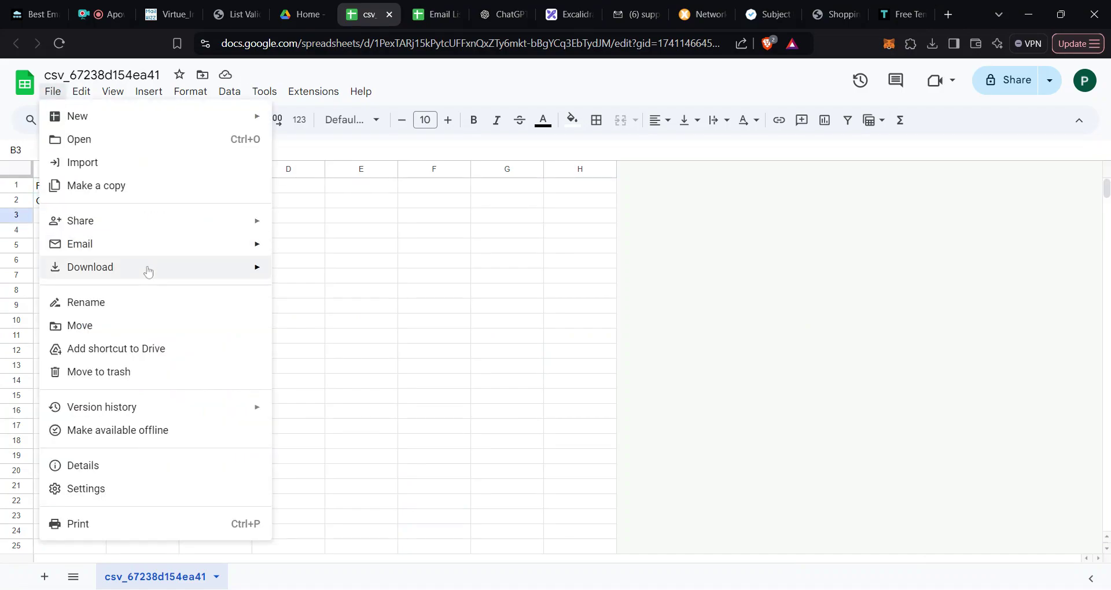
{"action": "mouse_move", "coordinate": [161, 271]}
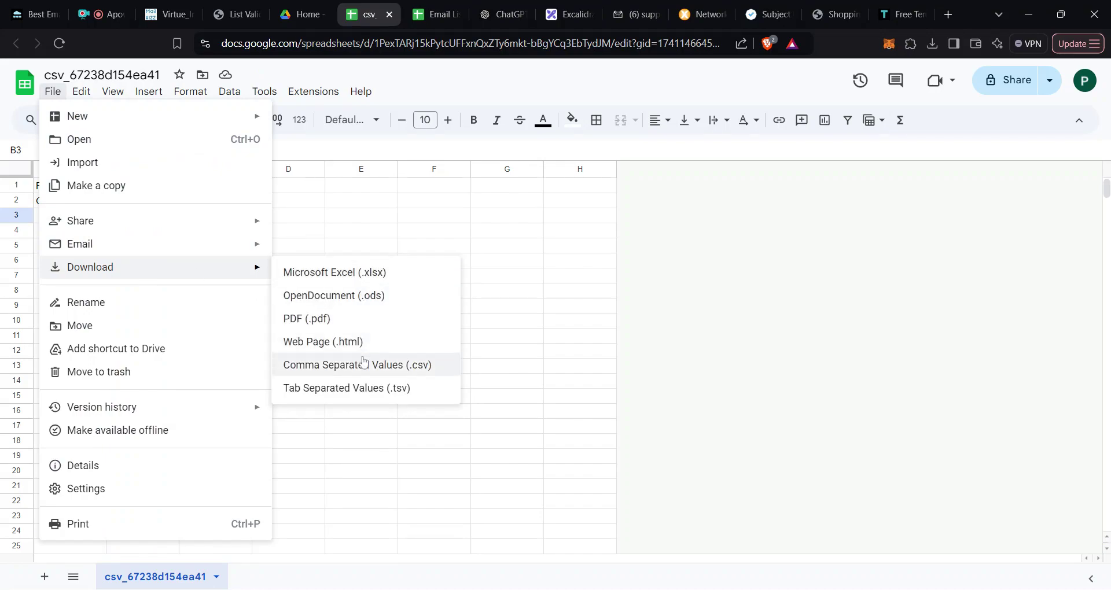
{"action": "left_click", "coordinate": [375, 373]}
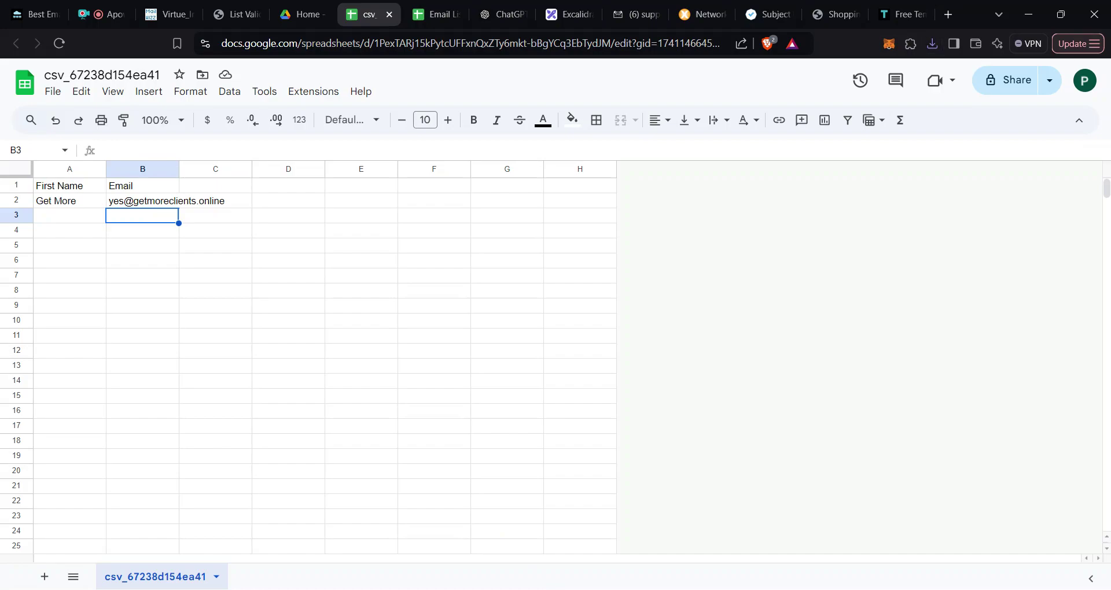
{"action": "left_click", "coordinate": [161, 16]}
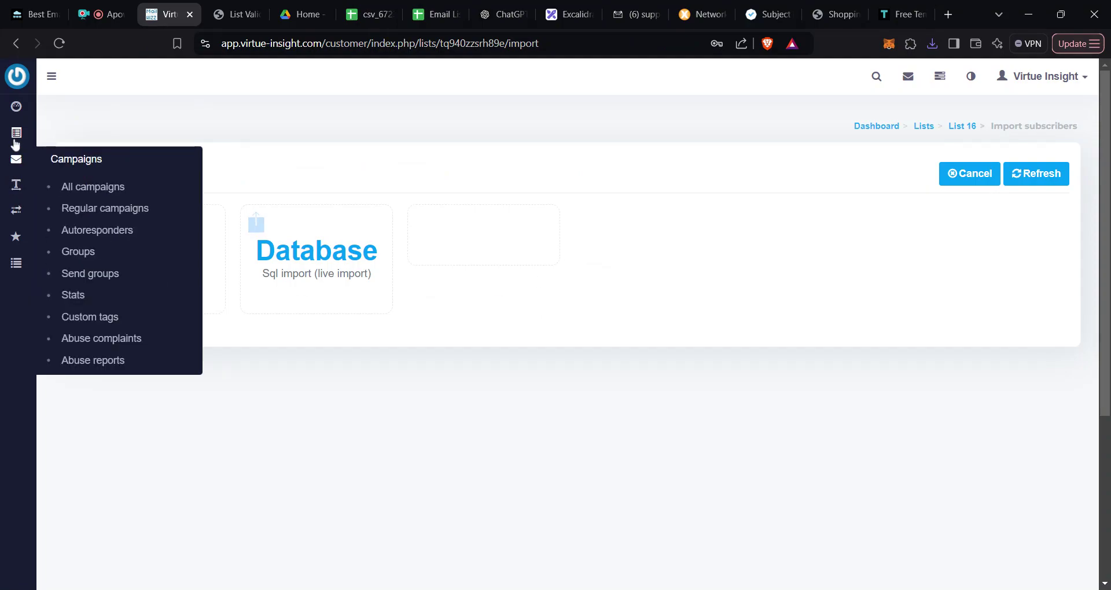
Step: Import csv_67238d154ea41.csv into List 16 via the CSV import option
{"action": "mouse_move", "coordinate": [16, 133]}
{"action": "left_click", "coordinate": [74, 161]}
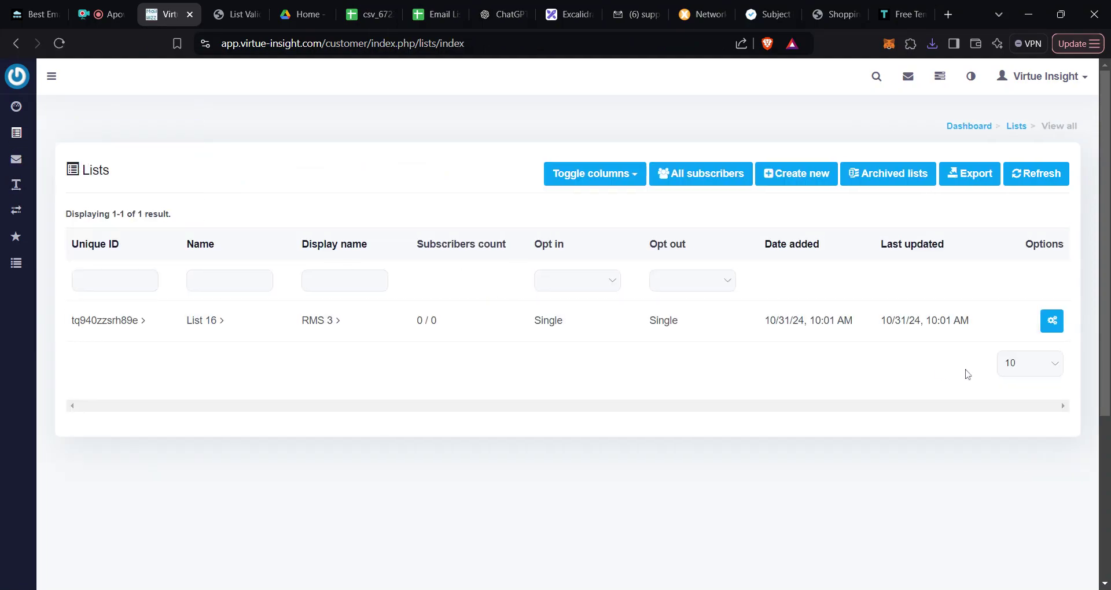
{"action": "mouse_move", "coordinate": [1052, 324]}
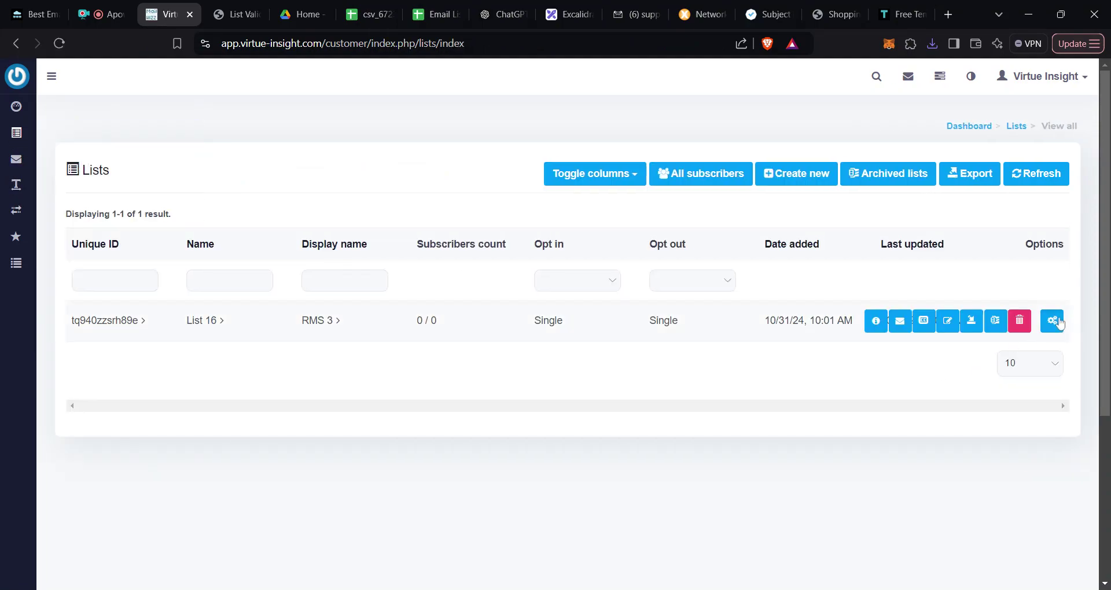
{"action": "left_click", "coordinate": [972, 326]}
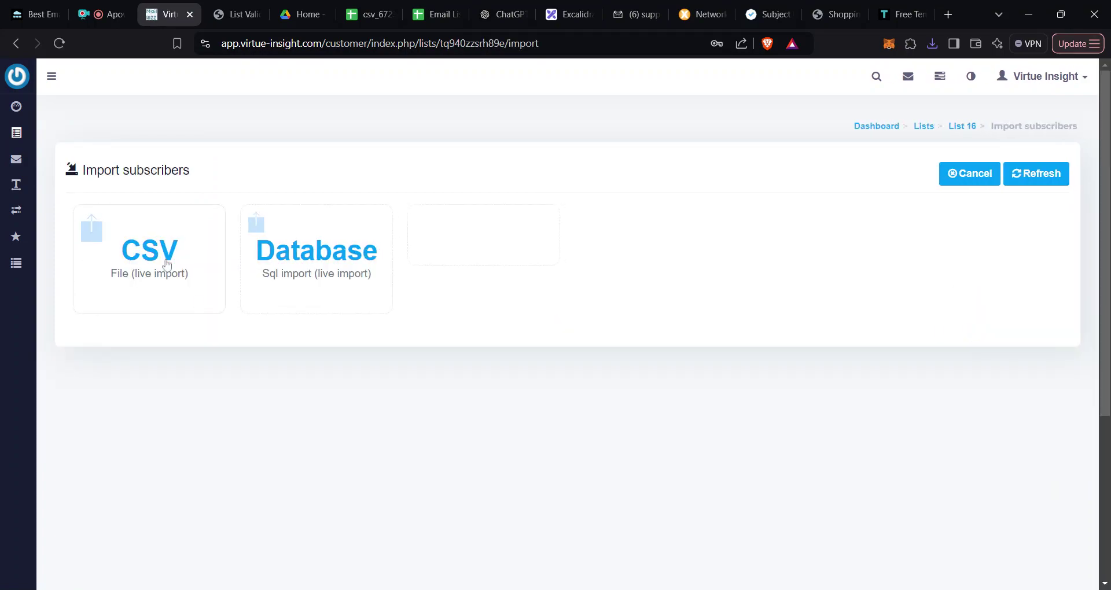
{"action": "left_click", "coordinate": [168, 263]}
{"action": "left_click", "coordinate": [393, 355]}
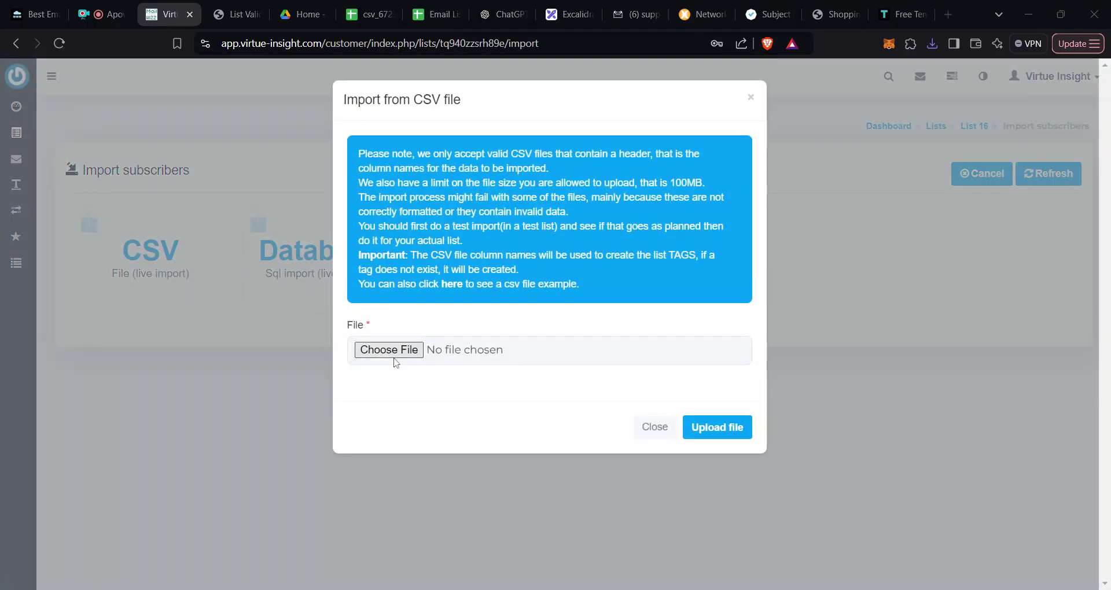
{"action": "left_click", "coordinate": [719, 433]}
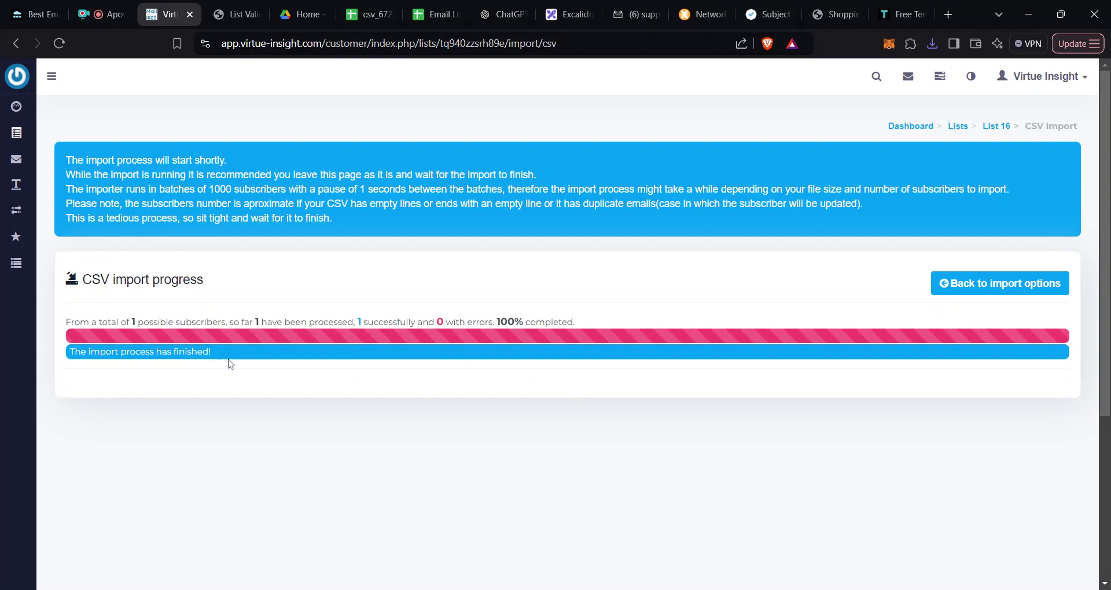
Step: Highlight the import finished message showing 1 subscriber processed, 0 errors
{"action": "left_click_drag", "start_coordinate": [219, 363], "coordinate": [63, 361]}
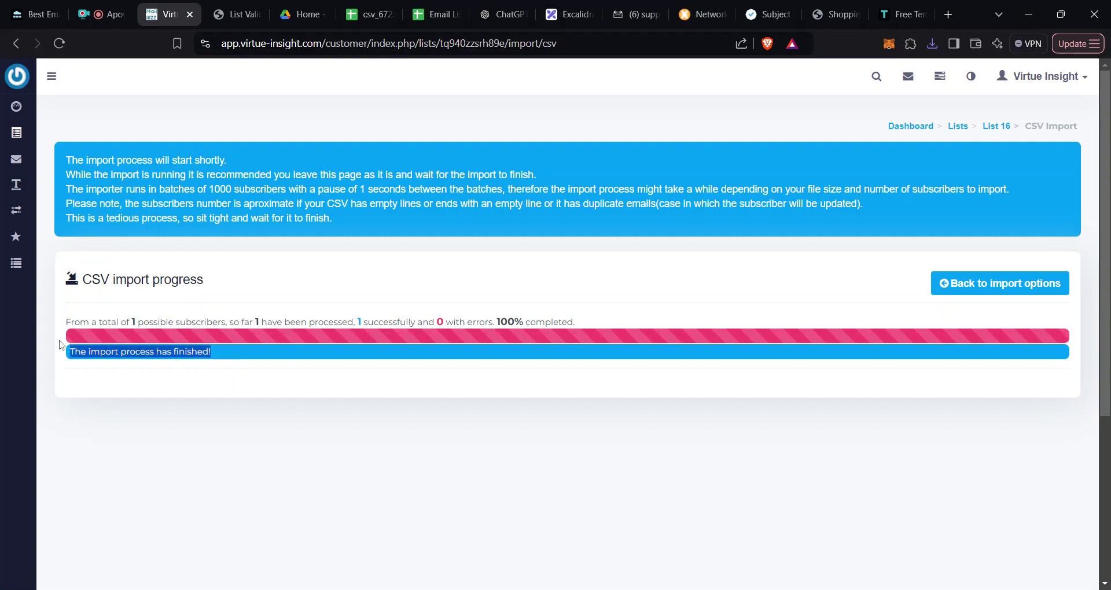
{"action": "left_click_drag", "start_coordinate": [219, 365], "coordinate": [2, 358]}
{"action": "left_click_drag", "start_coordinate": [210, 352], "coordinate": [173, 352]}
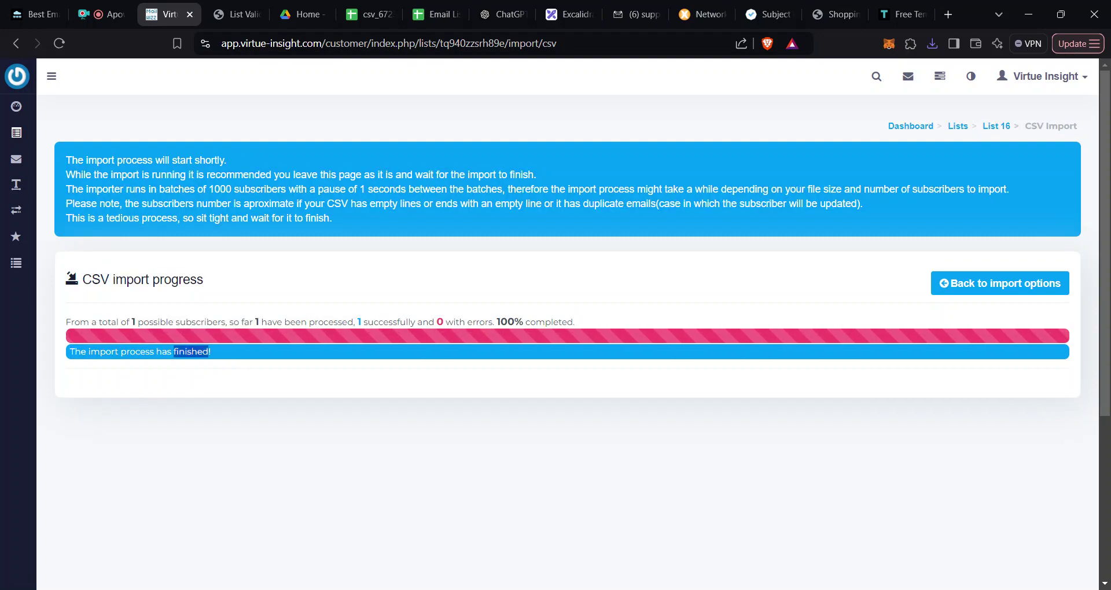
Step: Open the lists overview and highlight List 16's 1 / 1 subscriber count
{"action": "mouse_move", "coordinate": [24, 142]}
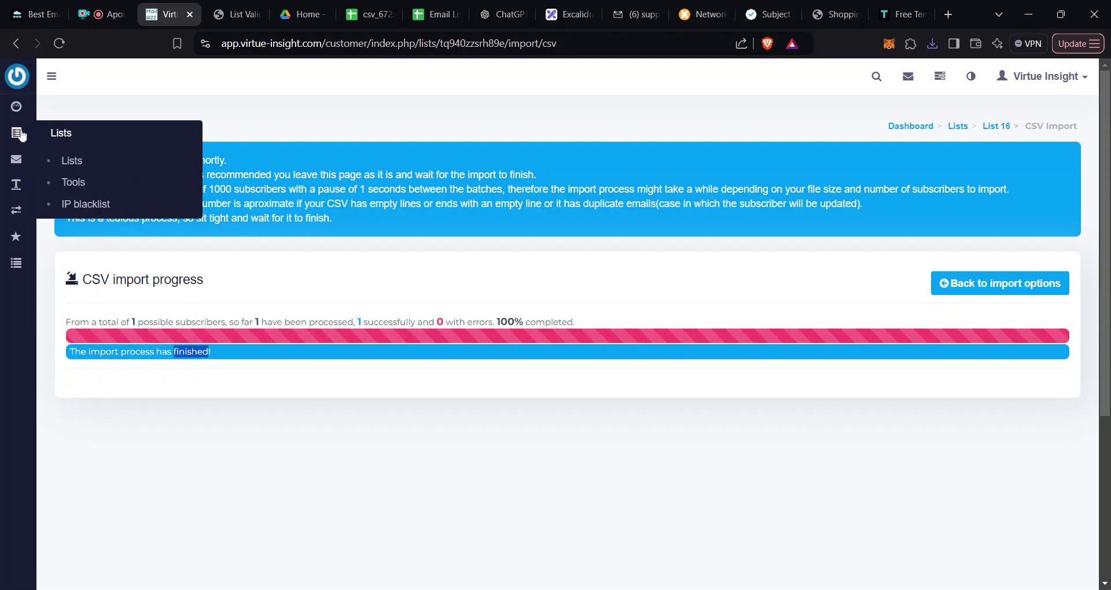
{"action": "left_click", "coordinate": [88, 163]}
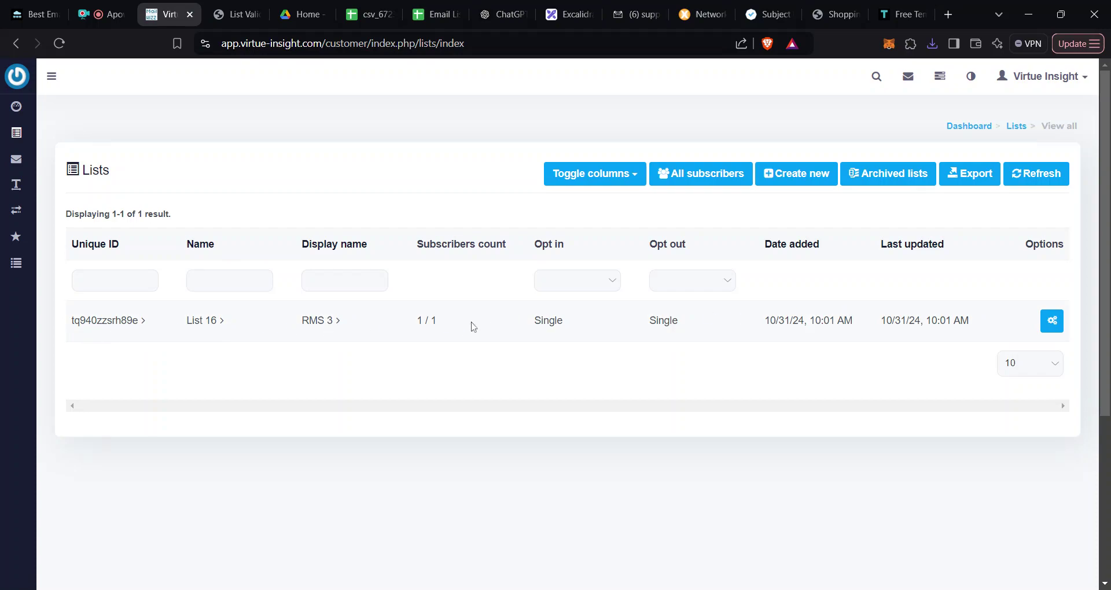
{"action": "triple_click", "coordinate": [432, 324]}
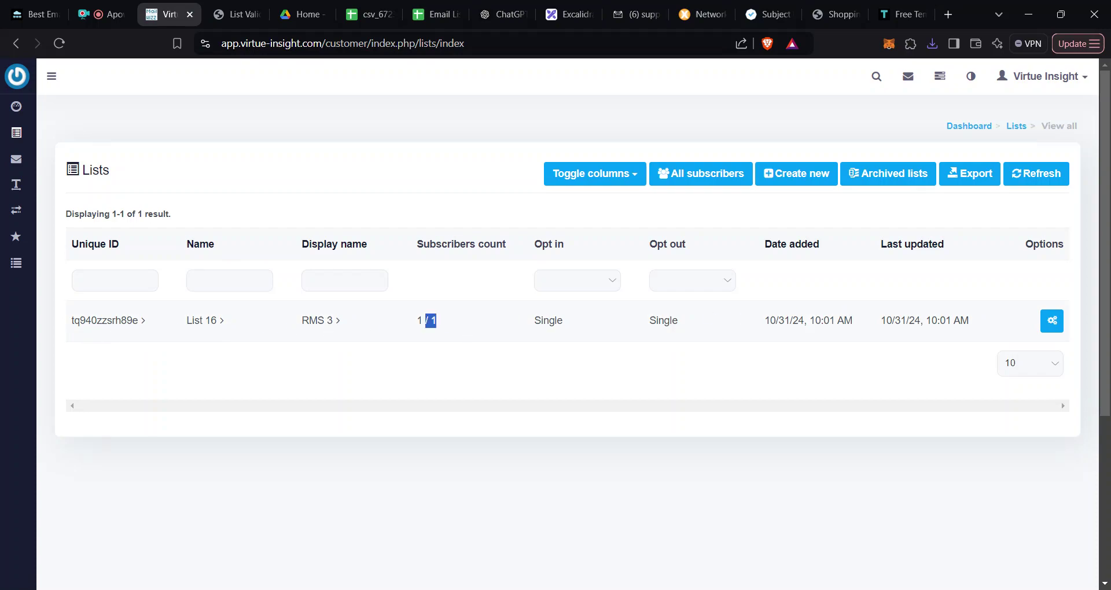
{"action": "left_click", "coordinate": [491, 392]}
{"action": "left_click_drag", "start_coordinate": [446, 325], "coordinate": [416, 327]}
Step: Duplicate List 16 using Copy from its Options actions
{"action": "left_click", "coordinate": [1055, 328]}
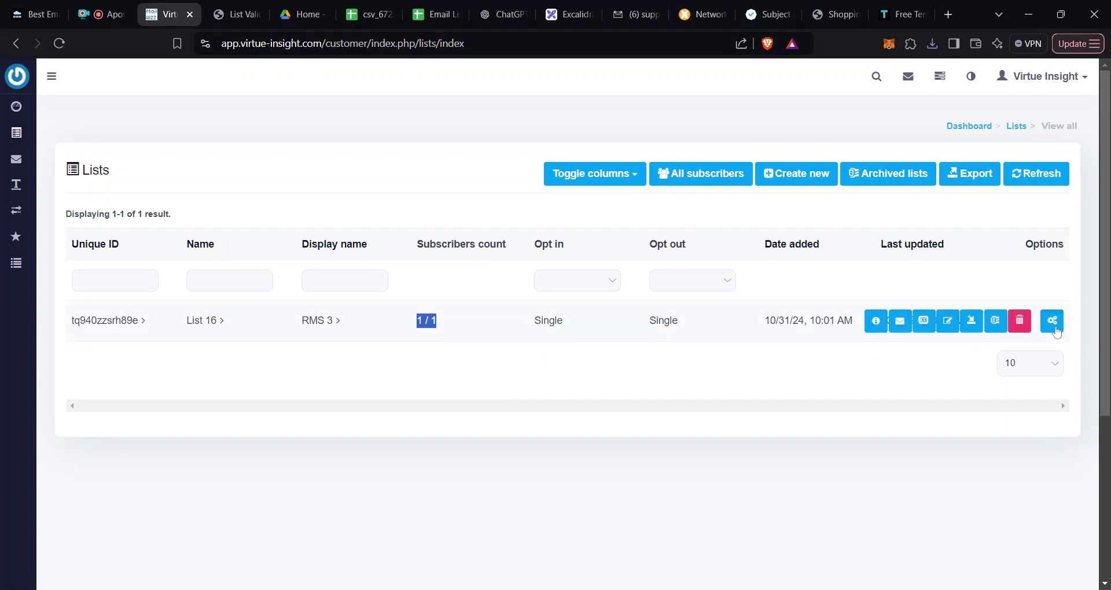
{"action": "left_click", "coordinate": [1056, 326]}
{"action": "left_click", "coordinate": [1056, 325]}
{"action": "left_click", "coordinate": [1058, 328]}
{"action": "left_click", "coordinate": [1058, 327]}
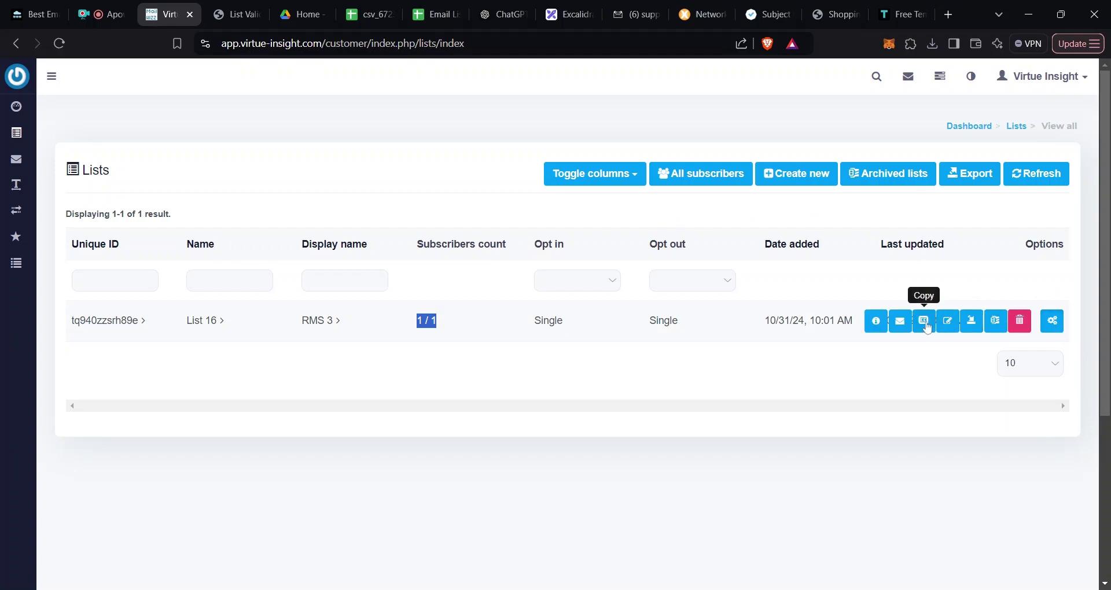
{"action": "left_click", "coordinate": [926, 321]}
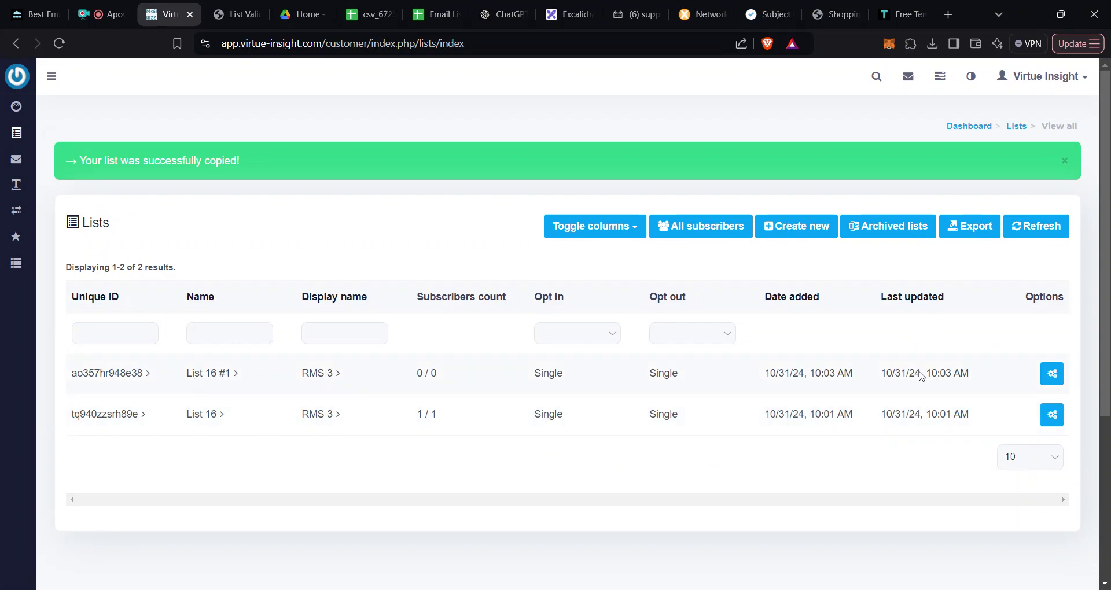
Step: Open List 16 #1 for updating and start removing its name suffix
{"action": "left_click", "coordinate": [1055, 378]}
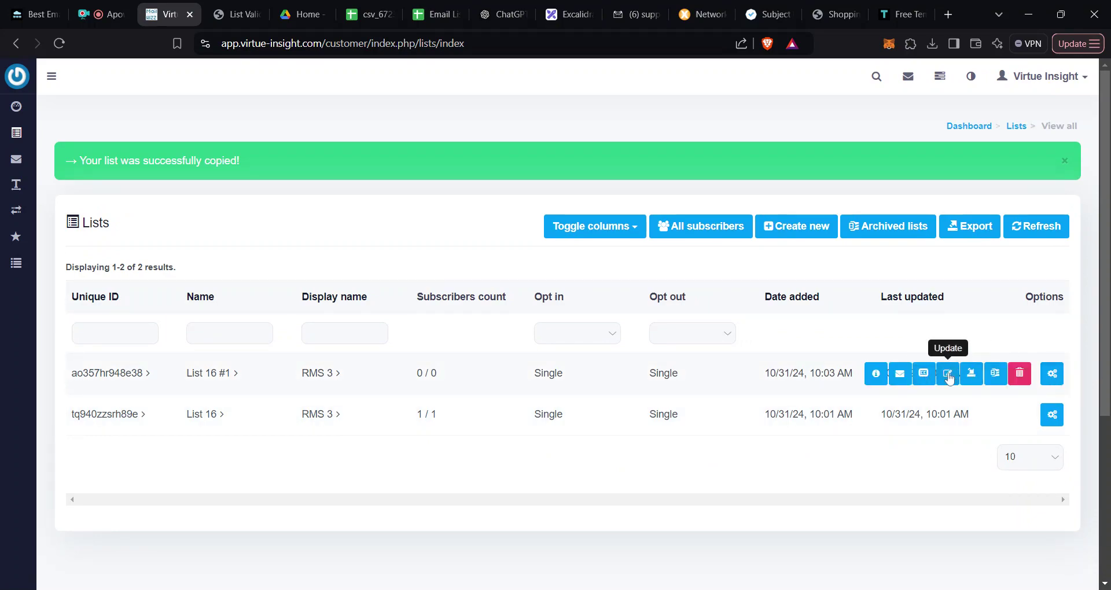
{"action": "left_click", "coordinate": [949, 377]}
{"action": "left_click", "coordinate": [246, 343]}
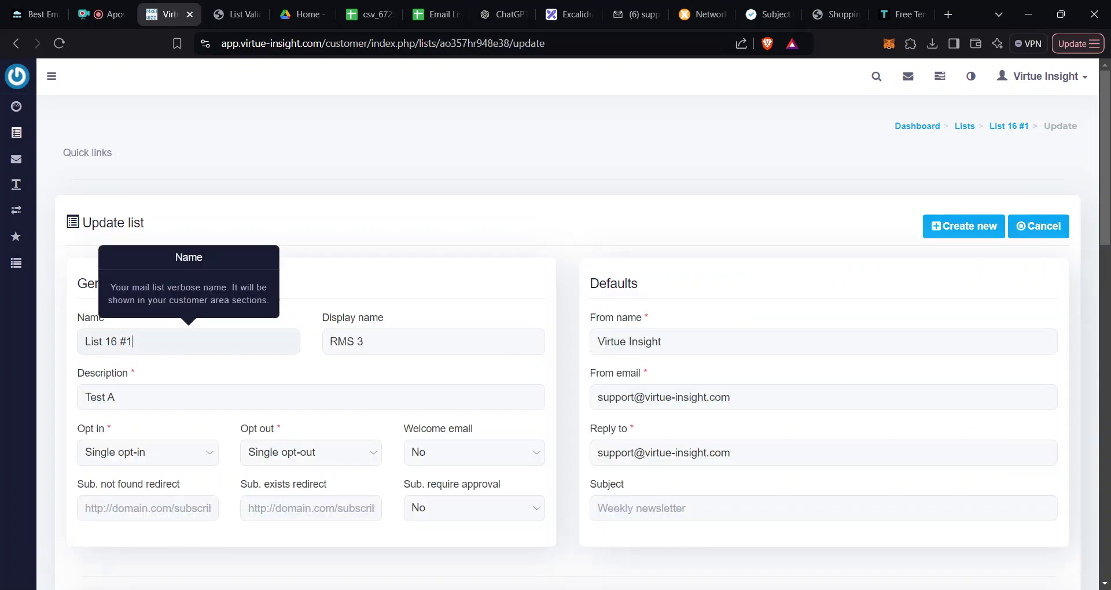
{"action": "key", "text": "BackSpace"}
{"action": "key", "text": "BackSpace"}
{"action": "key", "text": "BackSpace"}
{"action": "key", "text": "BackSpace"}
Step: Finish renaming the copied list to 'List 17', save it and return to the Lists table
{"action": "type", "text": "7"}
{"action": "scroll", "coordinate": [900, 443], "scroll_direction": "down", "scroll_amount": 15}
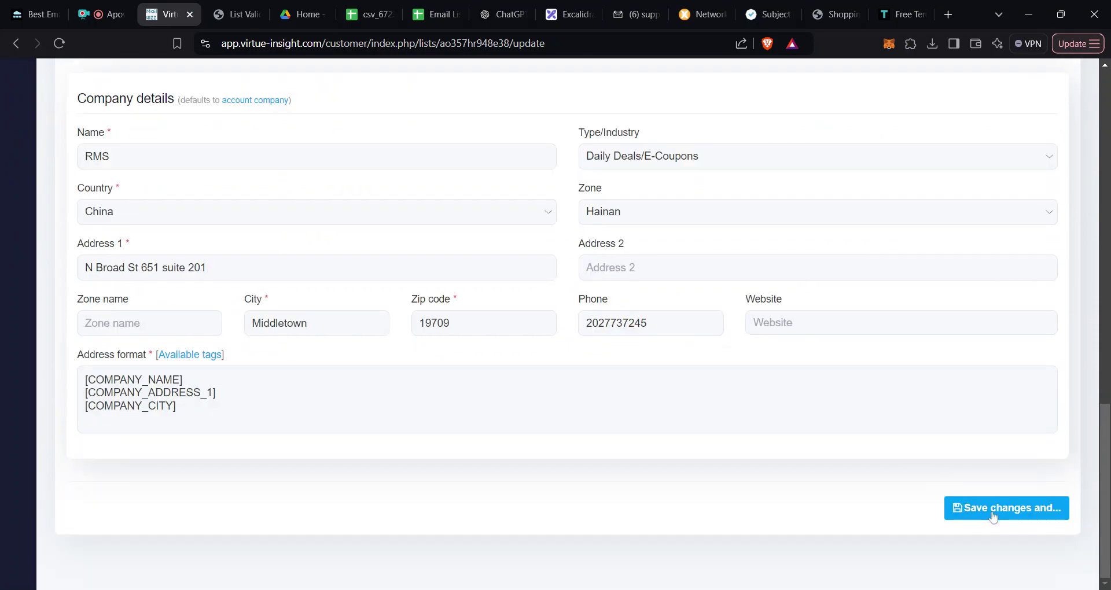
{"action": "left_click", "coordinate": [993, 517]}
{"action": "left_click", "coordinate": [1012, 478]}
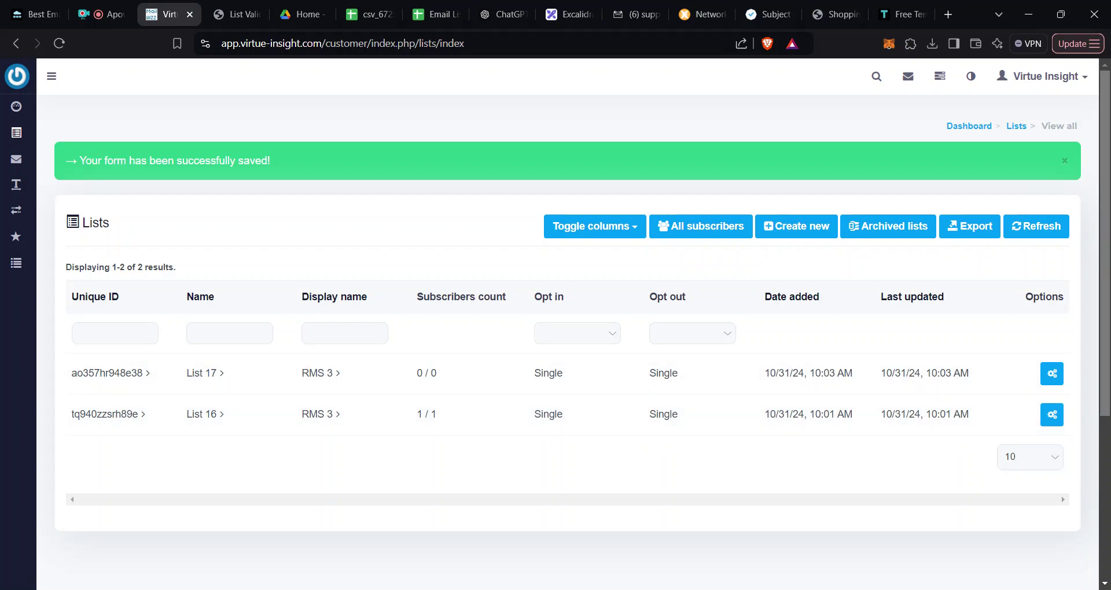
{"action": "left_click", "coordinate": [1058, 382]}
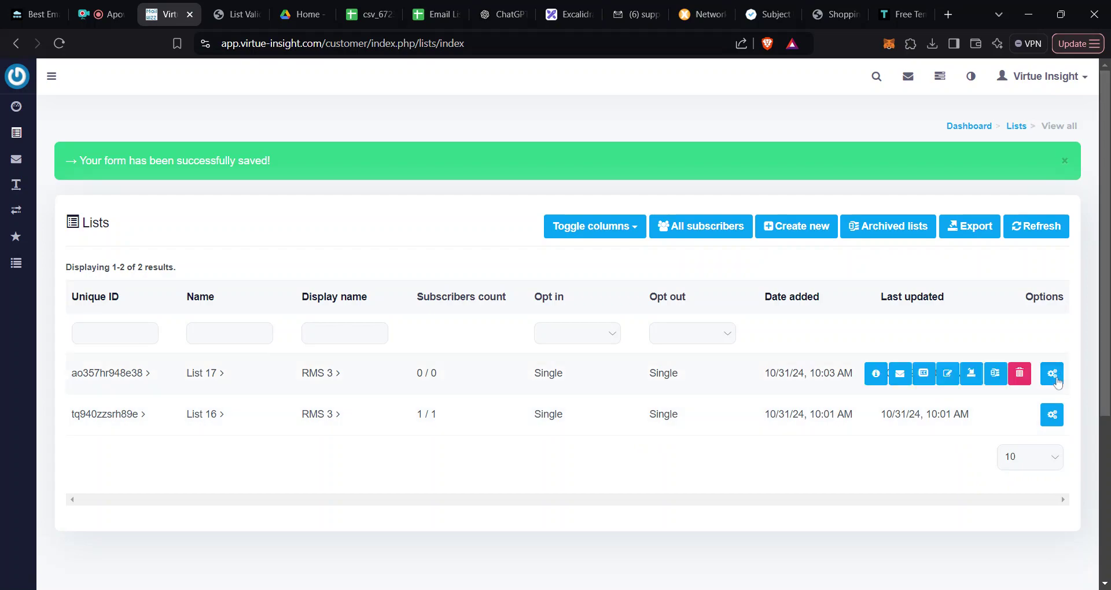
{"action": "left_click", "coordinate": [973, 382]}
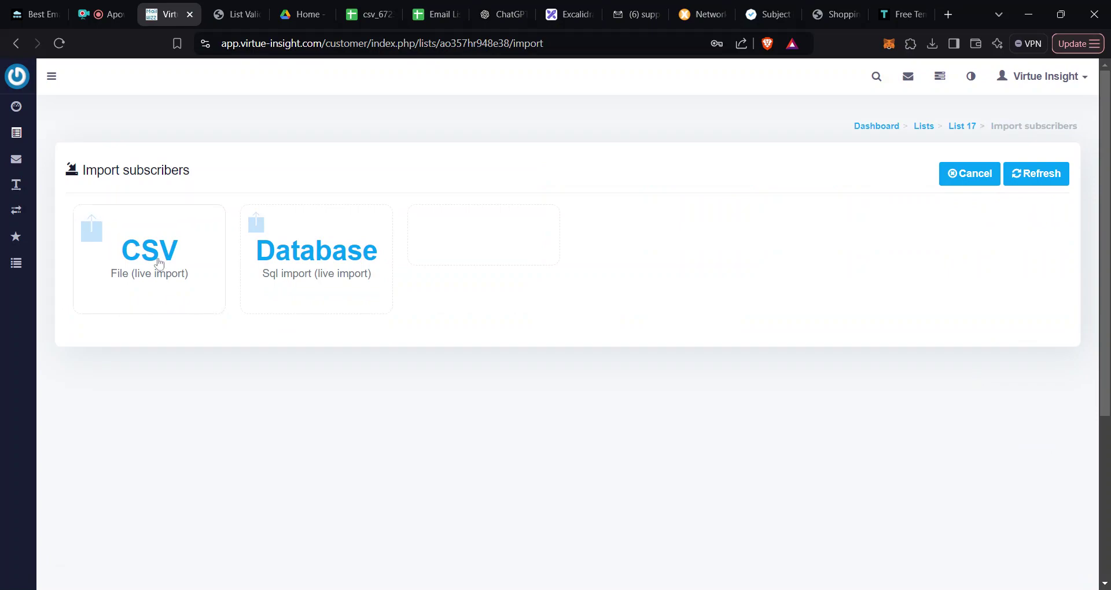
{"action": "mouse_move", "coordinate": [16, 133]}
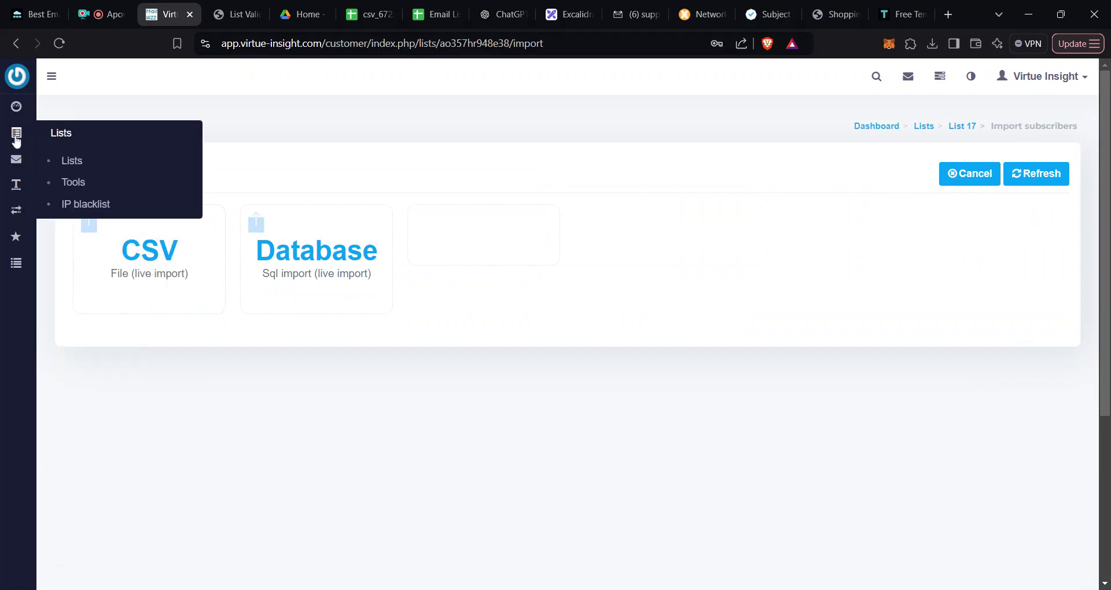
{"action": "left_click", "coordinate": [78, 161]}
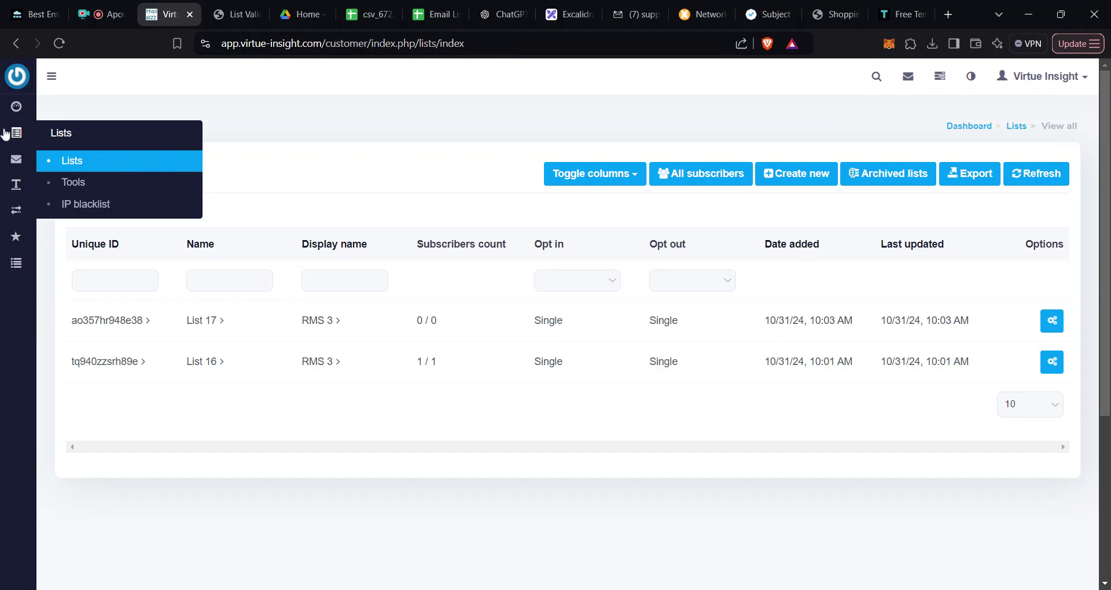
{"action": "mouse_move", "coordinate": [11, 219]}
{"action": "mouse_move", "coordinate": [16, 191]}
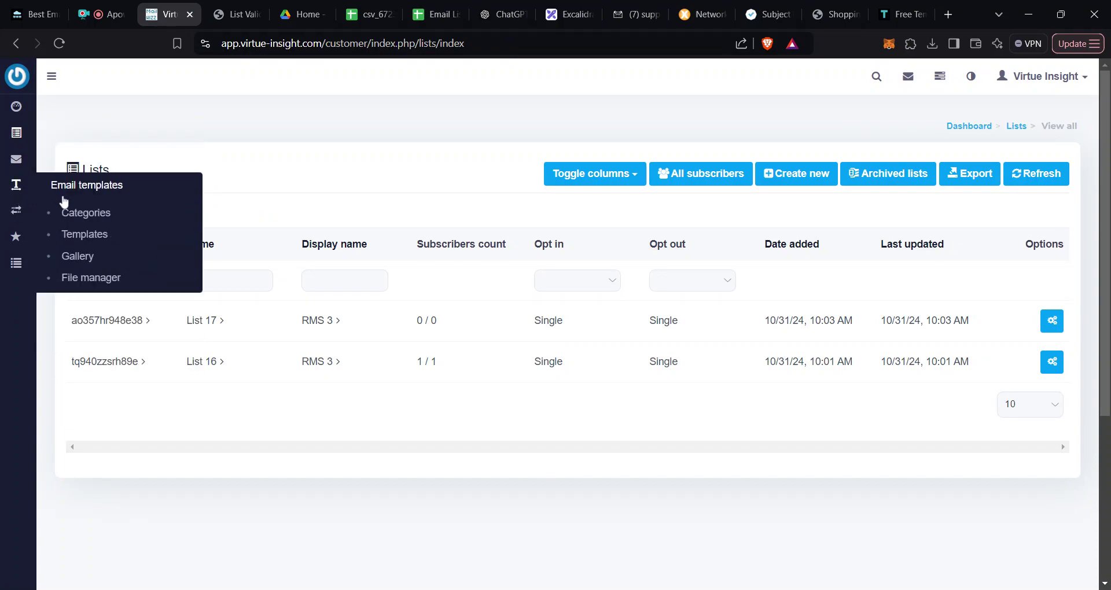
Step: Start a new email template named Template54 with the cursor in its empty Content editor
{"action": "left_click", "coordinate": [87, 234]}
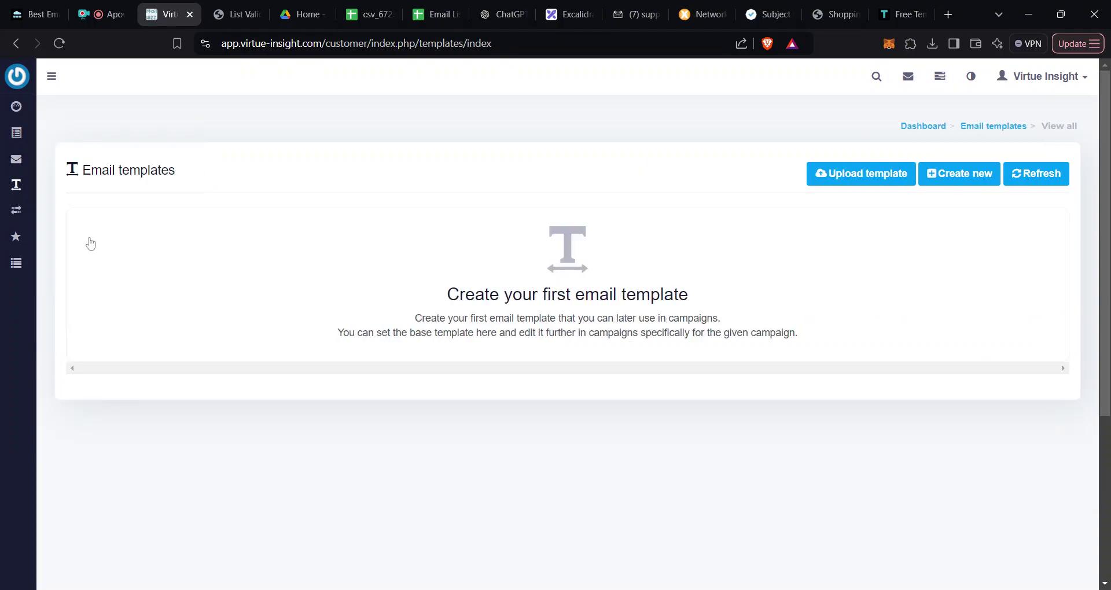
{"action": "left_click", "coordinate": [987, 190]}
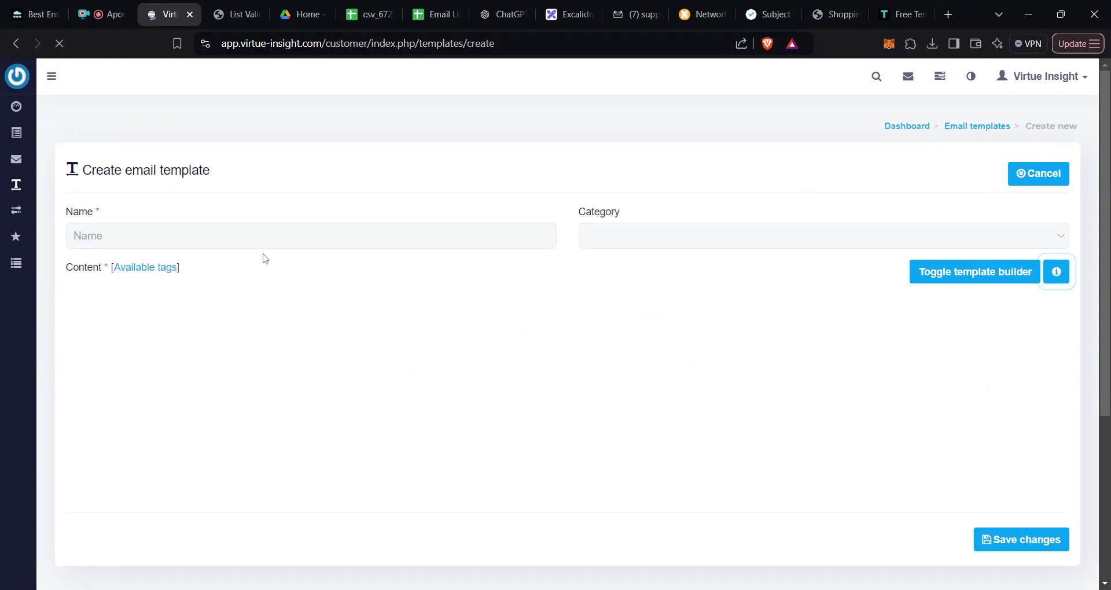
{"action": "left_click", "coordinate": [266, 238]}
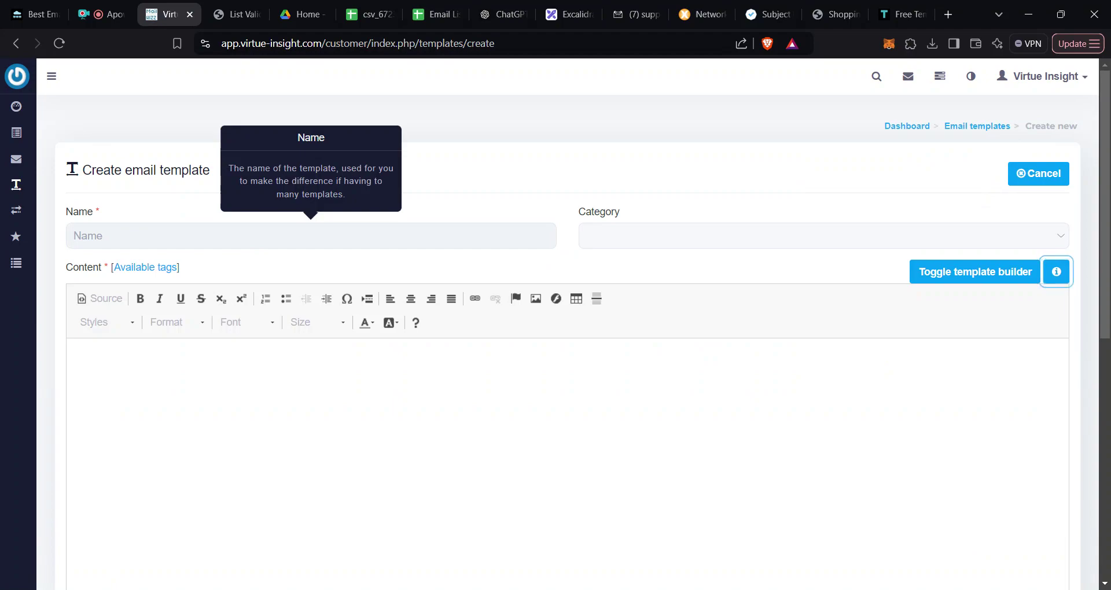
{"action": "type", "text": "Template54"}
{"action": "left_click", "coordinate": [73, 350]}
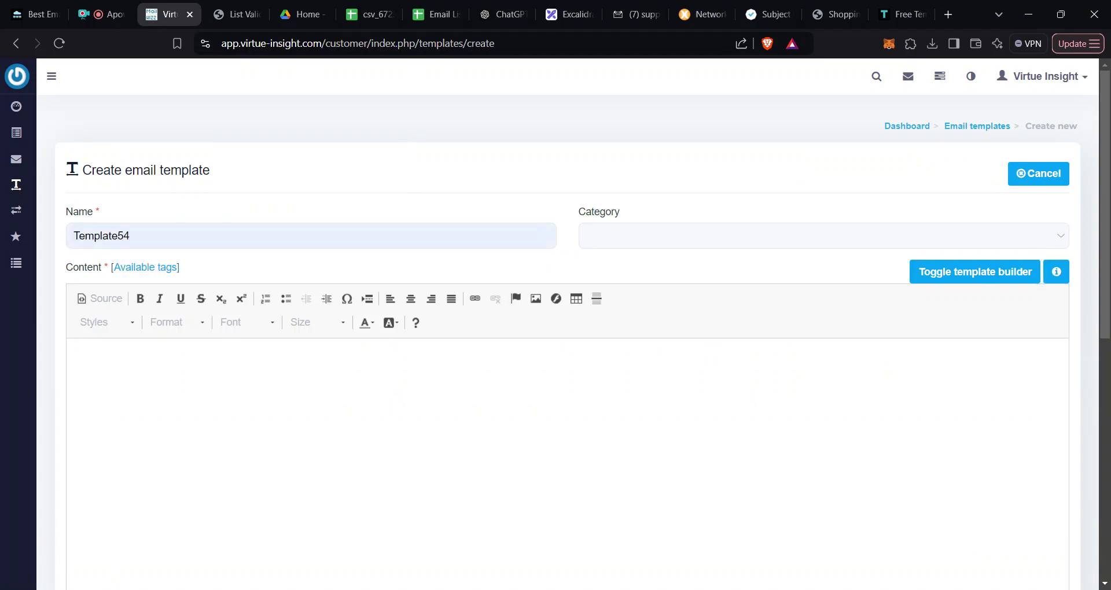
{"action": "left_click", "coordinate": [562, 19]}
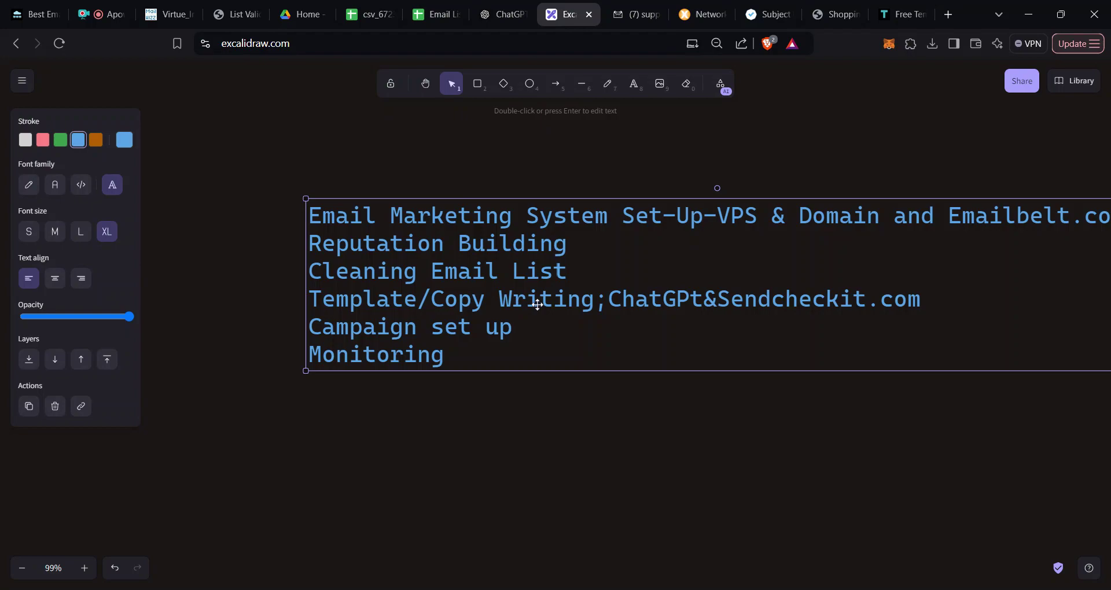
Step: Extend the outline's third line to read 'Cleaning Email List and adding to Mailwizz'
{"action": "triple_click", "coordinate": [508, 271]}
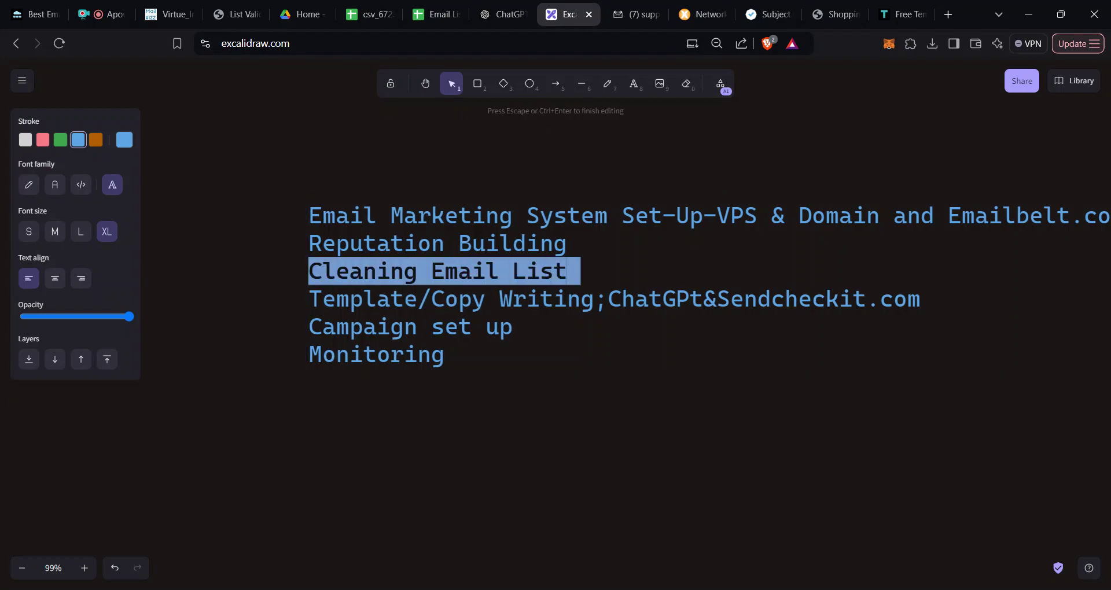
{"action": "left_click", "coordinate": [567, 271]}
{"action": "type", "text": "a"}
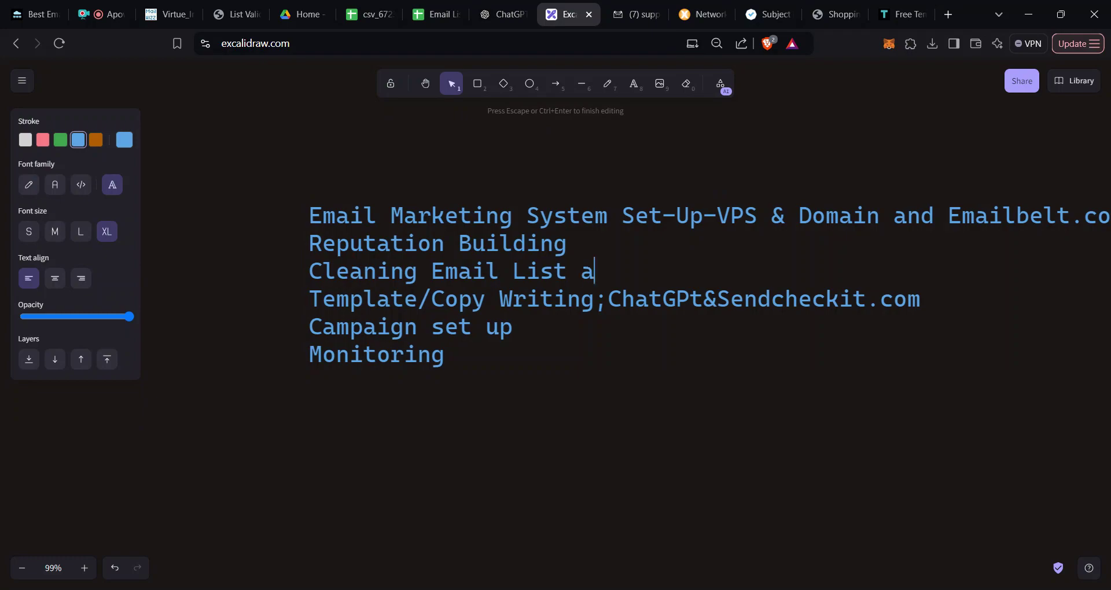
{"action": "type", "text": "nd addin"}
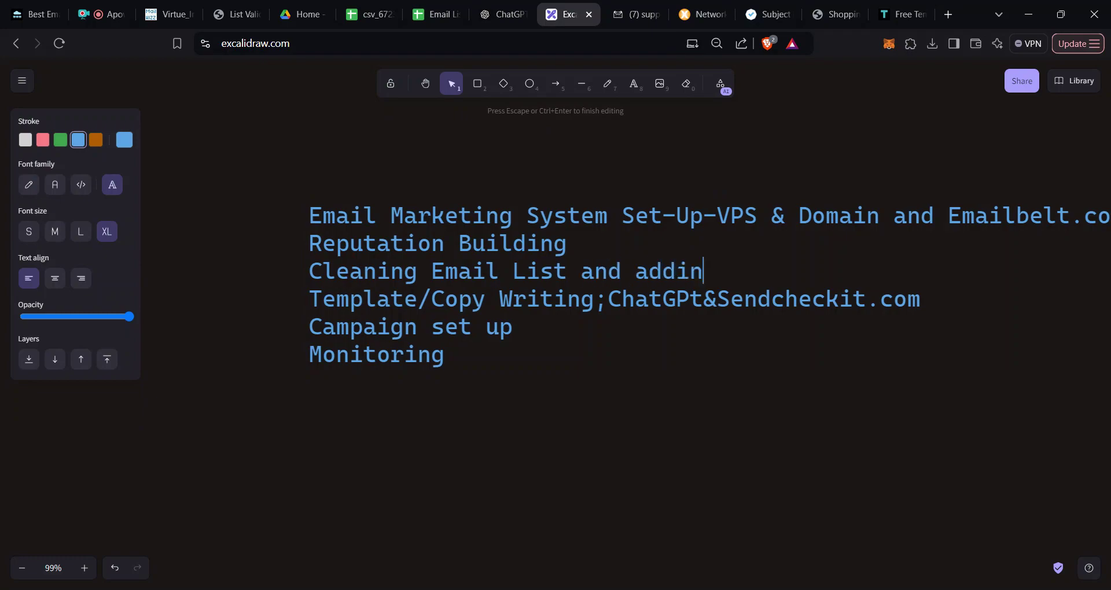
{"action": "type", "text": "g to Mail"}
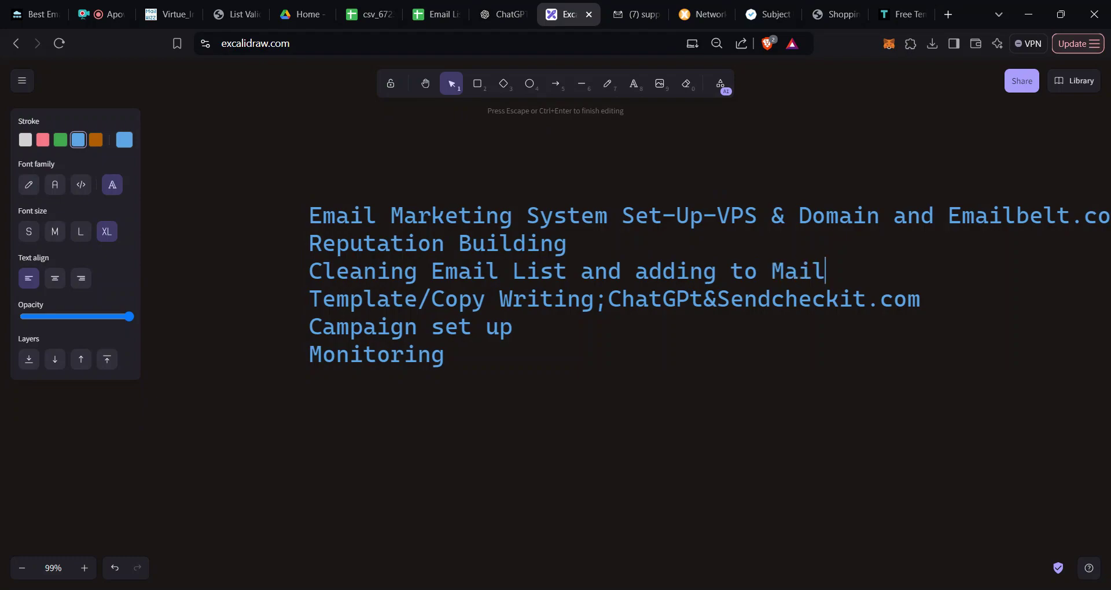
{"action": "type", "text": "wizz"}
{"action": "left_click", "coordinate": [174, 18]}
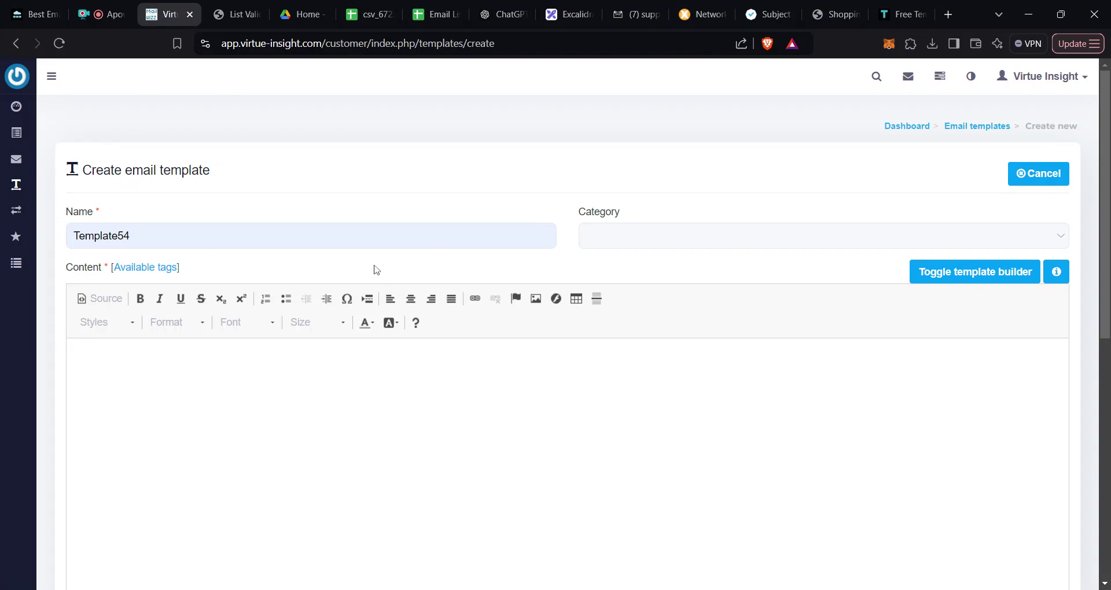
{"action": "left_click", "coordinate": [570, 14]}
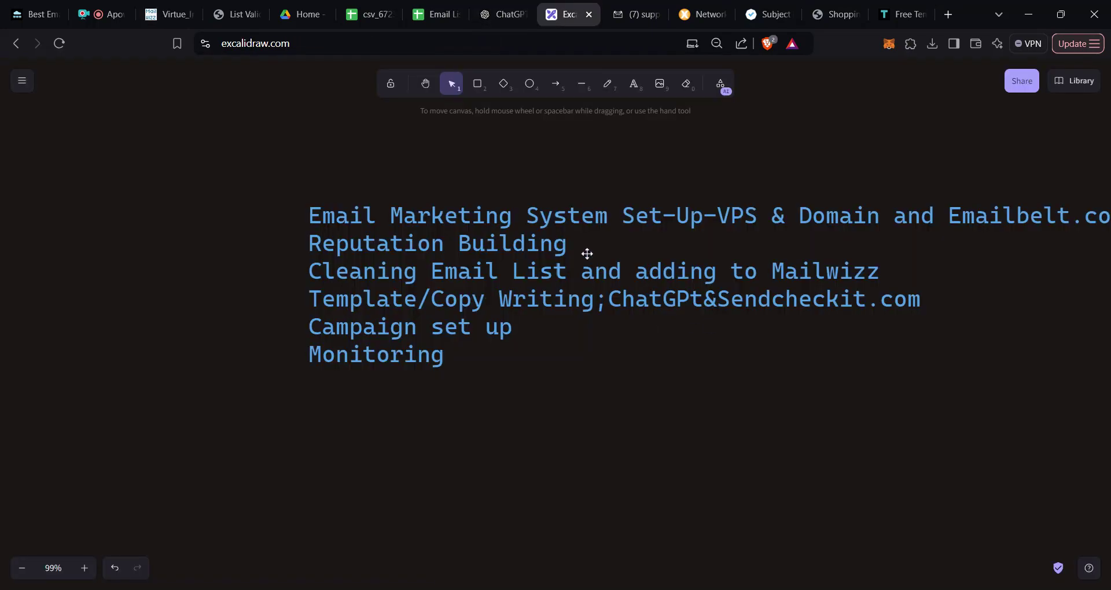
{"action": "double_click", "coordinate": [622, 277]}
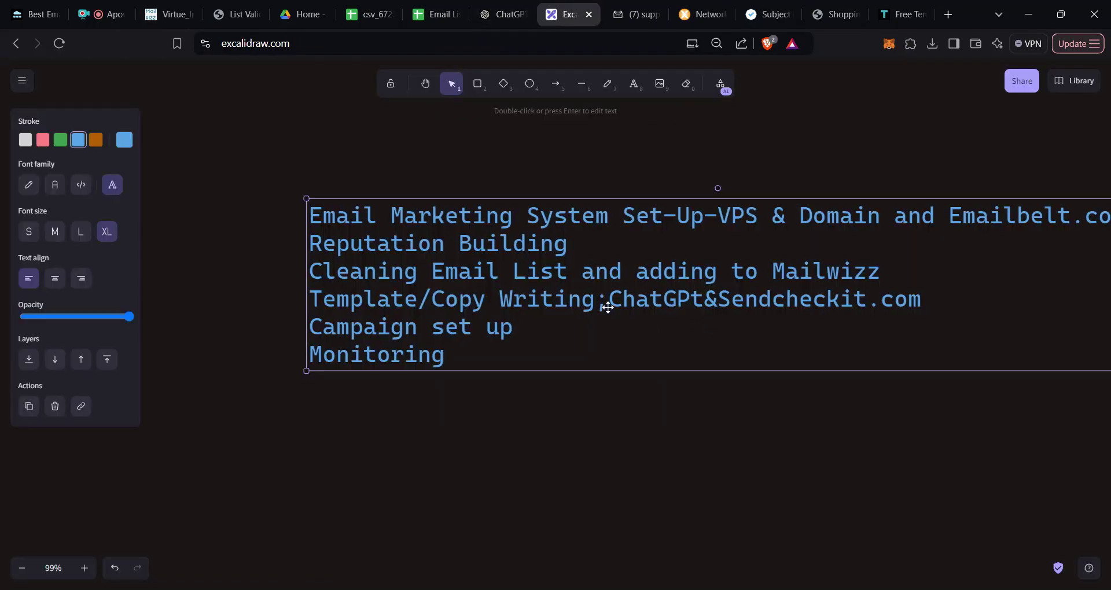
{"action": "triple_click", "coordinate": [608, 306]}
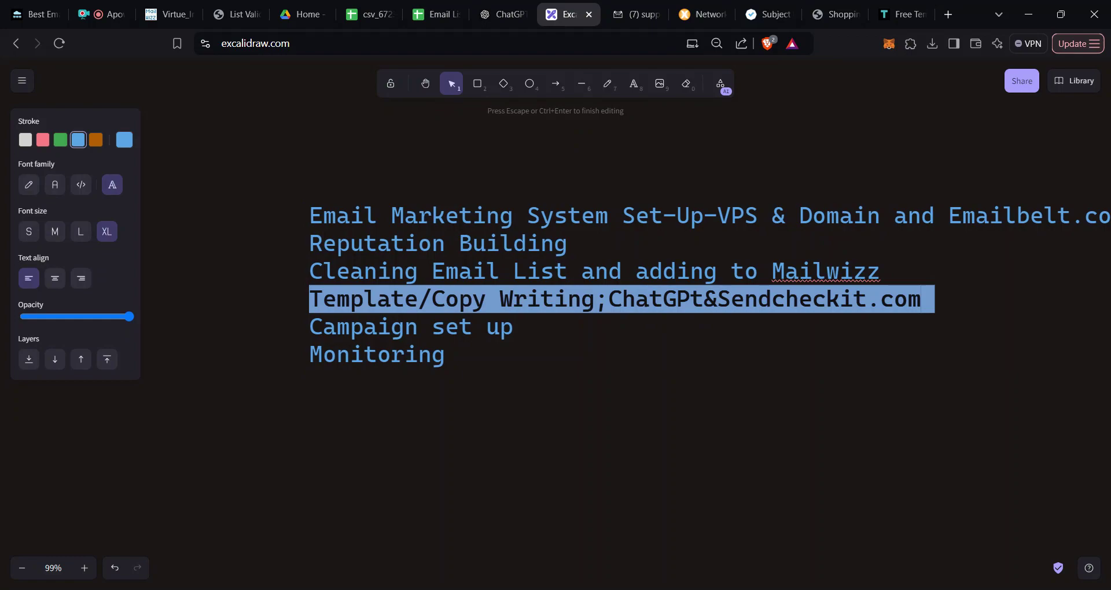
{"action": "left_click", "coordinate": [161, 17]}
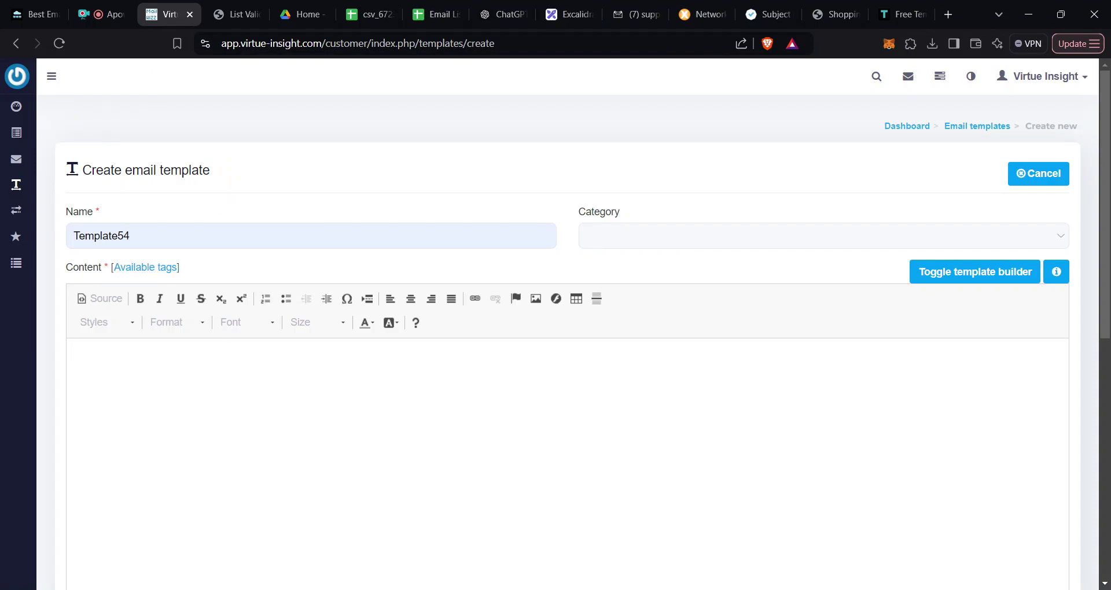
Step: Open the emailbelt best-practices article and scroll to its Cold Email Copywriting Checklist
{"action": "left_click", "coordinate": [28, 13]}
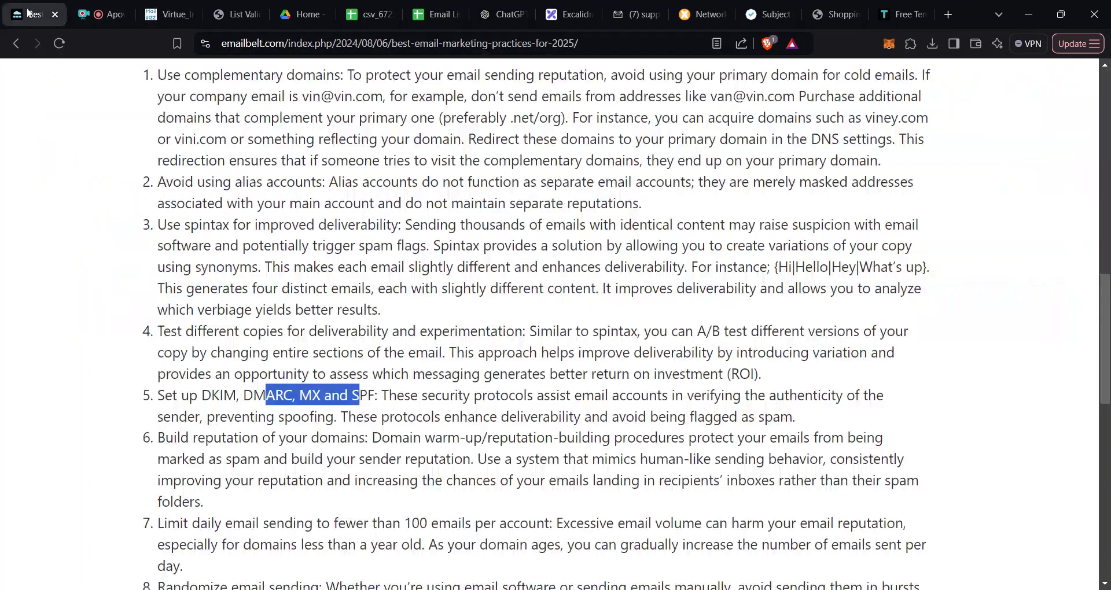
{"action": "scroll", "coordinate": [555, 325], "scroll_direction": "up", "scroll_amount": 2}
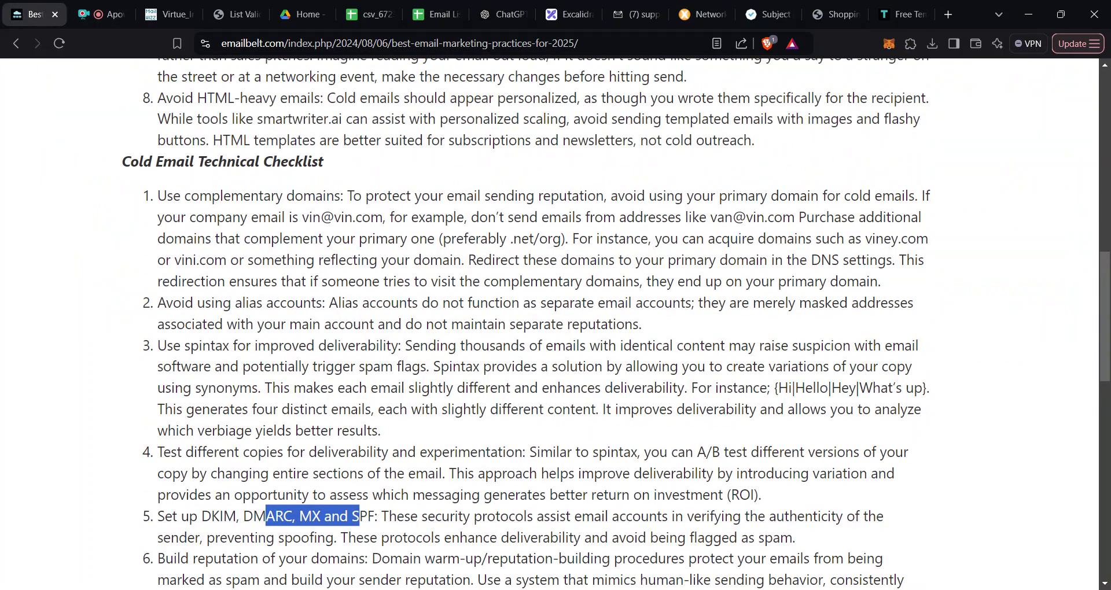
{"action": "scroll", "coordinate": [325, 209], "scroll_direction": "up", "scroll_amount": 13}
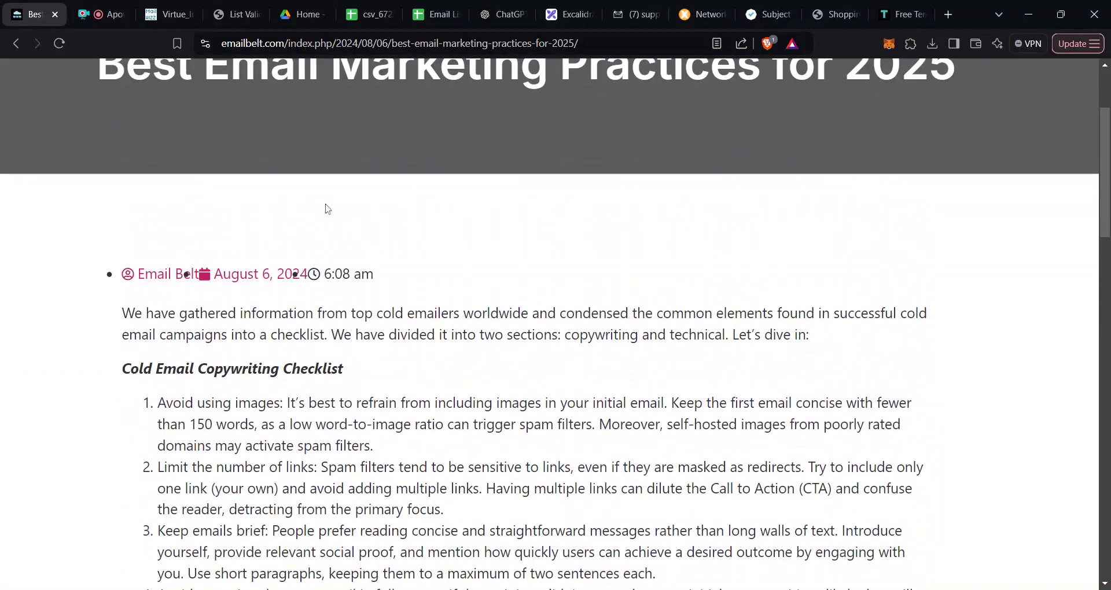
{"action": "scroll", "coordinate": [521, 301], "scroll_direction": "down", "scroll_amount": 1}
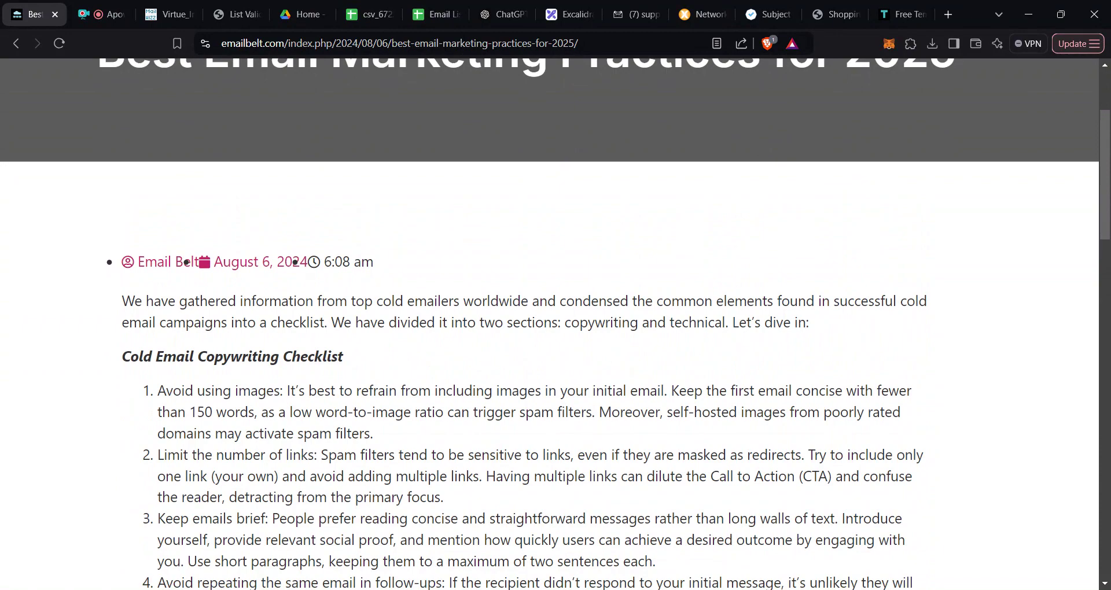
{"action": "scroll", "coordinate": [707, 330], "scroll_direction": "down", "scroll_amount": 1}
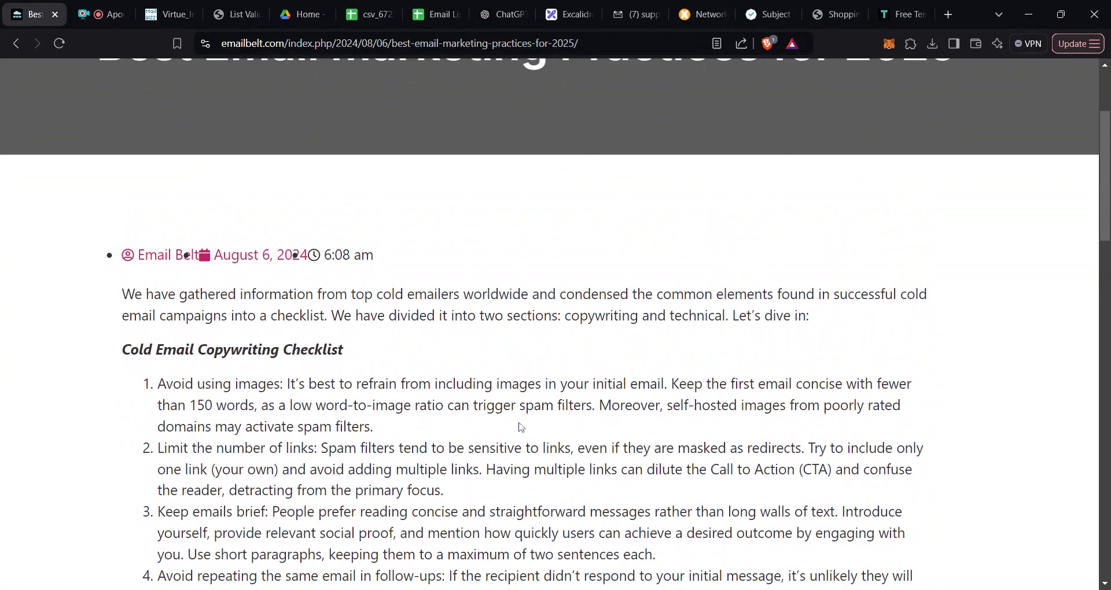
{"action": "scroll", "coordinate": [375, 332], "scroll_direction": "down", "scroll_amount": 1}
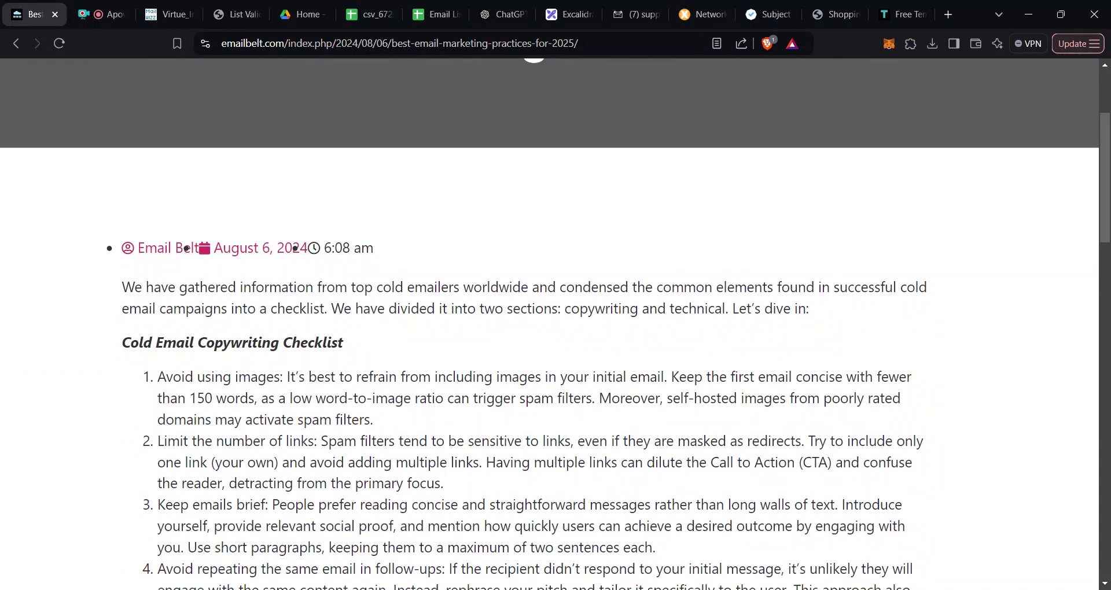
{"action": "scroll", "coordinate": [665, 421], "scroll_direction": "down", "scroll_amount": 1}
Step: Highlight the avoid-images tip and the 150 words limit in checklist items 1 and 2
{"action": "left_click_drag", "start_coordinate": [1098, 197], "coordinate": [1098, 234]}
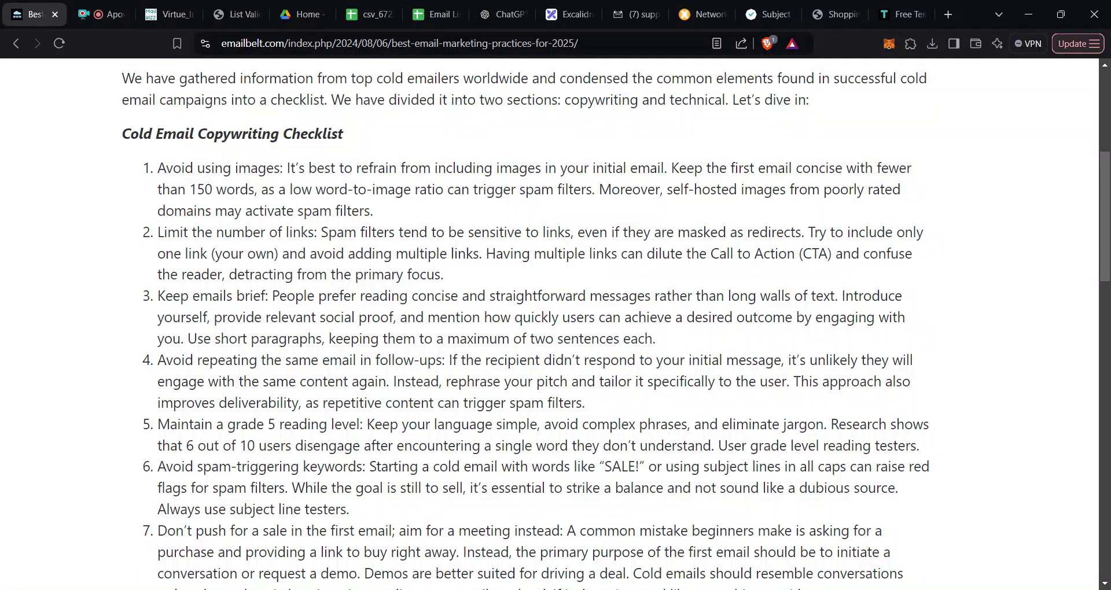
{"action": "left_click_drag", "start_coordinate": [157, 169], "coordinate": [423, 209]}
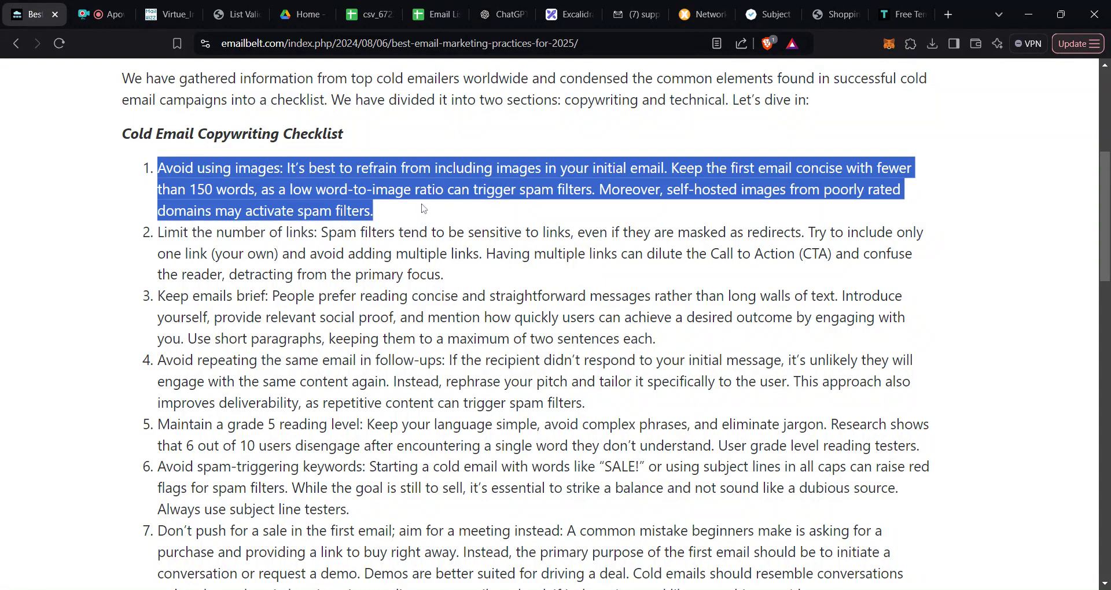
{"action": "left_click", "coordinate": [650, 212]}
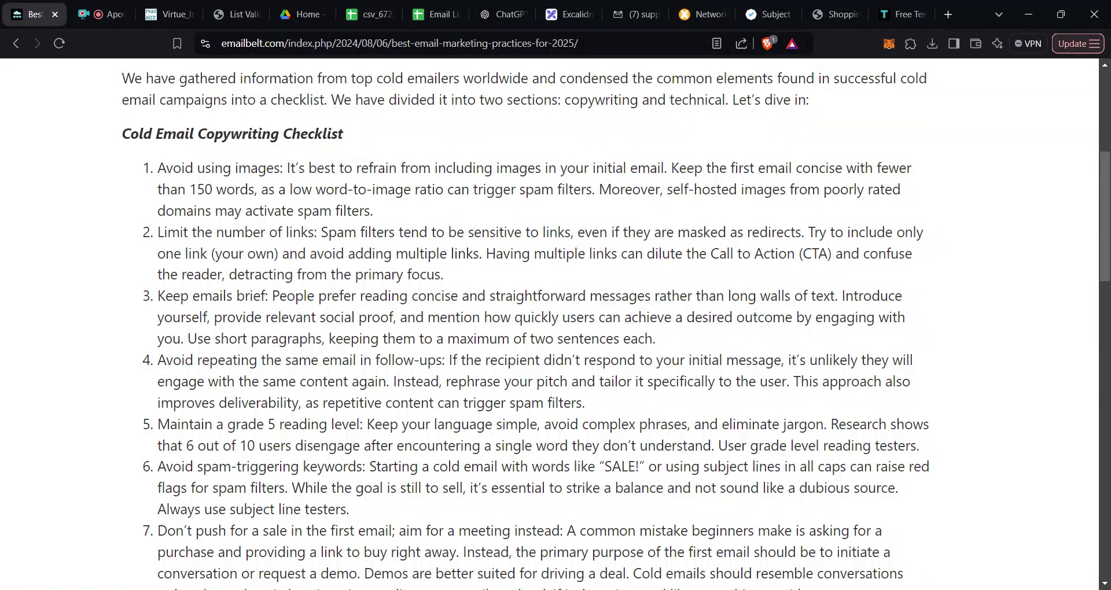
{"action": "left_click_drag", "start_coordinate": [177, 190], "coordinate": [255, 189]}
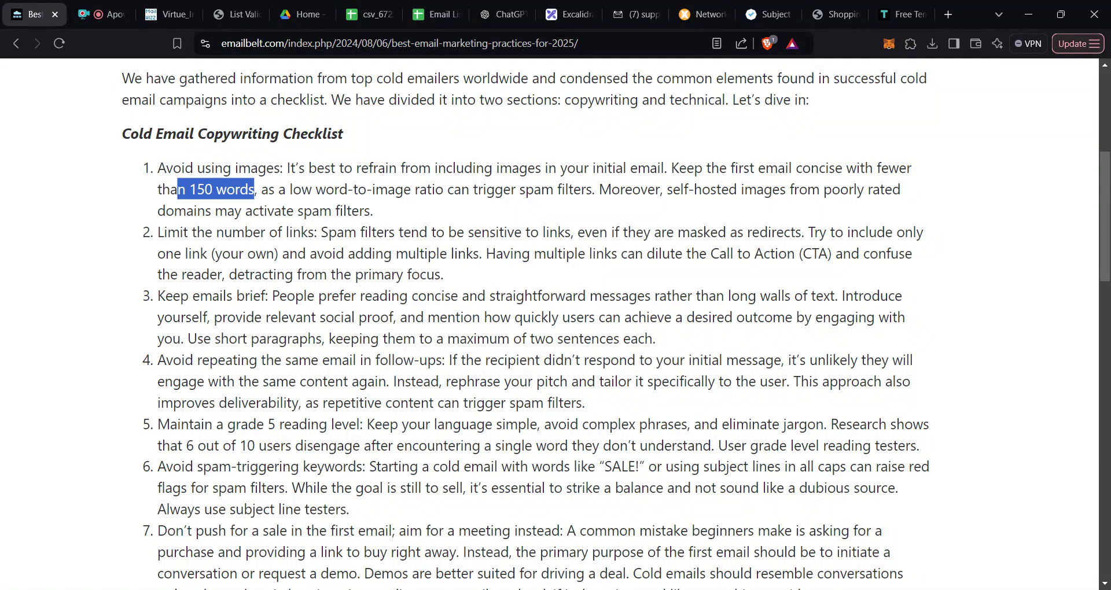
{"action": "left_click", "coordinate": [389, 224]}
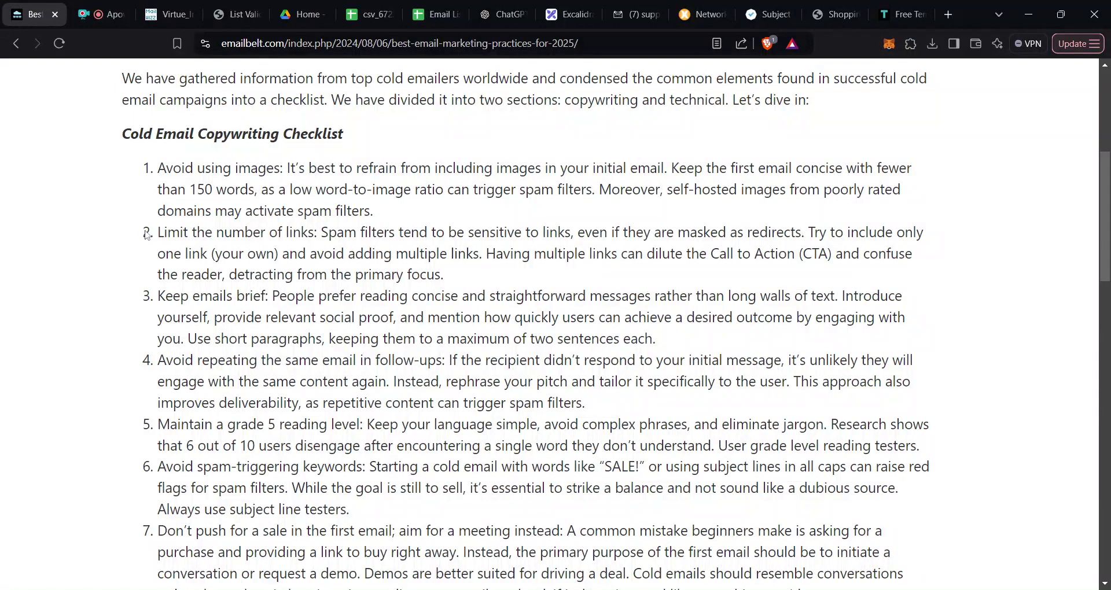
{"action": "left_click_drag", "start_coordinate": [158, 234], "coordinate": [371, 275]}
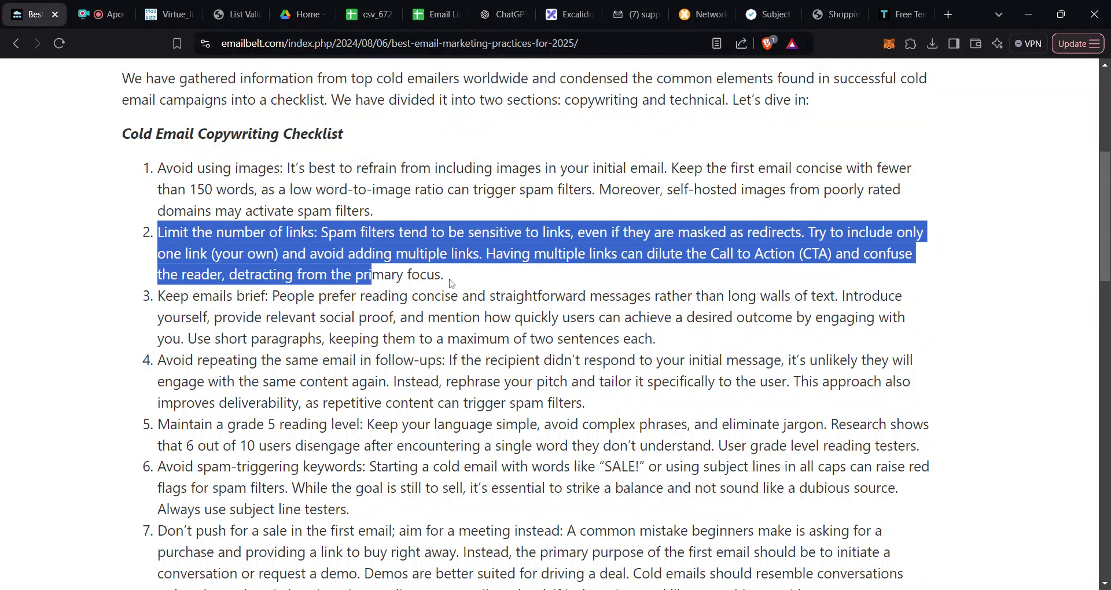
{"action": "left_click_drag", "start_coordinate": [451, 277], "coordinate": [151, 231]}
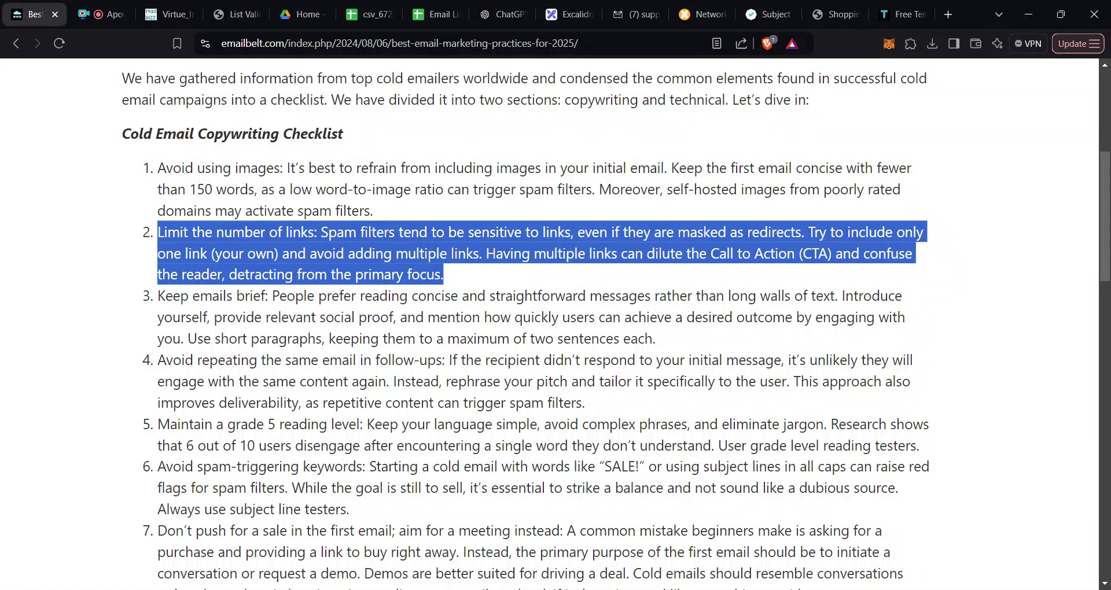
{"action": "double_click", "coordinate": [295, 253]}
{"action": "left_click_drag", "start_coordinate": [818, 232], "coordinate": [819, 254]}
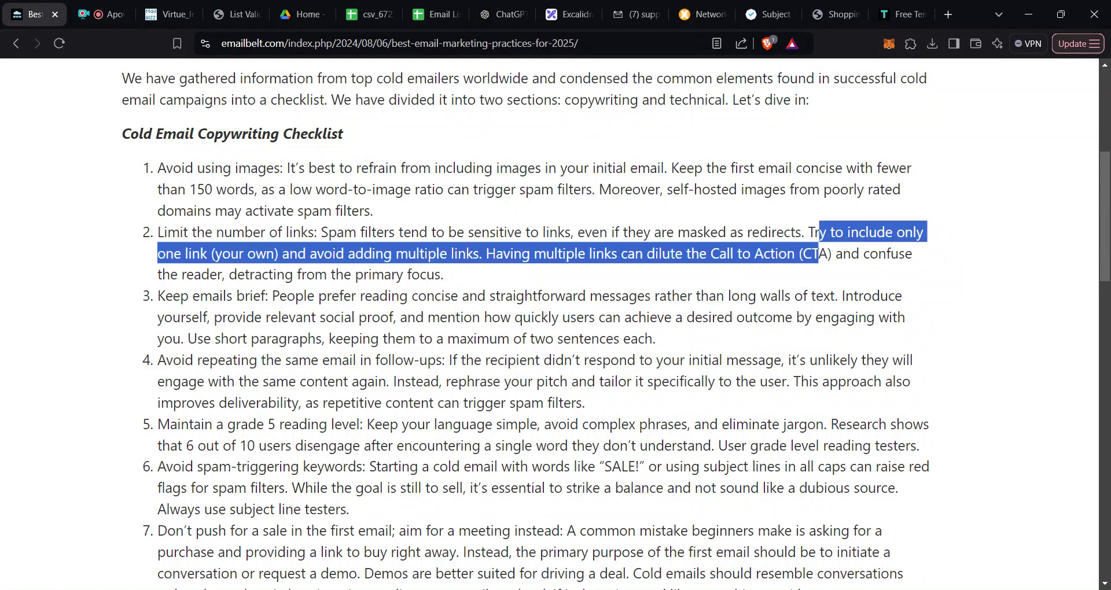
{"action": "left_click", "coordinate": [818, 254]}
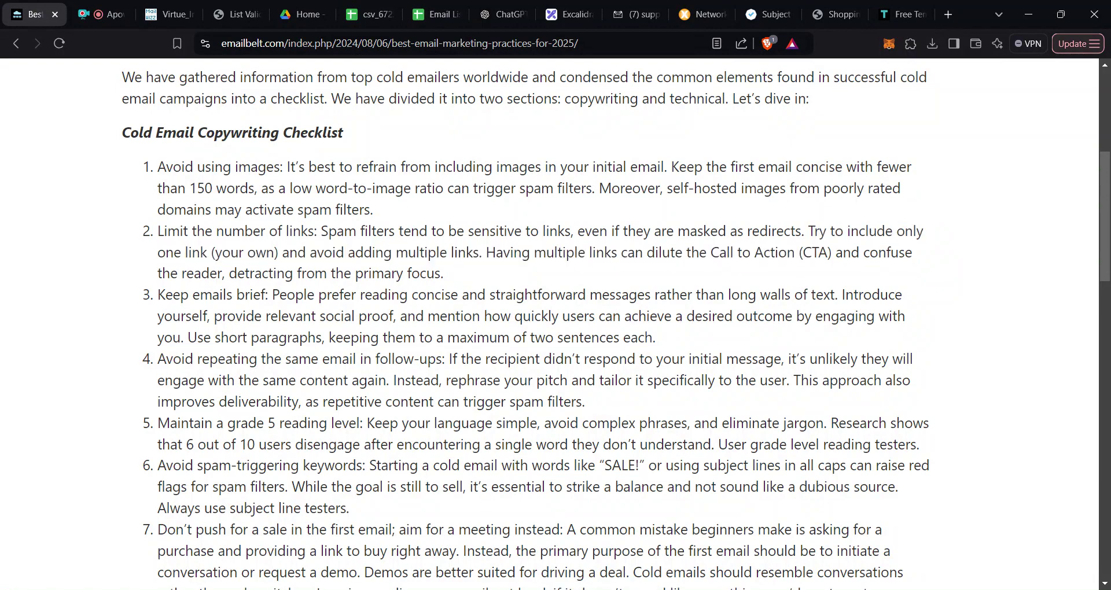
{"action": "left_click_drag", "start_coordinate": [268, 295], "coordinate": [157, 295]}
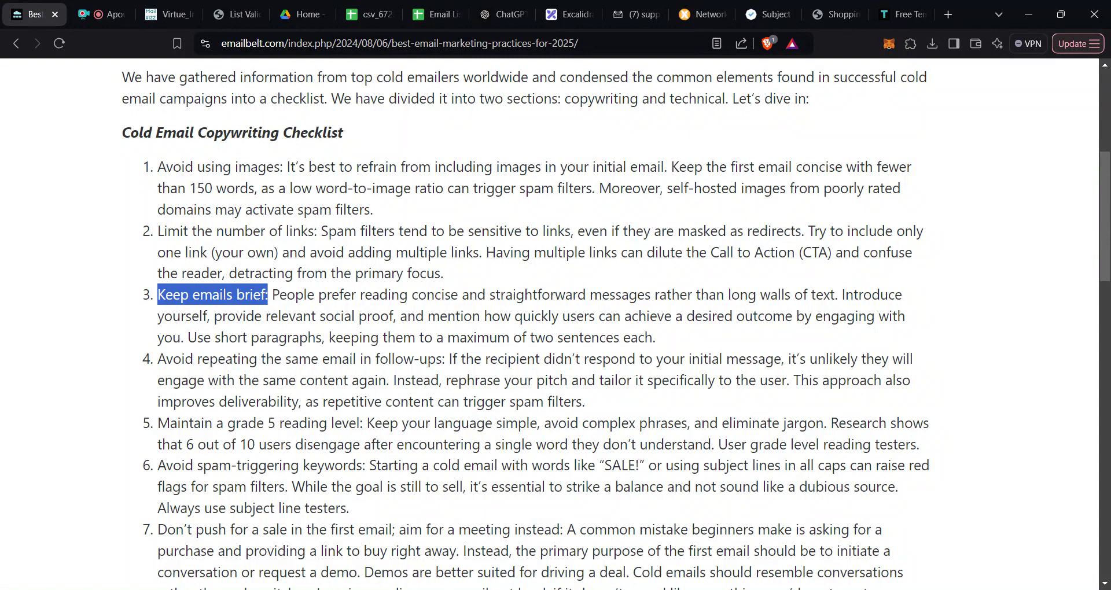
{"action": "scroll", "coordinate": [550, 324], "scroll_direction": "down", "scroll_amount": 1}
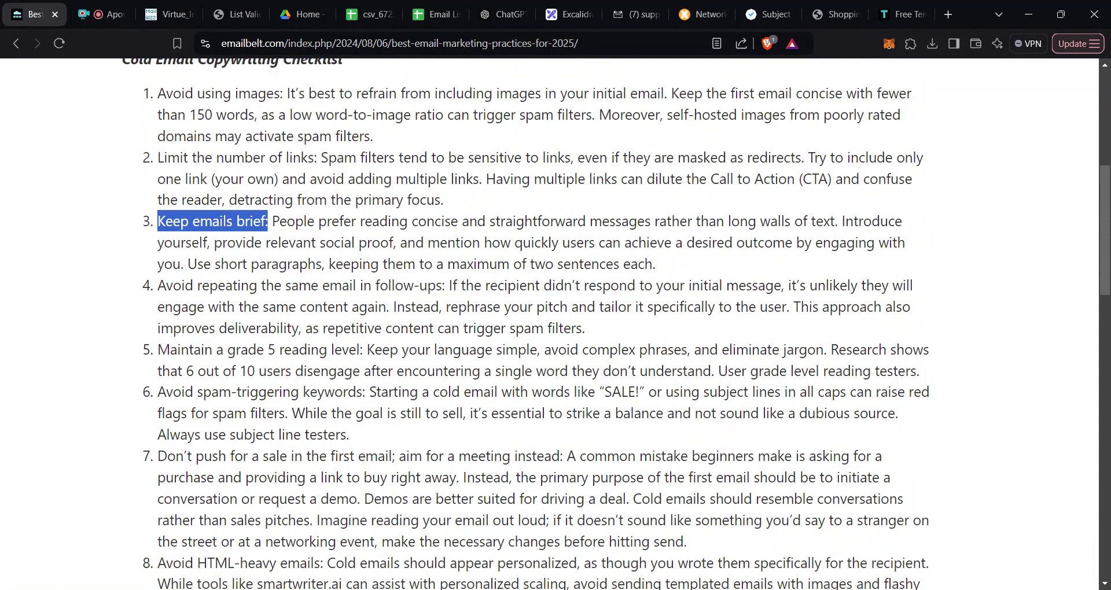
{"action": "left_click_drag", "start_coordinate": [157, 285], "coordinate": [442, 285]}
{"action": "left_click", "coordinate": [443, 285]}
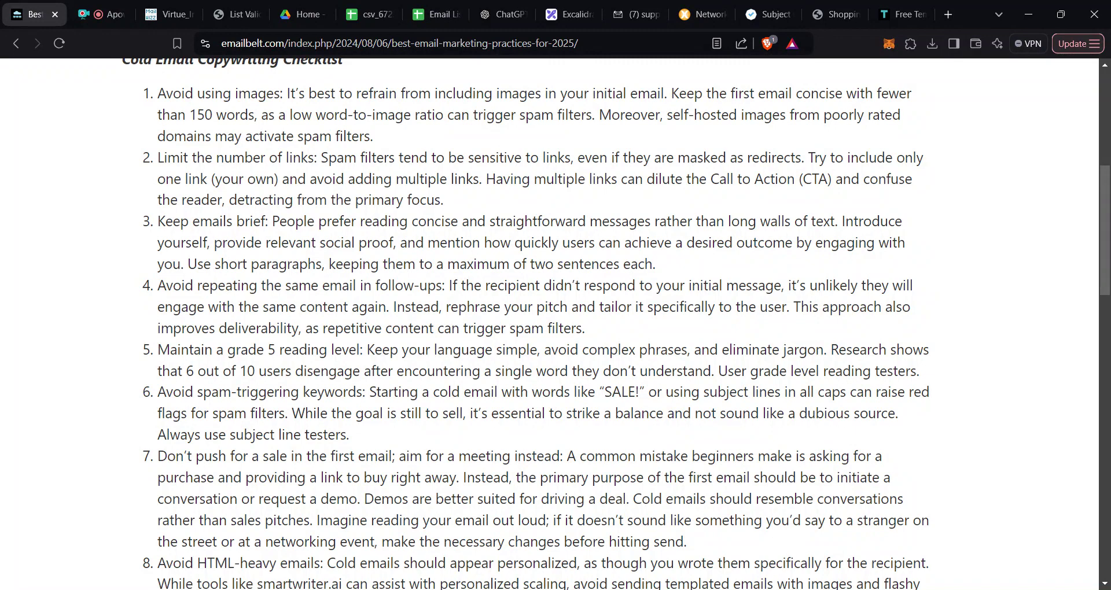
{"action": "left_click_drag", "start_coordinate": [240, 349], "coordinate": [349, 350]}
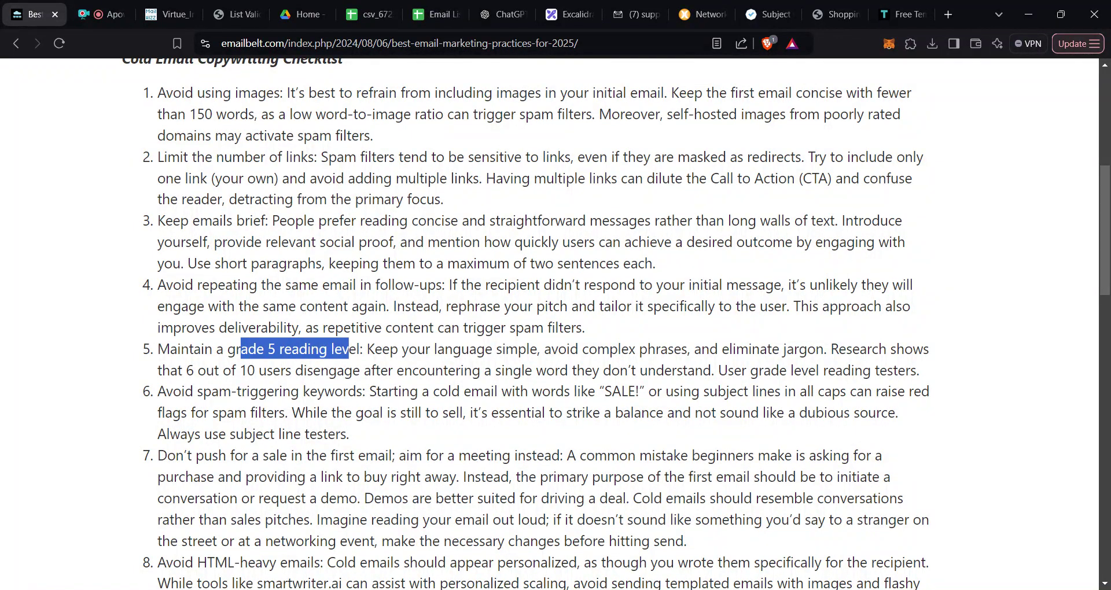
{"action": "scroll", "coordinate": [349, 349], "scroll_direction": "down", "scroll_amount": 1}
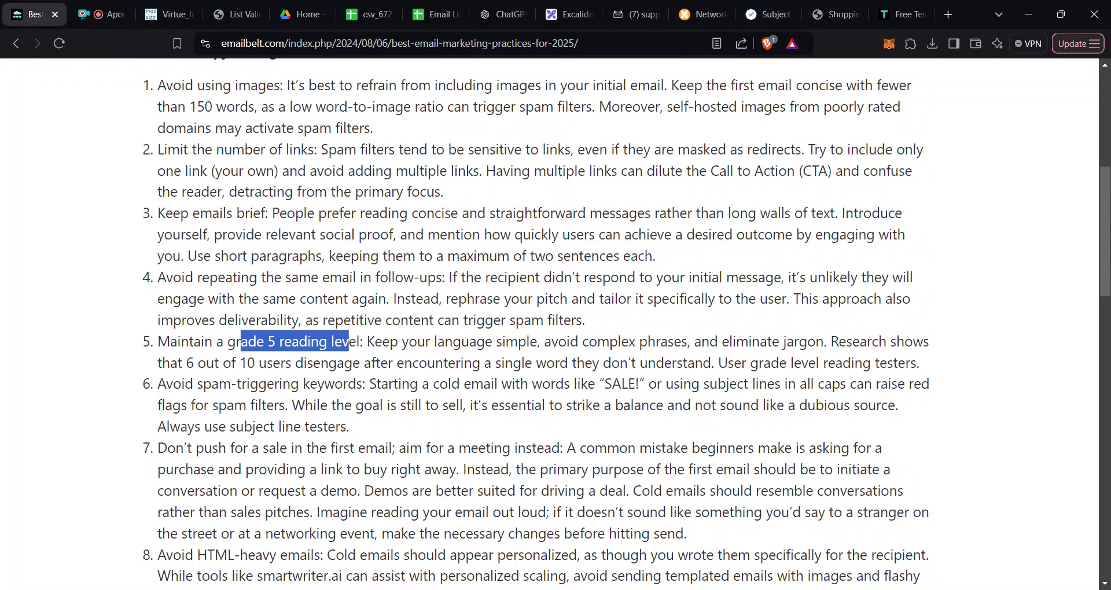
{"action": "left_click", "coordinate": [373, 427]}
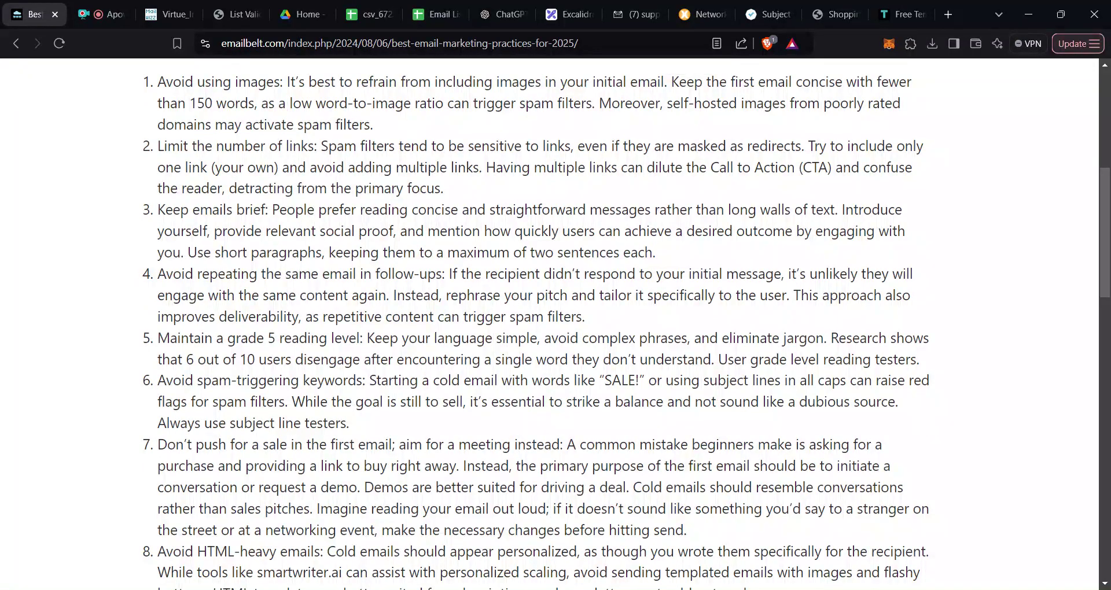
{"action": "left_click_drag", "start_coordinate": [157, 382], "coordinate": [369, 382]}
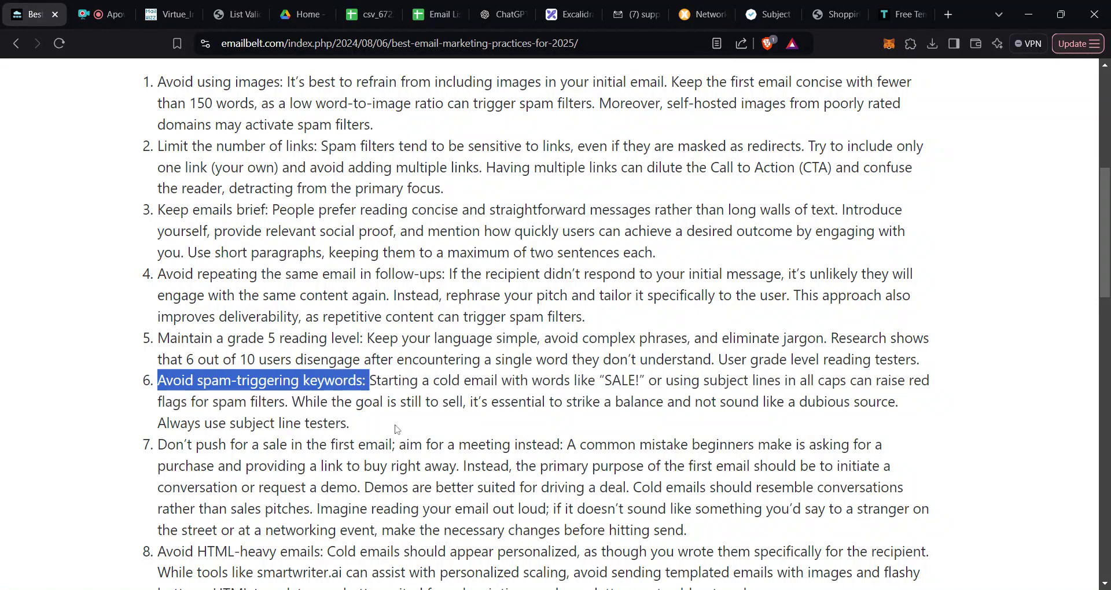
{"action": "left_click_drag", "start_coordinate": [383, 433], "coordinate": [174, 382]}
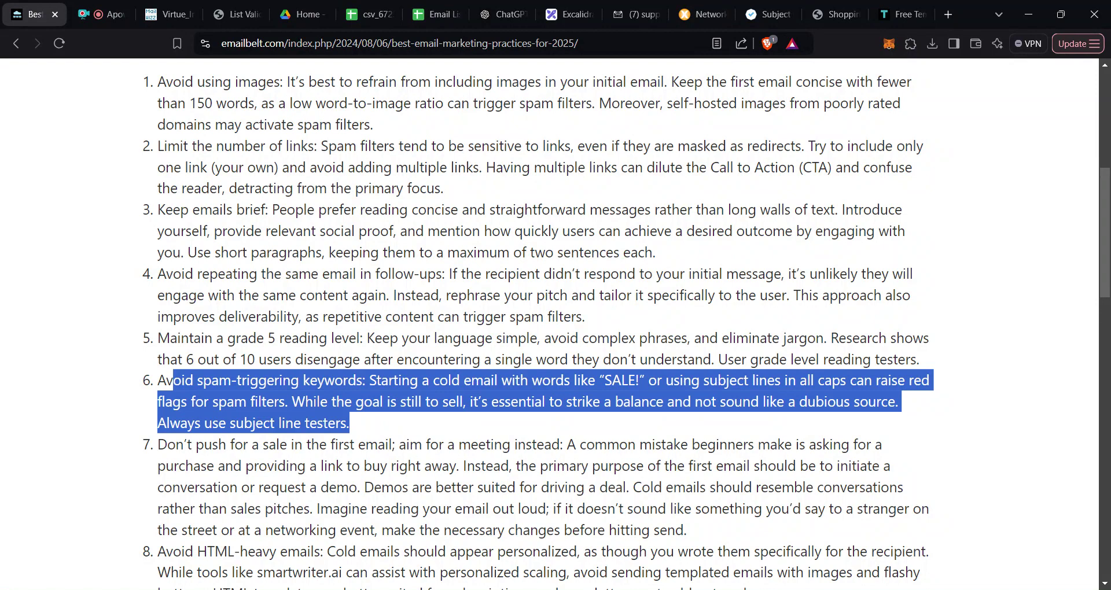
{"action": "left_click", "coordinate": [367, 437]}
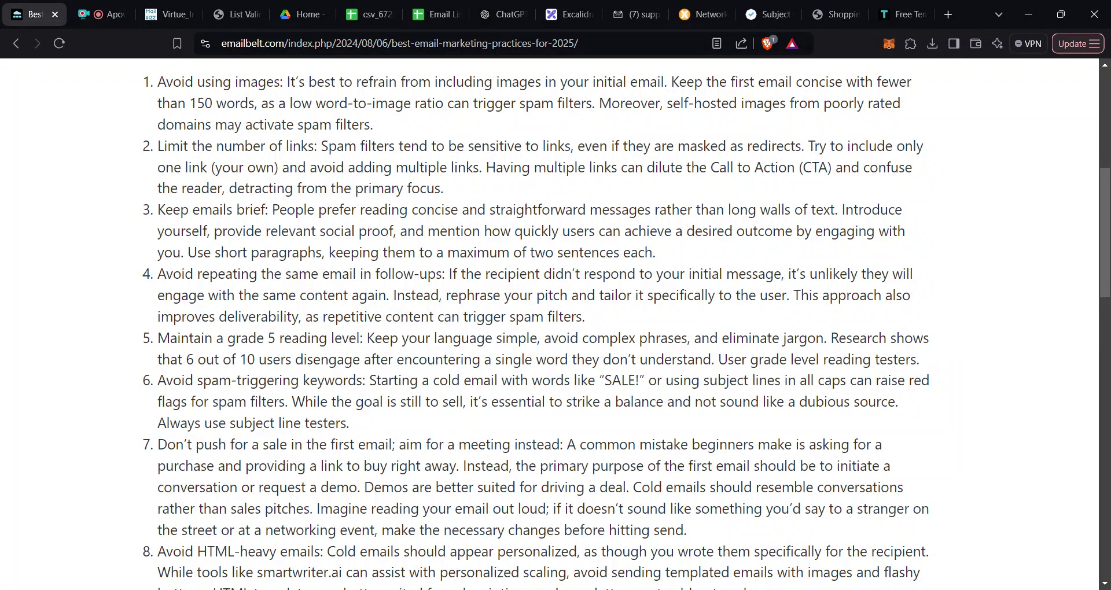
{"action": "left_click_drag", "start_coordinate": [604, 380], "coordinate": [649, 402]}
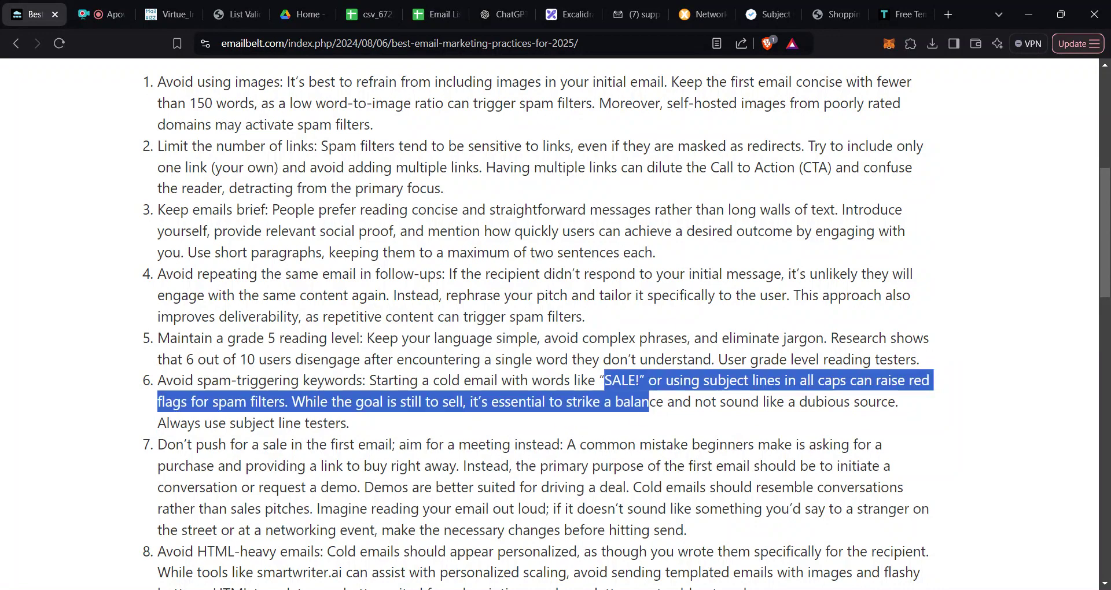
{"action": "left_click", "coordinate": [359, 433]}
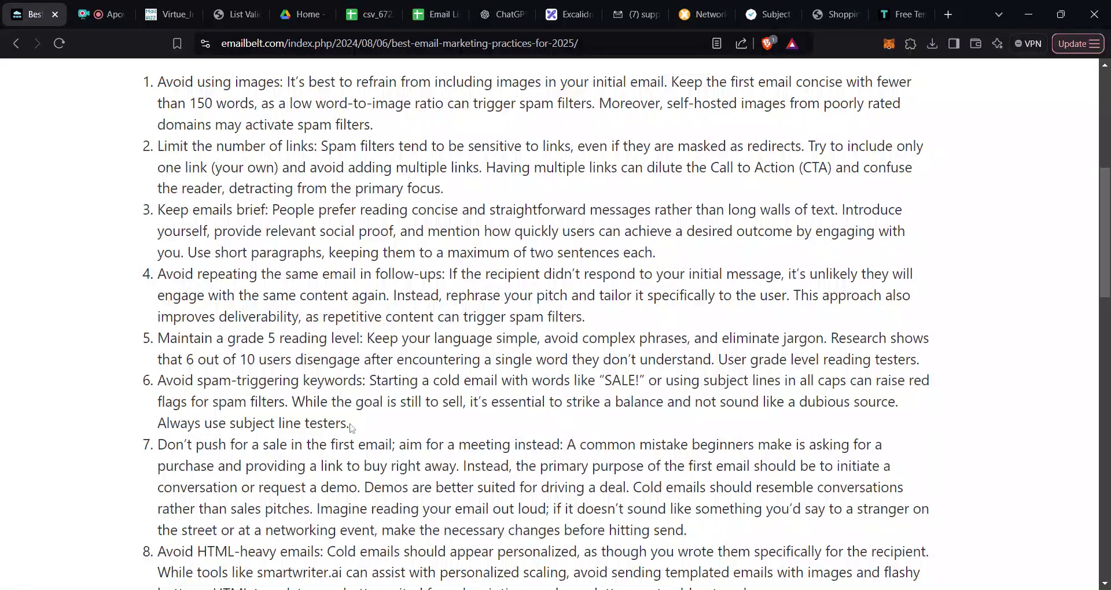
{"action": "left_click_drag", "start_coordinate": [350, 426], "coordinate": [157, 380]}
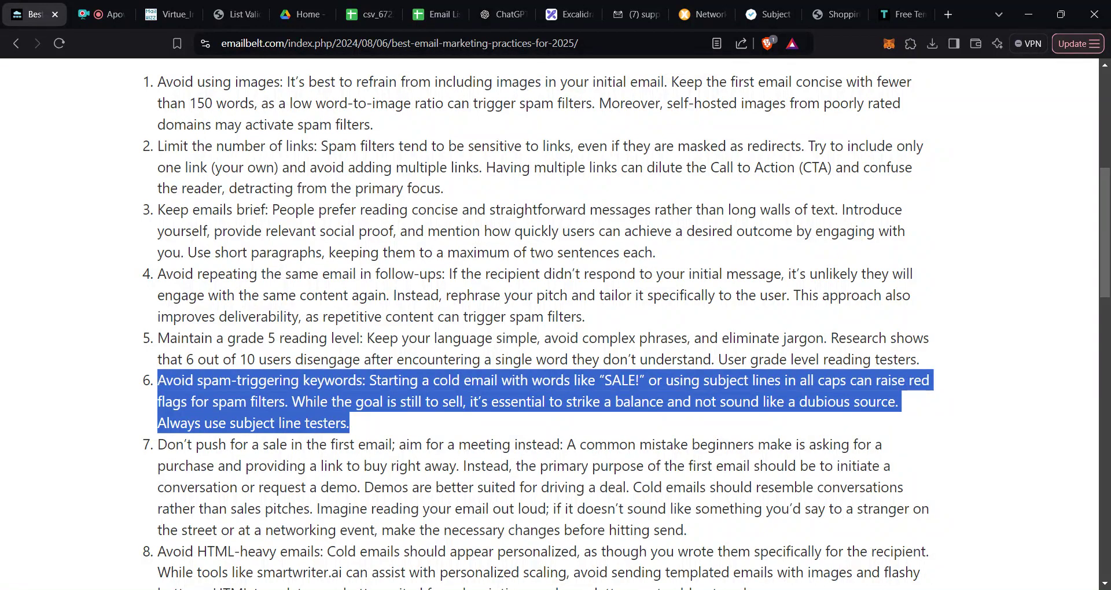
{"action": "scroll", "coordinate": [1099, 252], "scroll_direction": "down", "scroll_amount": 3}
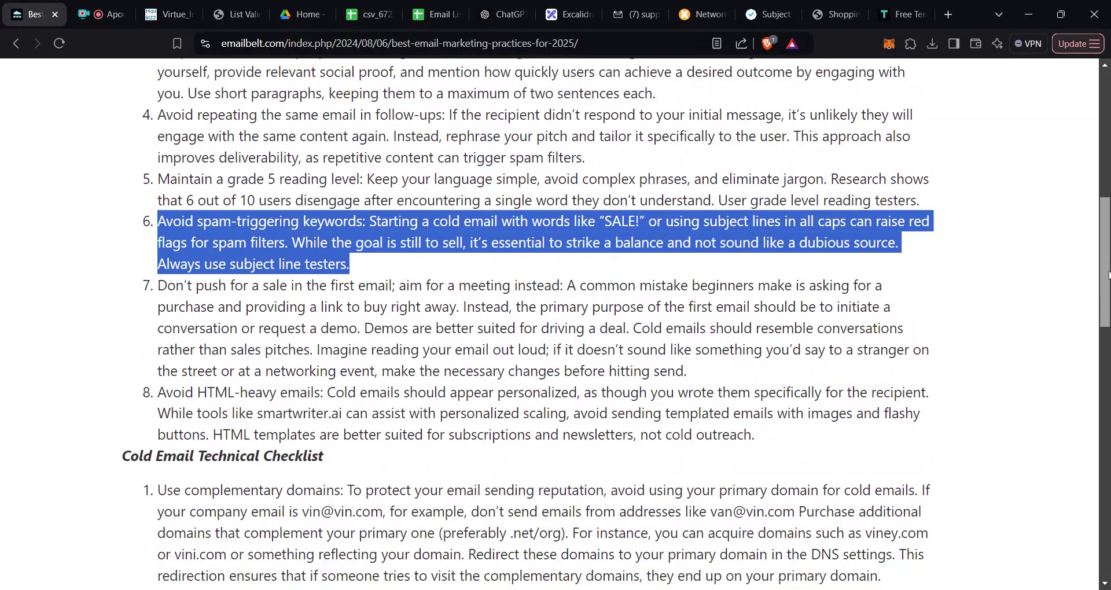
{"action": "left_click_drag", "start_coordinate": [360, 329], "coordinate": [318, 286]}
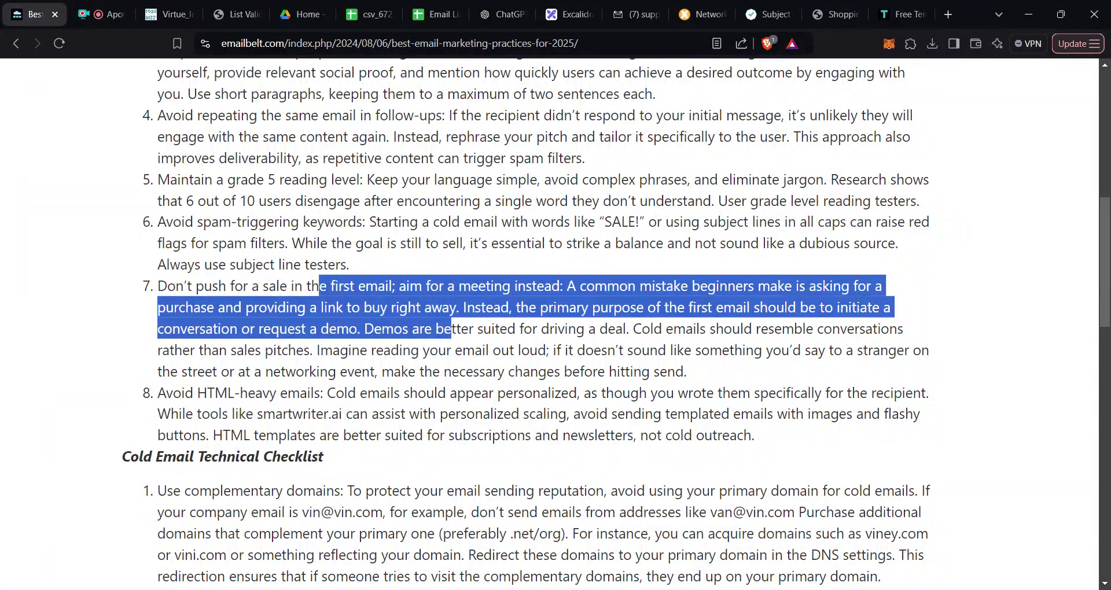
{"action": "triple_click", "coordinate": [317, 286]}
{"action": "left_click", "coordinate": [318, 286]}
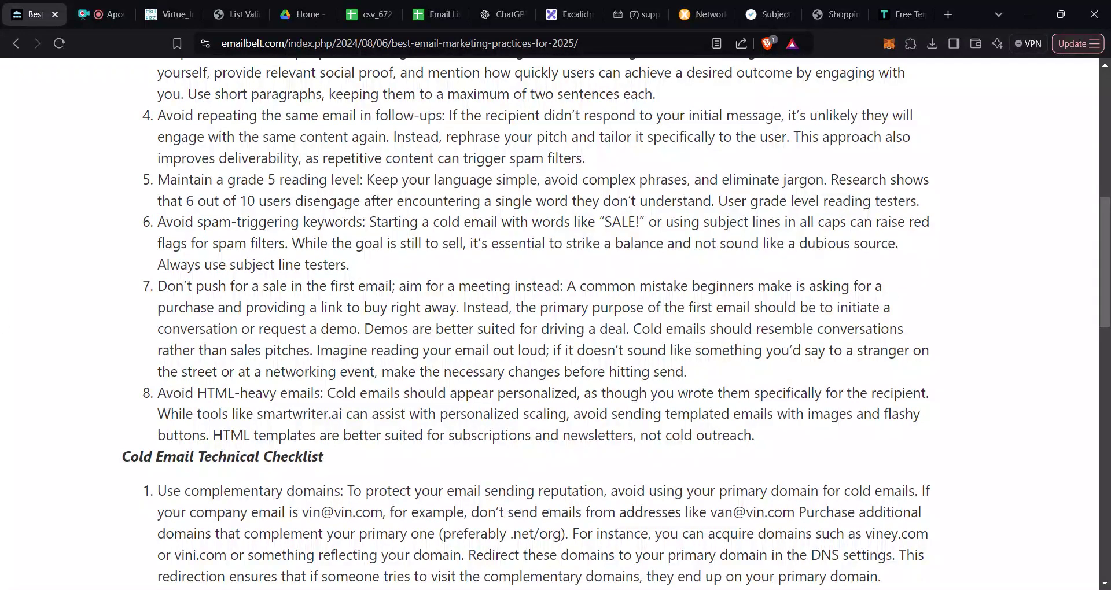
{"action": "left_click_drag", "start_coordinate": [158, 394], "coordinate": [315, 436]}
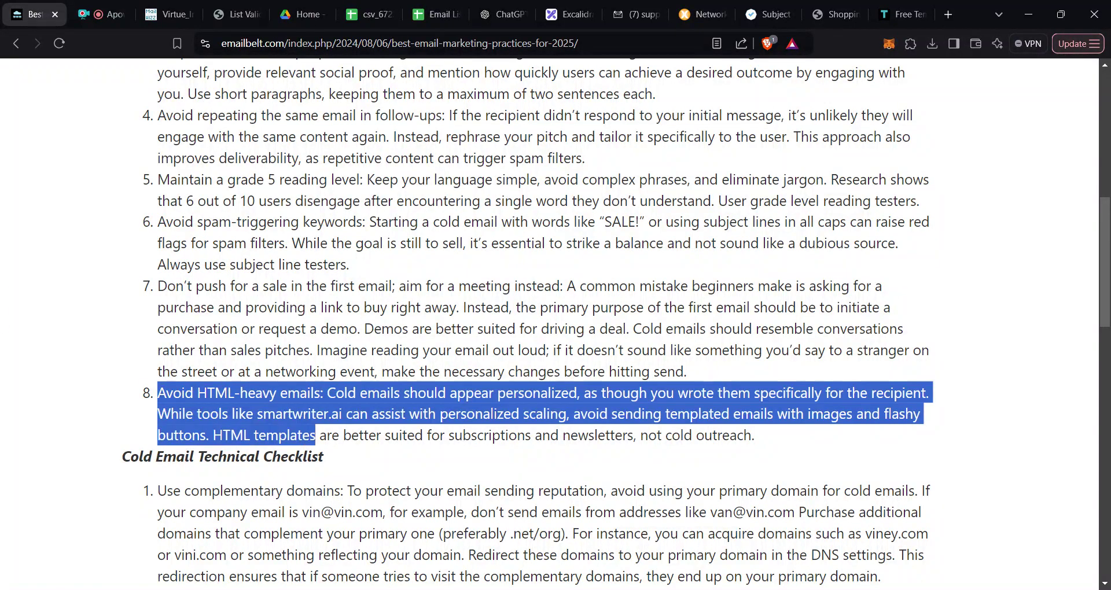
{"action": "left_click_drag", "start_coordinate": [325, 400], "coordinate": [182, 398]}
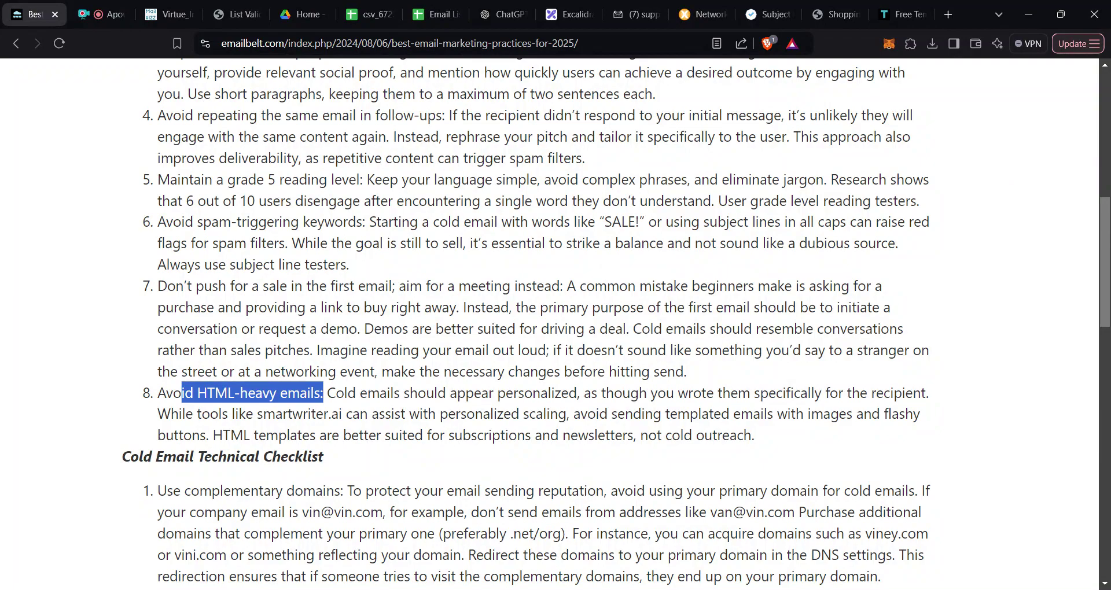
{"action": "left_click_drag", "start_coordinate": [1108, 214], "coordinate": [1109, 269]}
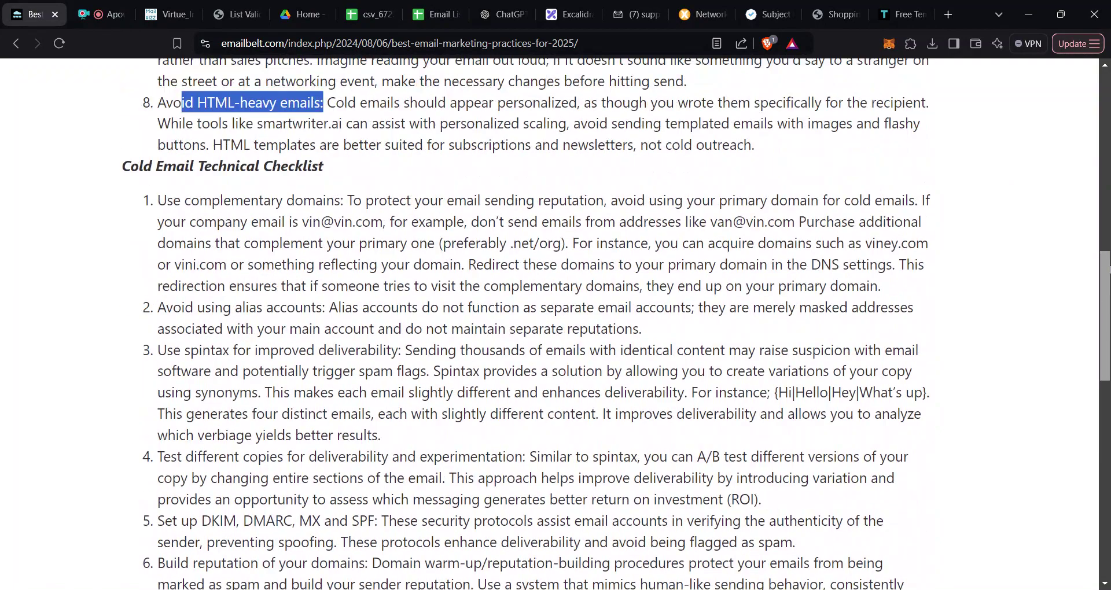
{"action": "double_click", "coordinate": [294, 308]}
{"action": "left_click", "coordinate": [294, 307]}
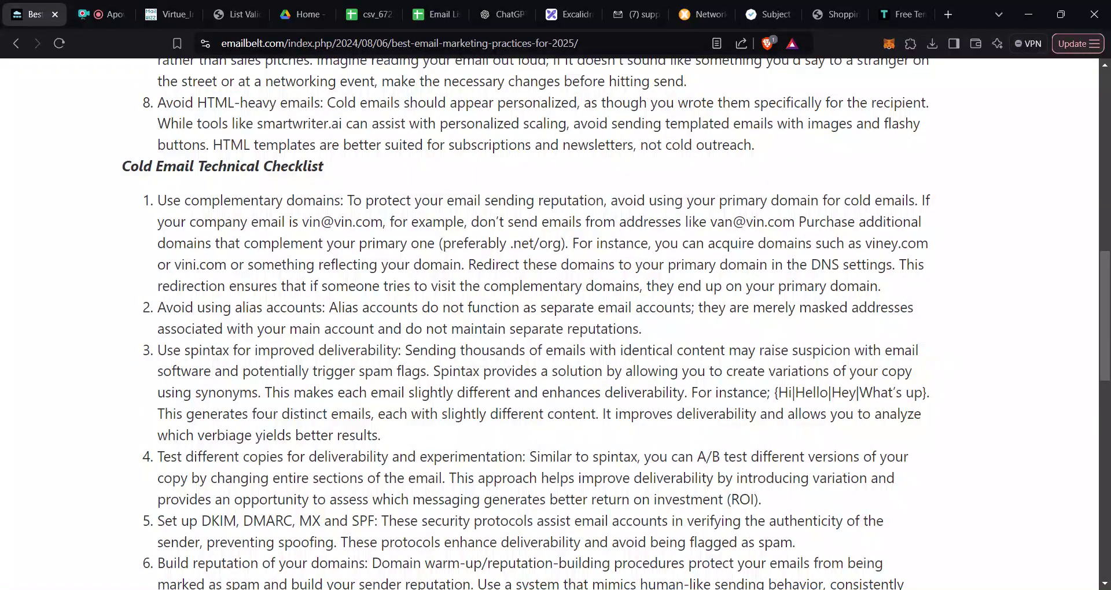
{"action": "scroll", "coordinate": [242, 260], "scroll_direction": "down", "scroll_amount": 1}
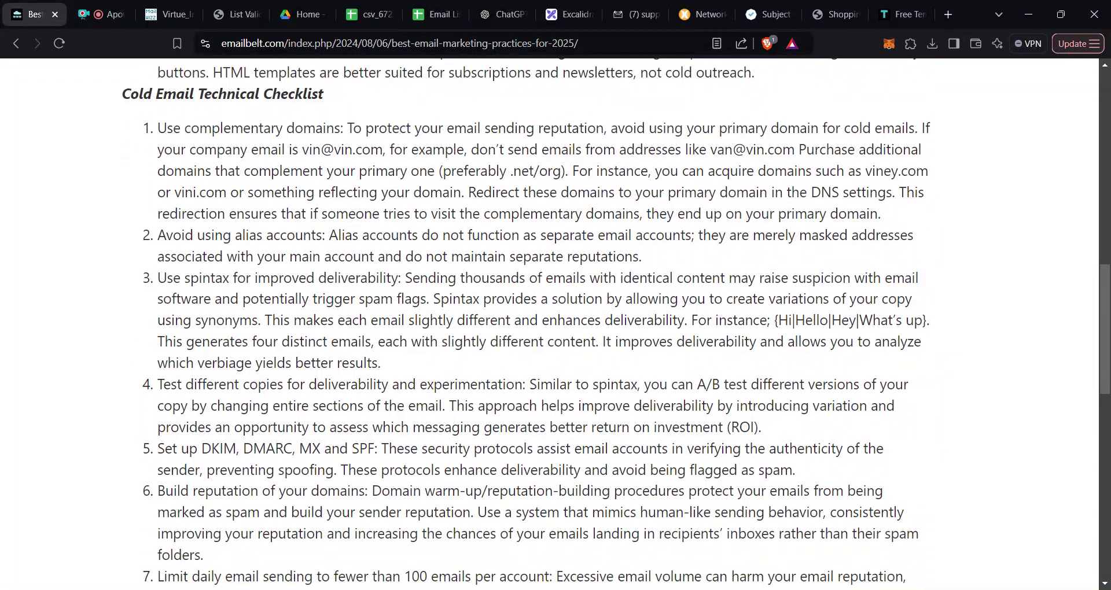
{"action": "scroll", "coordinate": [162, 214], "scroll_direction": "up", "scroll_amount": 1}
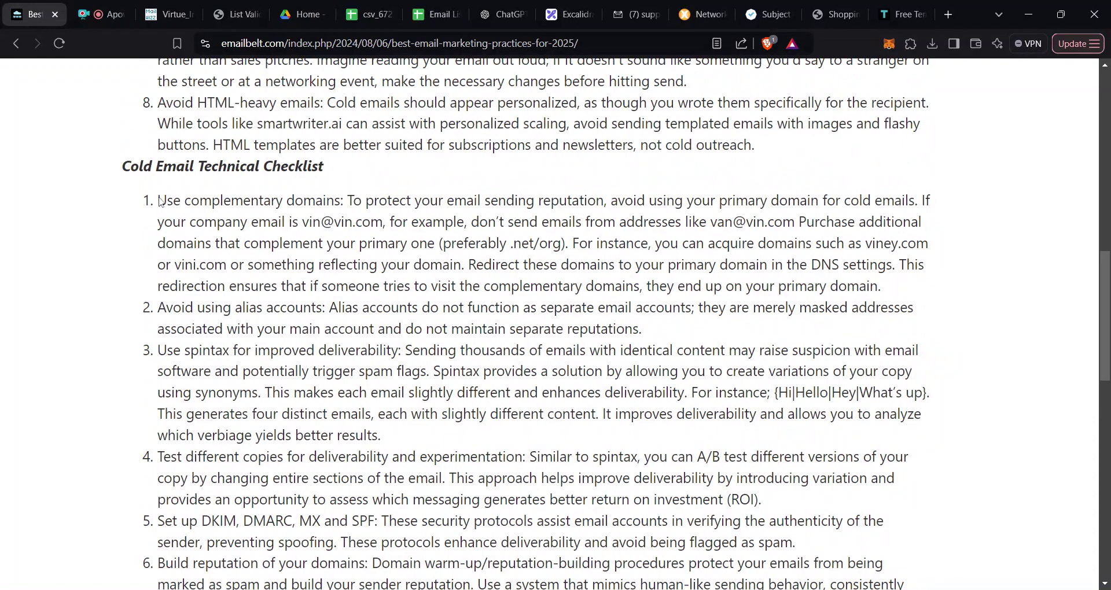
{"action": "left_click_drag", "start_coordinate": [160, 201], "coordinate": [343, 200]}
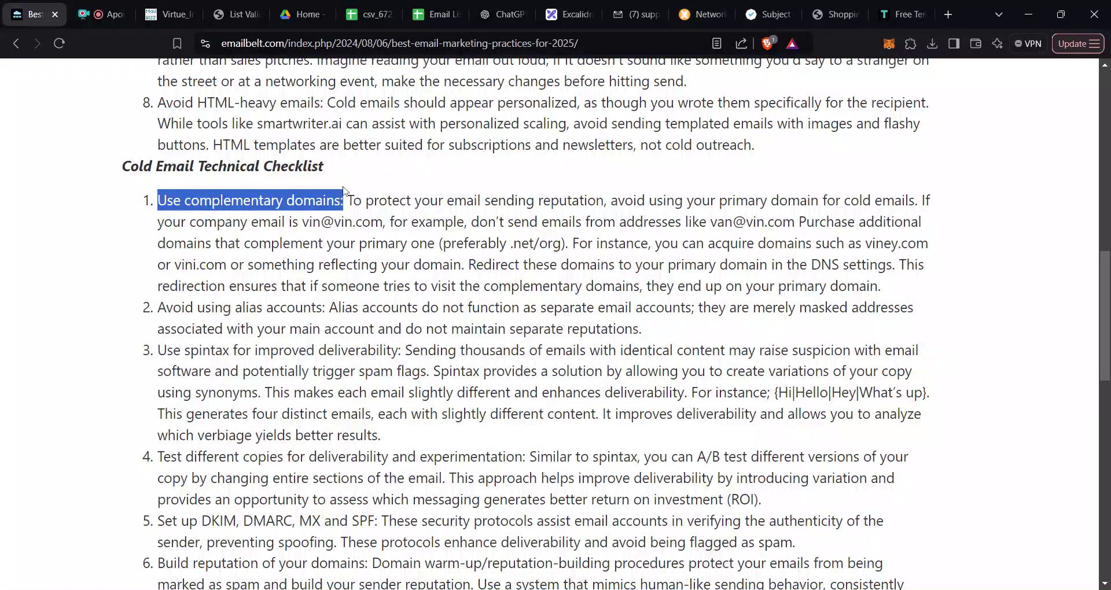
{"action": "scroll", "coordinate": [343, 200], "scroll_direction": "up", "scroll_amount": 2}
{"action": "scroll", "coordinate": [343, 200], "scroll_direction": "up", "scroll_amount": 2}
{"action": "scroll", "coordinate": [343, 199], "scroll_direction": "down", "scroll_amount": 2}
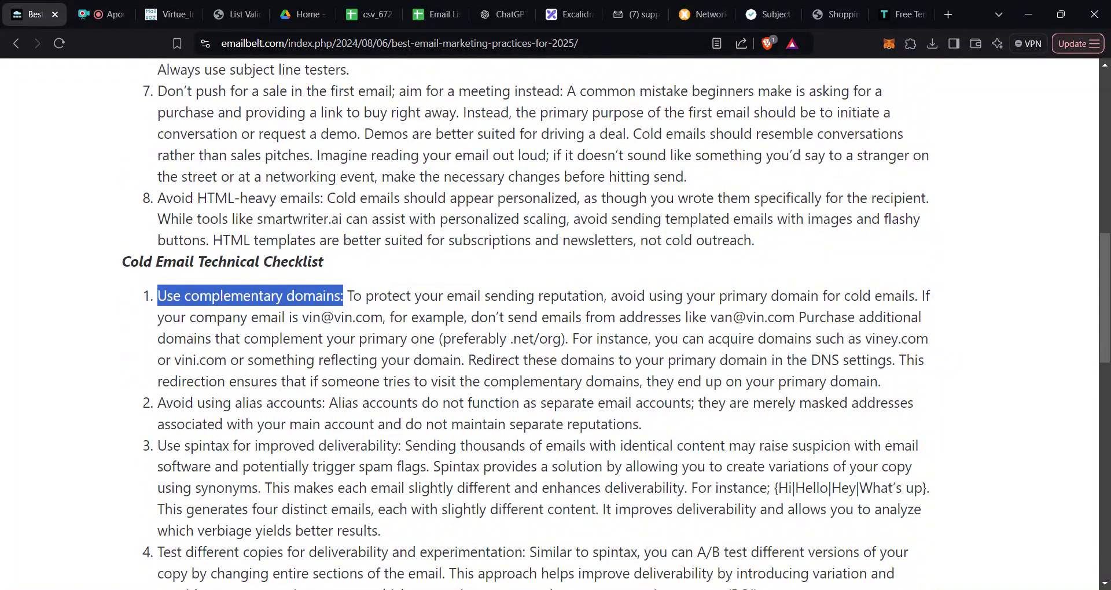
{"action": "left_click", "coordinate": [343, 199]}
{"action": "left_click_drag", "start_coordinate": [182, 296], "coordinate": [387, 317]}
{"action": "left_click", "coordinate": [386, 318]}
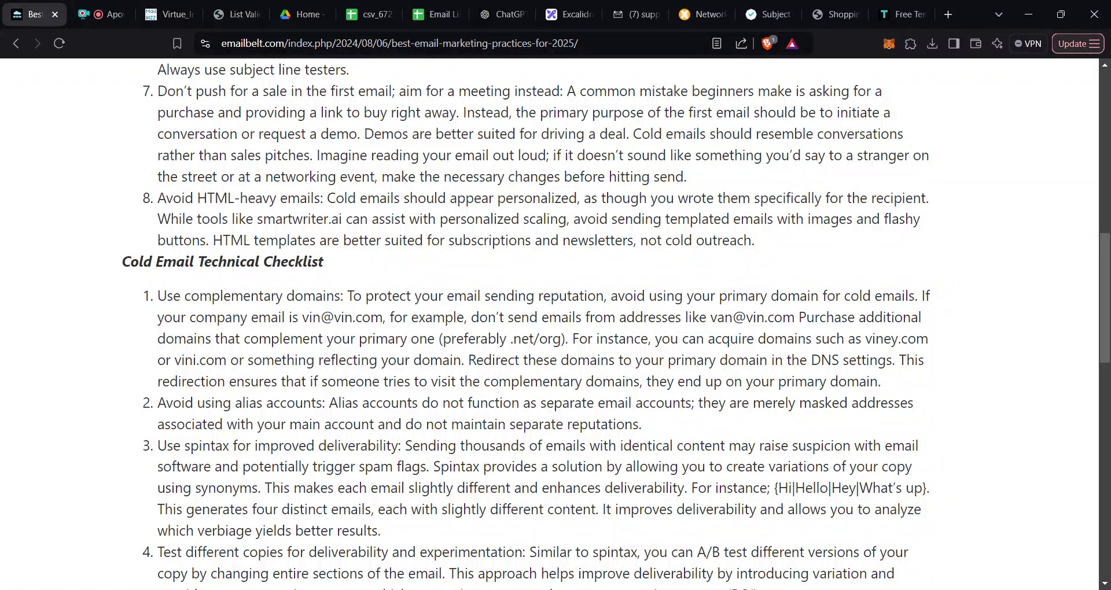
{"action": "left_click_drag", "start_coordinate": [334, 317], "coordinate": [383, 317]}
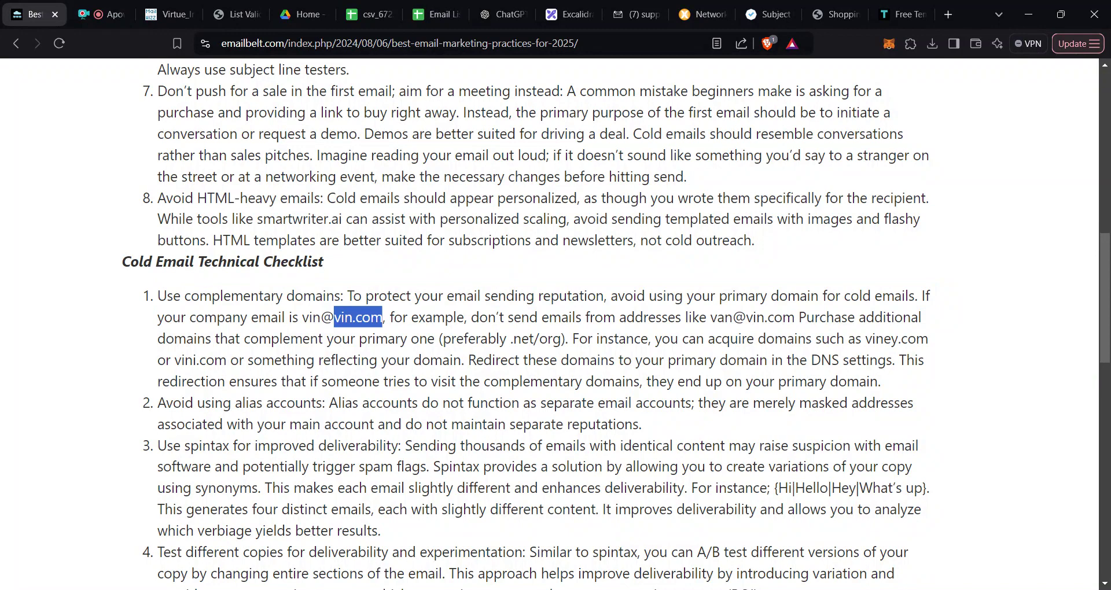
{"action": "scroll", "coordinate": [382, 317], "scroll_direction": "down", "scroll_amount": 1}
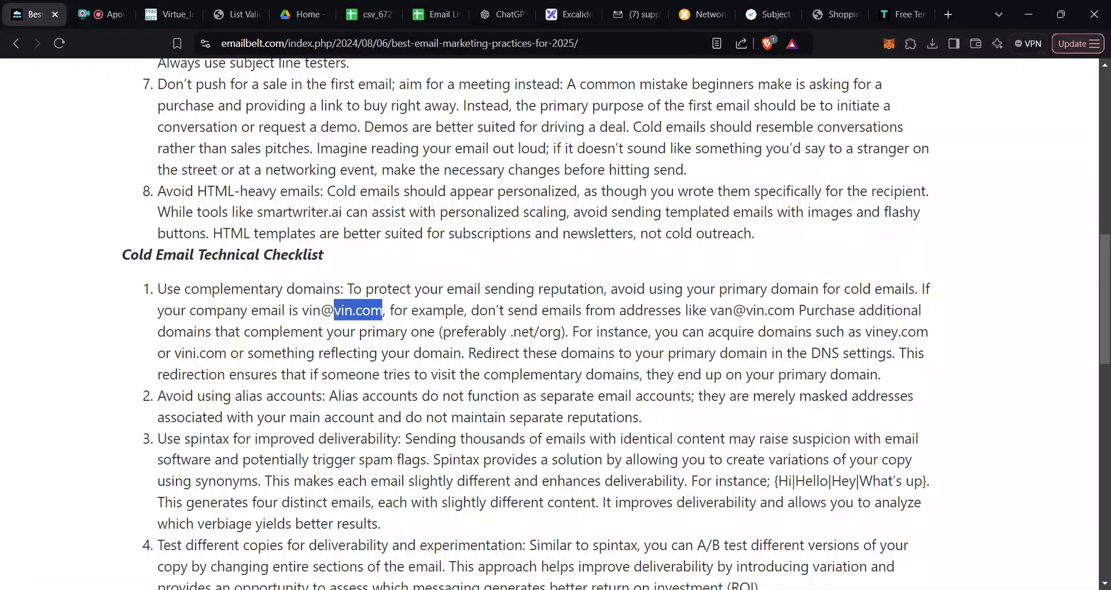
{"action": "left_click", "coordinate": [383, 317]}
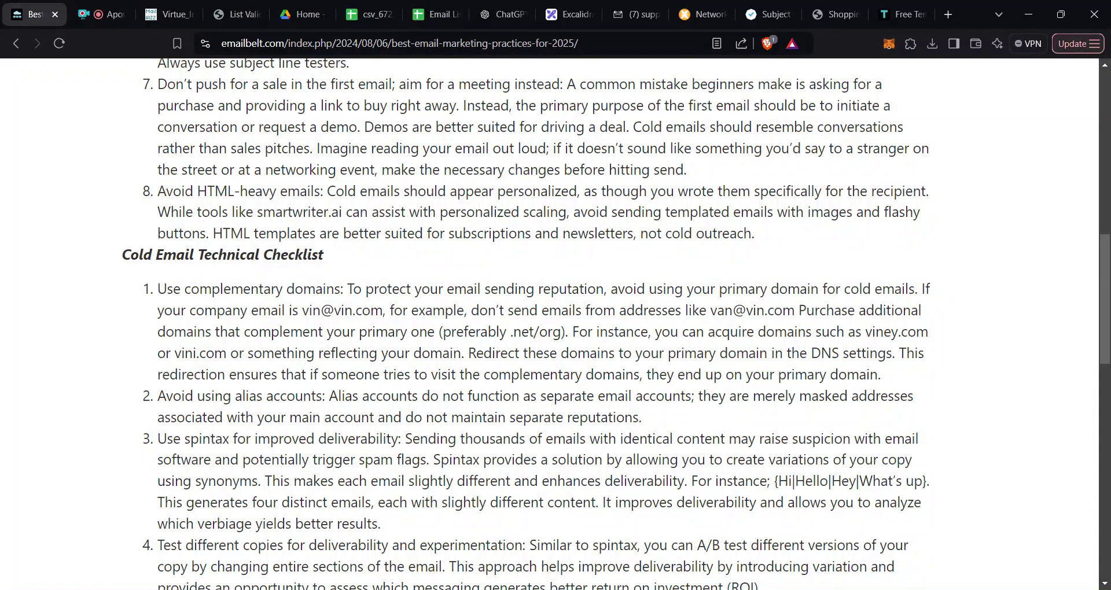
{"action": "left_click_drag", "start_coordinate": [618, 288], "coordinate": [915, 289]}
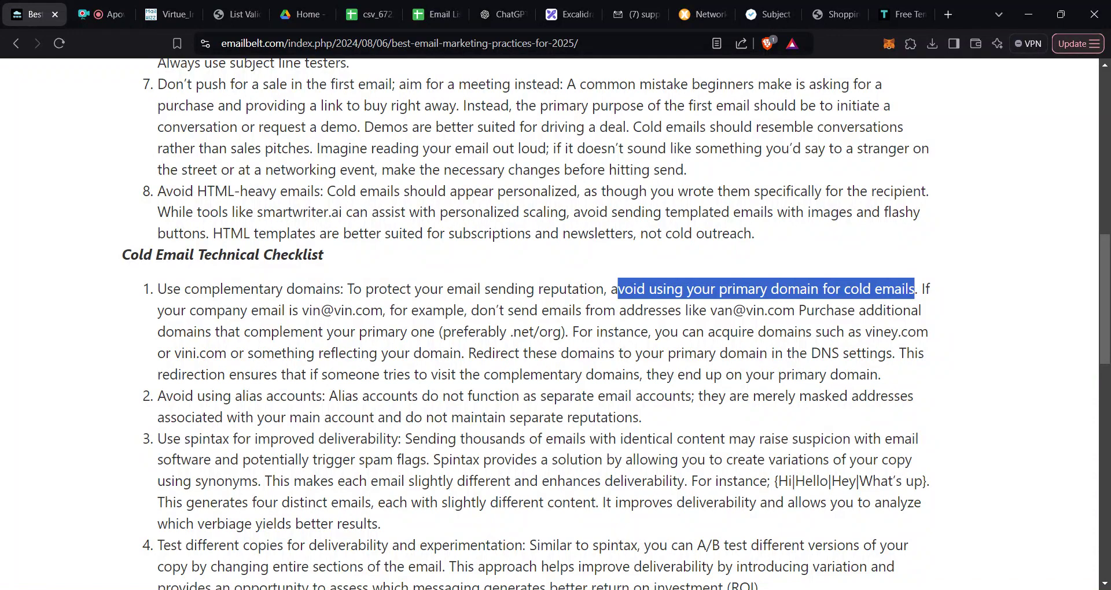
Step: Highlight the alias accounts tip and its explanation, then the spintax tip
{"action": "scroll", "coordinate": [555, 325], "scroll_direction": "down", "scroll_amount": 1}
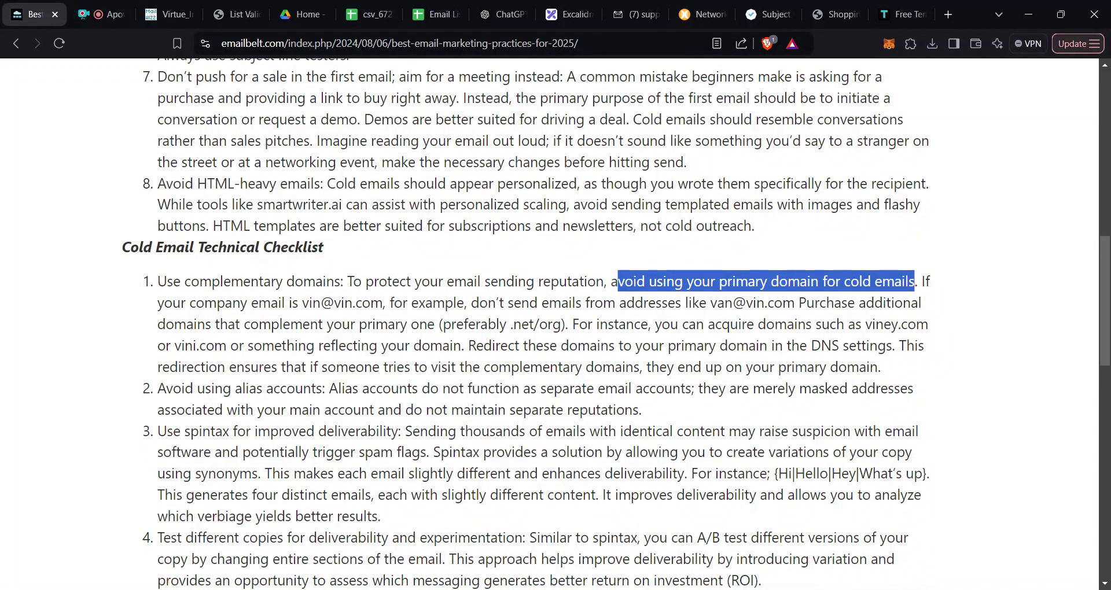
{"action": "left_click", "coordinate": [257, 384]}
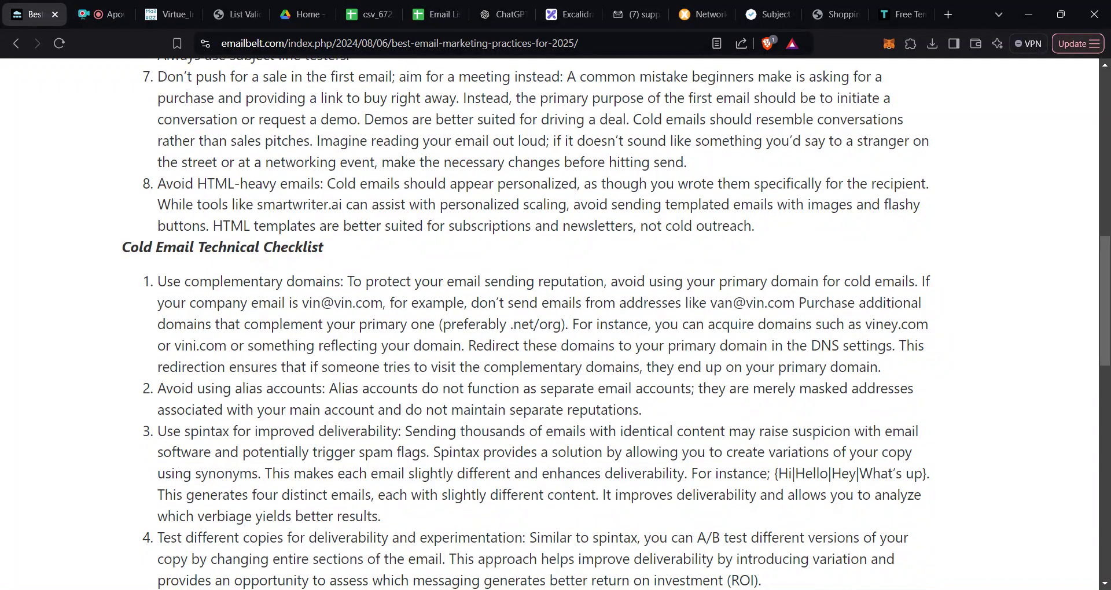
{"action": "left_click_drag", "start_coordinate": [157, 388], "coordinate": [329, 388]}
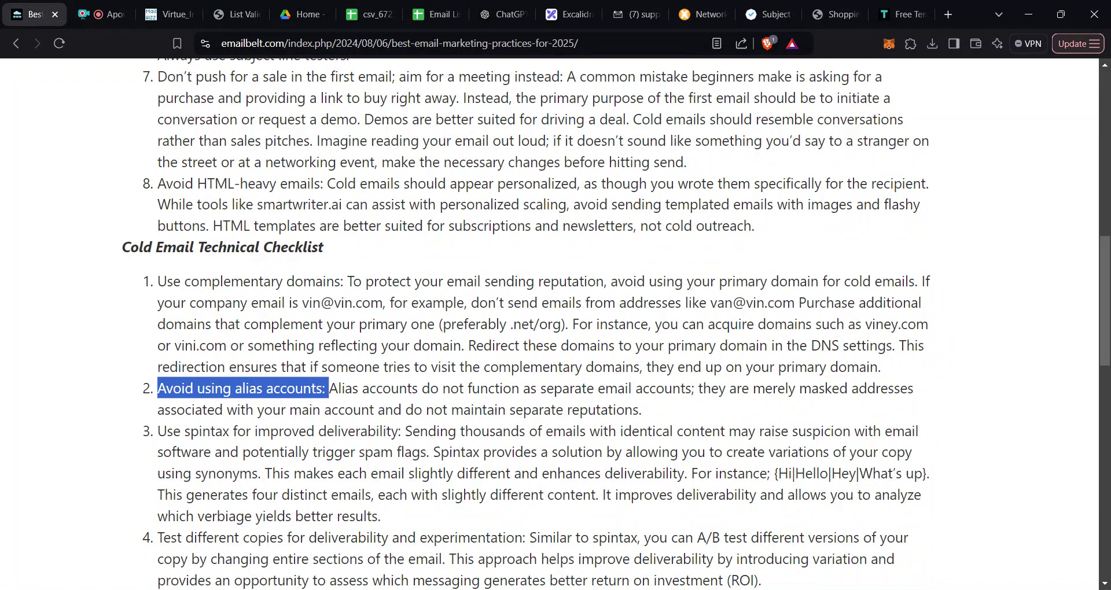
{"action": "left_click", "coordinate": [329, 388]}
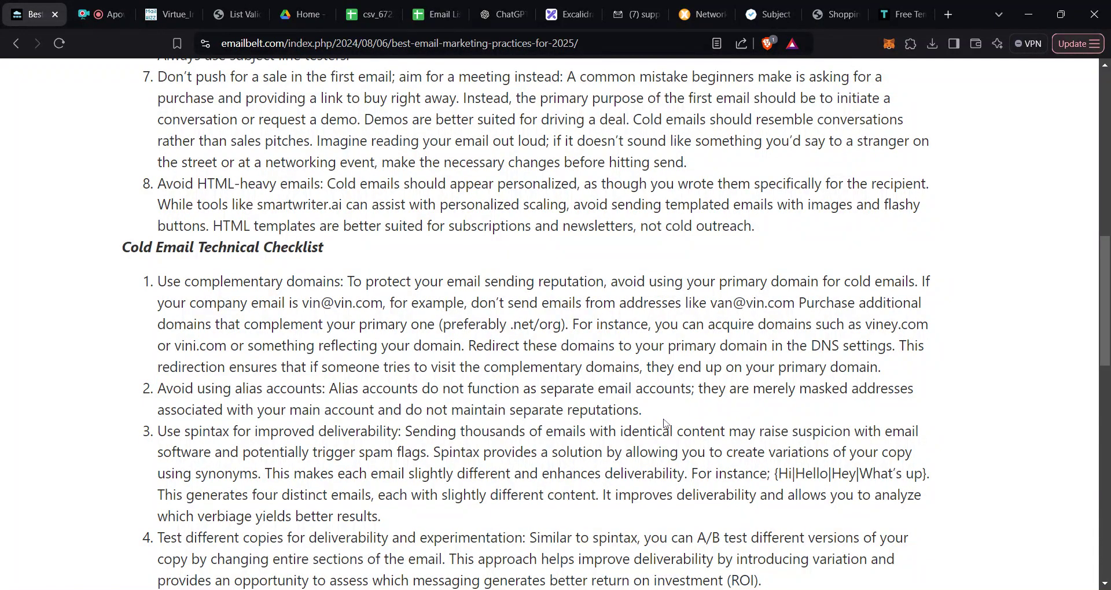
{"action": "left_click_drag", "start_coordinate": [651, 411], "coordinate": [481, 389]}
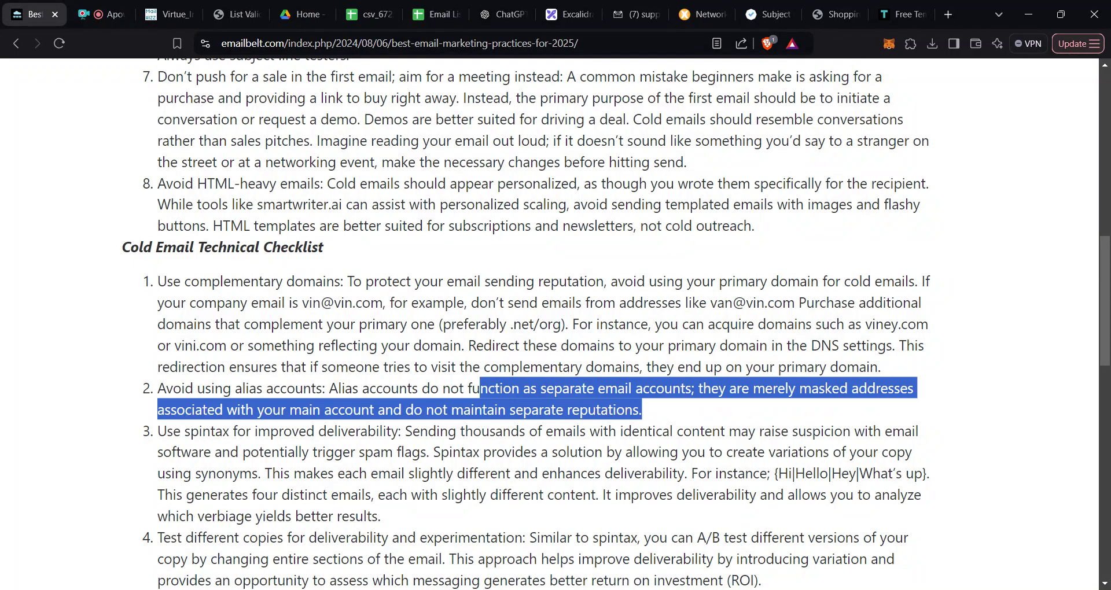
{"action": "left_click_drag", "start_coordinate": [158, 431], "coordinate": [303, 452]}
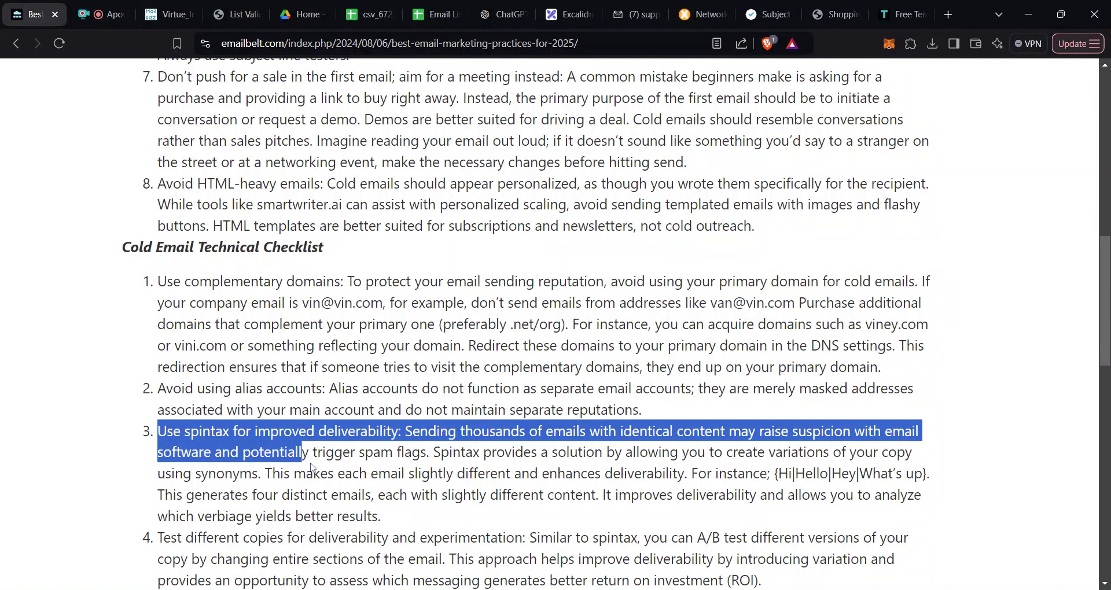
{"action": "scroll", "coordinate": [1106, 289], "scroll_direction": "down", "scroll_amount": 4}
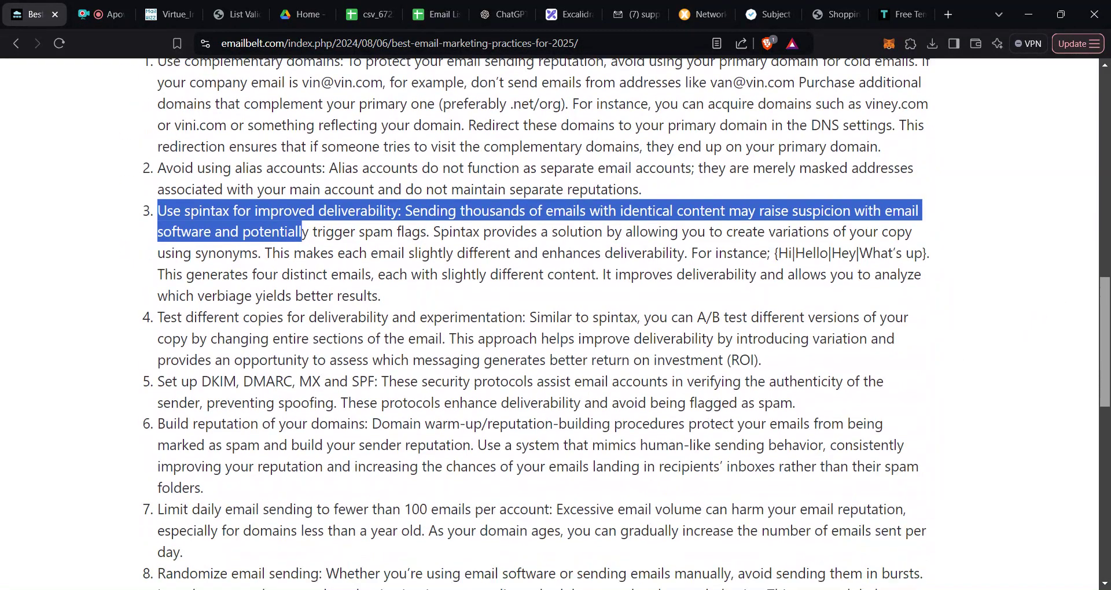
{"action": "left_click_drag", "start_coordinate": [345, 253], "coordinate": [152, 217]}
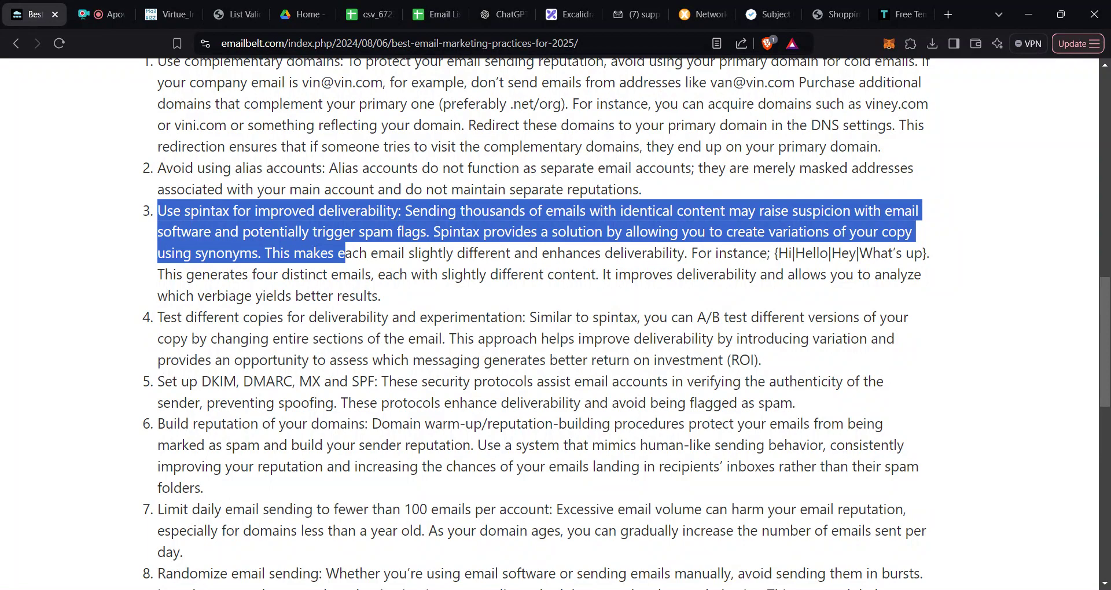
Step: Highlight the A/B testing tip in item 4 and the whole DKIM, DMARC, MX and SPF tip
{"action": "left_click_drag", "start_coordinate": [156, 318], "coordinate": [301, 339]}
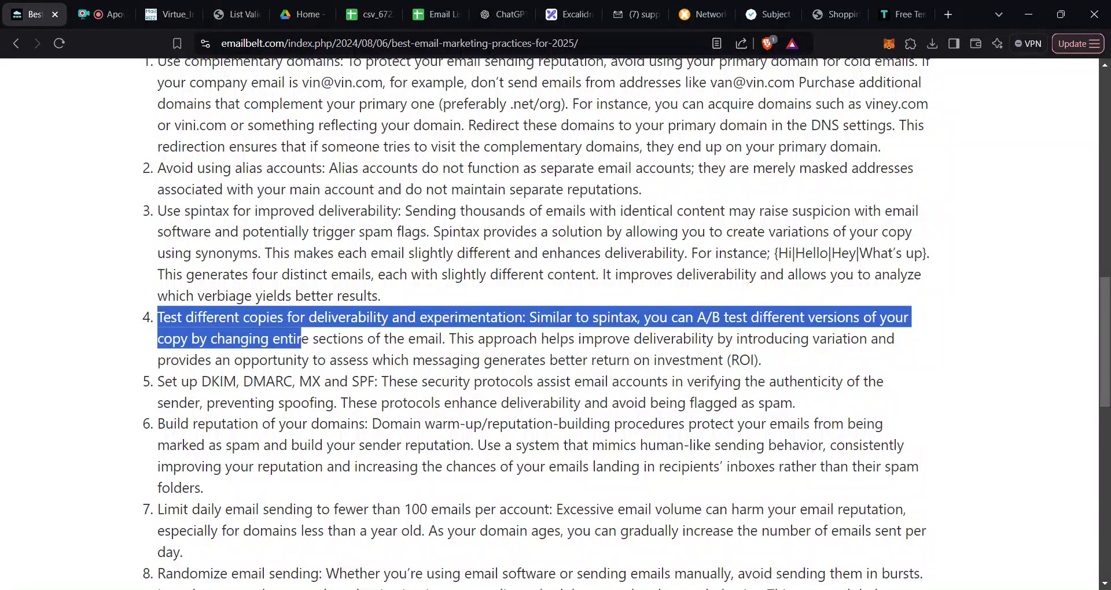
{"action": "left_click", "coordinate": [301, 338]}
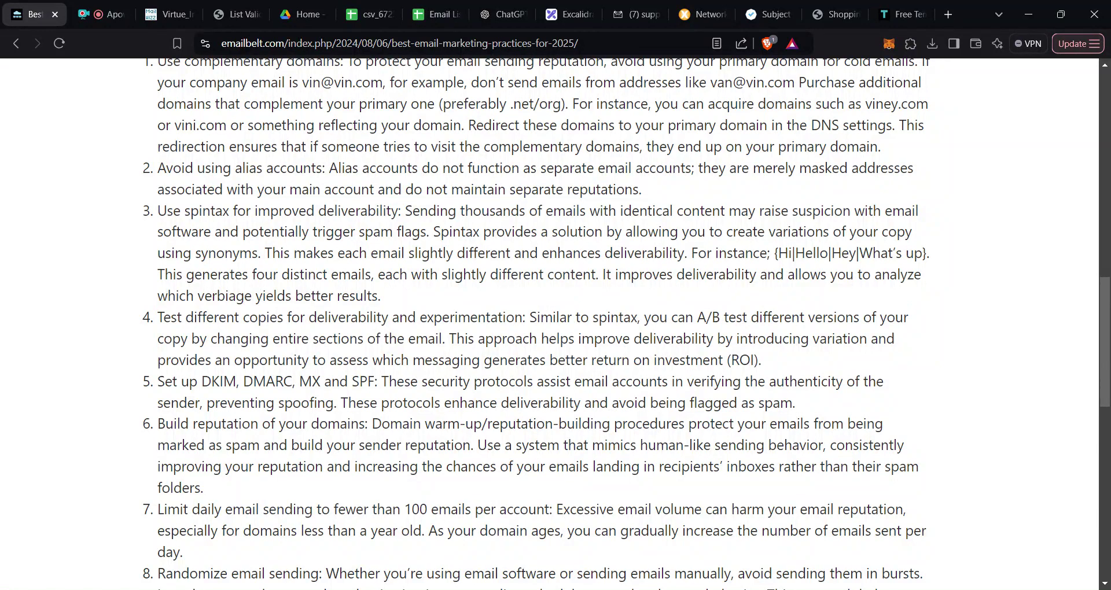
{"action": "left_click_drag", "start_coordinate": [194, 318], "coordinate": [288, 339]}
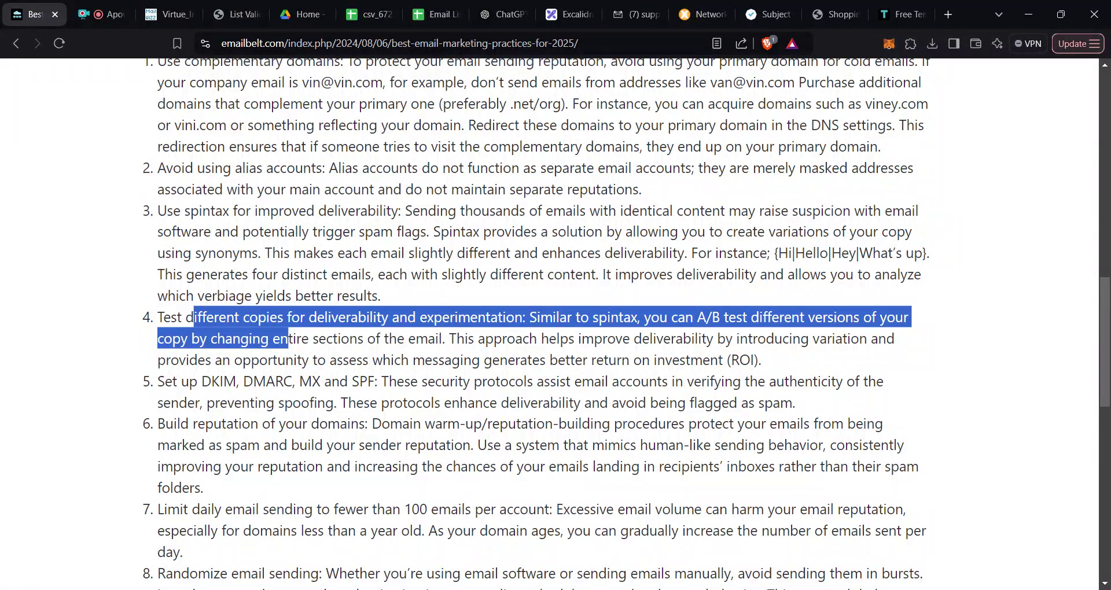
{"action": "scroll", "coordinate": [545, 324], "scroll_direction": "down", "scroll_amount": 1}
{"action": "left_click_drag", "start_coordinate": [363, 402], "coordinate": [156, 393]}
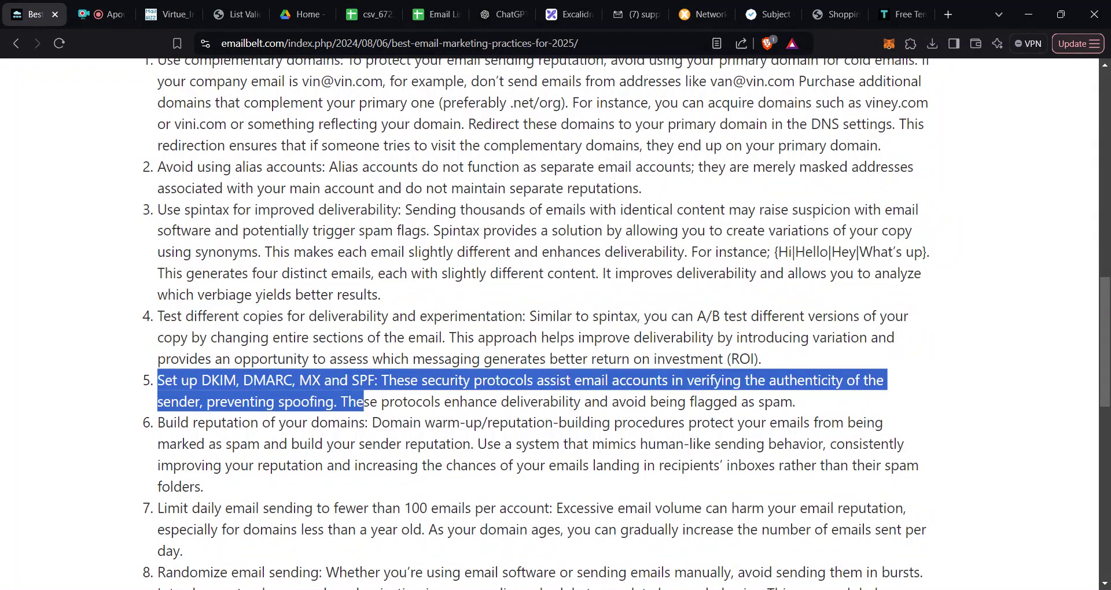
{"action": "triple_click", "coordinate": [162, 399]}
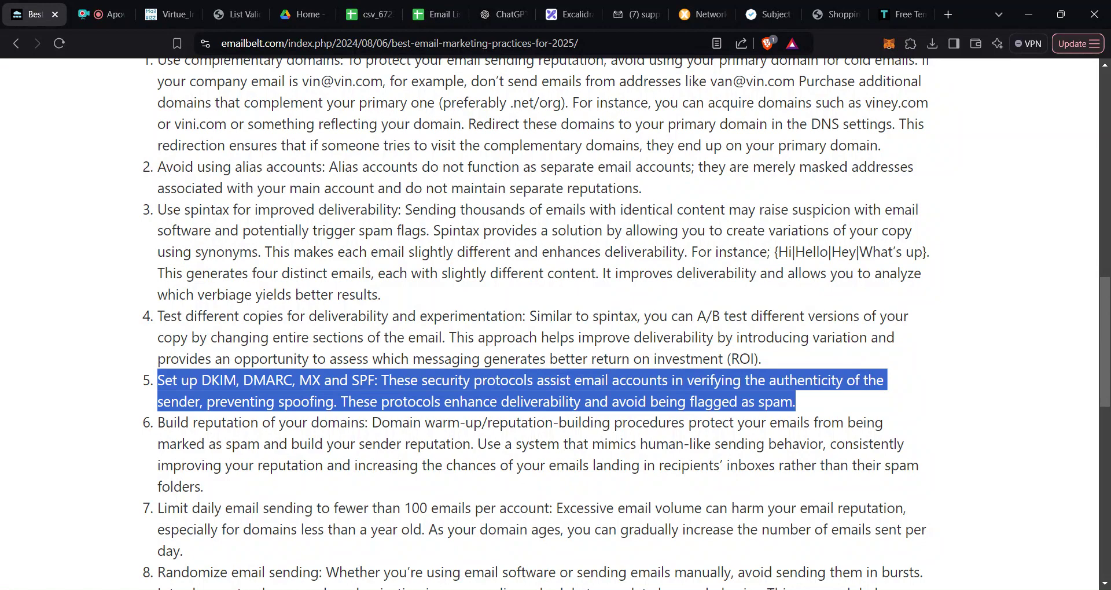
{"action": "left_click", "coordinate": [624, 14]}
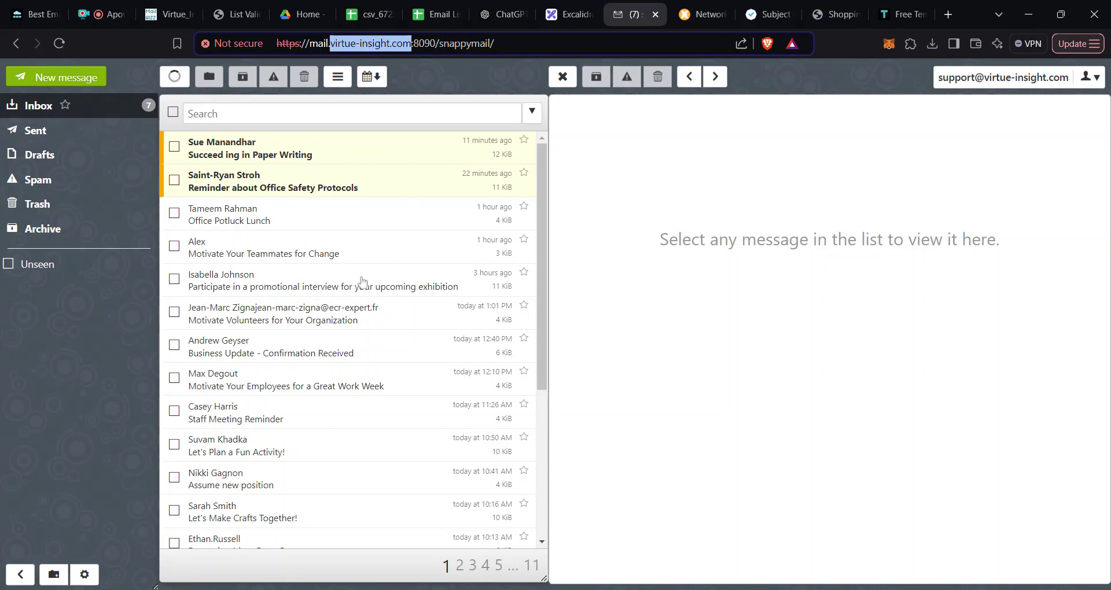
{"action": "left_click", "coordinate": [35, 18]}
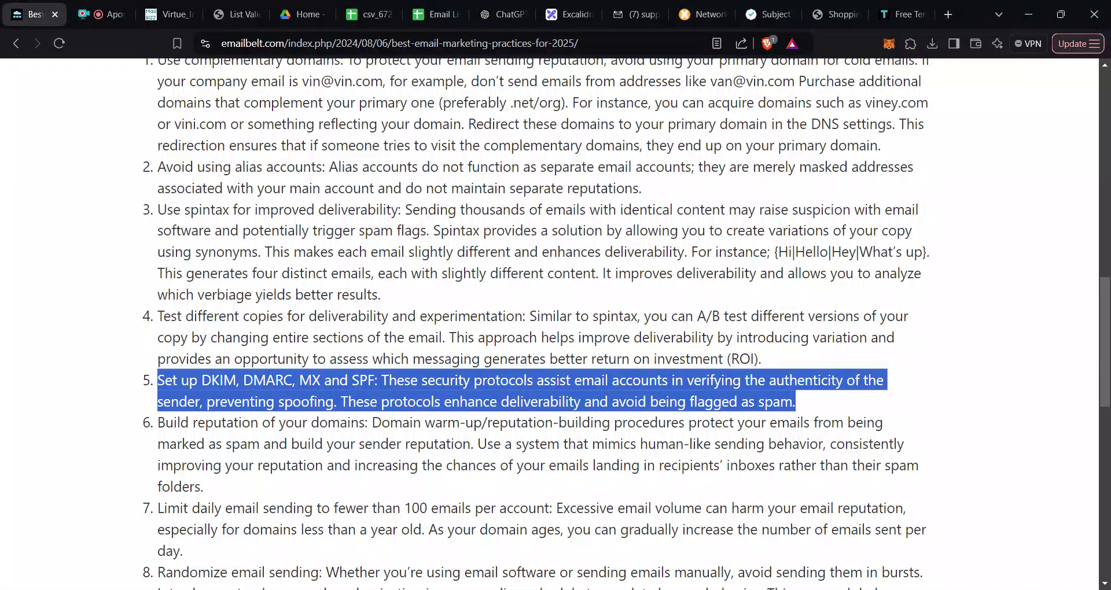
{"action": "left_click_drag", "start_coordinate": [265, 488], "coordinate": [165, 423]}
{"action": "left_click", "coordinate": [165, 422]}
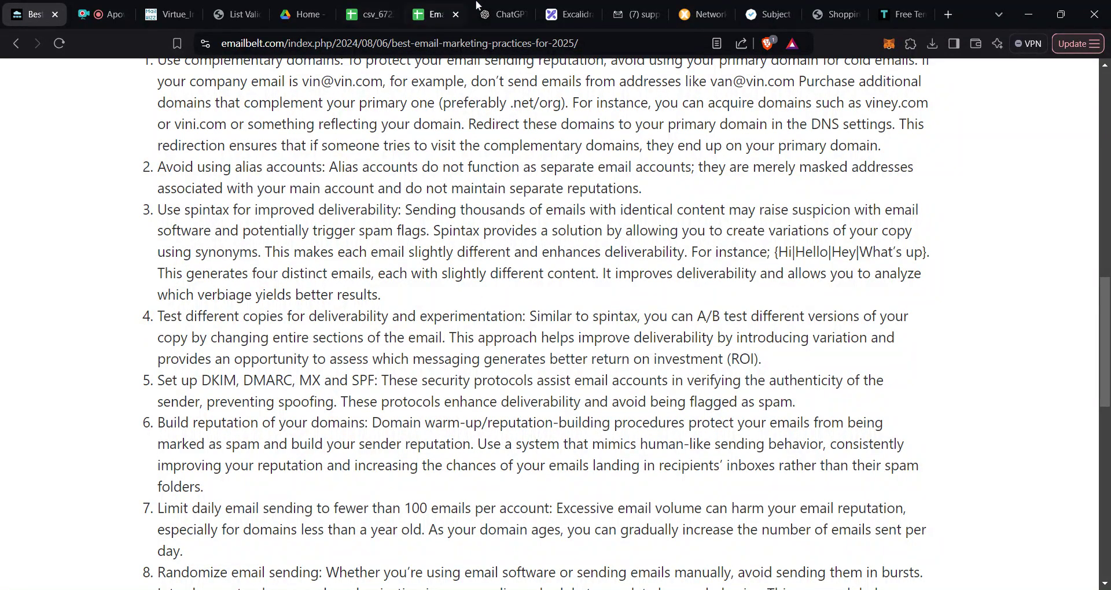
{"action": "left_click", "coordinate": [628, 17]}
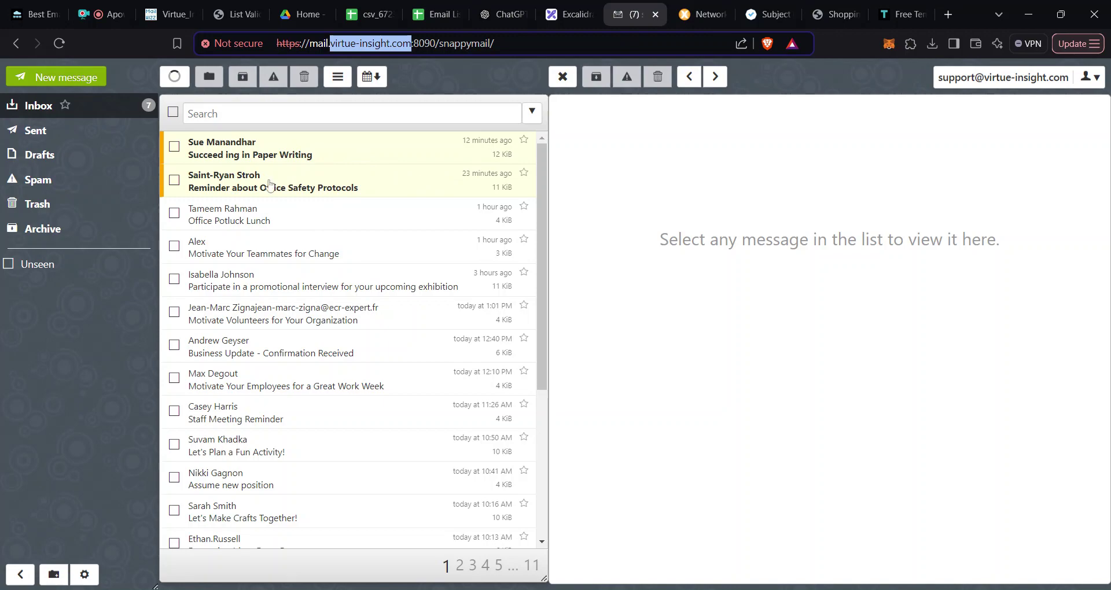
{"action": "left_click", "coordinate": [34, 13]}
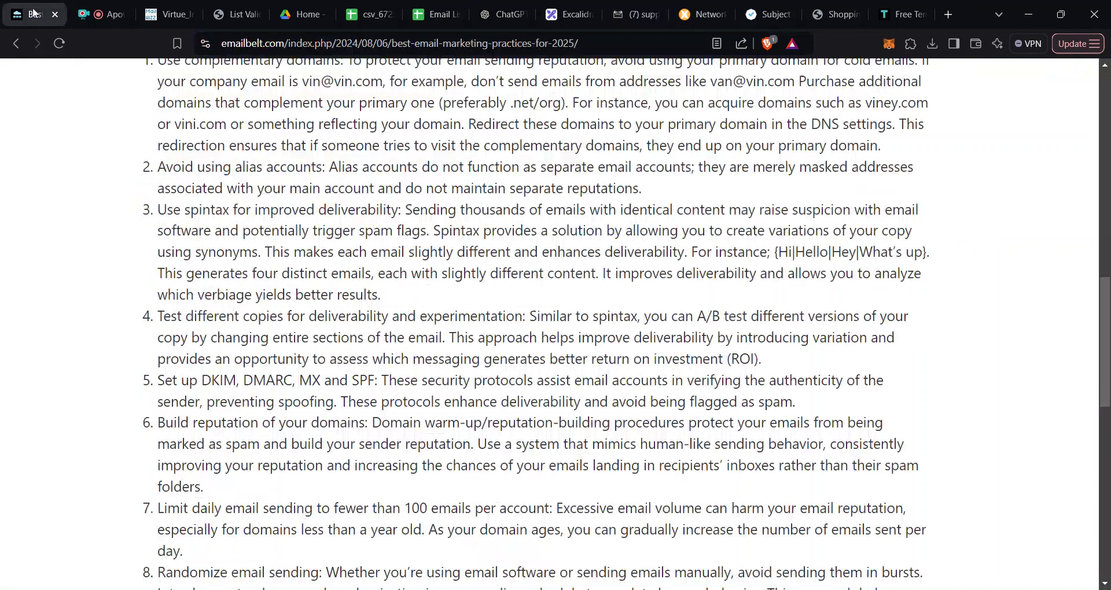
{"action": "left_click_drag", "start_coordinate": [379, 380], "coordinate": [375, 380]}
{"action": "left_click", "coordinate": [157, 381]}
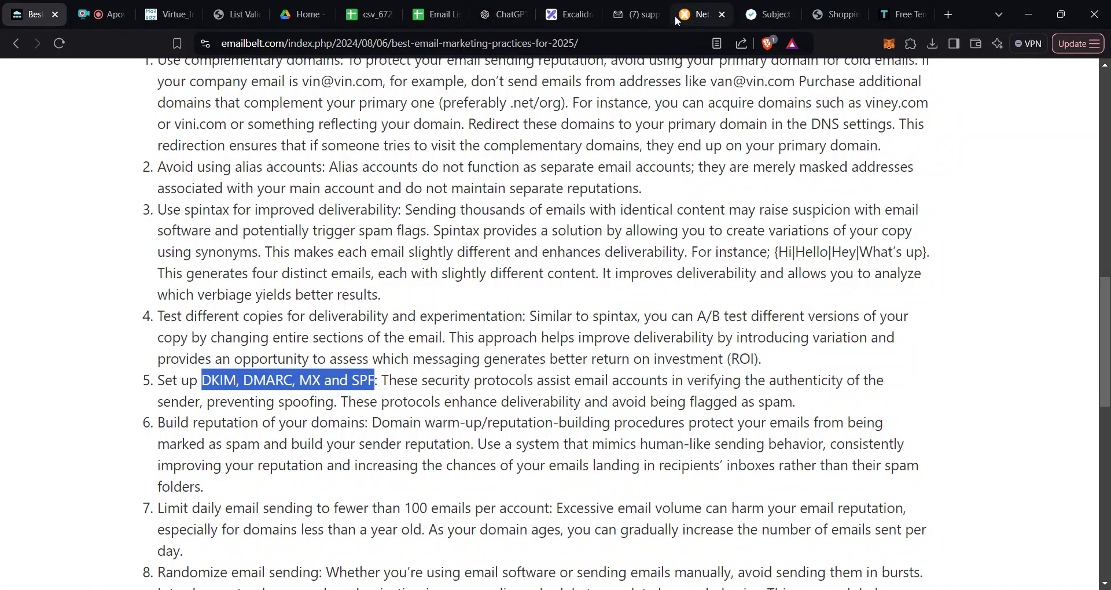
Step: Run an MxToolbox DKIM Lookup for virtue-insight.com with the dkim selector
{"action": "left_click", "coordinate": [697, 14]}
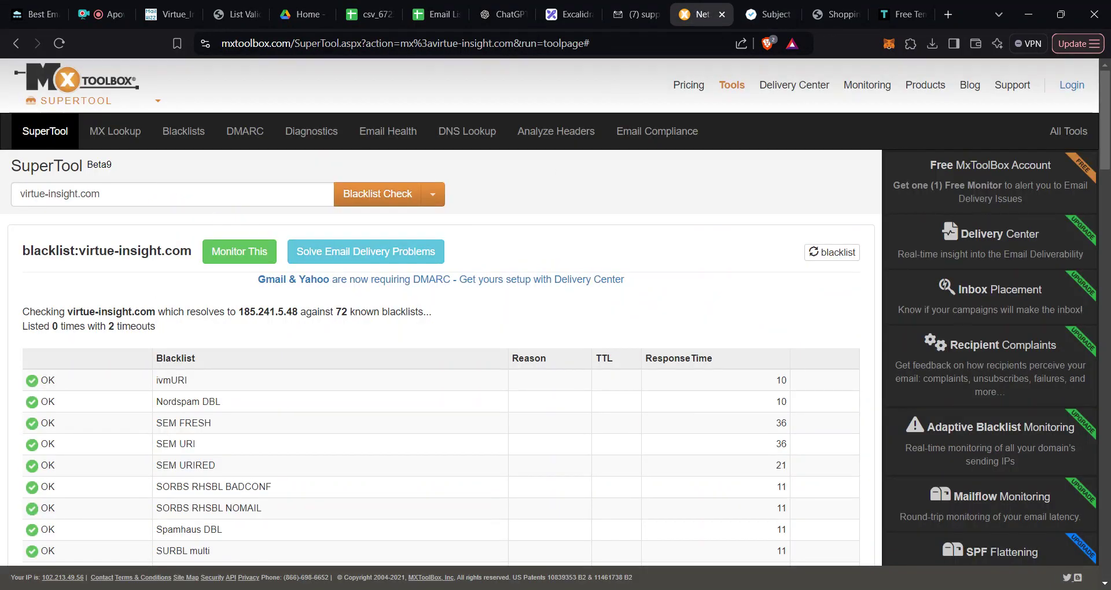
{"action": "left_click", "coordinate": [58, 194]}
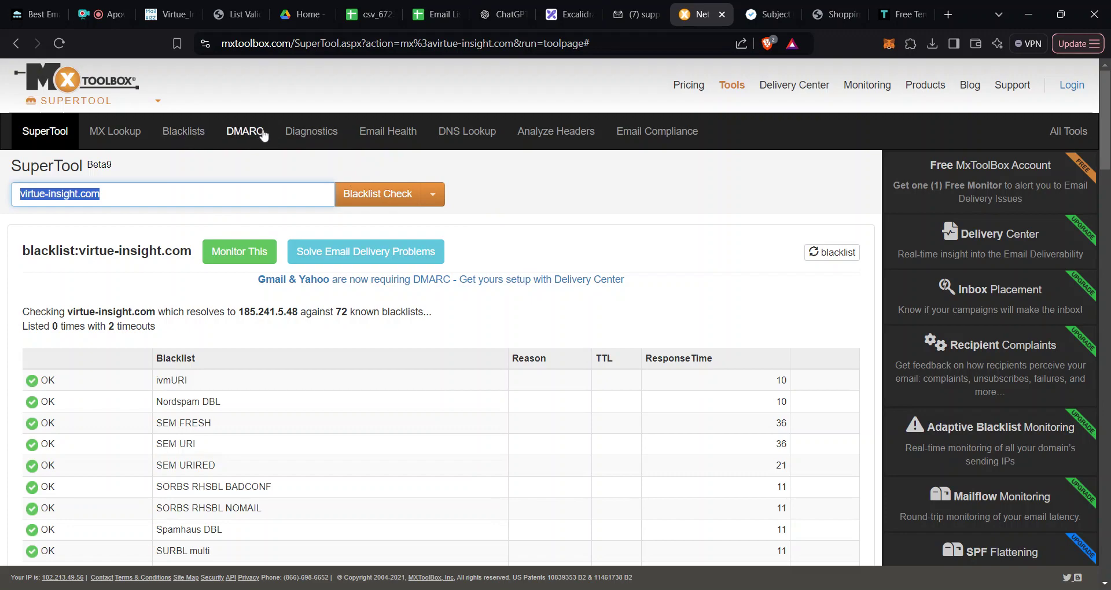
{"action": "left_click", "coordinate": [443, 200]}
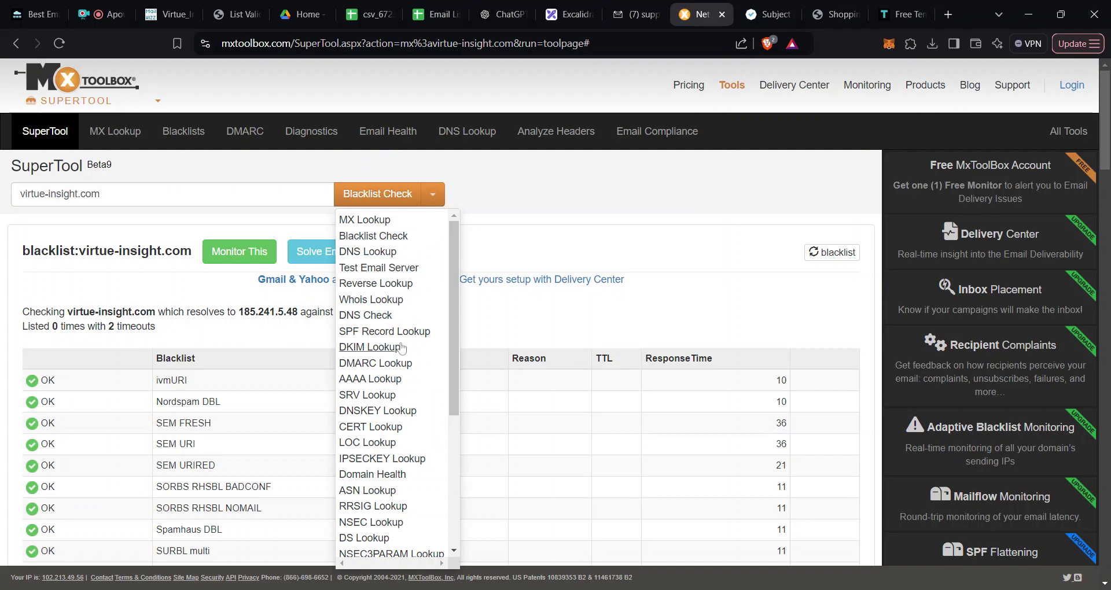
{"action": "left_click", "coordinate": [380, 350]}
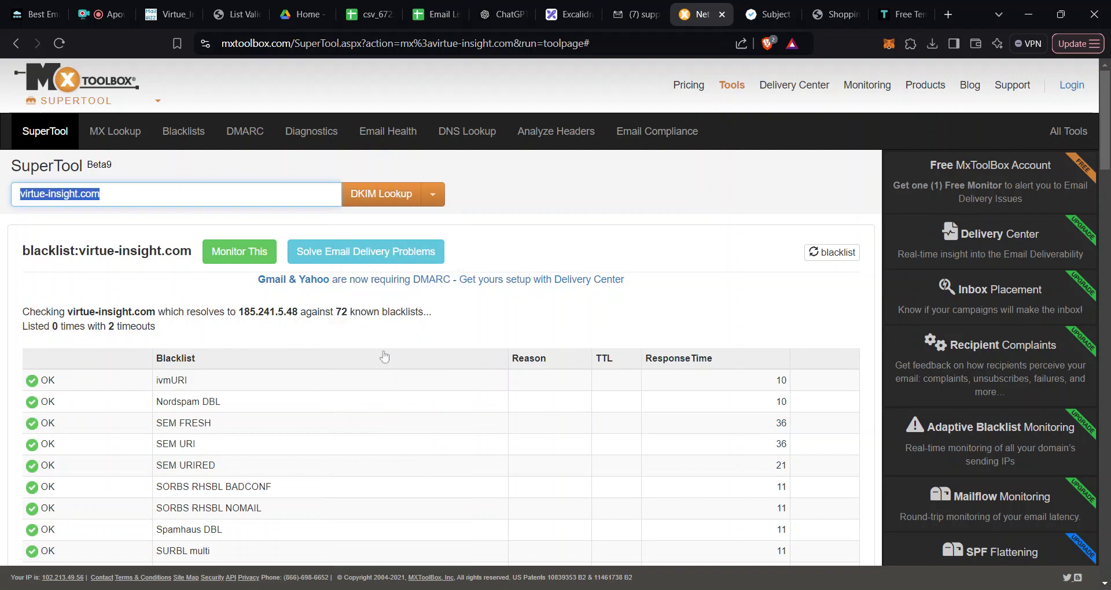
{"action": "left_click", "coordinate": [365, 195]}
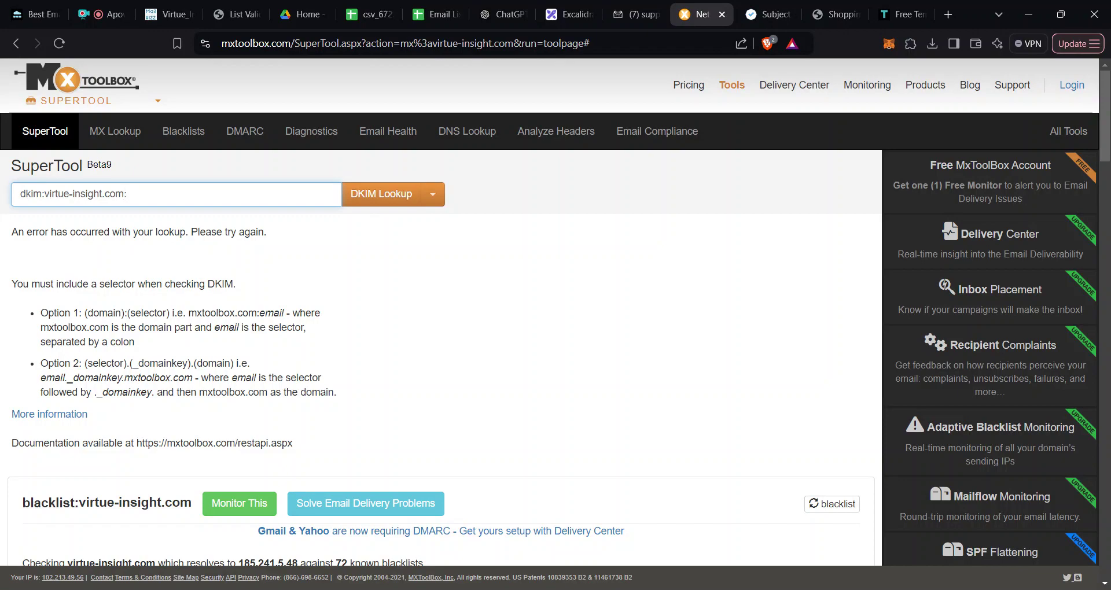
{"action": "type", "text": "dkim"}
{"action": "left_click", "coordinate": [379, 192]}
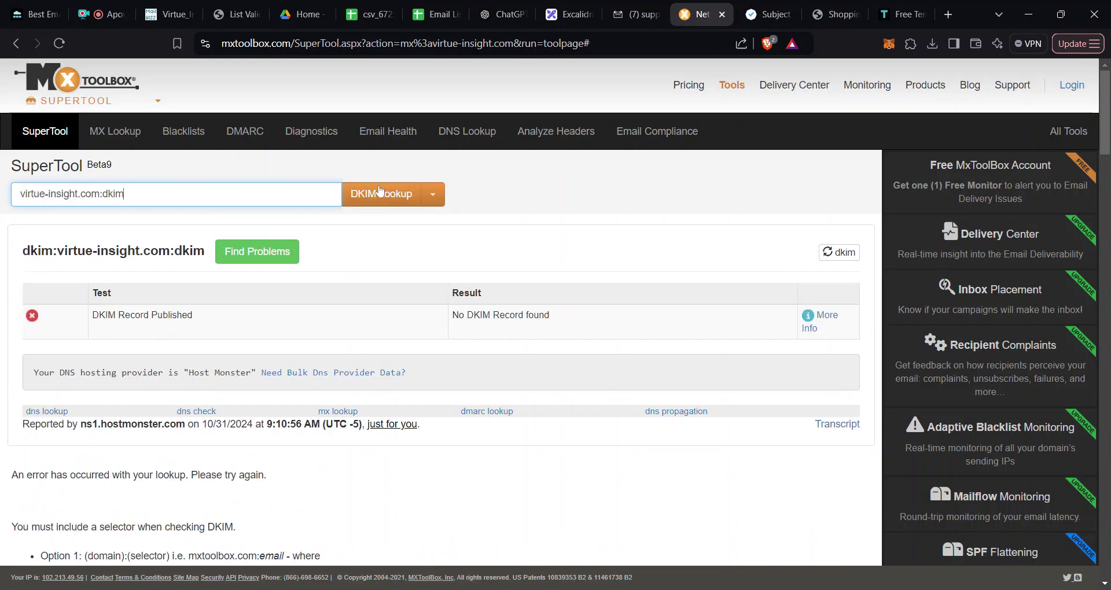
Step: Correct the query's prefix to 'dkim:' and rerun the DKIM lookup
{"action": "scroll", "coordinate": [245, 194], "scroll_direction": "down", "scroll_amount": 3}
{"action": "scroll", "coordinate": [114, 224], "scroll_direction": "up", "scroll_amount": 3}
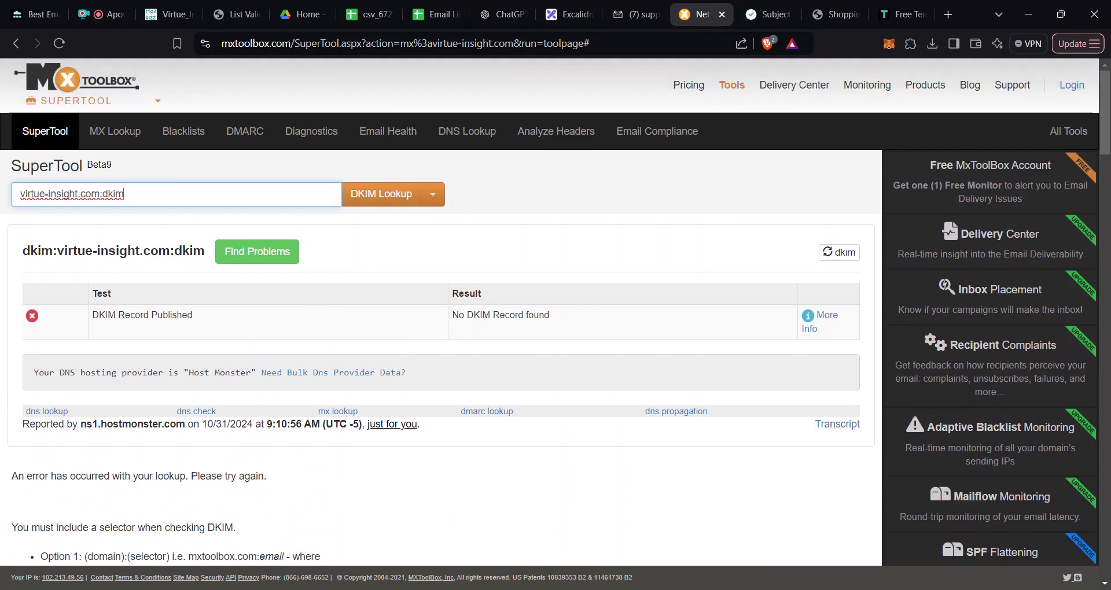
{"action": "key", "text": "ctrl+a"}
{"action": "key", "text": "Home"}
{"action": "type", "text": "Dkim"}
{"action": "key", "text": "BackSpace"}
{"action": "key", "text": "BackSpace"}
{"action": "key", "text": "BackSpace"}
{"action": "key", "text": "BackSpace"}
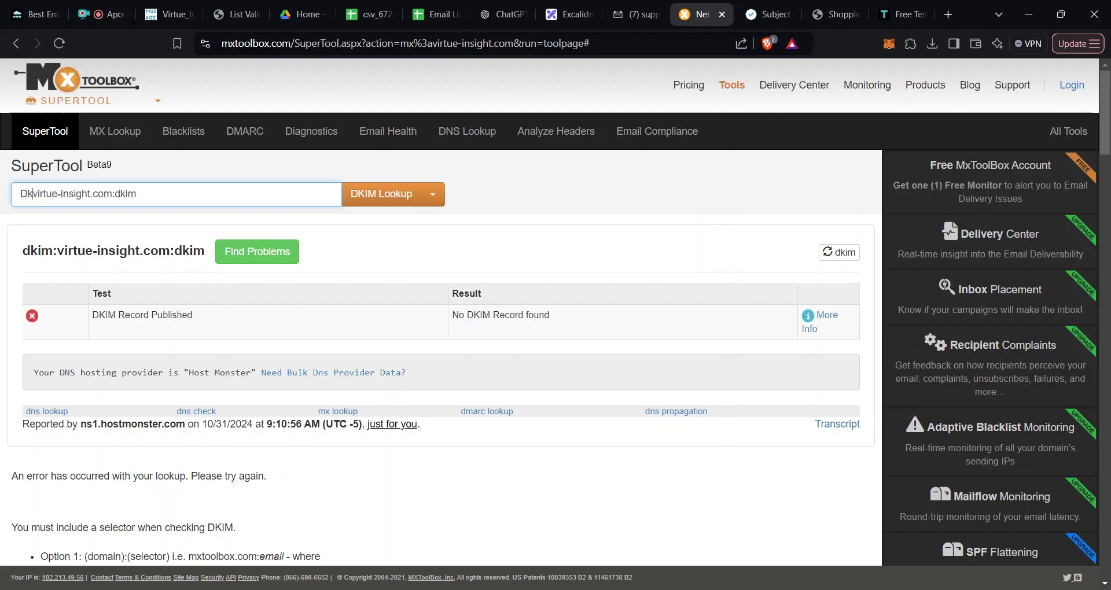
{"action": "type", "text": "dkim:"}
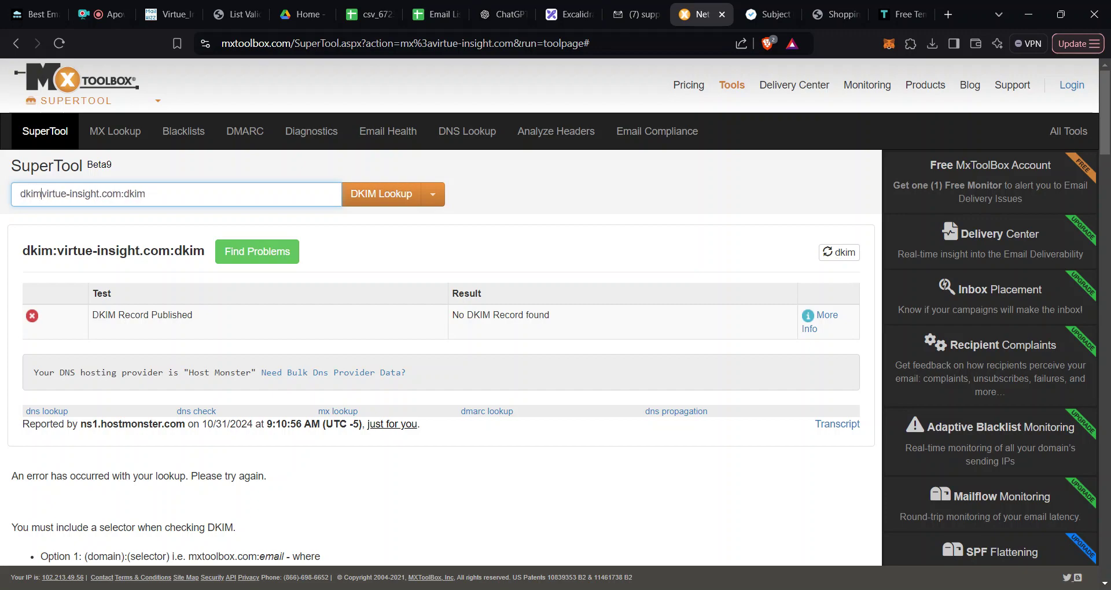
{"action": "left_click", "coordinate": [381, 200]}
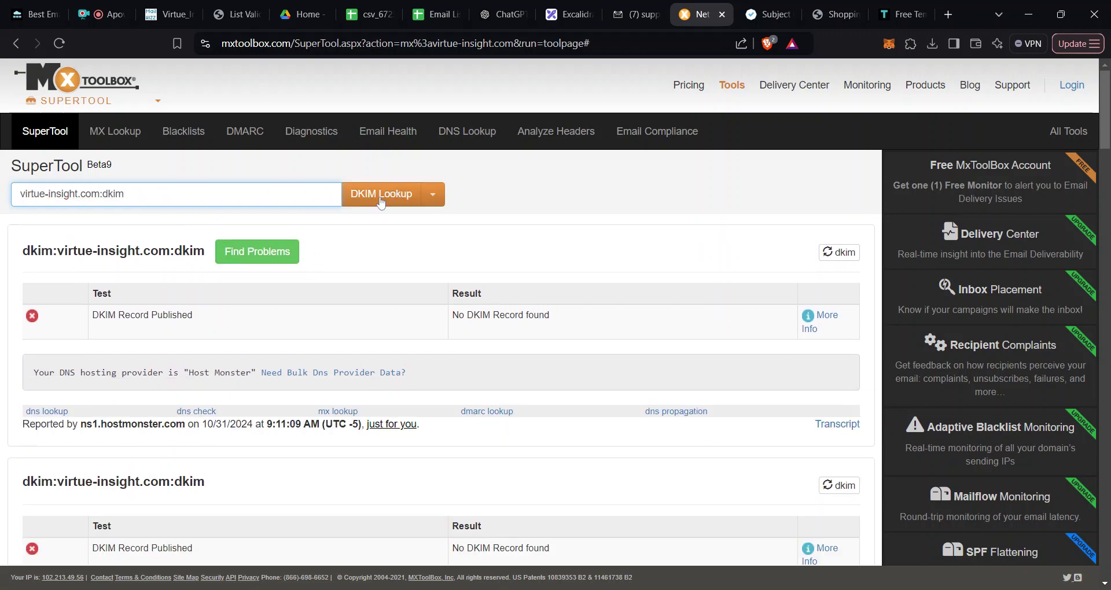
Step: Review the DKIM results reporting No DKIM Record found
{"action": "scroll", "coordinate": [404, 325], "scroll_direction": "down", "scroll_amount": 2}
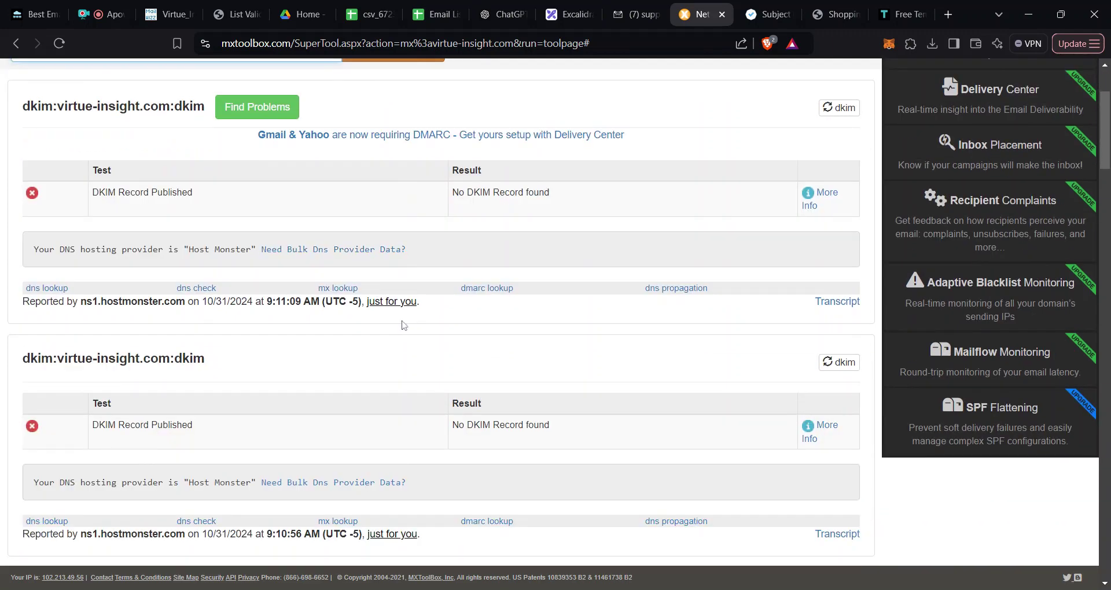
{"action": "scroll", "coordinate": [403, 325], "scroll_direction": "down", "scroll_amount": 3}
{"action": "scroll", "coordinate": [356, 328], "scroll_direction": "down", "scroll_amount": 4}
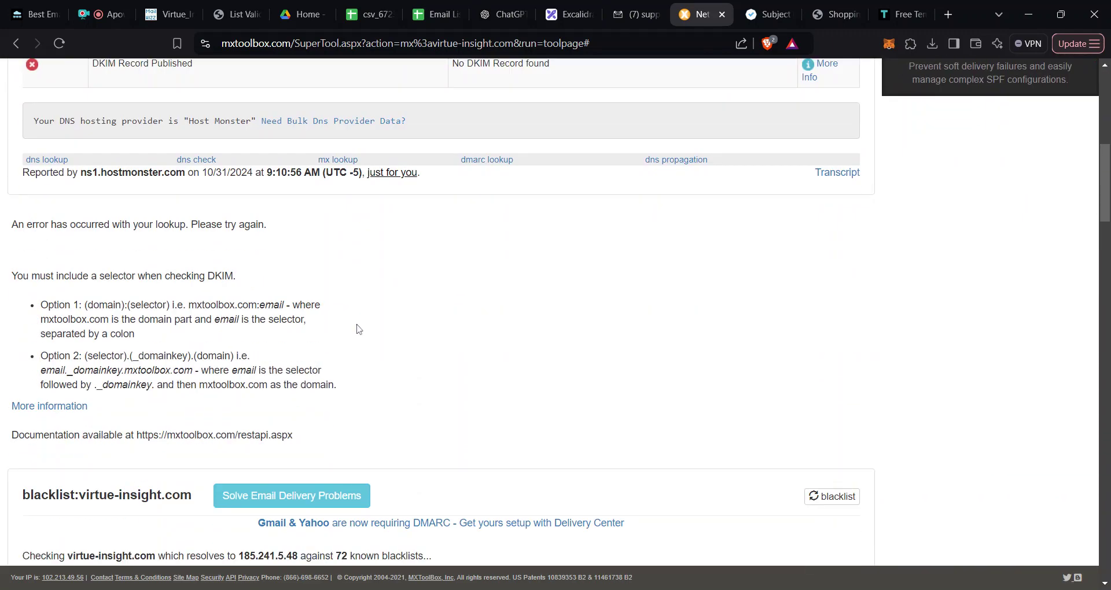
{"action": "scroll", "coordinate": [359, 329], "scroll_direction": "down", "scroll_amount": 2}
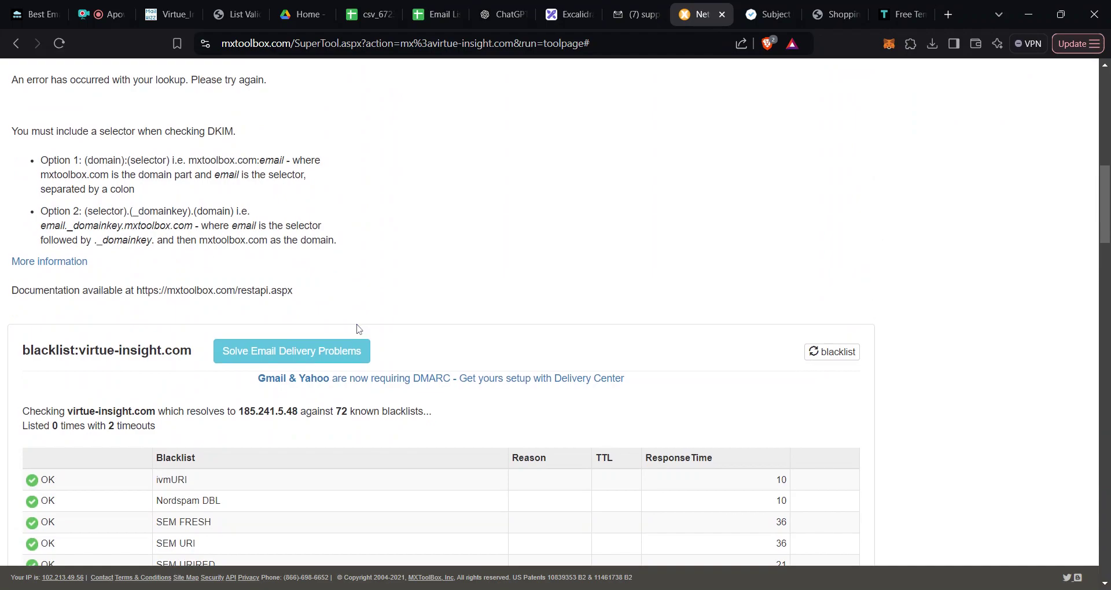
{"action": "scroll", "coordinate": [357, 329], "scroll_direction": "down", "scroll_amount": 3}
{"action": "scroll", "coordinate": [357, 329], "scroll_direction": "up", "scroll_amount": 10}
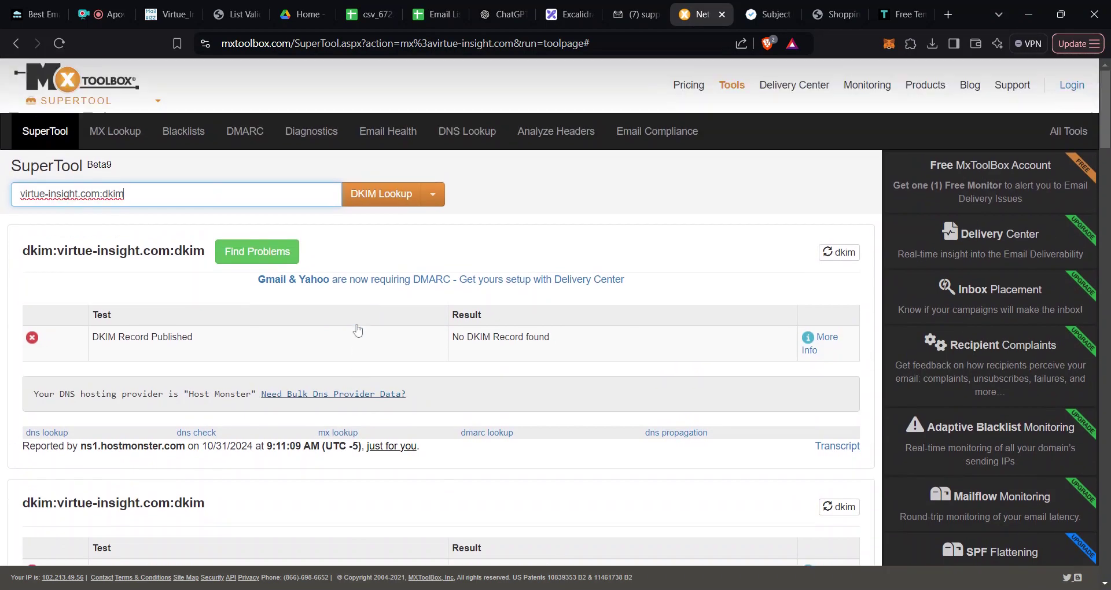
{"action": "left_click", "coordinate": [433, 194]}
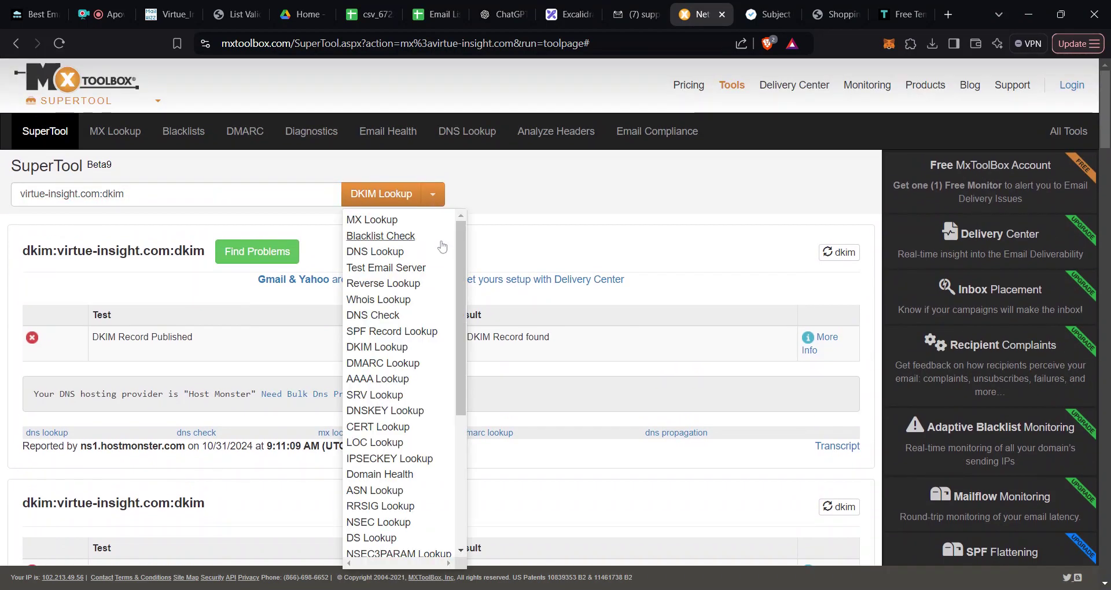
Step: Run an SPF Record Lookup for virtue-insight.com after removing the leftover dkim selector
{"action": "left_click", "coordinate": [376, 332]}
{"action": "left_click", "coordinate": [373, 194]}
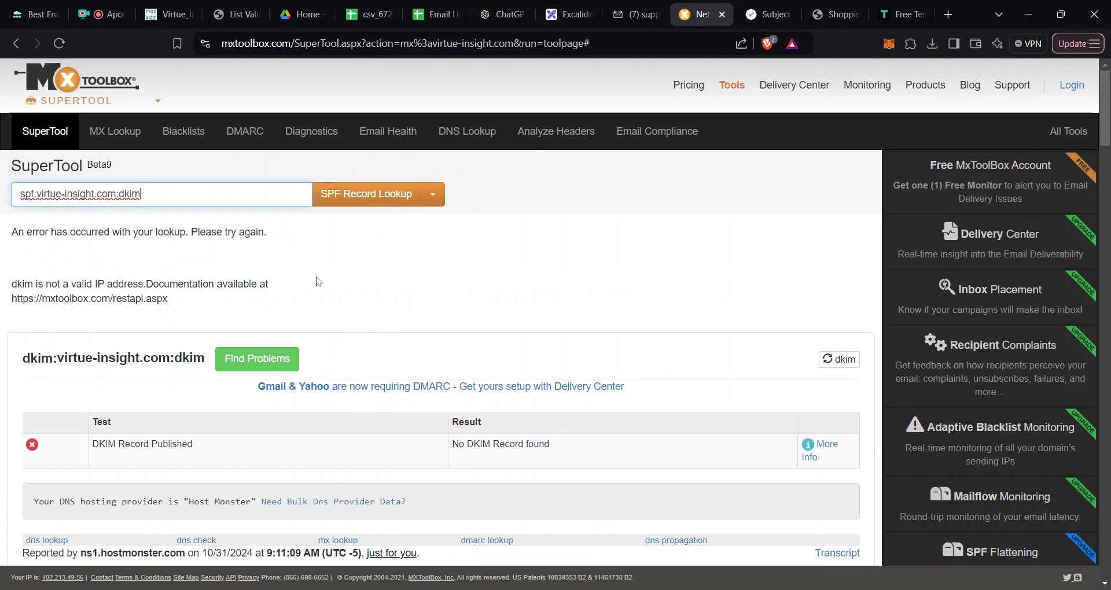
{"action": "left_click", "coordinate": [350, 194]}
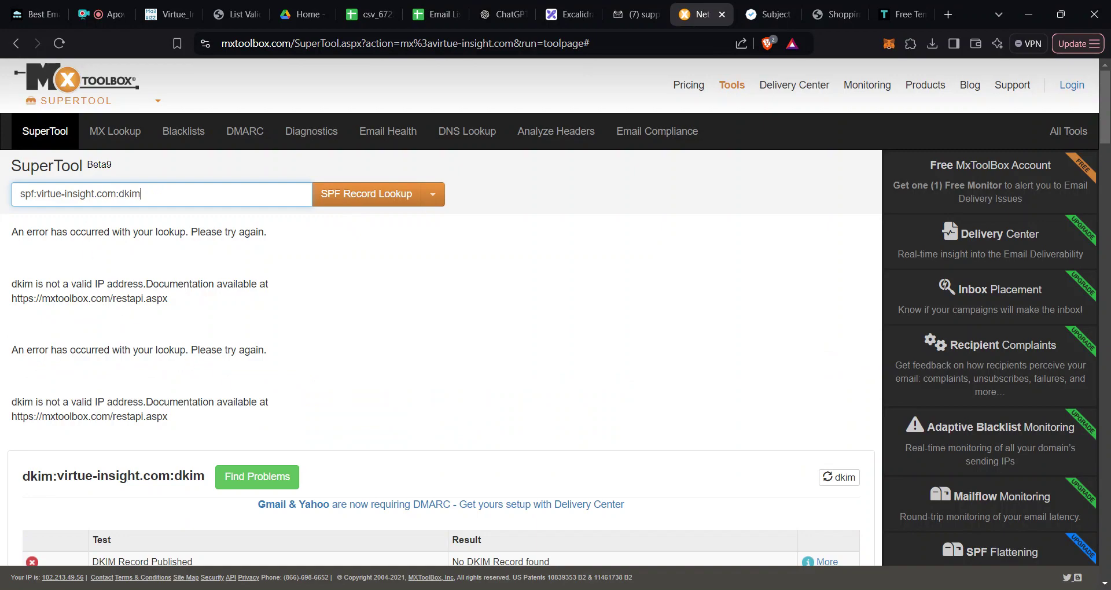
{"action": "key", "text": "ctrl+a"}
{"action": "left_click", "coordinate": [141, 194]}
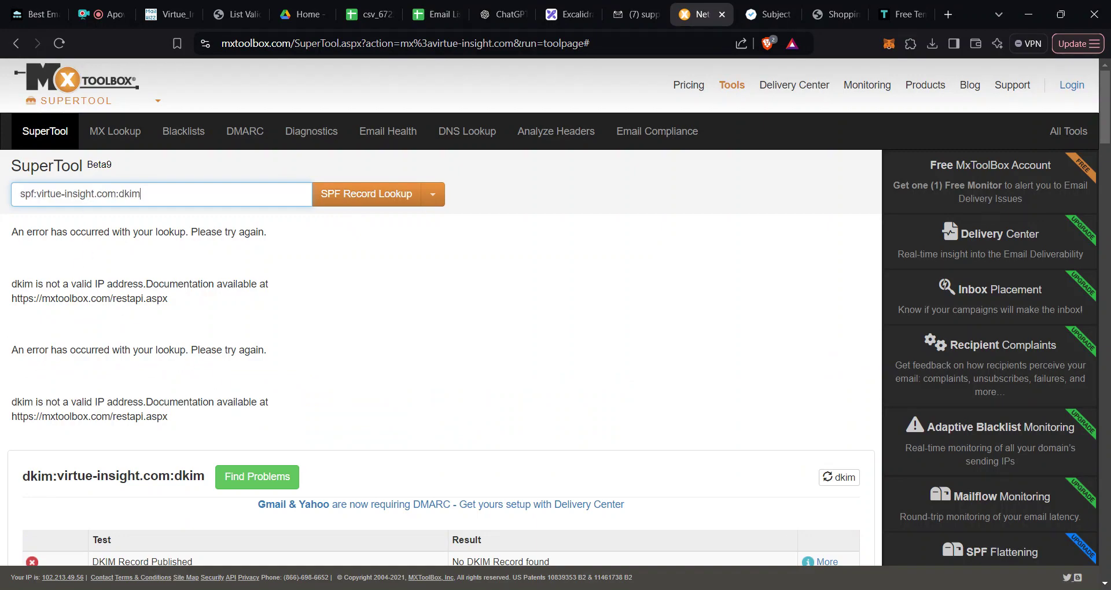
{"action": "key", "text": "BackSpace"}
{"action": "key", "text": "BackSpace"}
{"action": "key", "text": "BackSpace"}
{"action": "left_click", "coordinate": [346, 200]}
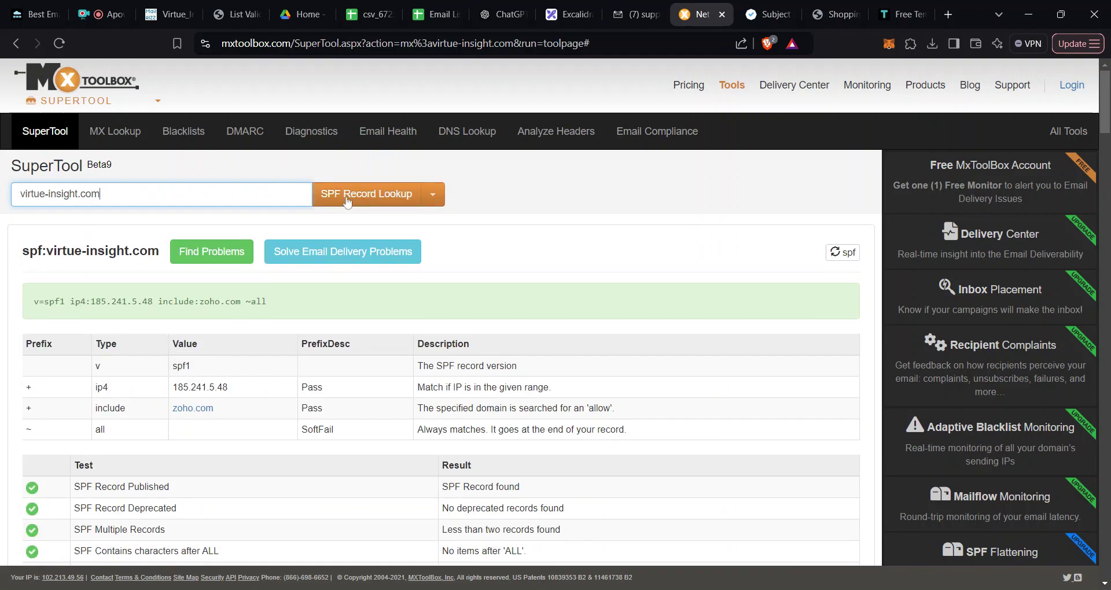
Step: Select the published record v=spf1 ip4:185.241.5.48 include:zoho.com ~all to review it
{"action": "left_click_drag", "start_coordinate": [296, 327], "coordinate": [30, 332]}
{"action": "left_click", "coordinate": [113, 195]}
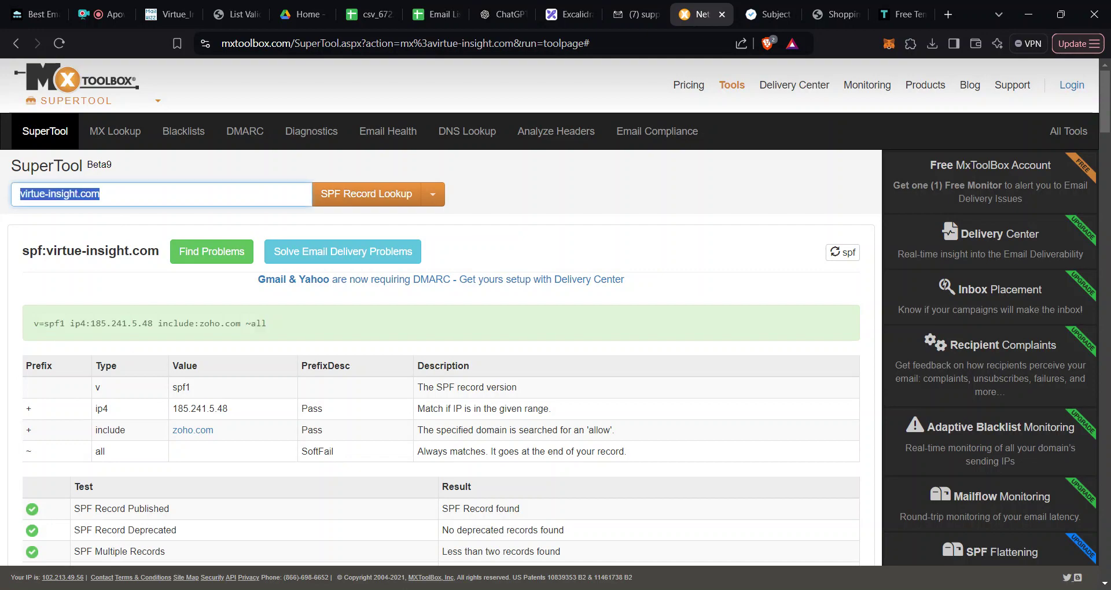
{"action": "left_click", "coordinate": [114, 194]}
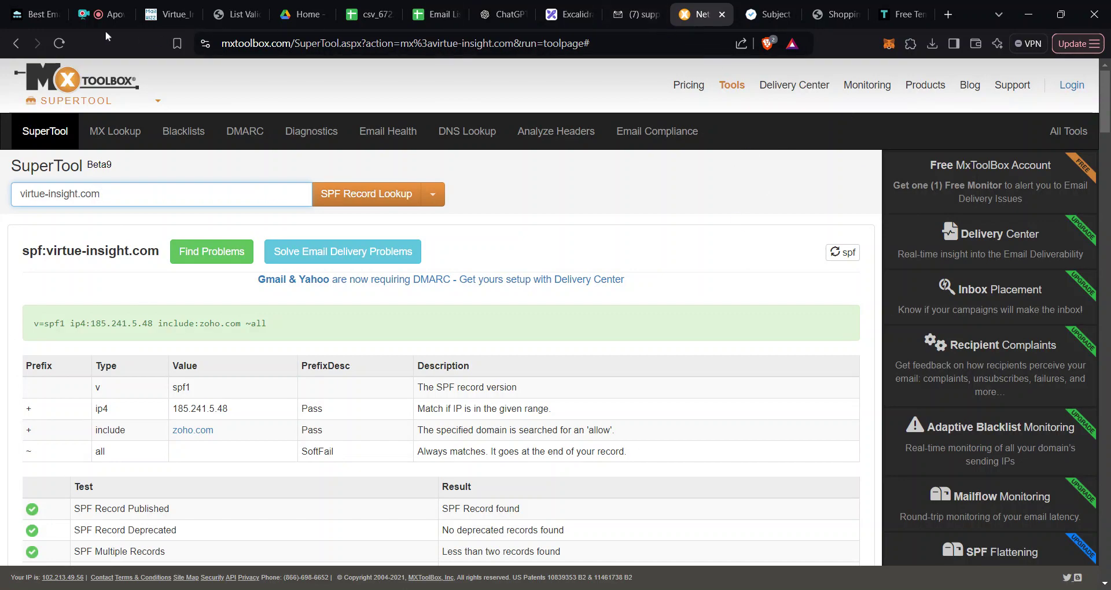
{"action": "left_click", "coordinate": [34, 16]}
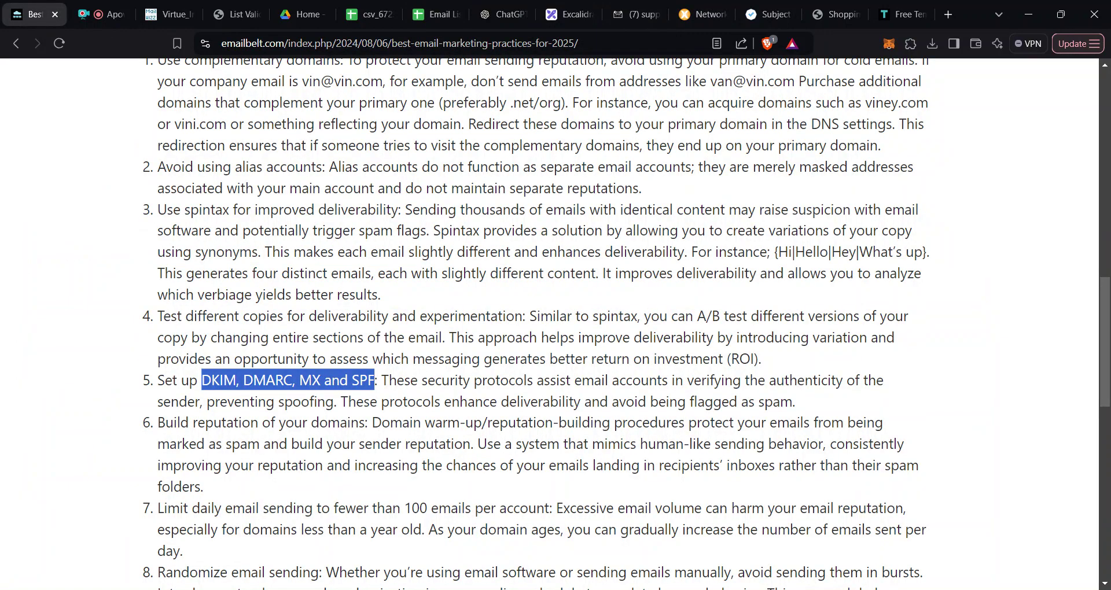
Step: Highlight the daily sending limits text in item 7 of the emailbelt checklist
{"action": "left_click_drag", "start_coordinate": [158, 423], "coordinate": [300, 465]}
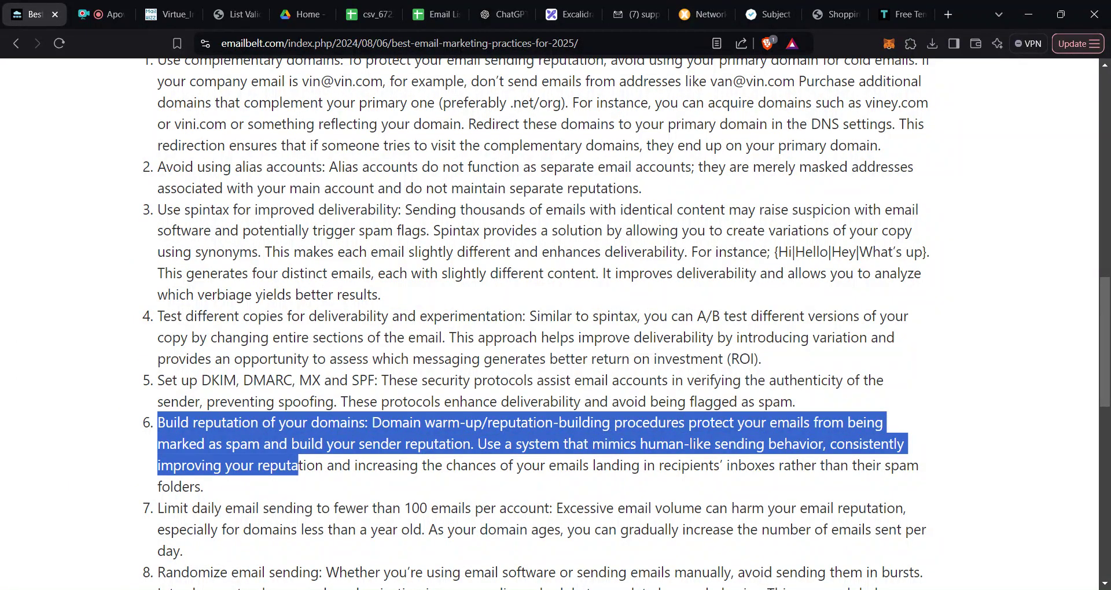
{"action": "left_click_drag", "start_coordinate": [313, 551], "coordinate": [167, 510]}
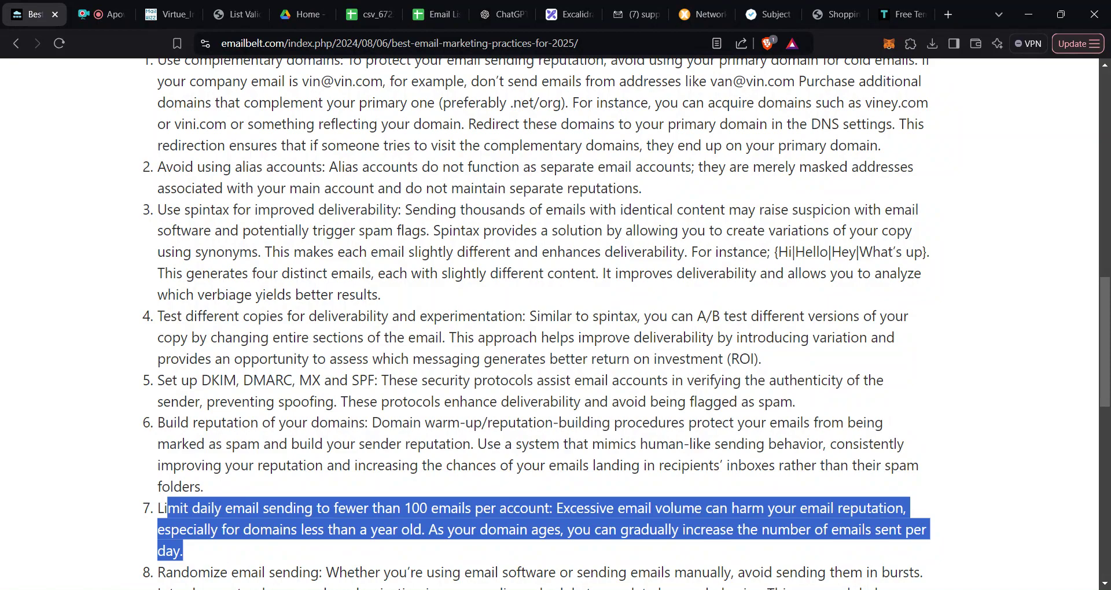
{"action": "scroll", "coordinate": [701, 327], "scroll_direction": "down", "scroll_amount": 1}
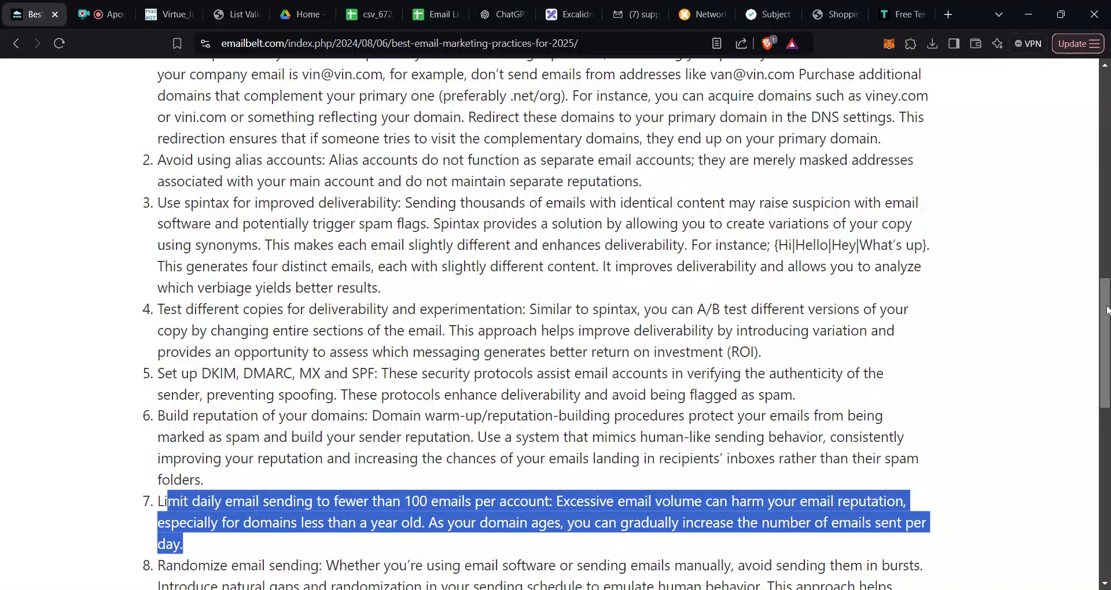
{"action": "left_click_drag", "start_coordinate": [1107, 311], "coordinate": [1107, 373]}
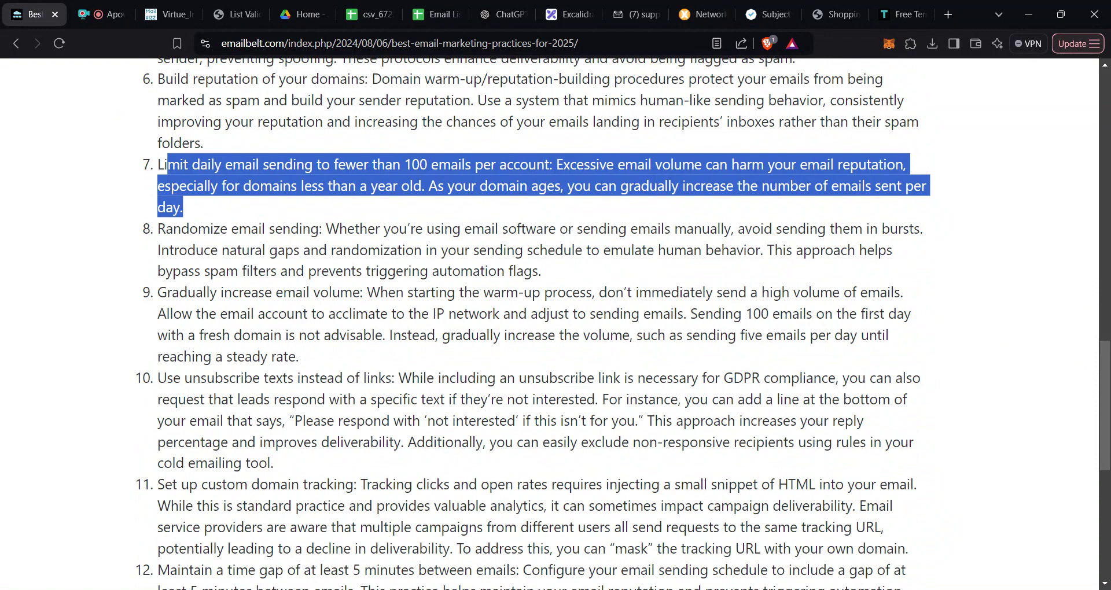
{"action": "left_click", "coordinate": [191, 207]}
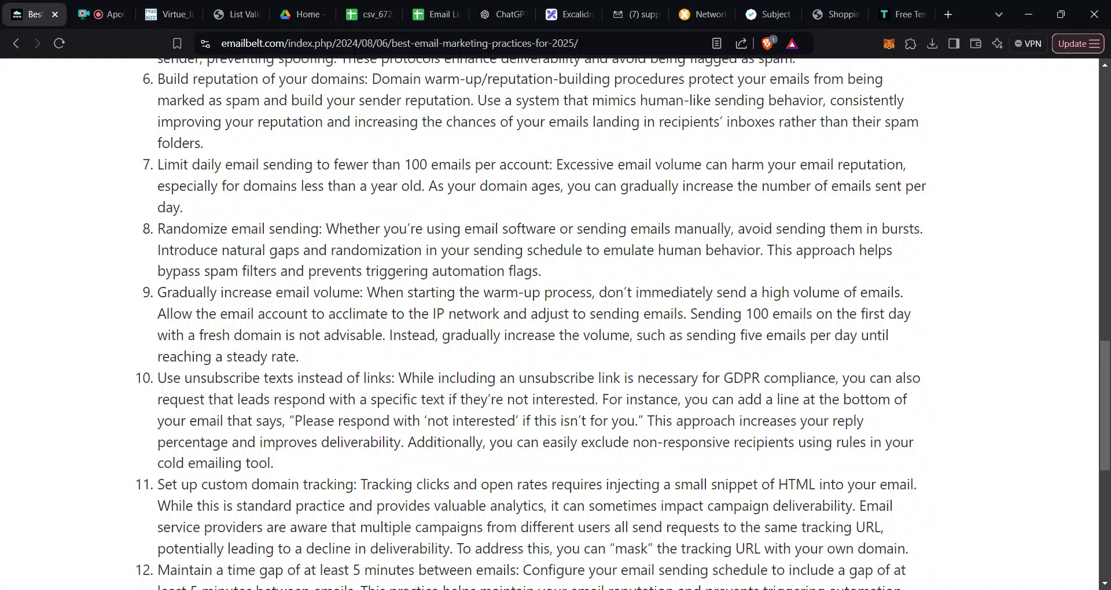
{"action": "left_click_drag", "start_coordinate": [508, 186], "coordinate": [440, 206]}
{"action": "left_click", "coordinate": [429, 186]}
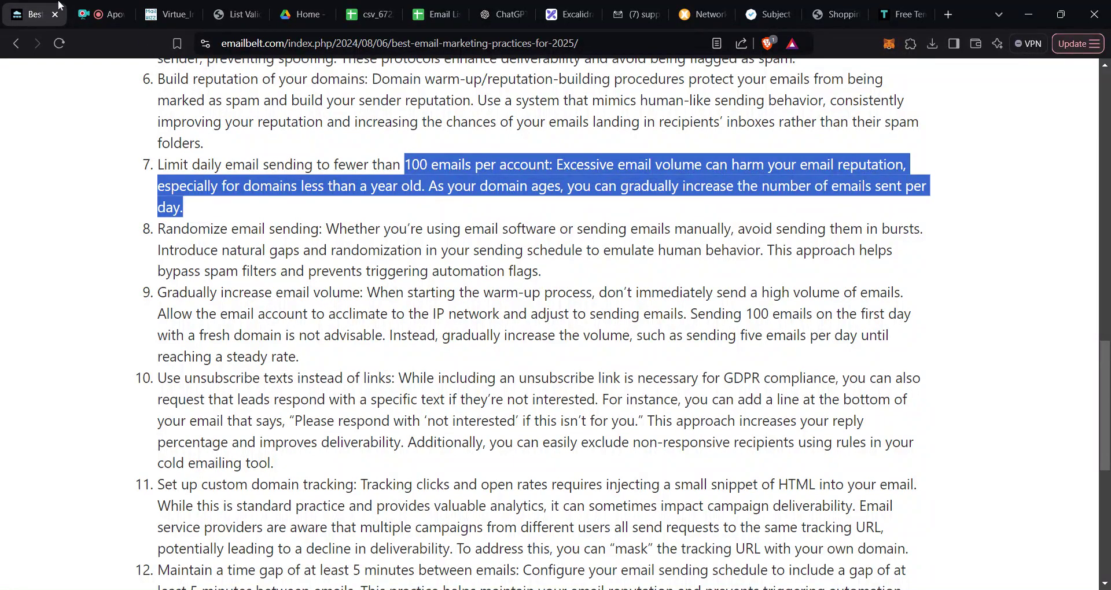
{"action": "left_click", "coordinate": [170, 22]}
{"action": "mouse_move", "coordinate": [12, 214]}
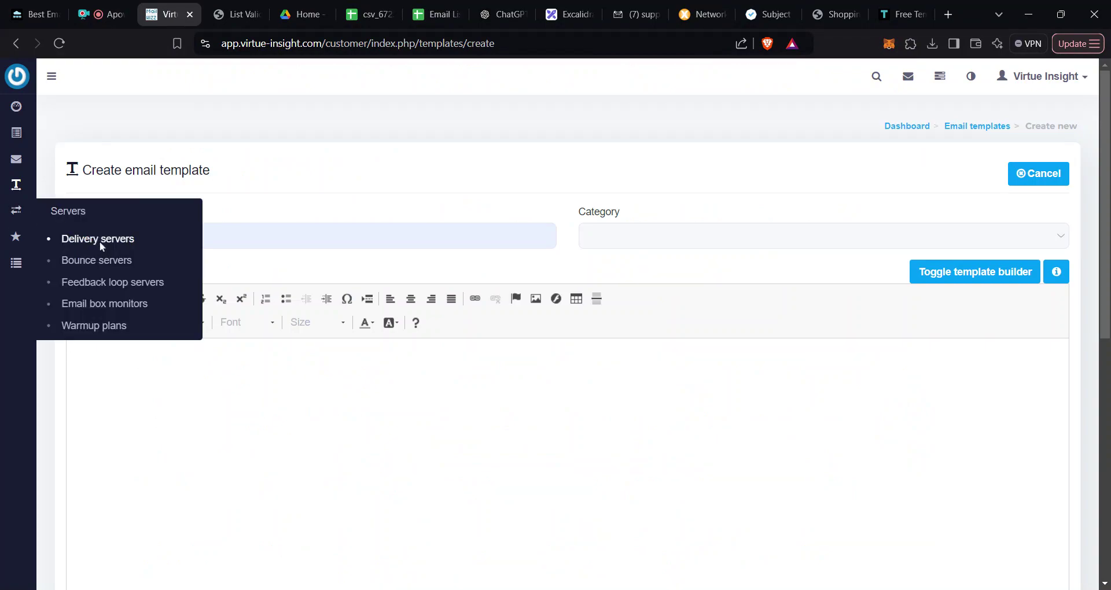
Step: Open Delivery servers in a new tab and start editing server 2
{"action": "middle_click", "coordinate": [173, 261]}
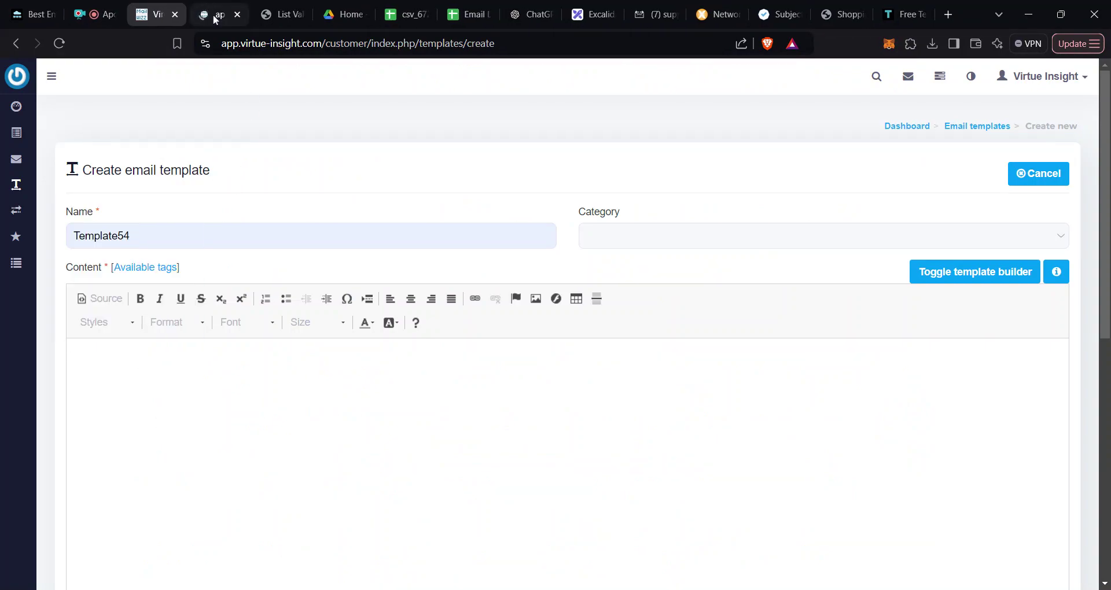
{"action": "left_click", "coordinate": [214, 18]}
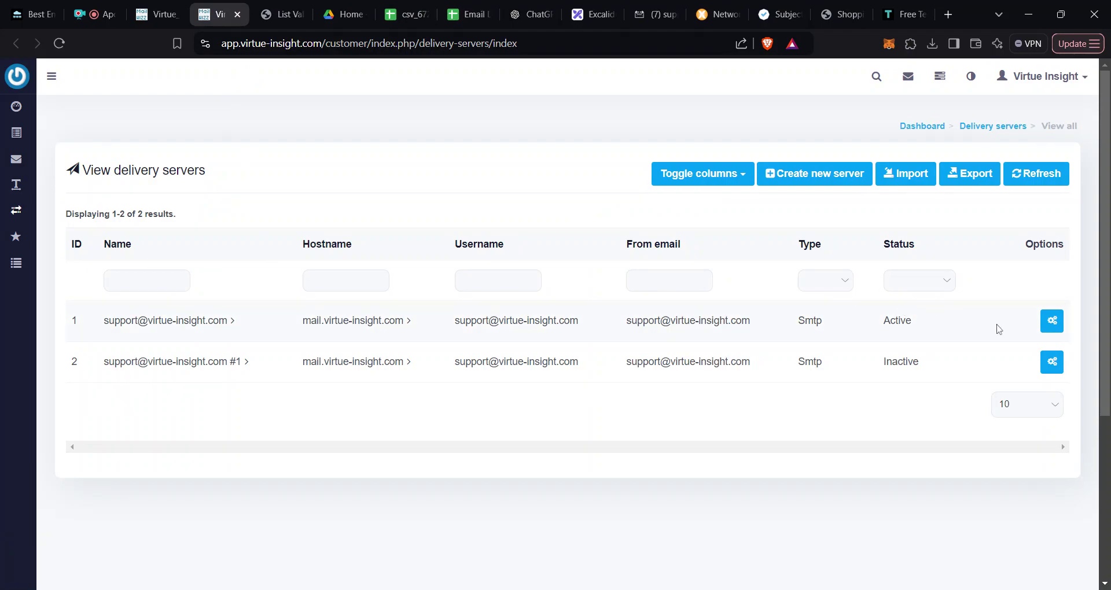
{"action": "mouse_move", "coordinate": [1001, 368]}
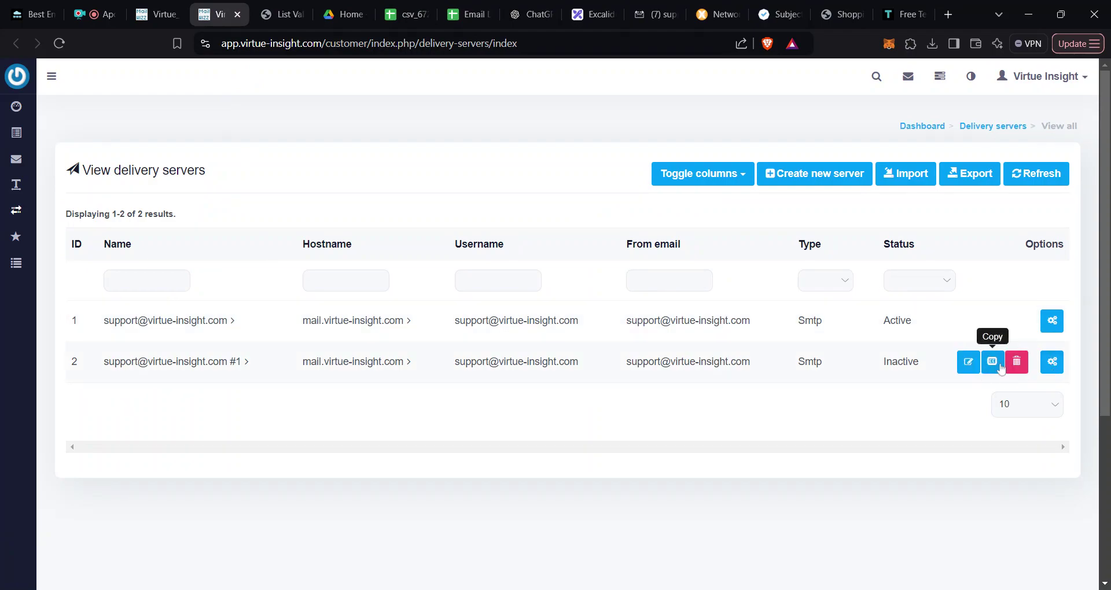
{"action": "left_click", "coordinate": [969, 362]}
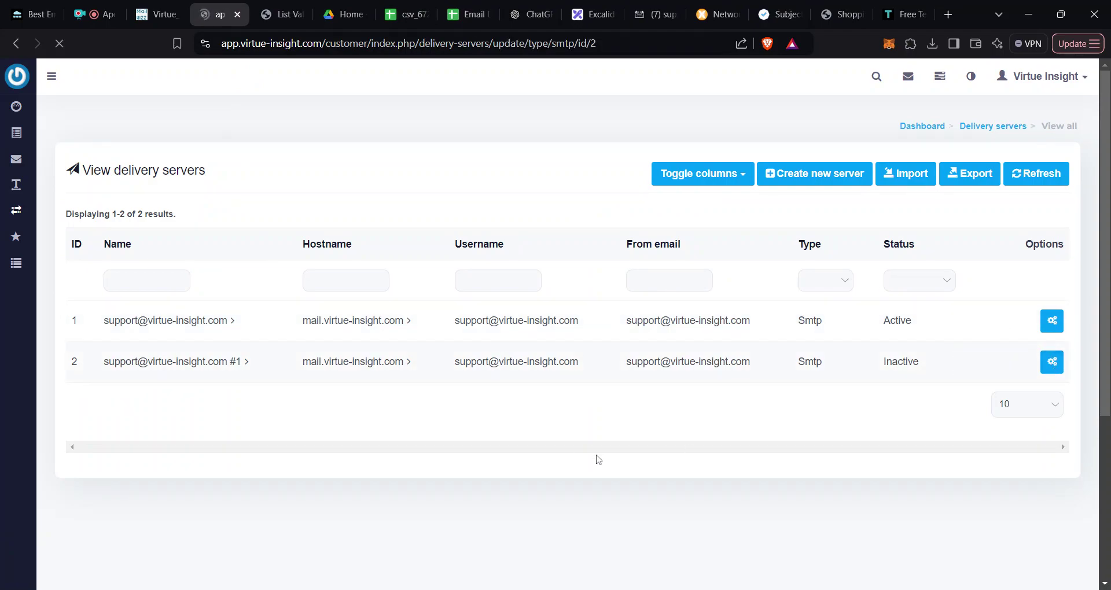
Step: Inspect the Pause after send value 300000000 without changing it
{"action": "scroll", "coordinate": [550, 206], "scroll_direction": "down", "scroll_amount": 5}
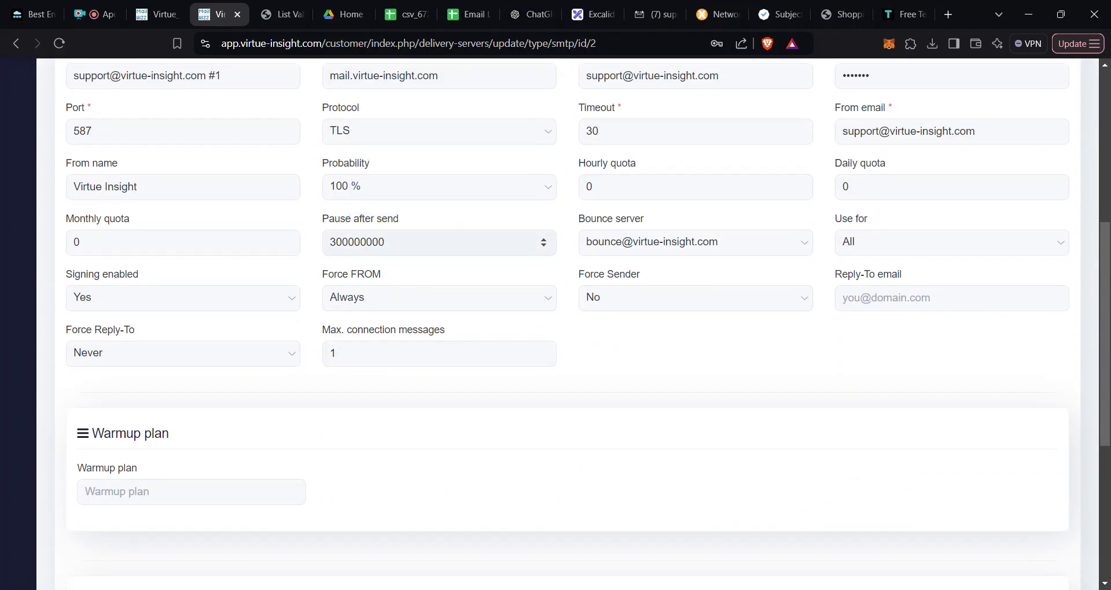
{"action": "mouse_move", "coordinate": [439, 242]}
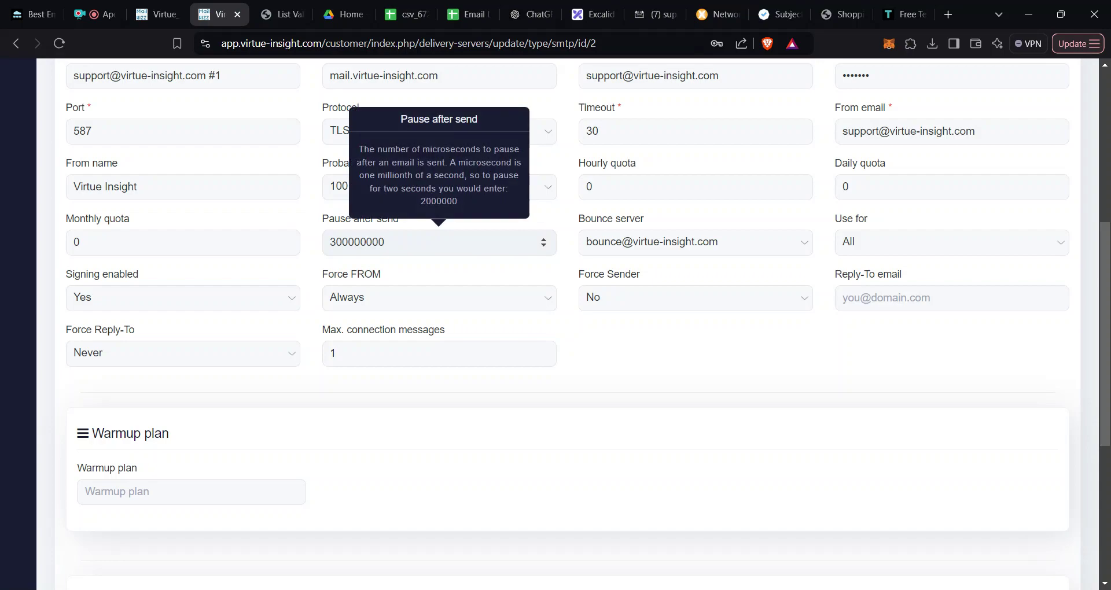
{"action": "left_click", "coordinate": [348, 242]}
{"action": "double_click", "coordinate": [353, 242]}
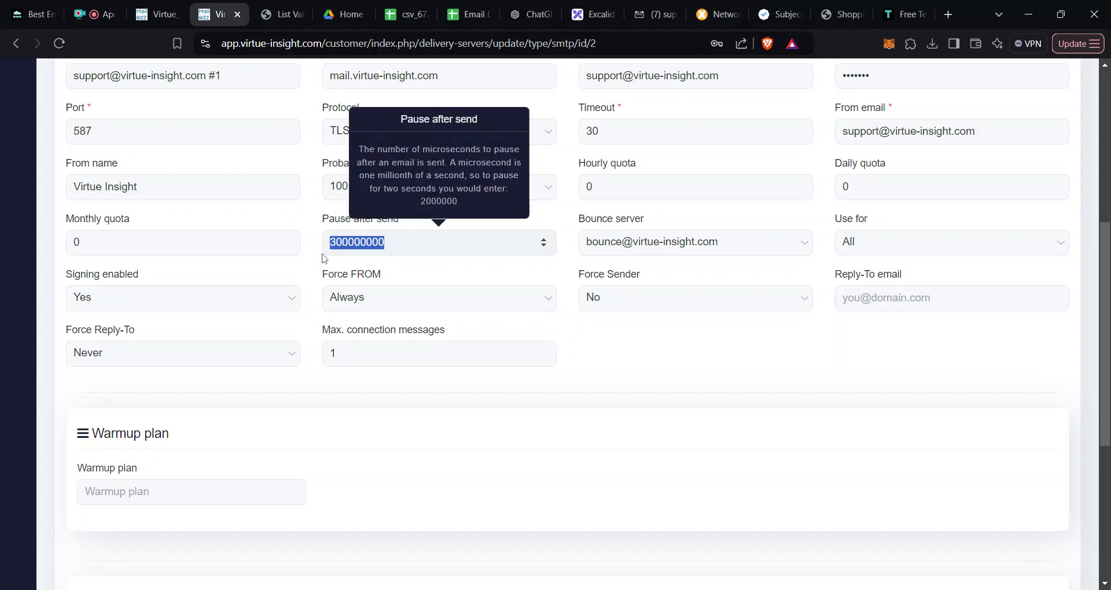
{"action": "key", "text": "Tab"}
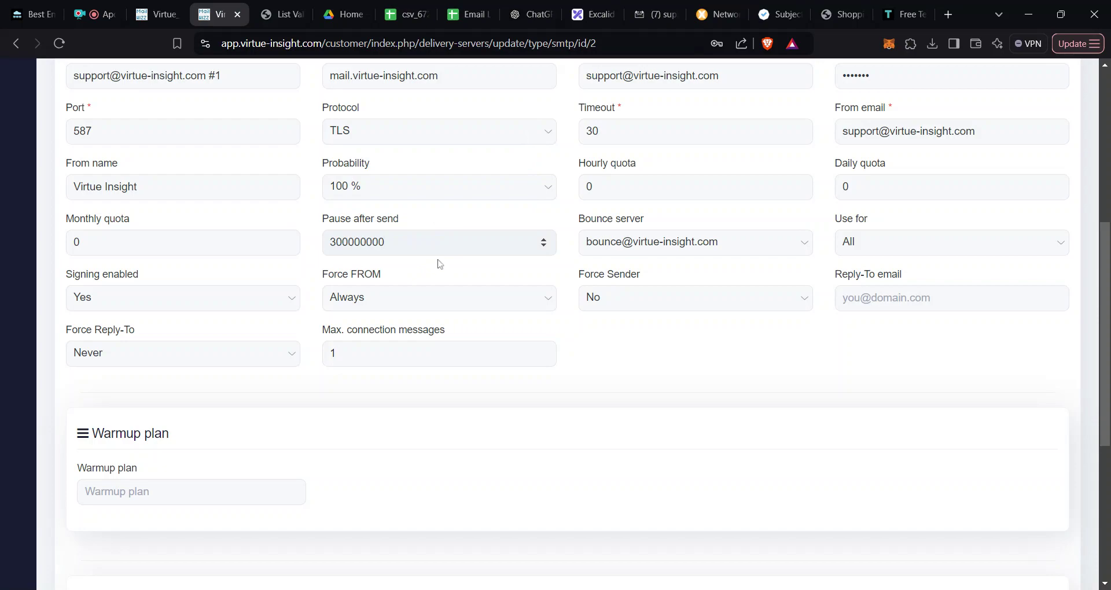
{"action": "scroll", "coordinate": [440, 264], "scroll_direction": "up", "scroll_amount": 2}
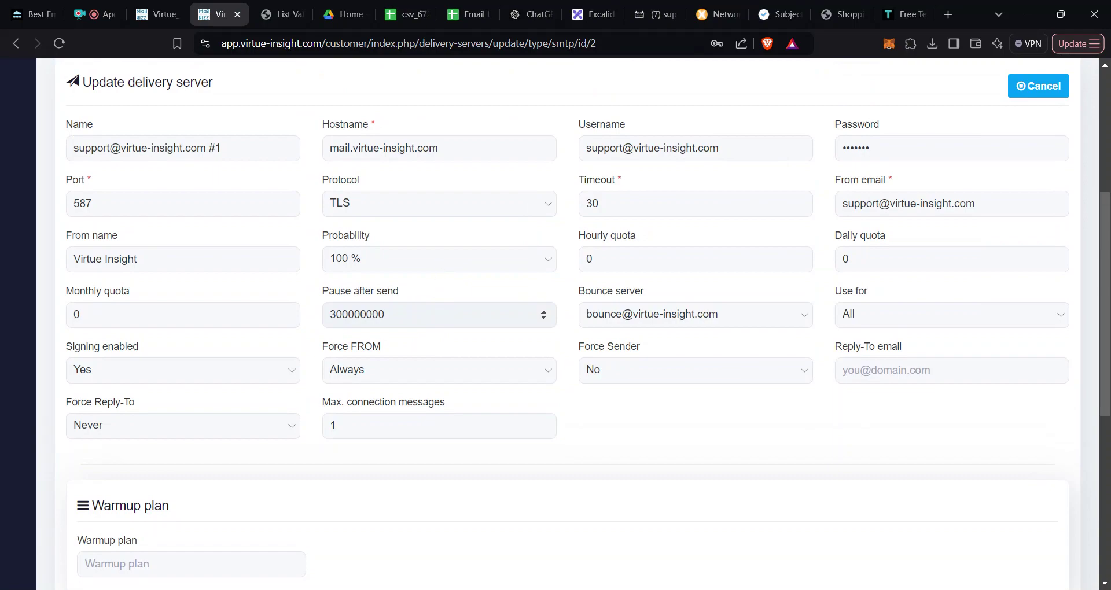
{"action": "double_click", "coordinate": [358, 314]}
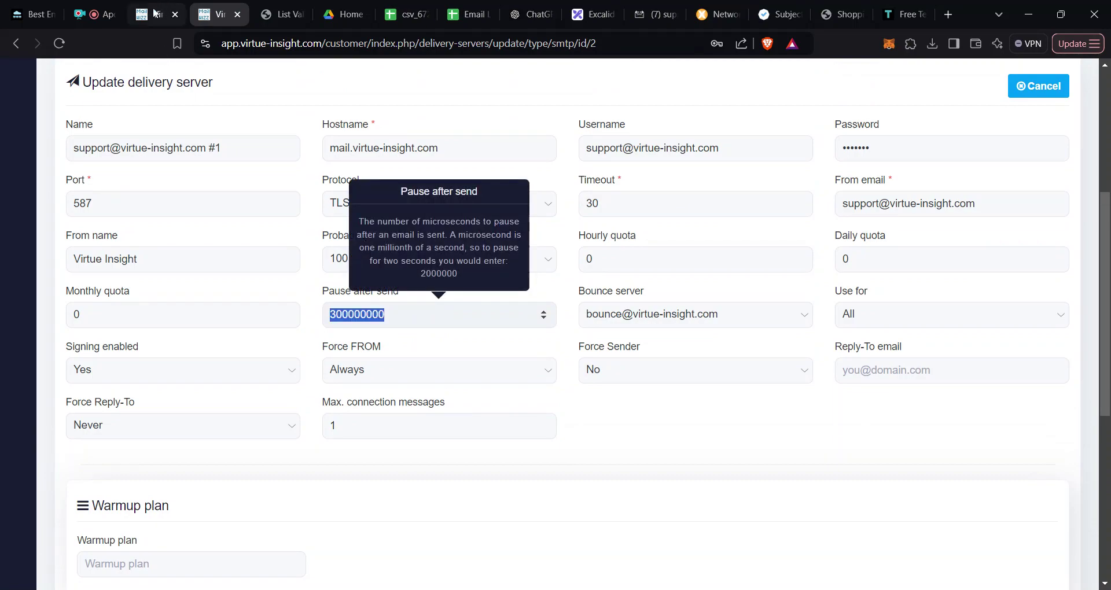
{"action": "left_click", "coordinate": [417, 339]}
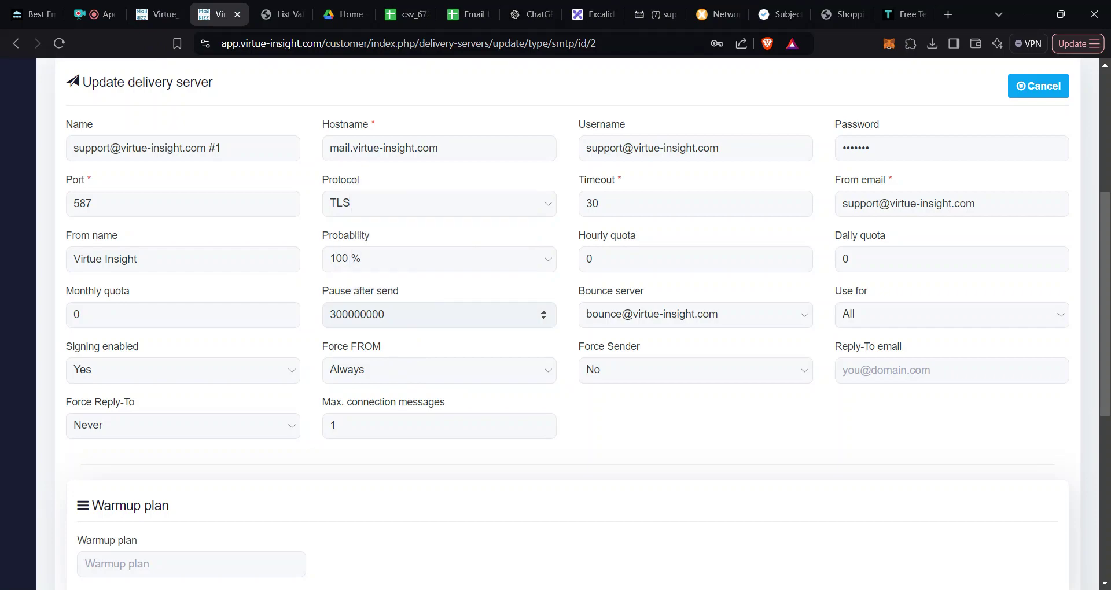
Step: Check the help text for the From name, From email and Reply-To email fields
{"action": "left_click", "coordinate": [153, 259]}
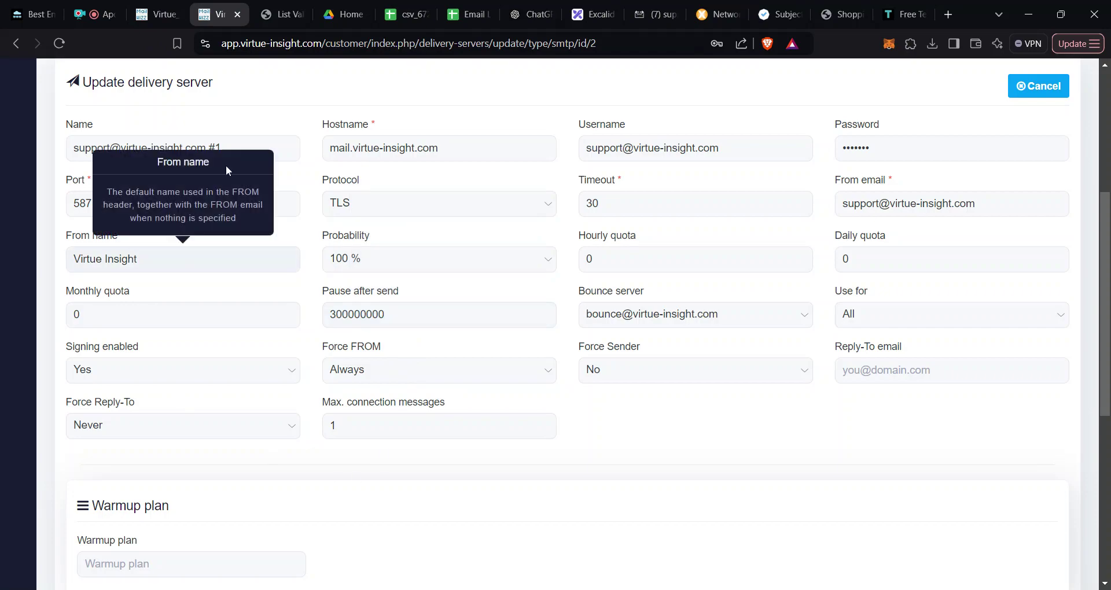
{"action": "key", "text": "shift+Tab"}
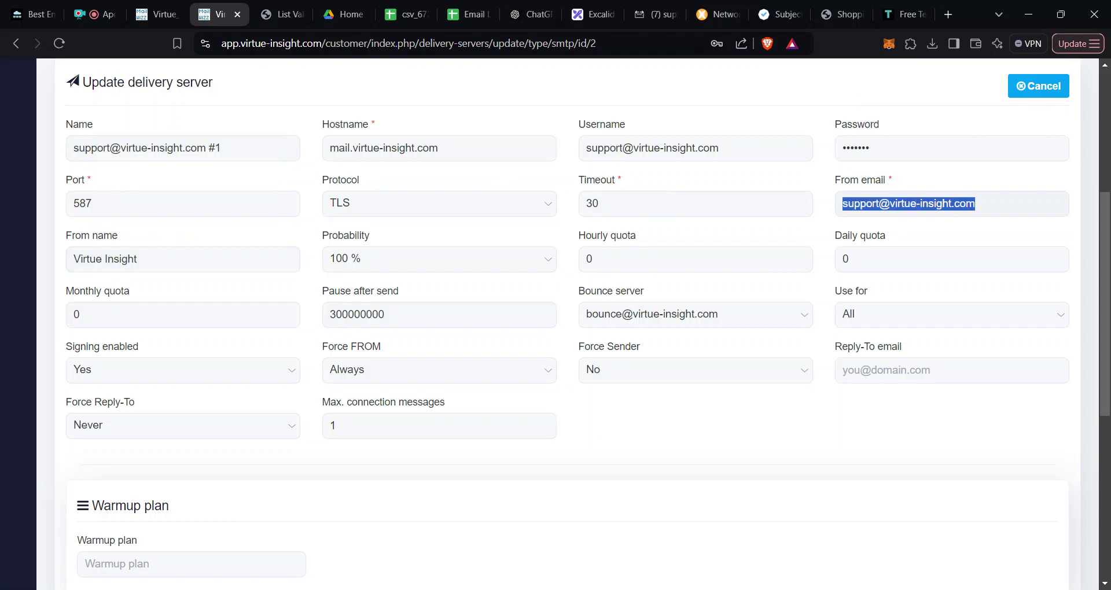
{"action": "scroll", "coordinate": [570, 402], "scroll_direction": "down", "scroll_amount": 2}
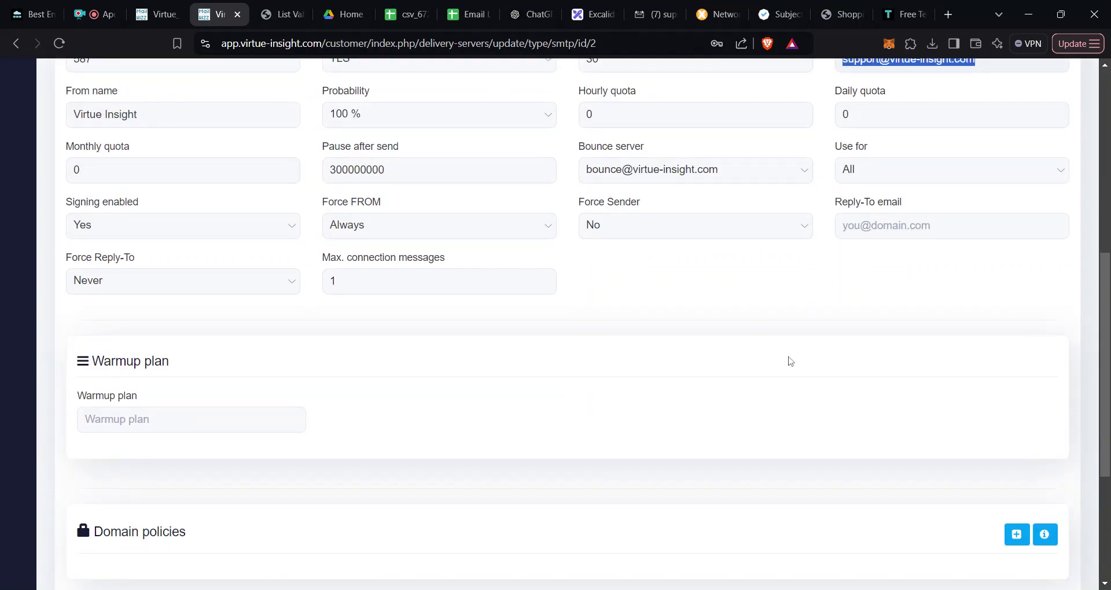
{"action": "left_click", "coordinate": [868, 227]}
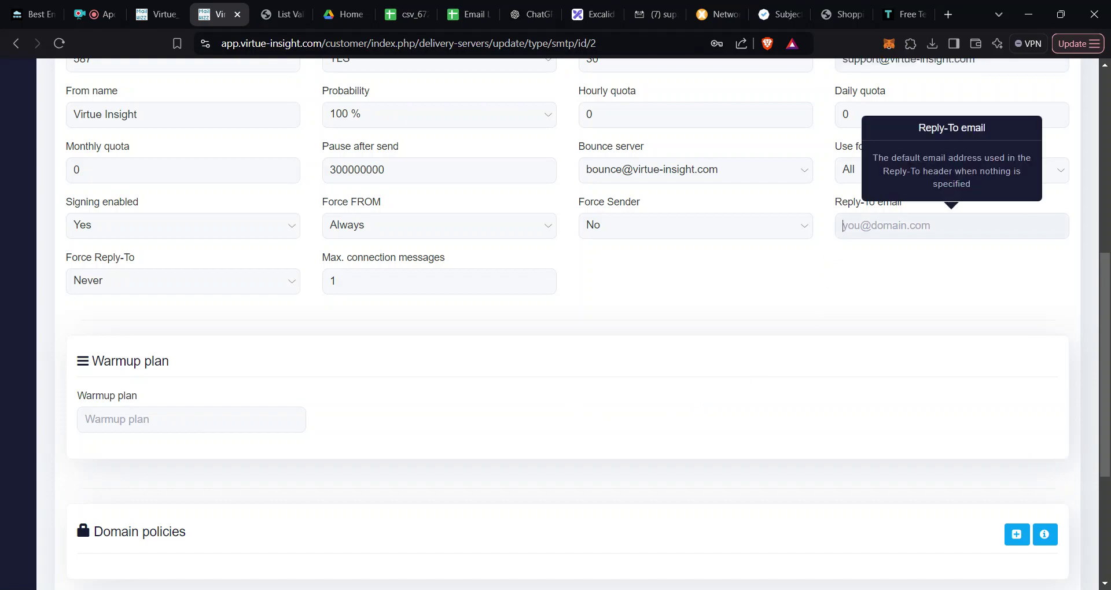
{"action": "left_click", "coordinate": [855, 273]}
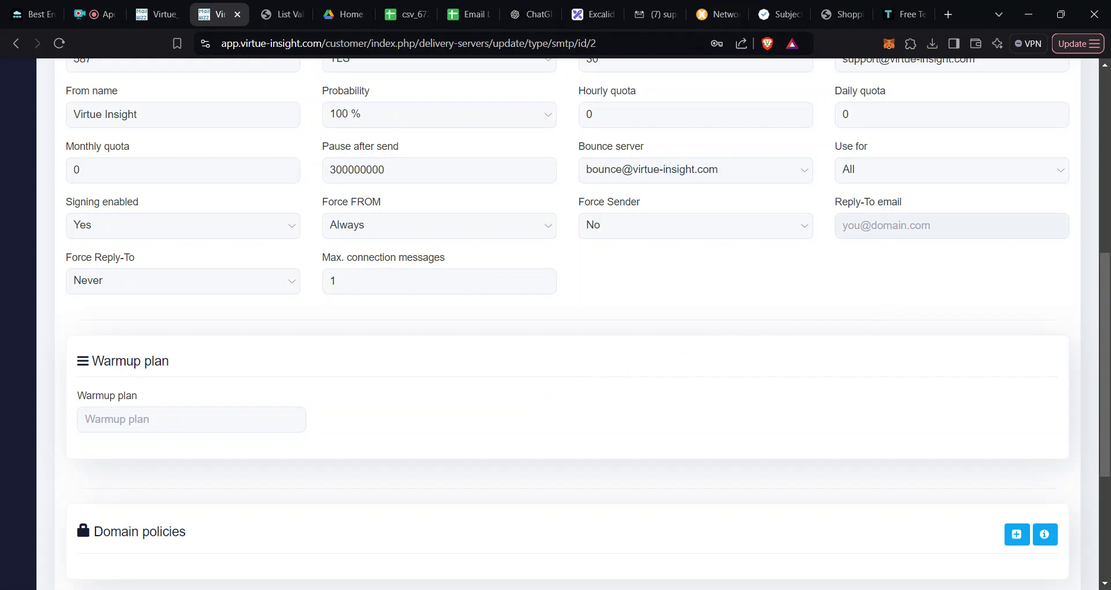
Step: Enter the company support e-mail address as the delivery server's Reply-To email
{"action": "left_click", "coordinate": [926, 226]}
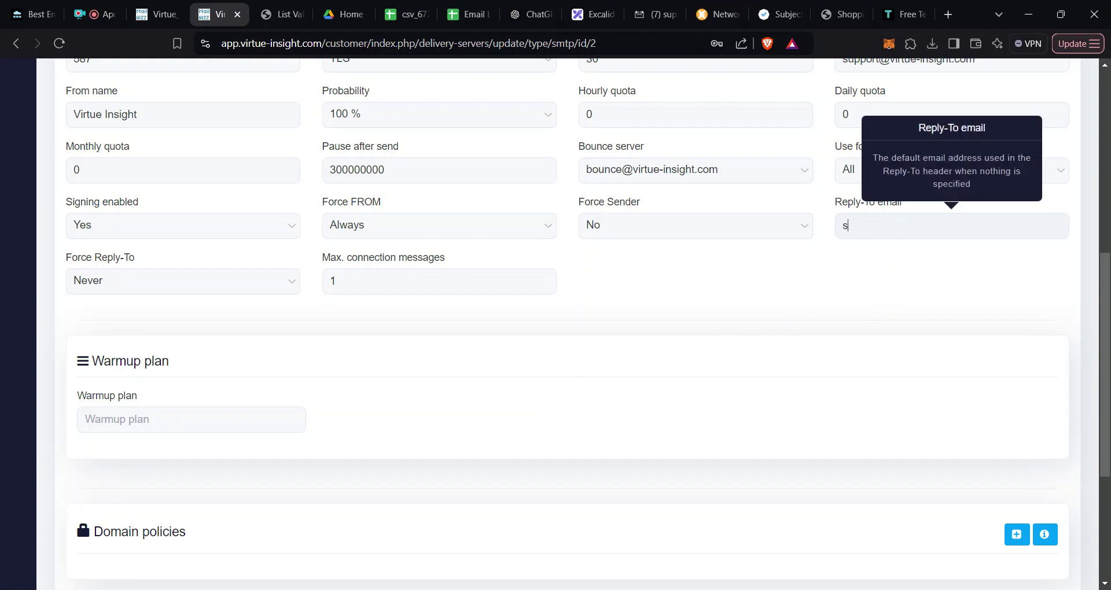
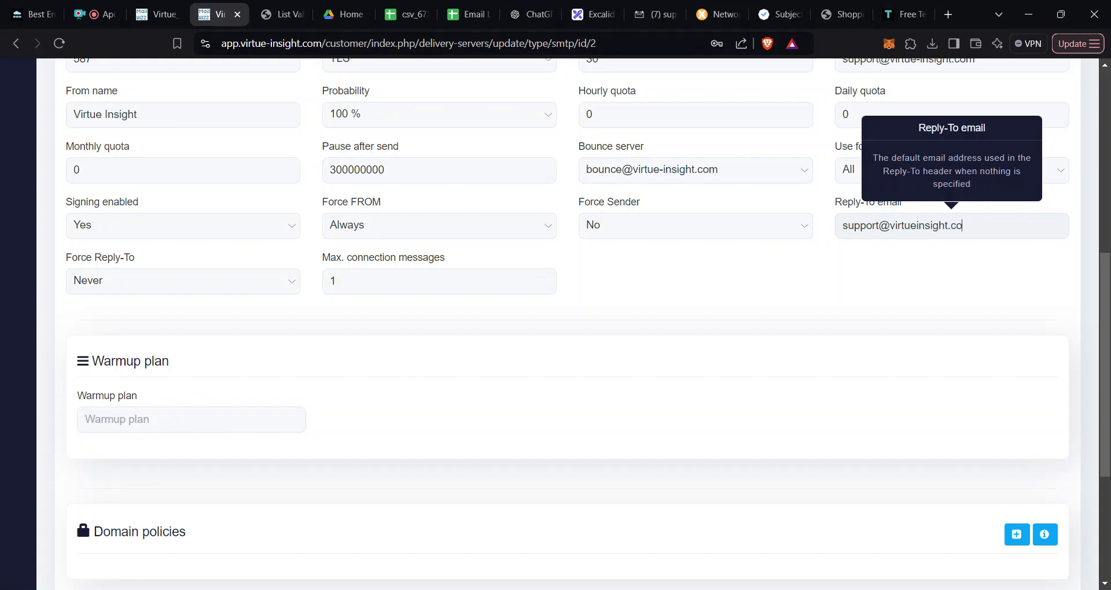
{"action": "triple_click", "coordinate": [890, 226]}
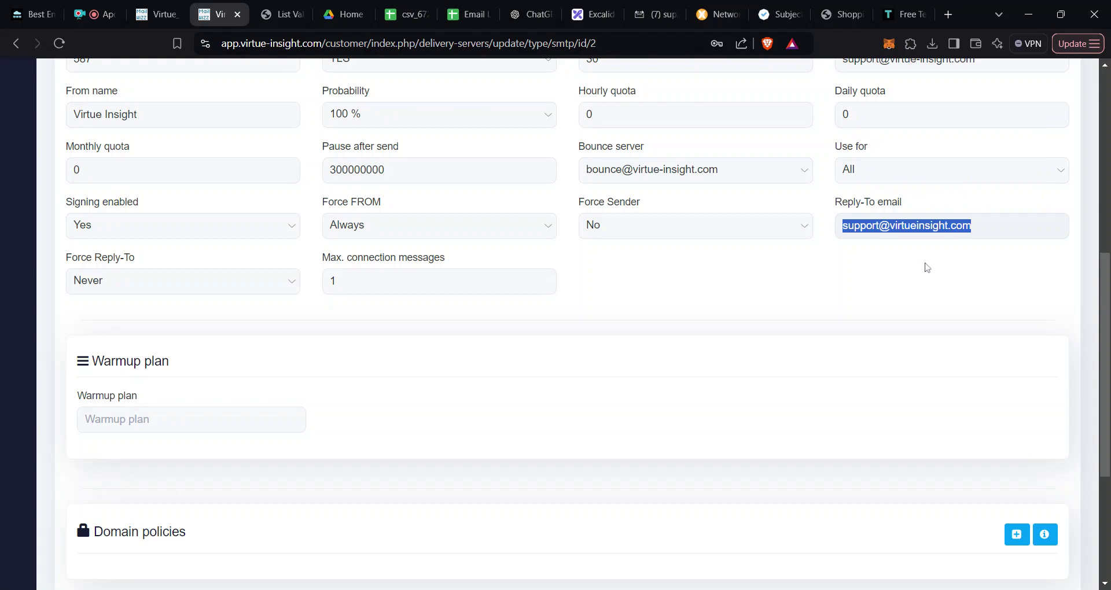
{"action": "triple_click", "coordinate": [926, 225]}
{"action": "left_click", "coordinate": [829, 313]}
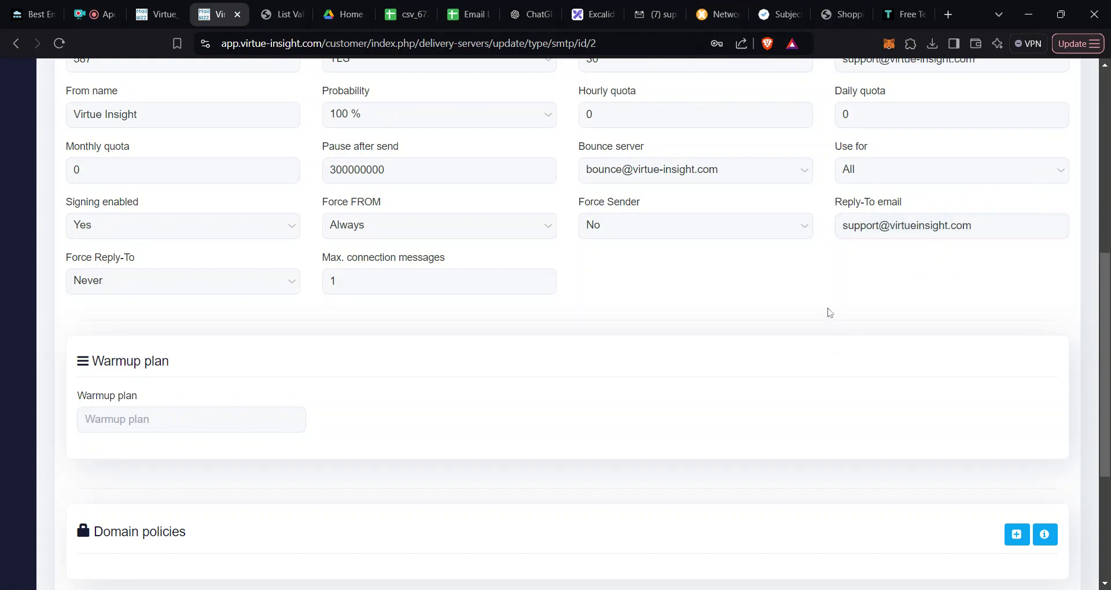
{"action": "triple_click", "coordinate": [894, 226]}
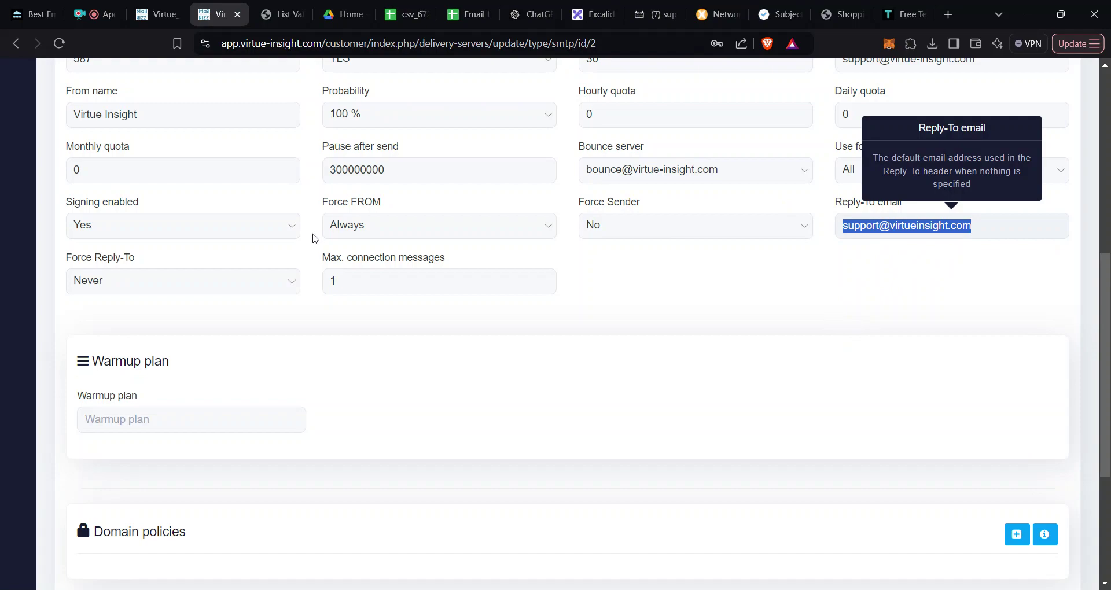
{"action": "scroll", "coordinate": [317, 237], "scroll_direction": "up", "scroll_amount": 3}
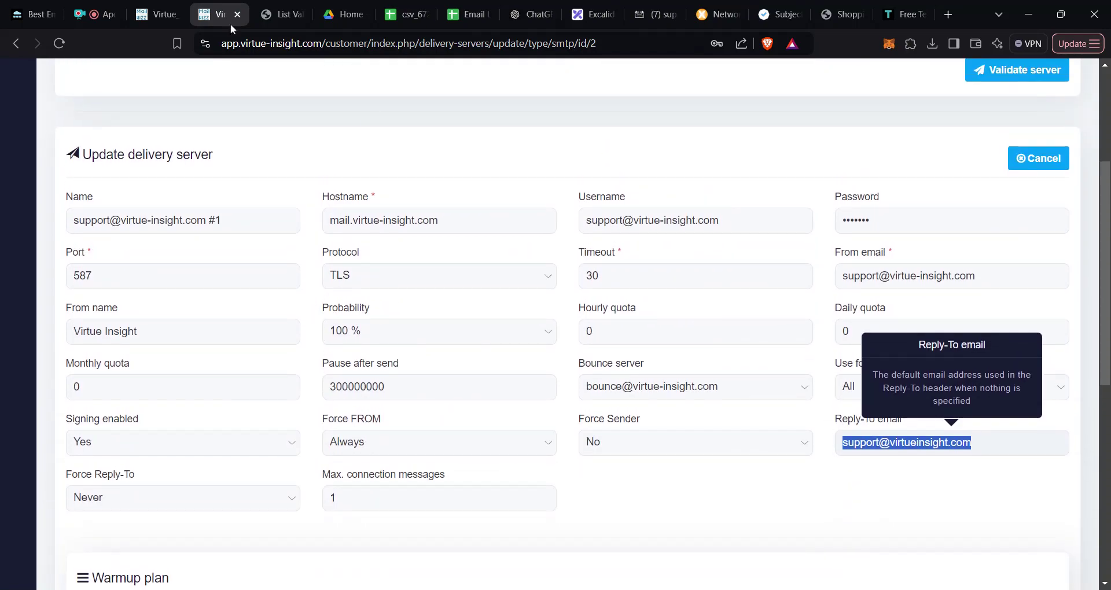
Step: Review article items 8 and 9 on randomizing sending and gradually increasing volume
{"action": "left_click", "coordinate": [20, 14]}
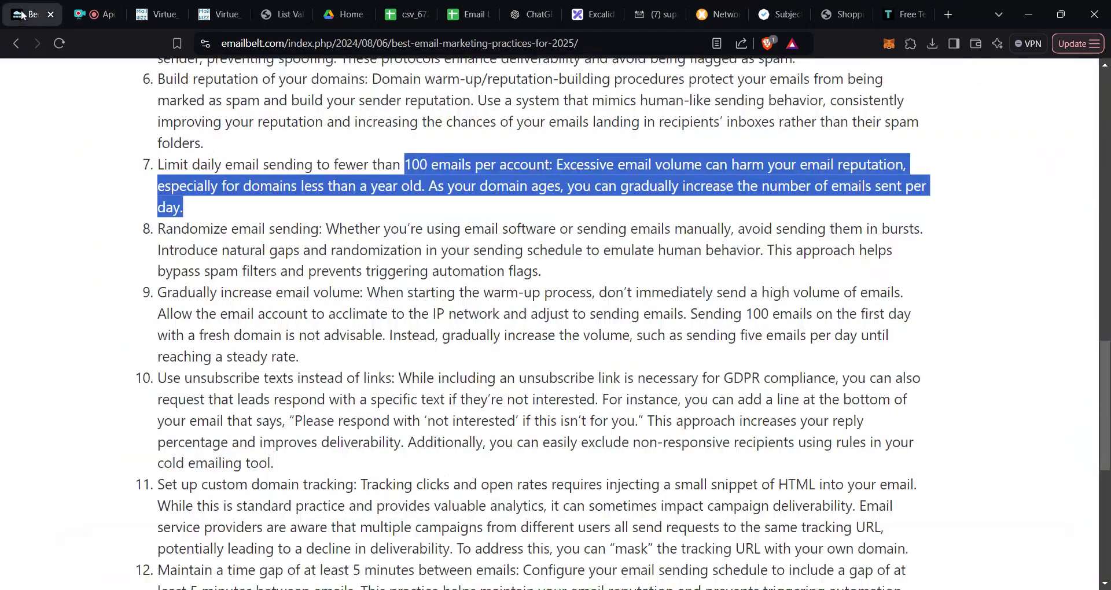
{"action": "left_click", "coordinate": [283, 221]}
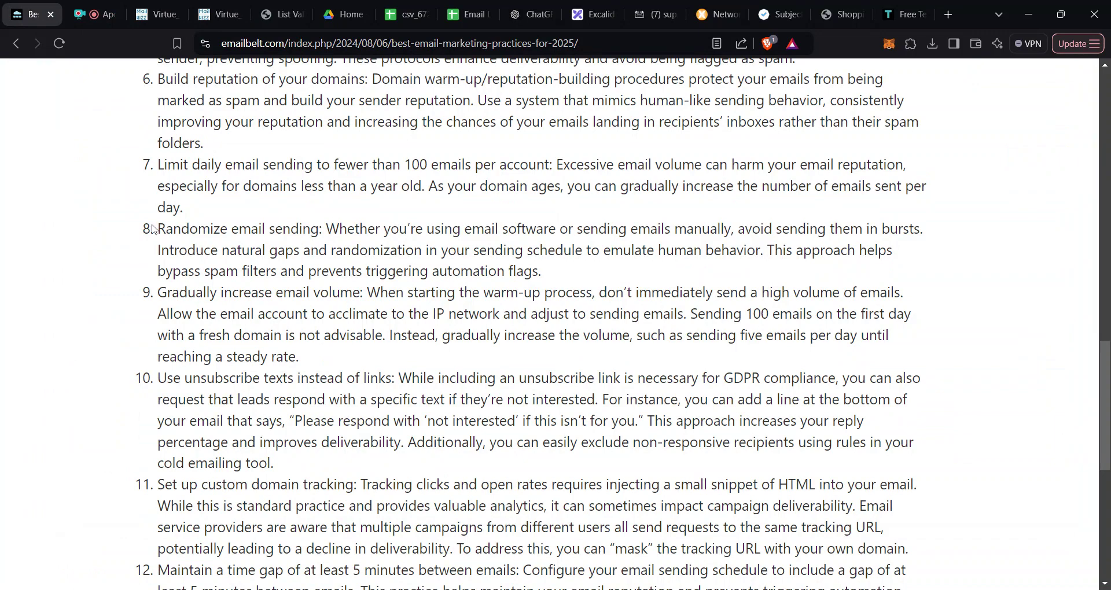
{"action": "left_click_drag", "start_coordinate": [158, 229], "coordinate": [281, 270]}
{"action": "scroll", "coordinate": [550, 324], "scroll_direction": "down", "scroll_amount": 1}
{"action": "left_click_drag", "start_coordinate": [158, 291], "coordinate": [311, 313]}
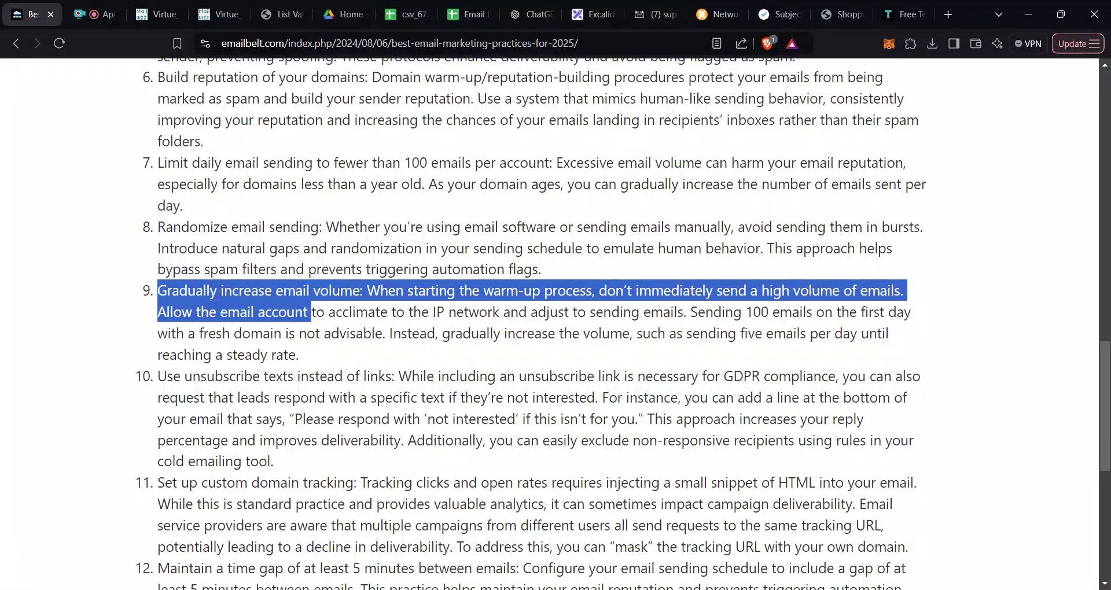
Step: Reduce the delivery server's Pause after send from 300000000 to 30000000
{"action": "left_click", "coordinate": [220, 13]}
{"action": "left_click", "coordinate": [439, 387]}
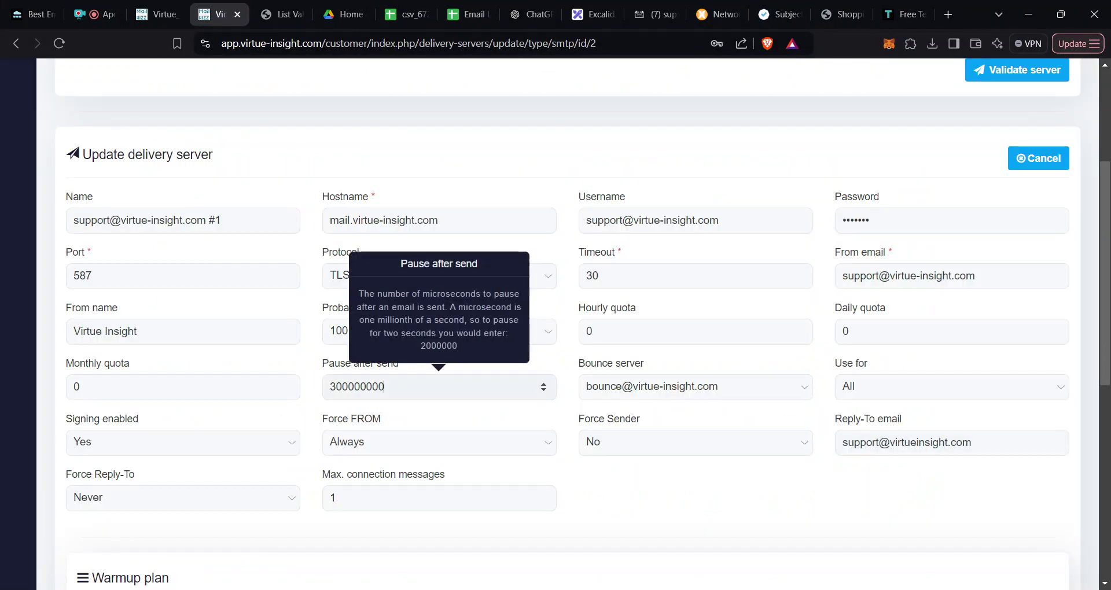
{"action": "key", "text": "BackSpace"}
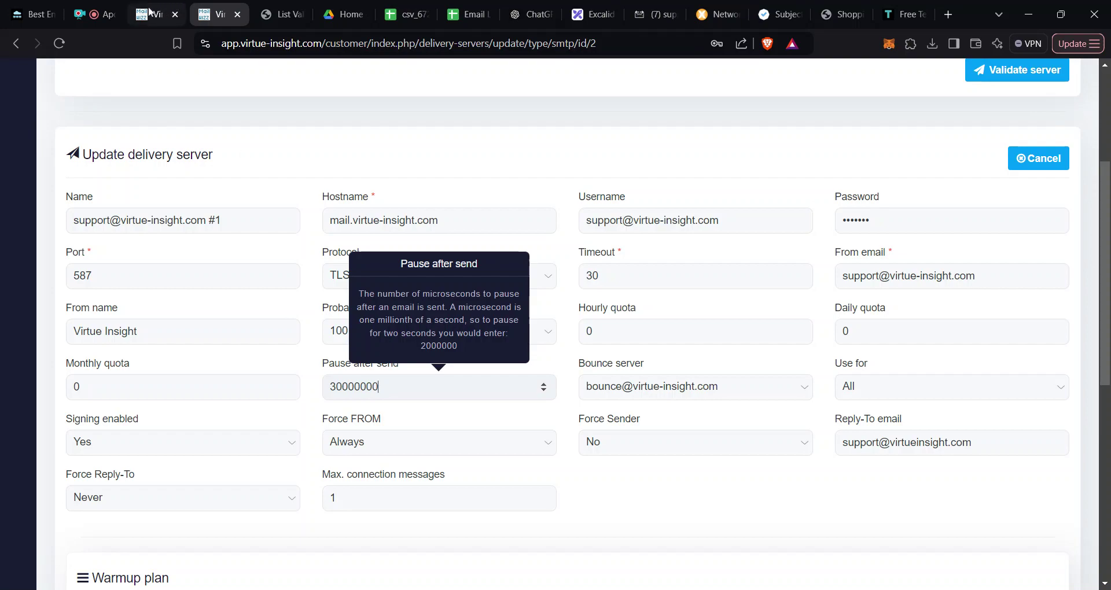
Step: Read article item 10 on unsubscribe texts and its suggested not-interested reply
{"action": "left_click", "coordinate": [24, 12]}
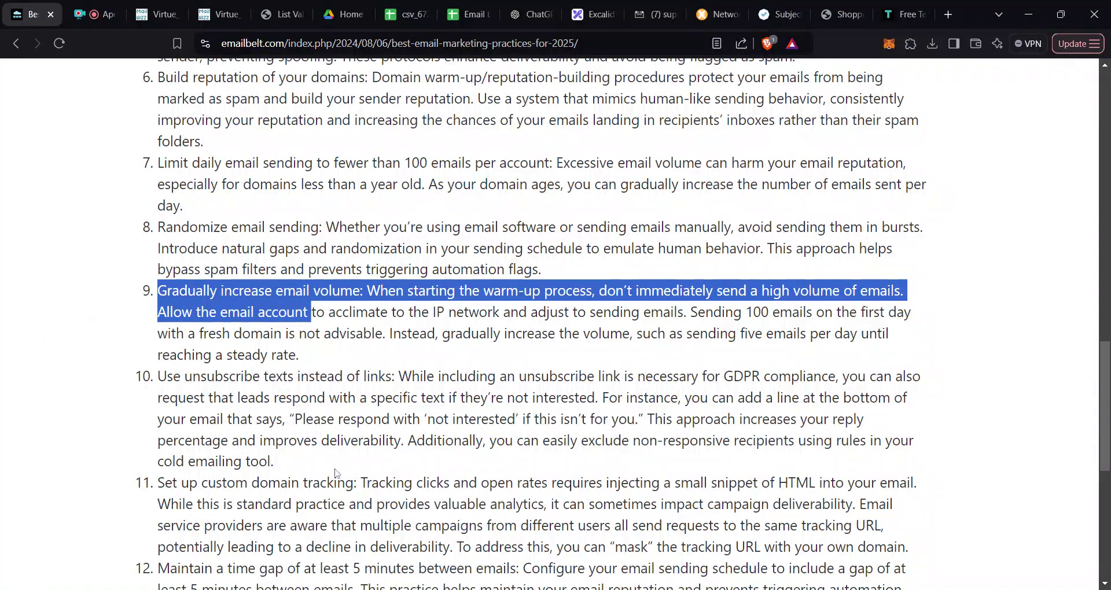
{"action": "left_click_drag", "start_coordinate": [333, 472], "coordinate": [158, 376]}
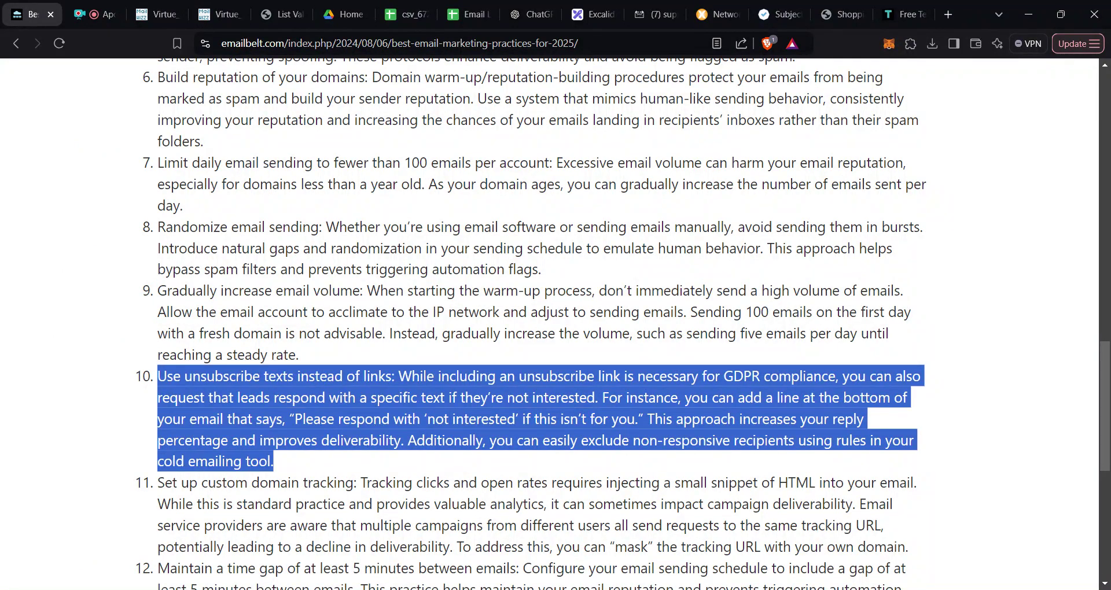
{"action": "left_click", "coordinate": [158, 376]}
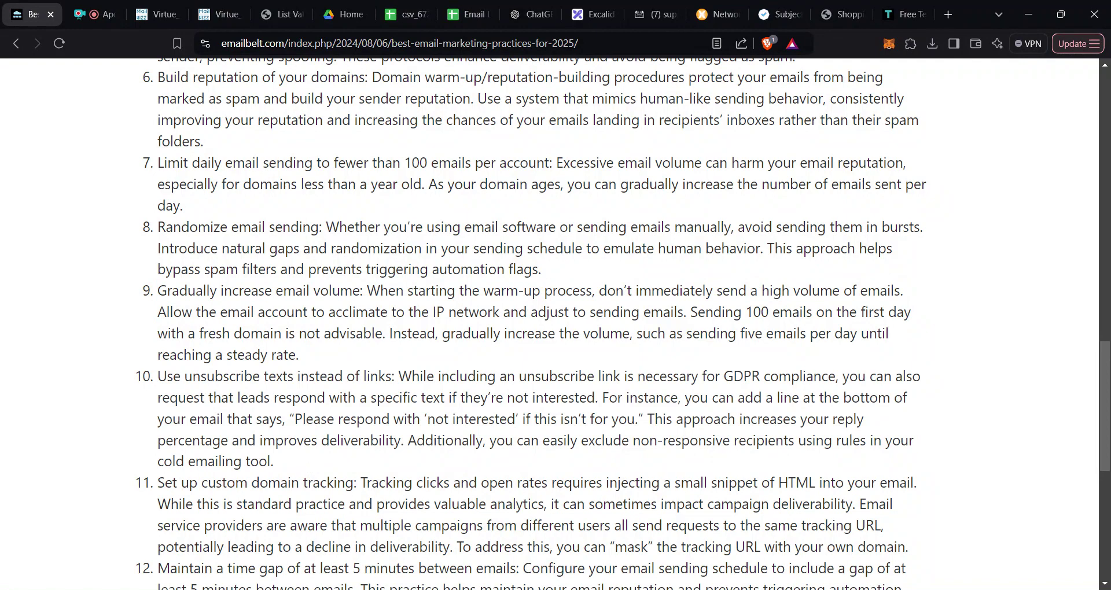
{"action": "left_click_drag", "start_coordinate": [295, 419], "coordinate": [638, 419]}
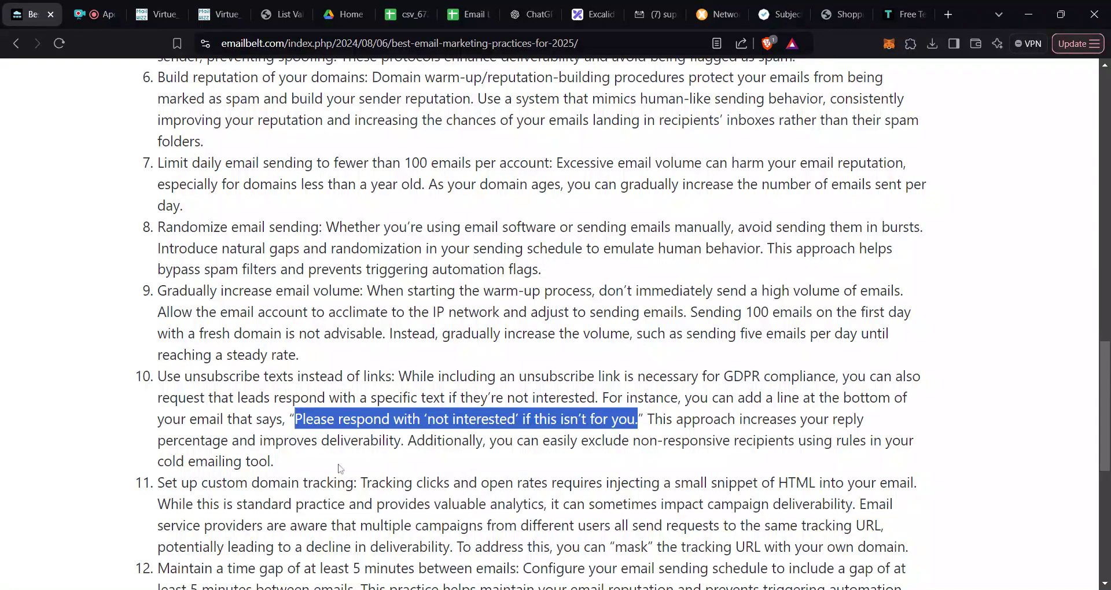
{"action": "triple_click", "coordinate": [545, 435]}
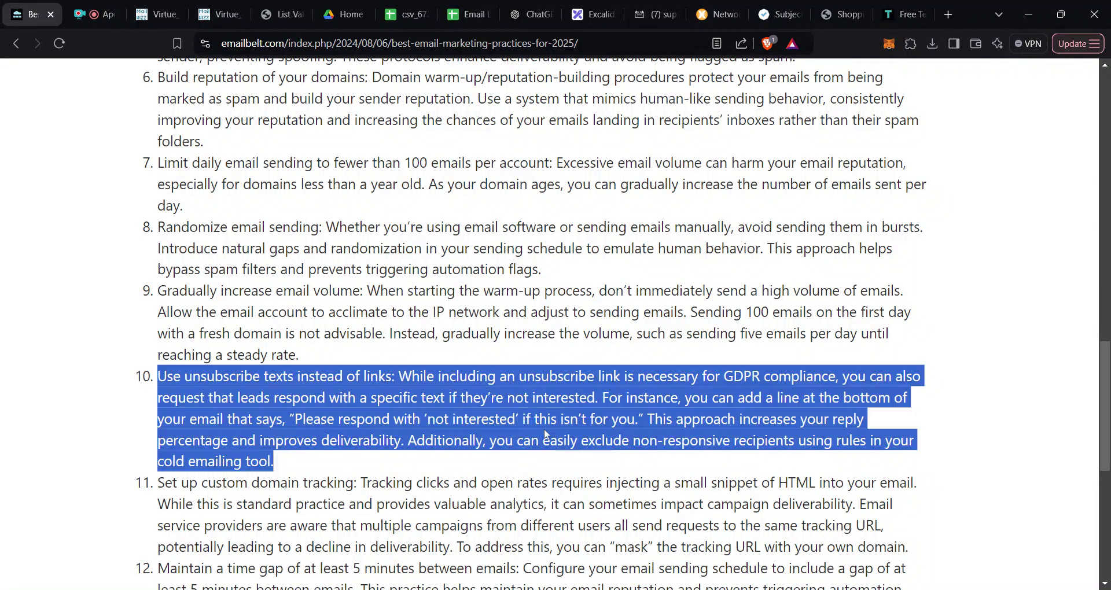
{"action": "left_click", "coordinate": [545, 435]}
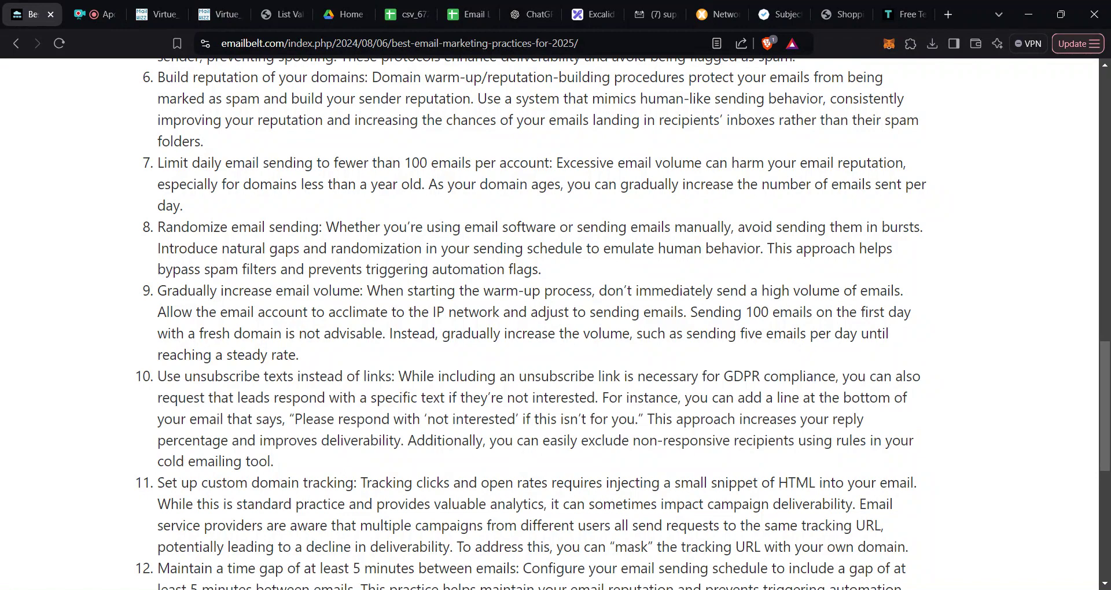
Step: Scroll on to item 11 about tracking domains
{"action": "scroll", "coordinate": [530, 324], "scroll_direction": "down", "scroll_amount": 1}
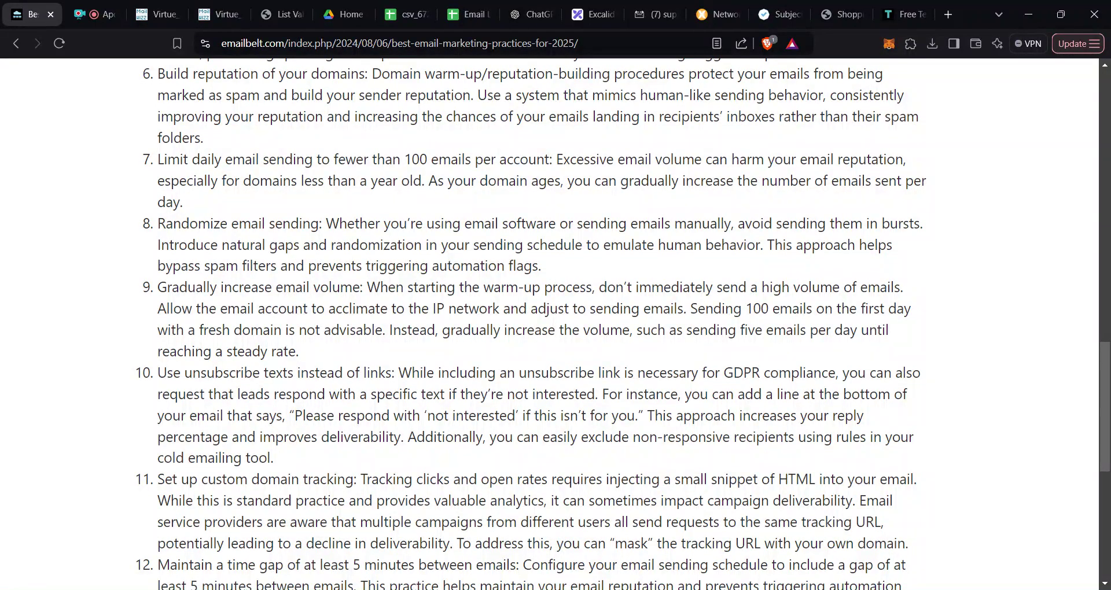
{"action": "double_click", "coordinate": [328, 479]}
{"action": "left_click_drag", "start_coordinate": [1106, 409], "coordinate": [1109, 486]}
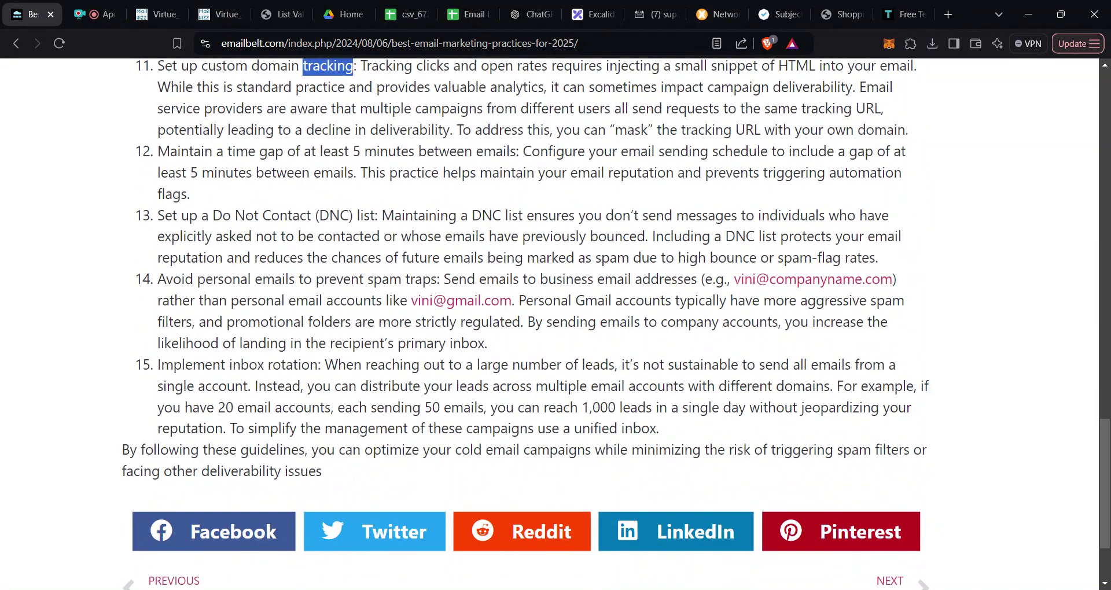
Step: Read article item 13 on DNC lists
{"action": "left_click_drag", "start_coordinate": [157, 215], "coordinate": [340, 215]}
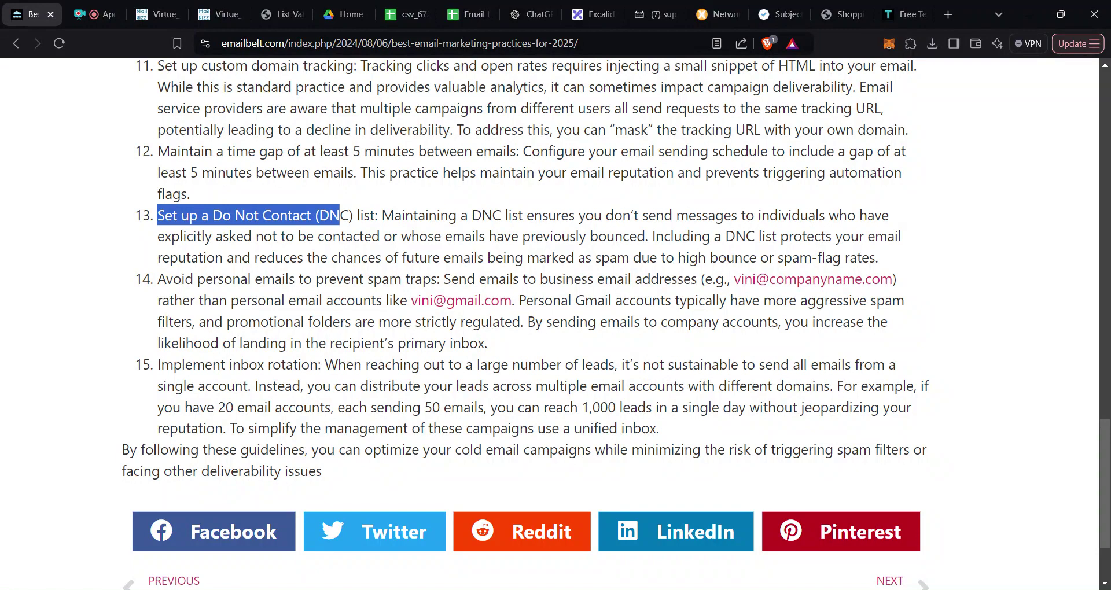
{"action": "triple_click", "coordinate": [515, 216]}
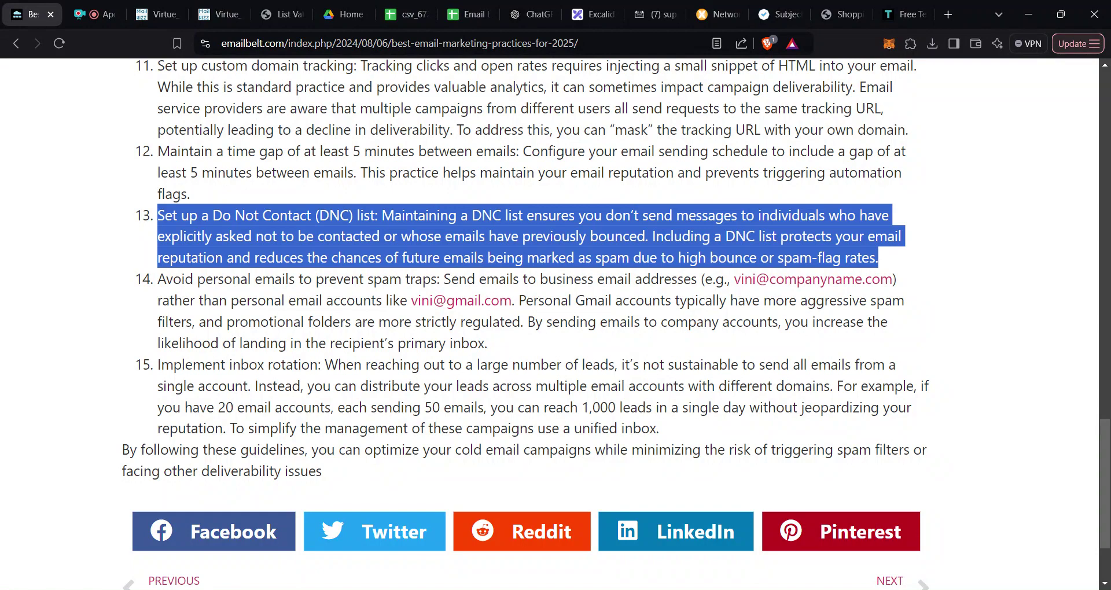
{"action": "triple_click", "coordinate": [350, 237]}
{"action": "left_click", "coordinate": [350, 236]}
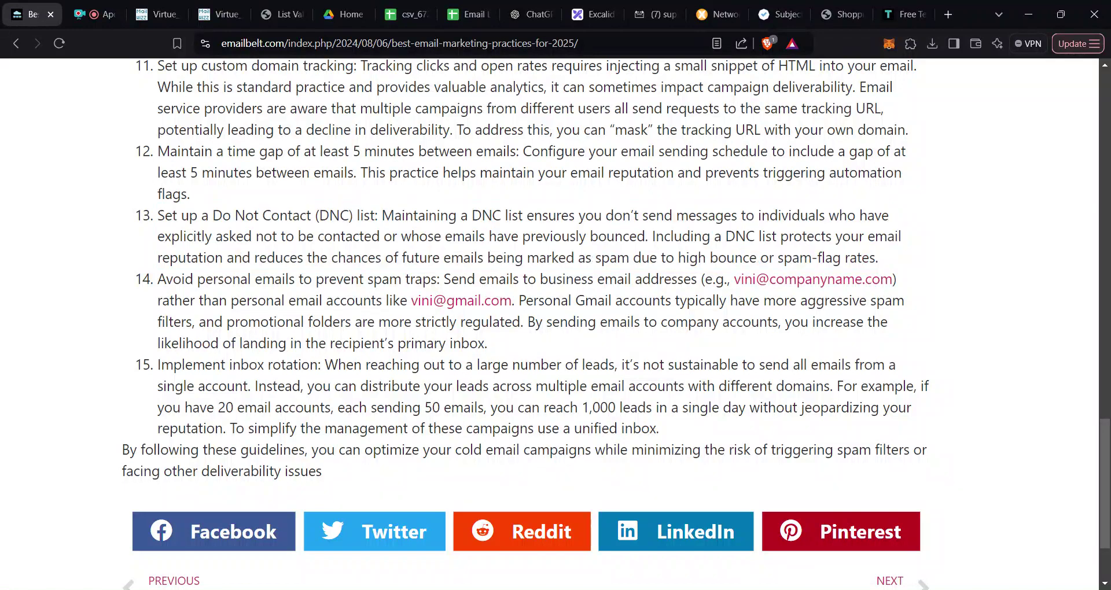
Step: Read items 14 and 15 on avoiding personal emails and inbox rotation
{"action": "triple_click", "coordinate": [356, 301]}
{"action": "left_click", "coordinate": [356, 300]}
{"action": "left_click_drag", "start_coordinate": [157, 279], "coordinate": [530, 352]}
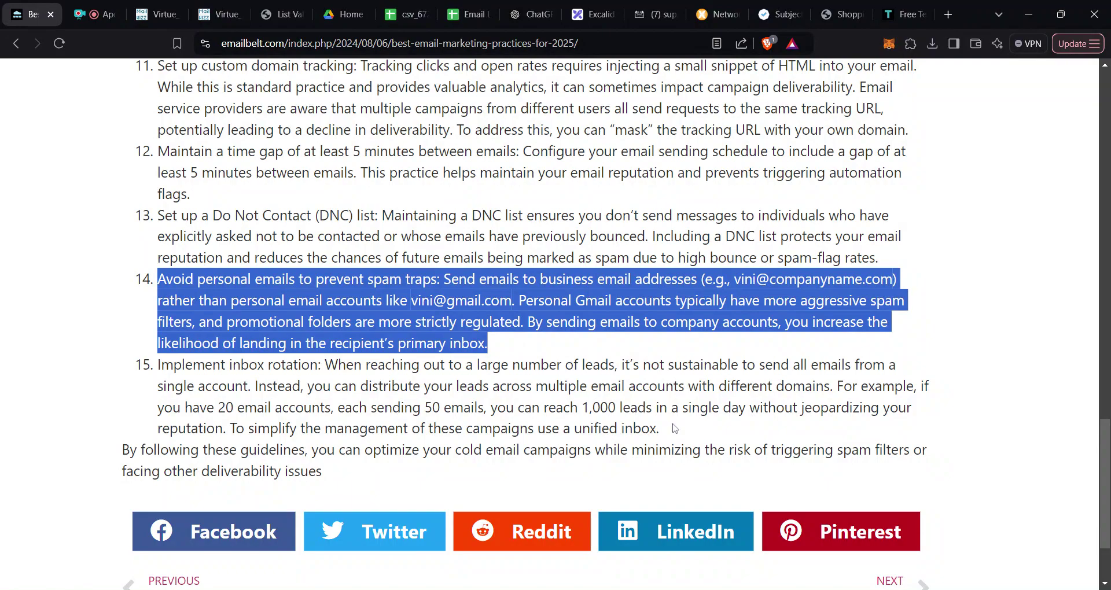
{"action": "left_click_drag", "start_coordinate": [674, 429], "coordinate": [544, 322]}
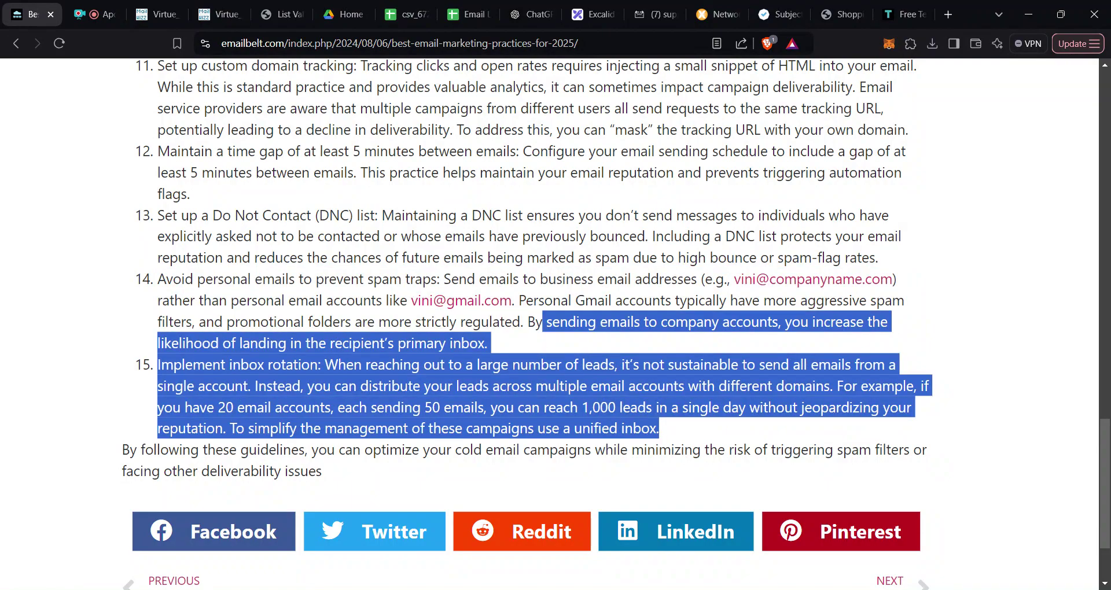
Step: Go back to the Create email template page for Template54
{"action": "scroll", "coordinate": [555, 324], "scroll_direction": "up", "scroll_amount": 7}
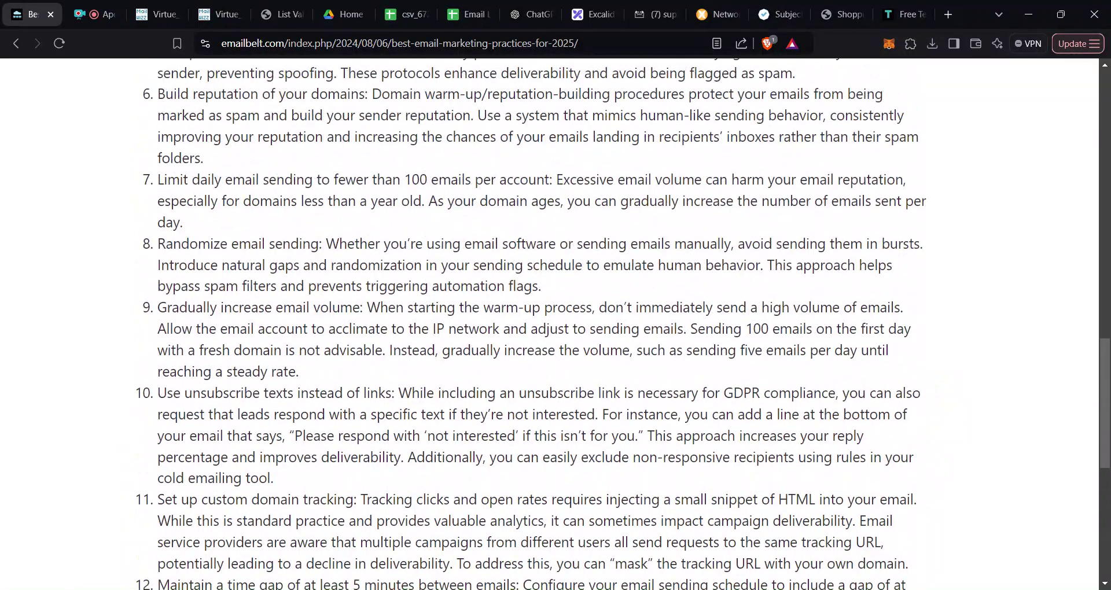
{"action": "scroll", "coordinate": [556, 324], "scroll_direction": "up", "scroll_amount": 1}
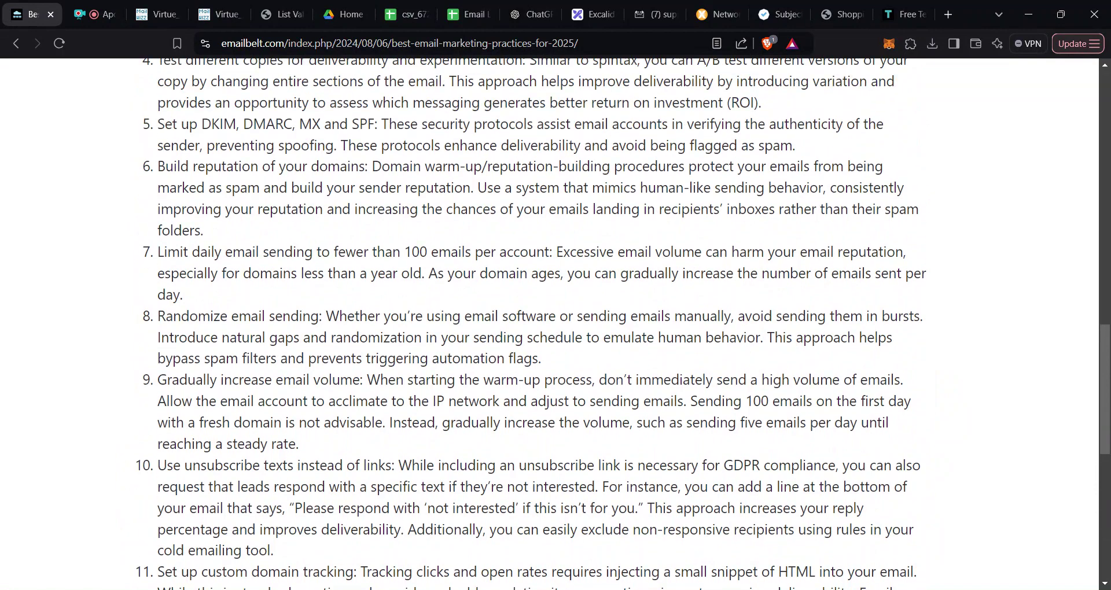
{"action": "left_click", "coordinate": [152, 16]}
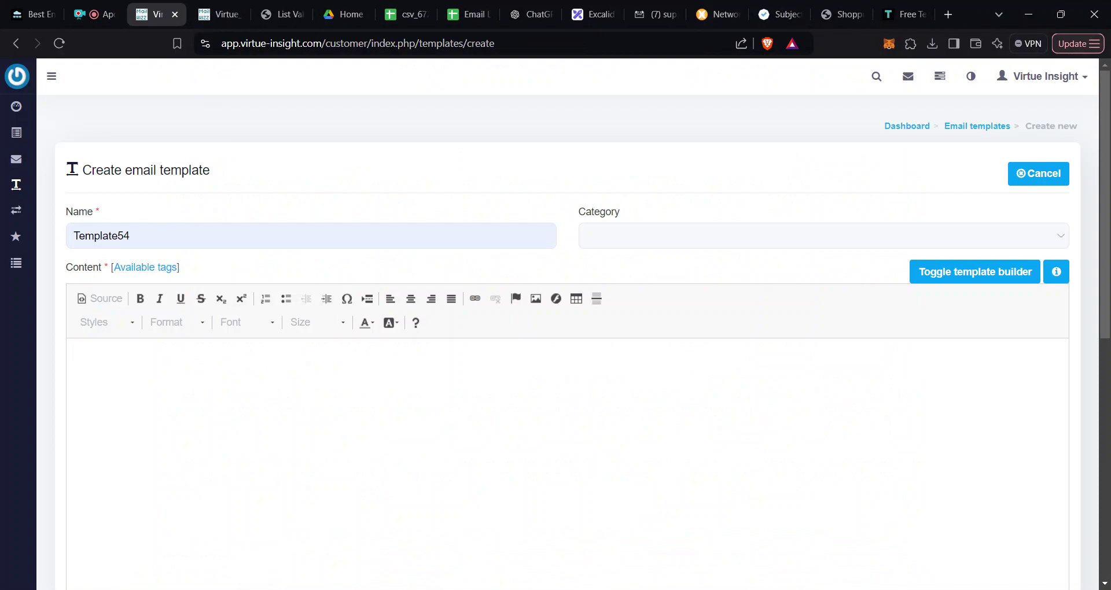
Step: Show the Available tags list and select the [RANDOM_CONTENT:a|b|c] tag text
{"action": "left_click", "coordinate": [149, 268]}
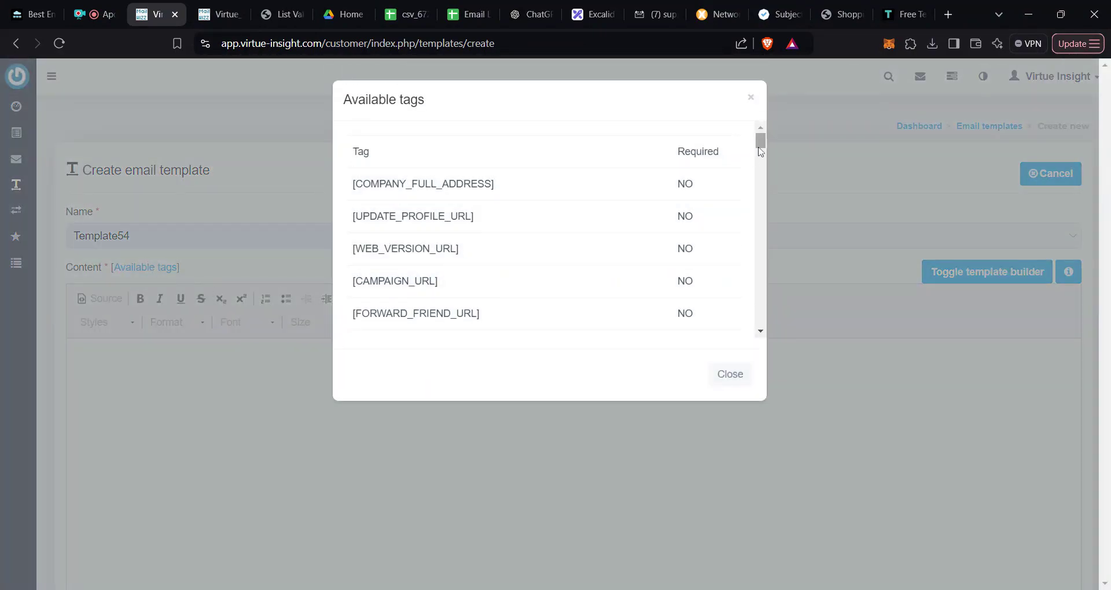
{"action": "left_click_drag", "start_coordinate": [760, 152], "coordinate": [762, 150]}
{"action": "scroll", "coordinate": [514, 256], "scroll_direction": "down", "scroll_amount": 4}
{"action": "scroll", "coordinate": [514, 256], "scroll_direction": "up", "scroll_amount": 3}
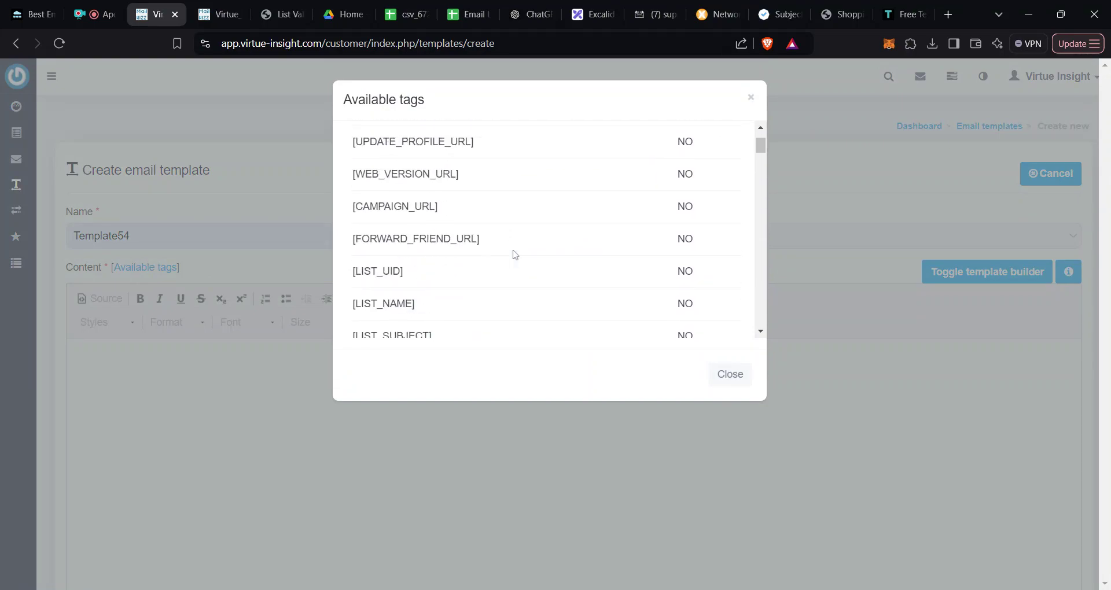
{"action": "scroll", "coordinate": [514, 256], "scroll_direction": "up", "scroll_amount": 2}
{"action": "scroll", "coordinate": [514, 256], "scroll_direction": "down", "scroll_amount": 5}
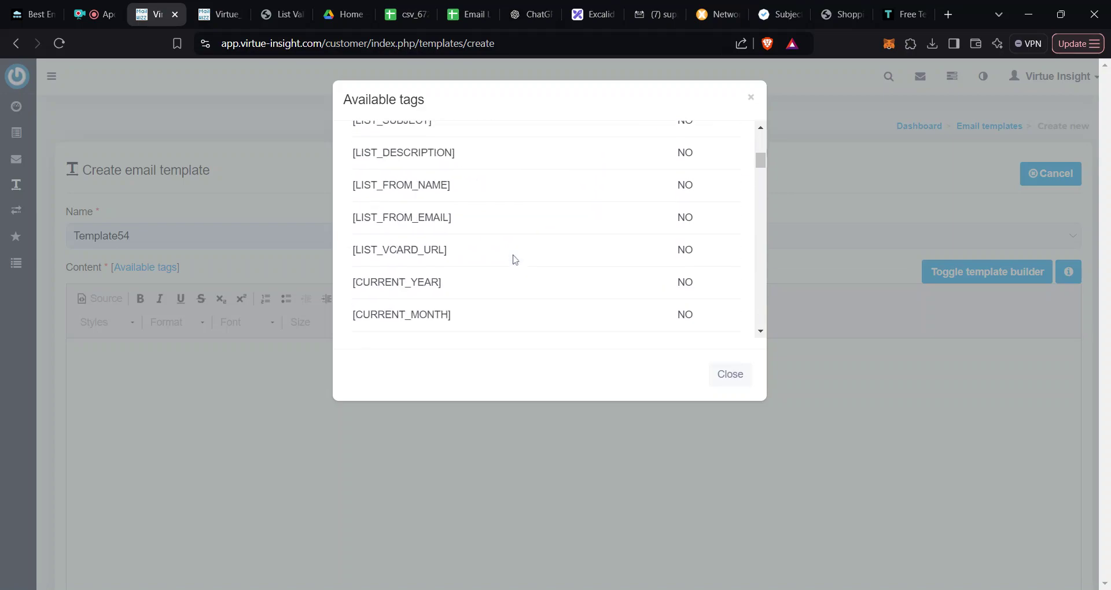
{"action": "scroll", "coordinate": [514, 260], "scroll_direction": "down", "scroll_amount": 5}
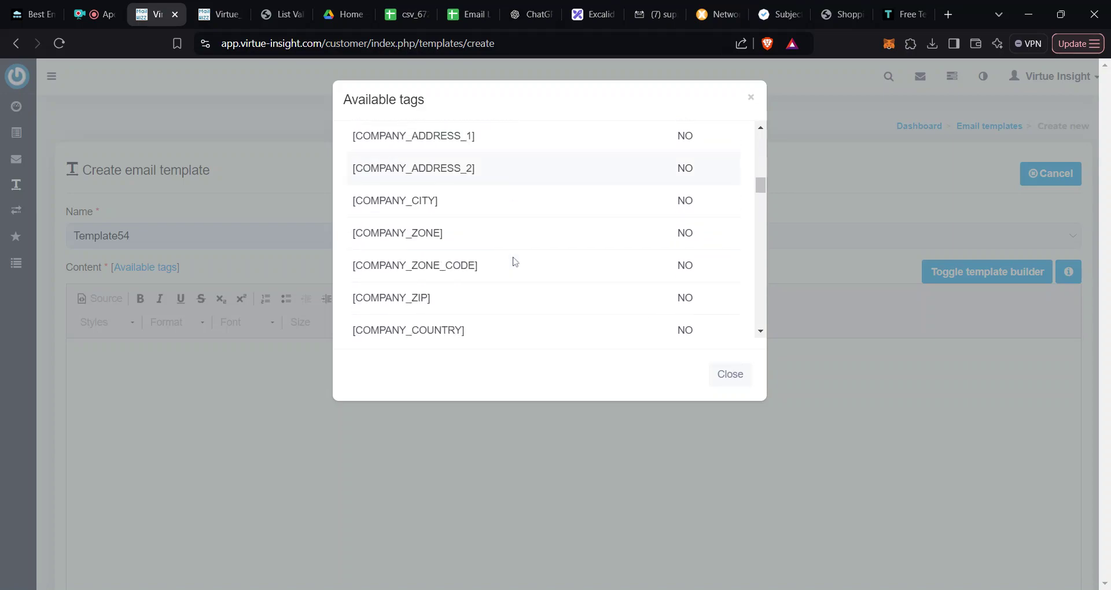
{"action": "scroll", "coordinate": [514, 260], "scroll_direction": "down", "scroll_amount": 15}
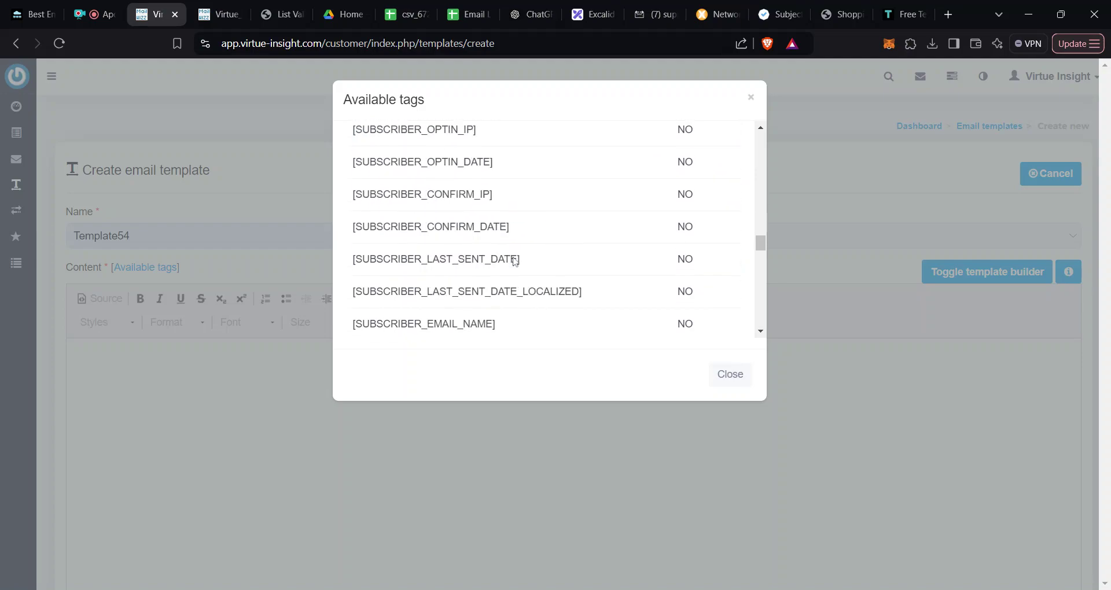
{"action": "scroll", "coordinate": [514, 261], "scroll_direction": "down", "scroll_amount": 6}
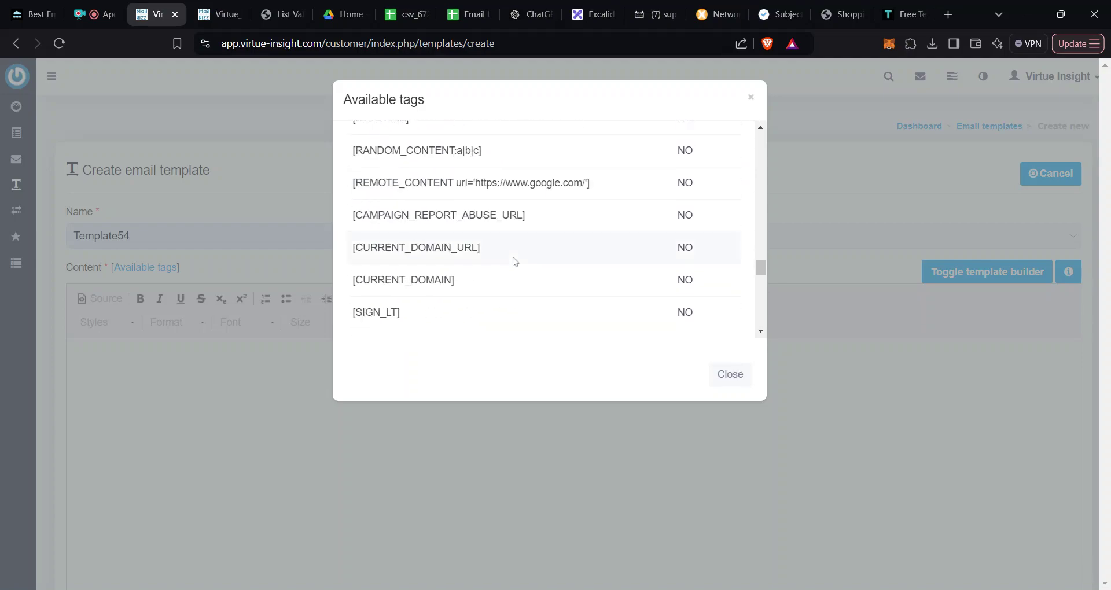
{"action": "left_click_drag", "start_coordinate": [498, 157], "coordinate": [351, 152]}
{"action": "key", "text": "ctrl+c"}
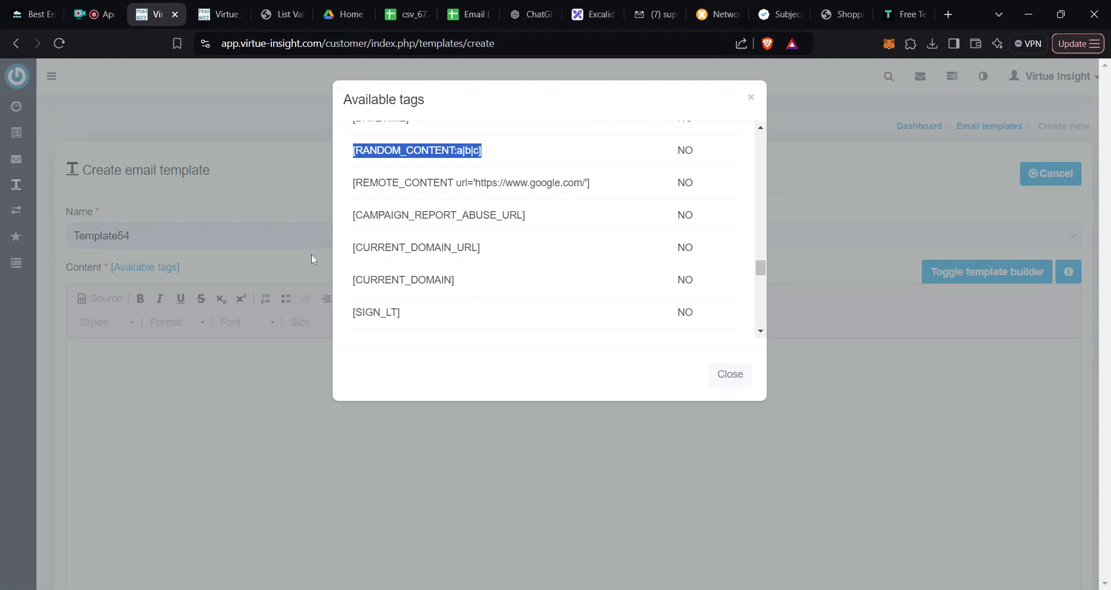
Step: Paste the random content tag into the body with variants Hi|Hello|Hey|Greetings
{"action": "left_click", "coordinate": [179, 384]}
{"action": "key", "text": "ctrl+v"}
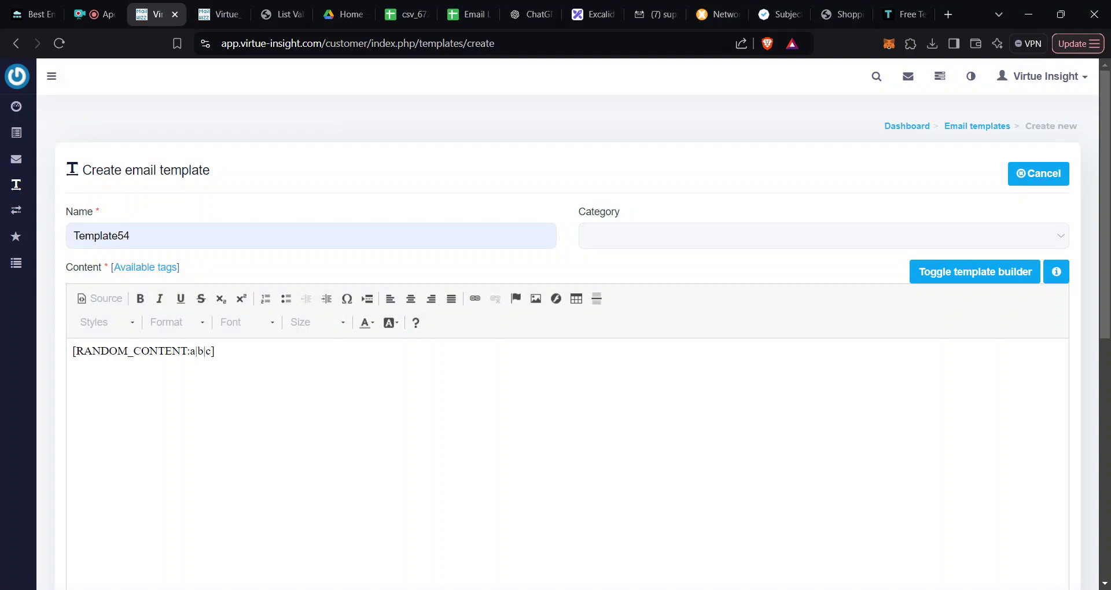
{"action": "double_click", "coordinate": [193, 351]}
{"action": "type", "text": "hi"}
{"action": "key", "text": "BackSpace"}
{"action": "key", "text": "BackSpace"}
{"action": "type", "text": "Hi"}
{"action": "key", "text": "BackSpace"}
{"action": "type", "text": "hello"}
{"action": "key", "text": "BackSpace"}
{"action": "key", "text": "BackSpace"}
{"action": "key", "text": "BackSpace"}
{"action": "key", "text": "BackSpace"}
{"action": "key", "text": "BackSpace"}
{"action": "type", "text": "J"}
{"action": "key", "text": "BackSpace"}
{"action": "type", "text": "Hello"}
{"action": "key", "text": "BackSpace"}
{"action": "type", "text": "Hey"}
{"action": "type", "text": "|"}
{"action": "type", "text": "G"}
{"action": "type", "text": "ting"}
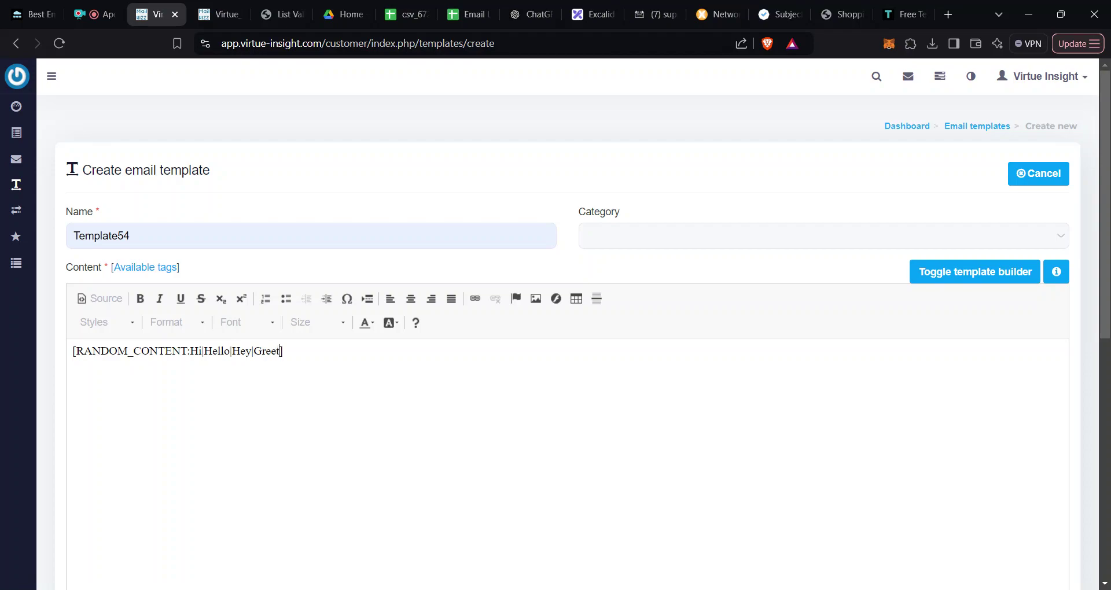
{"action": "type", "text": "s"}
Step: Add the line 'Saw that you are in real estate' below the greeting tag
{"action": "type", "text": "C"}
{"action": "type", "text": "ou"}
{"action": "type", "text": "ld"}
{"action": "key", "text": "BackSpace"}
{"action": "key", "text": "BackSpace"}
{"action": "key", "text": "BackSpace"}
{"action": "key", "text": "BackSpace"}
{"action": "key", "text": "BackSpace"}
{"action": "type", "text": "Saw that you are in real"}
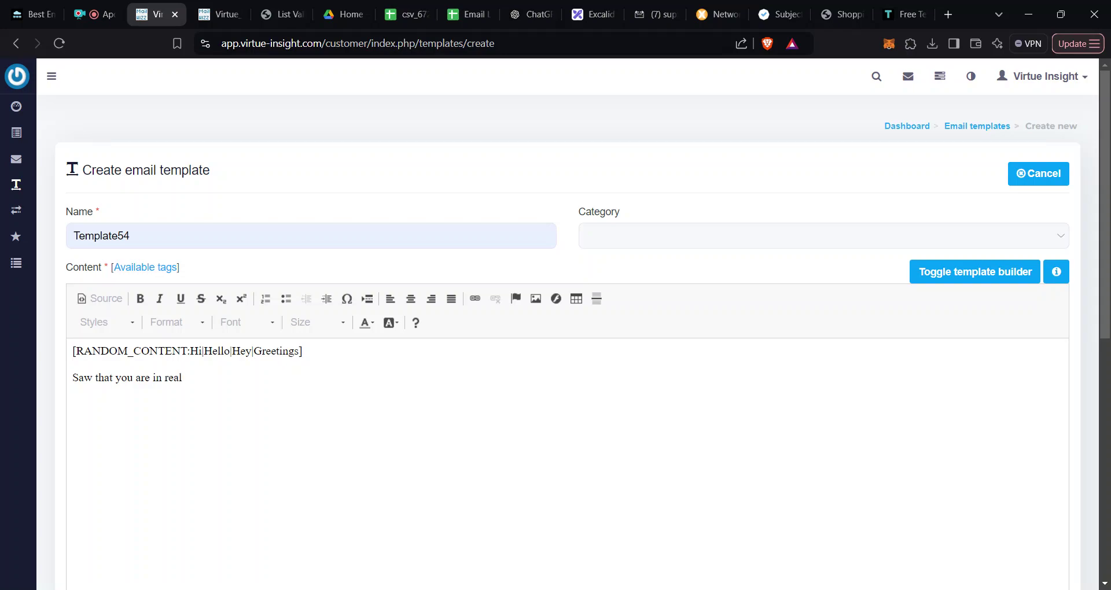
{"action": "type", "text": " estate"}
{"action": "key", "text": "Return"}
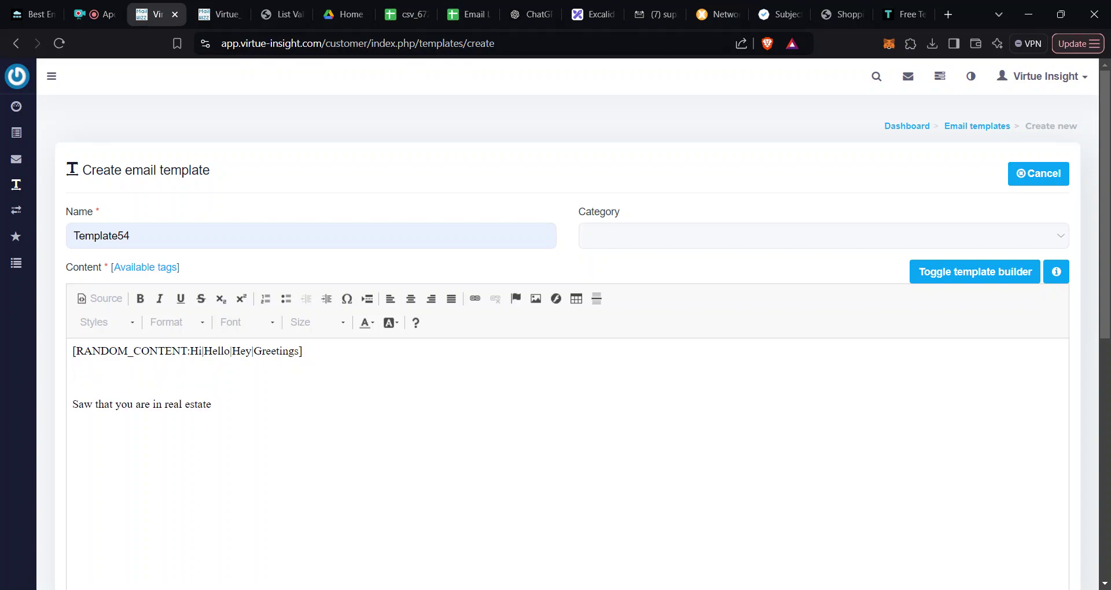
{"action": "type", "text": "This is T"}
{"action": "key", "text": "BackSpace"}
{"action": "key", "text": "BackSpace"}
{"action": "key", "text": "BackSpace"}
{"action": "key", "text": "BackSpace"}
{"action": "key", "text": "BackSpace"}
{"action": "key", "text": "BackSpace"}
{"action": "key", "text": "BackSpace"}
{"action": "key", "text": "BackSpace"}
{"action": "key", "text": "BackSpace"}
{"action": "key", "text": "BackSpace"}
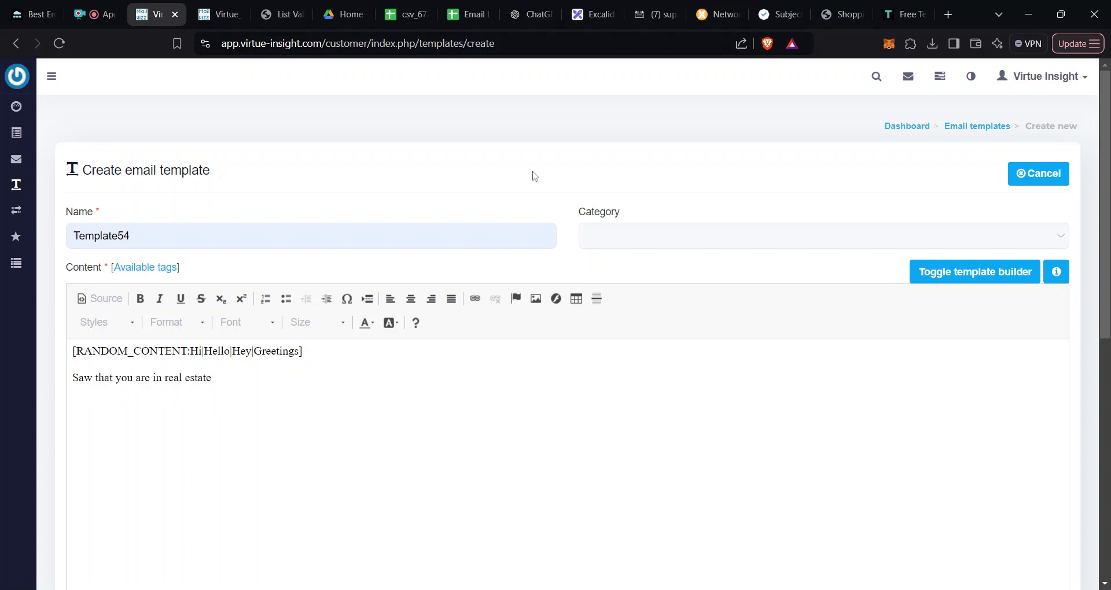
Step: Load app.crystallations.com in a new browser tab
{"action": "left_click", "coordinate": [950, 14]}
{"action": "type", "text": "app"}
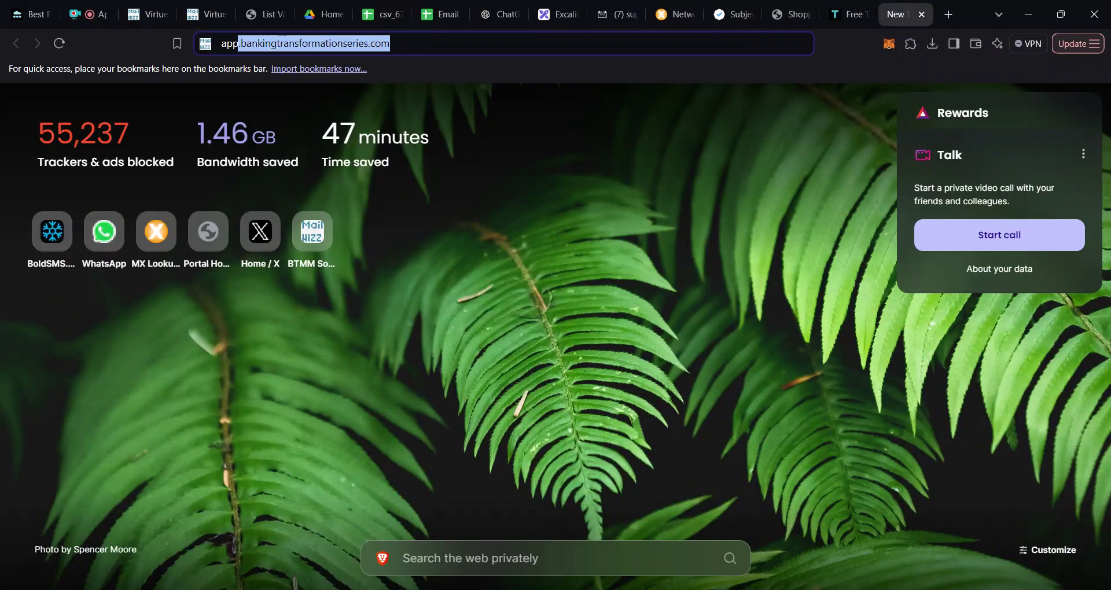
{"action": "type", "text": "c"}
{"action": "key", "text": "BackSpace"}
{"action": "type", "text": ".c"}
{"action": "key", "text": "Return"}
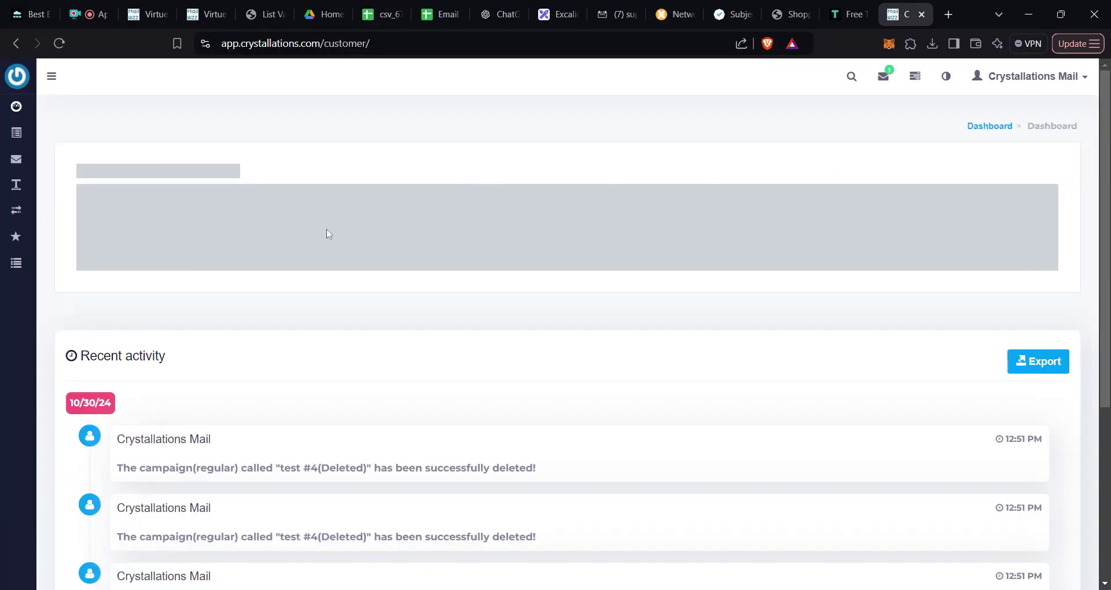
Step: Go to Email templates > Templates and edit Template56
{"action": "mouse_move", "coordinate": [23, 168]}
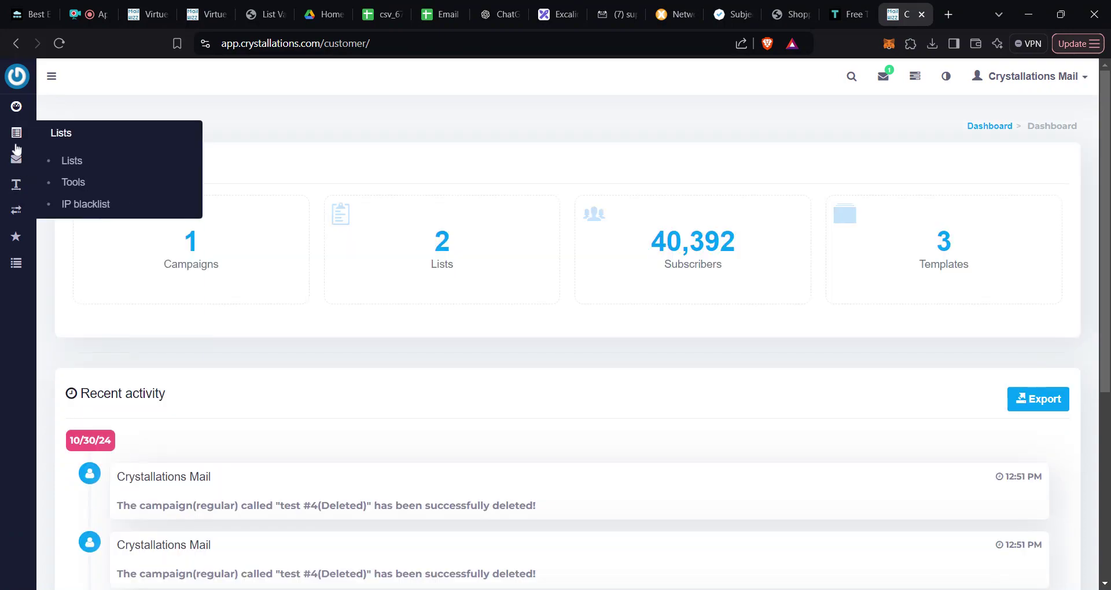
{"action": "mouse_move", "coordinate": [16, 188]}
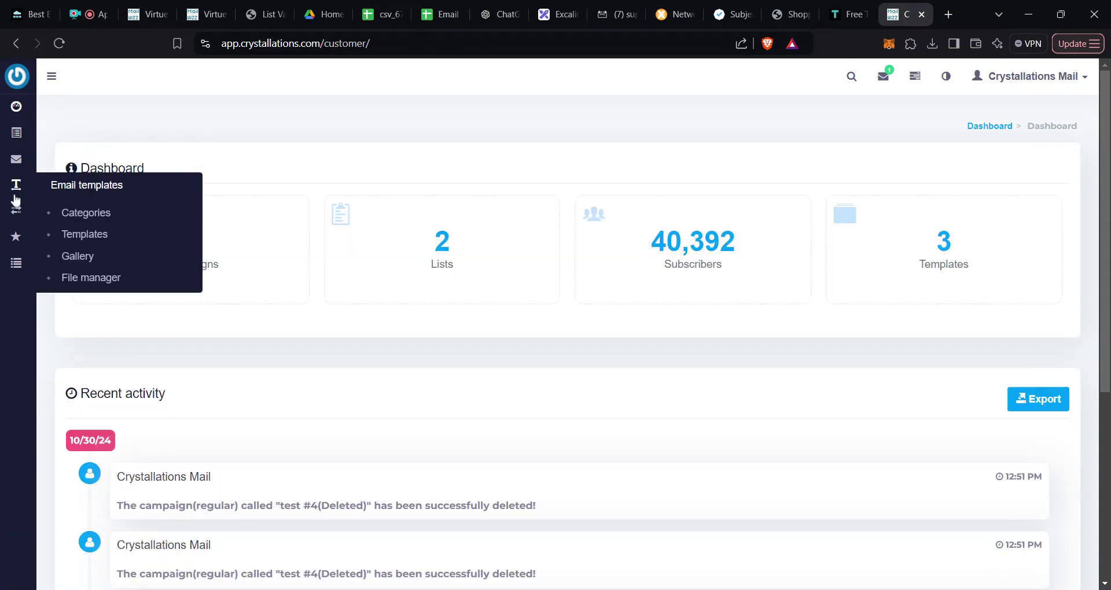
{"action": "left_click", "coordinate": [88, 237]}
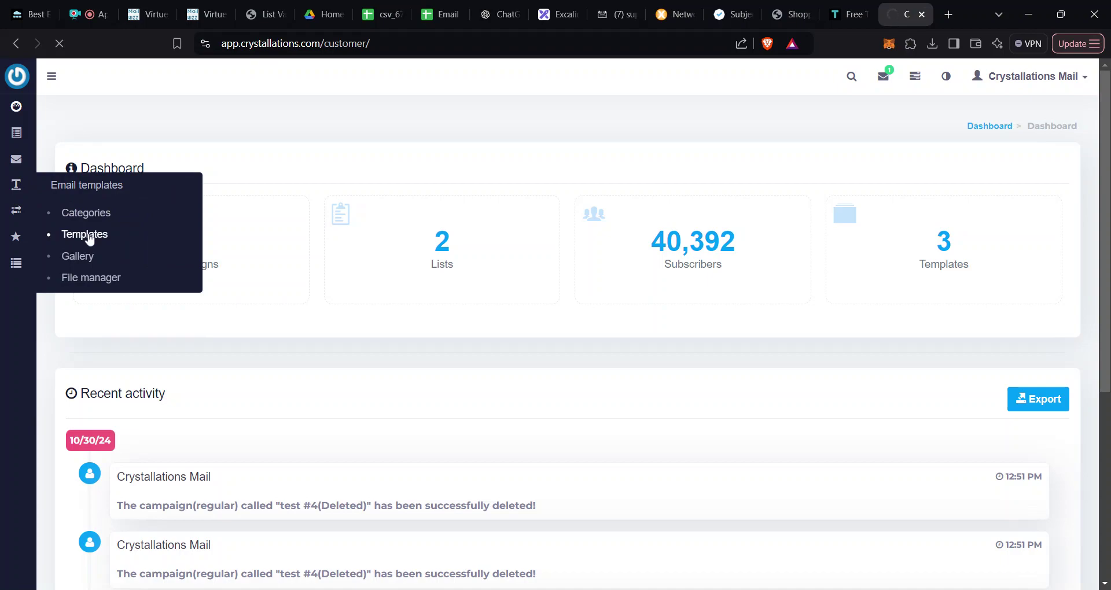
{"action": "scroll", "coordinate": [325, 285], "scroll_direction": "down", "scroll_amount": 5}
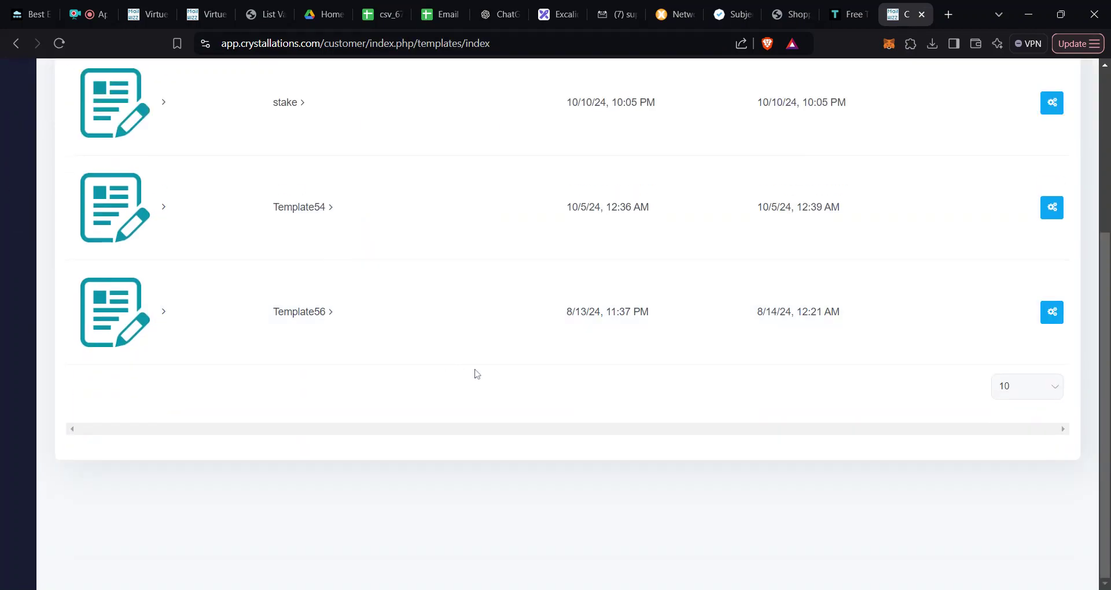
{"action": "mouse_move", "coordinate": [1052, 315]}
{"action": "left_click", "coordinate": [969, 319]}
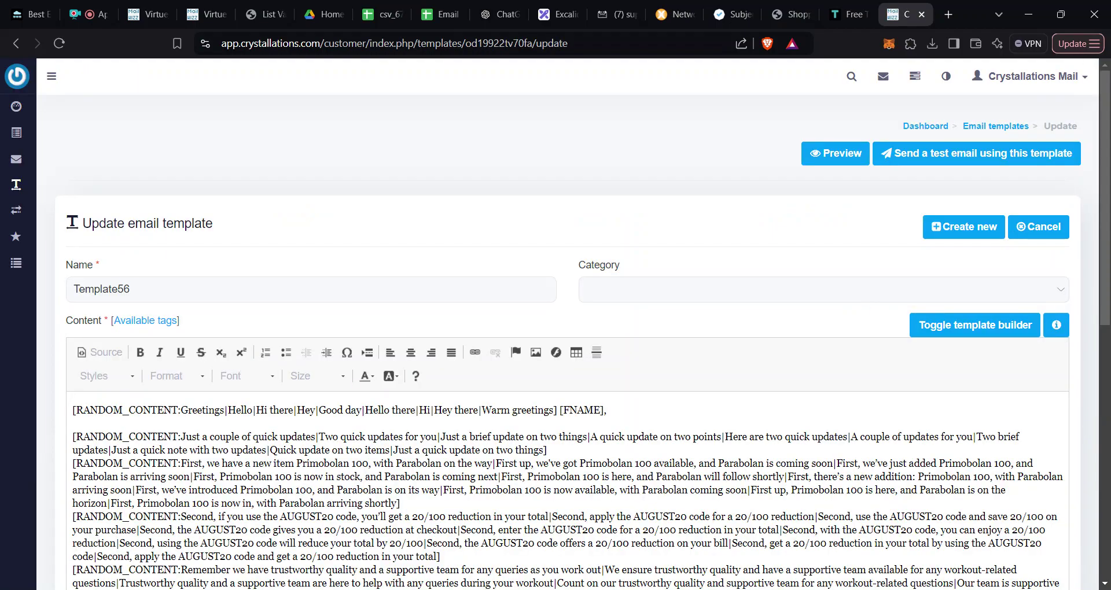
Step: Add a blank line after the 'Just a couple of quick updates' paragraph and copy it
{"action": "scroll", "coordinate": [873, 303], "scroll_direction": "down", "scroll_amount": 3}
{"action": "left_click", "coordinate": [568, 326]}
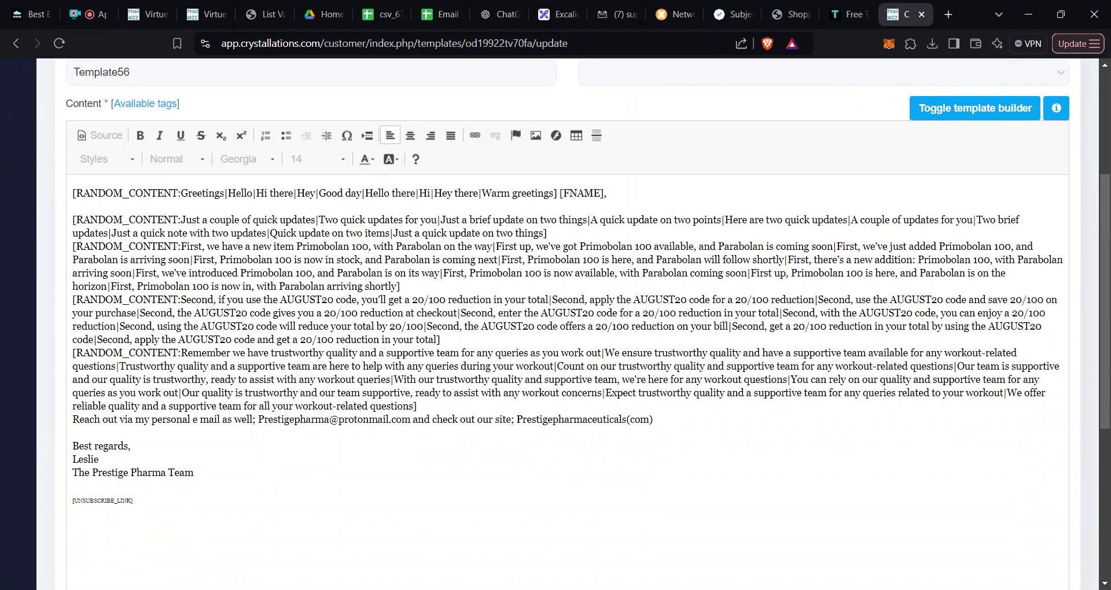
{"action": "key", "text": "Return"}
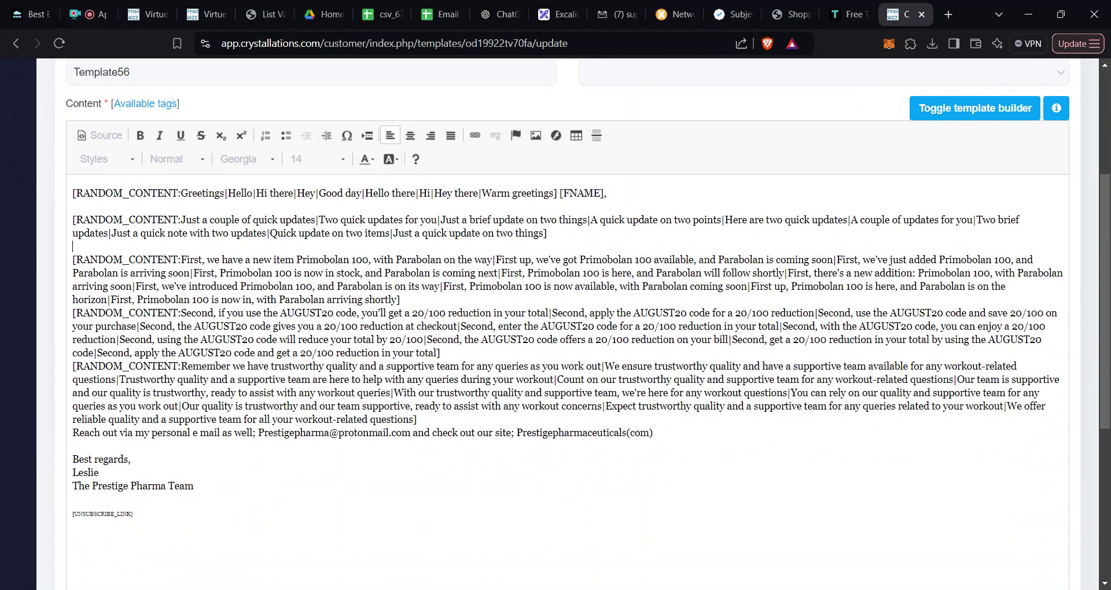
{"action": "key", "text": "ctrl+shift+Left"}
{"action": "key", "text": "ctrl+shift+Left"}
{"action": "key", "text": "ctrl+shift+Left"}
{"action": "key", "text": "ctrl+shift+Left"}
{"action": "key", "text": "ctrl+shift+Left"}
{"action": "key", "text": "ctrl+shift+Left"}
{"action": "key", "text": "ctrl+shift+Left"}
{"action": "key", "text": "ctrl+shift+Left"}
{"action": "key", "text": "ctrl+shift+Left"}
{"action": "key", "text": "ctrl+shift+Left"}
{"action": "key", "text": "ctrl+shift+Left"}
{"action": "key", "text": "ctrl+shift+Left"}
{"action": "key", "text": "ctrl+shift+Left"}
{"action": "key", "text": "ctrl+shift+Left"}
{"action": "key", "text": "ctrl+shift+Left"}
{"action": "key", "text": "ctrl+shift+Left"}
{"action": "key", "text": "ctrl+shift+Left"}
{"action": "key", "text": "ctrl+shift+Left"}
{"action": "key", "text": "ctrl+shift+Left"}
{"action": "key", "text": "ctrl+shift+Left"}
{"action": "key", "text": "ctrl+c"}
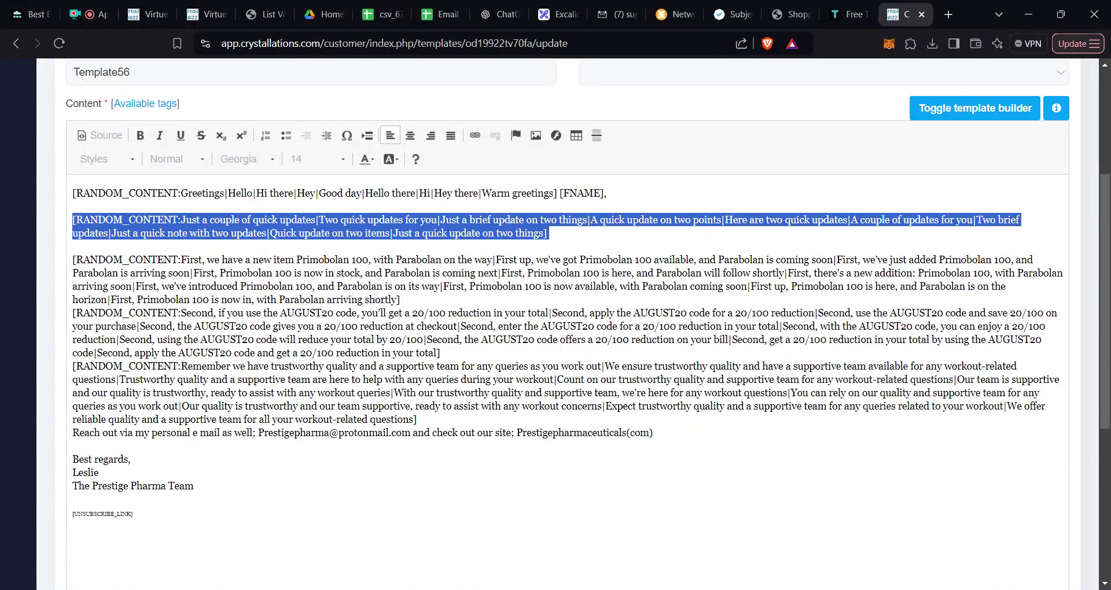
{"action": "left_click", "coordinate": [205, 14]}
Step: Replace Template54's 'Saw that you are in real estate' line with the copied quick-updates block
{"action": "left_click", "coordinate": [147, 21]}
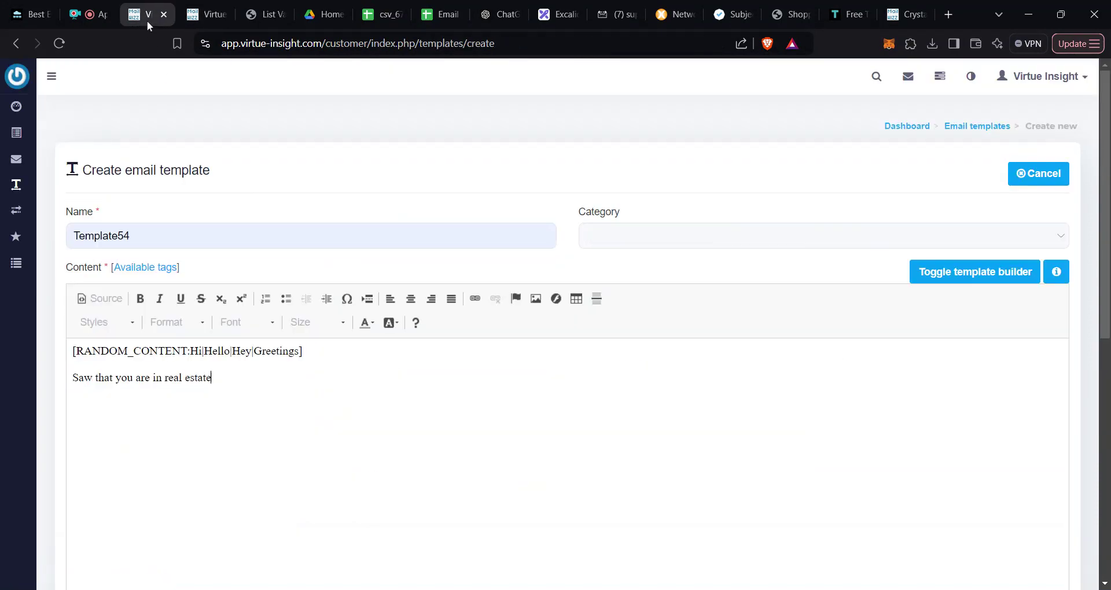
{"action": "key", "text": "ctrl+shift+Left"}
{"action": "key", "text": "ctrl+shift+Left"}
{"action": "key", "text": "ctrl+shift+Left"}
{"action": "key", "text": "ctrl+shift+Left"}
{"action": "key", "text": "ctrl+shift+Left"}
{"action": "key", "text": "ctrl+shift+Left"}
{"action": "key", "text": "ctrl+shift+Left"}
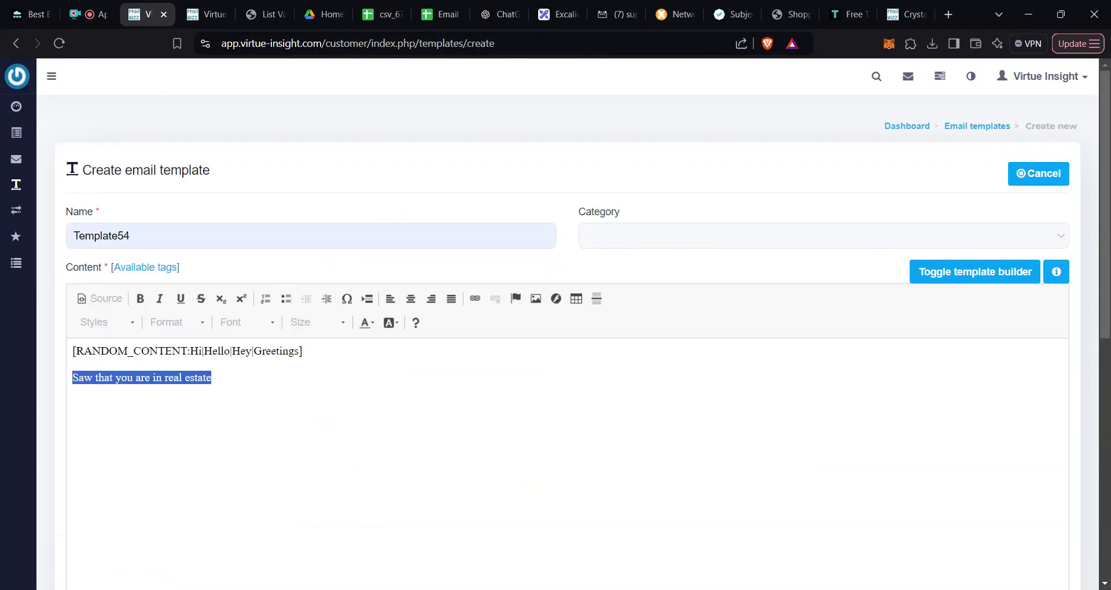
{"action": "key", "text": "ctrl+v"}
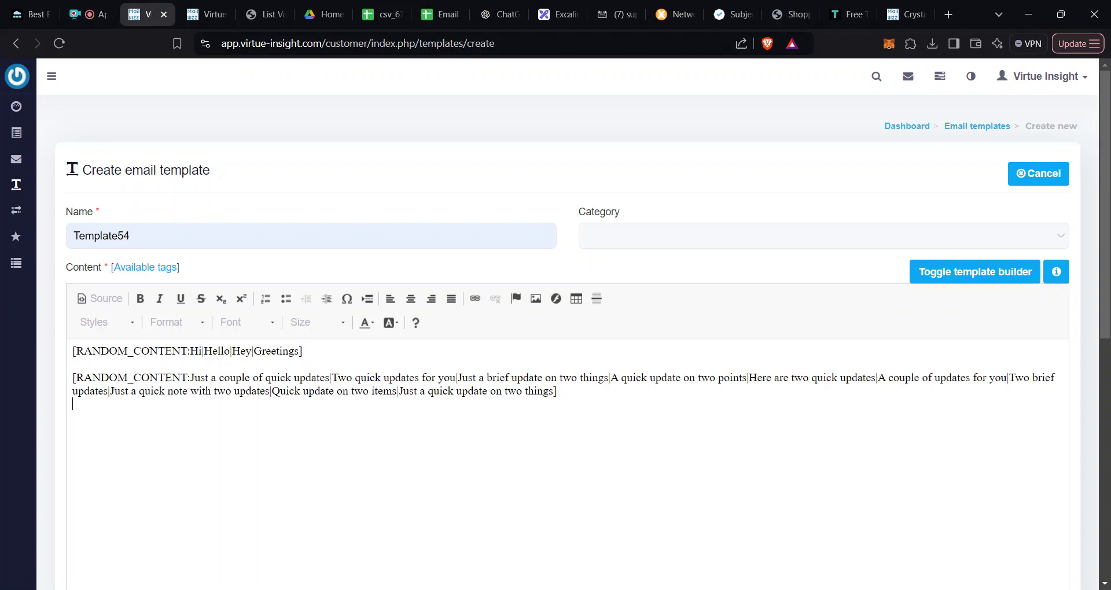
Step: Select the first variant, 'Just a couple of quick updates'
{"action": "key", "text": "ctrl+shift+Left"}
{"action": "key", "text": "ctrl+shift+Left"}
{"action": "key", "text": "ctrl+shift+Left"}
{"action": "key", "text": "ctrl+shift+Left"}
{"action": "key", "text": "ctrl+shift+Left"}
{"action": "key", "text": "ctrl+shift+Left"}
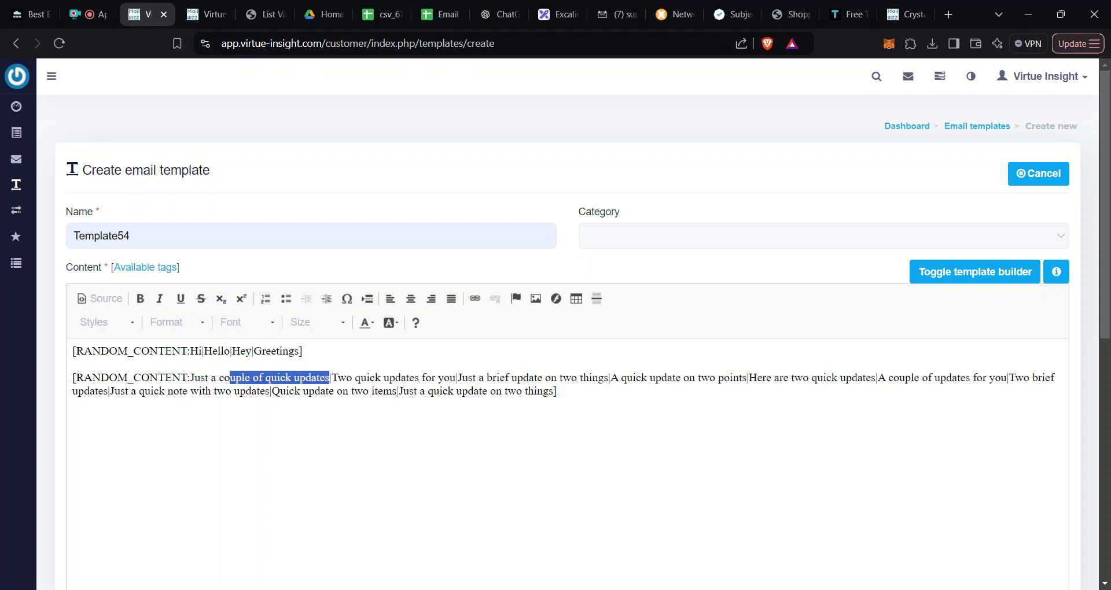
{"action": "left_click", "coordinate": [73, 404]}
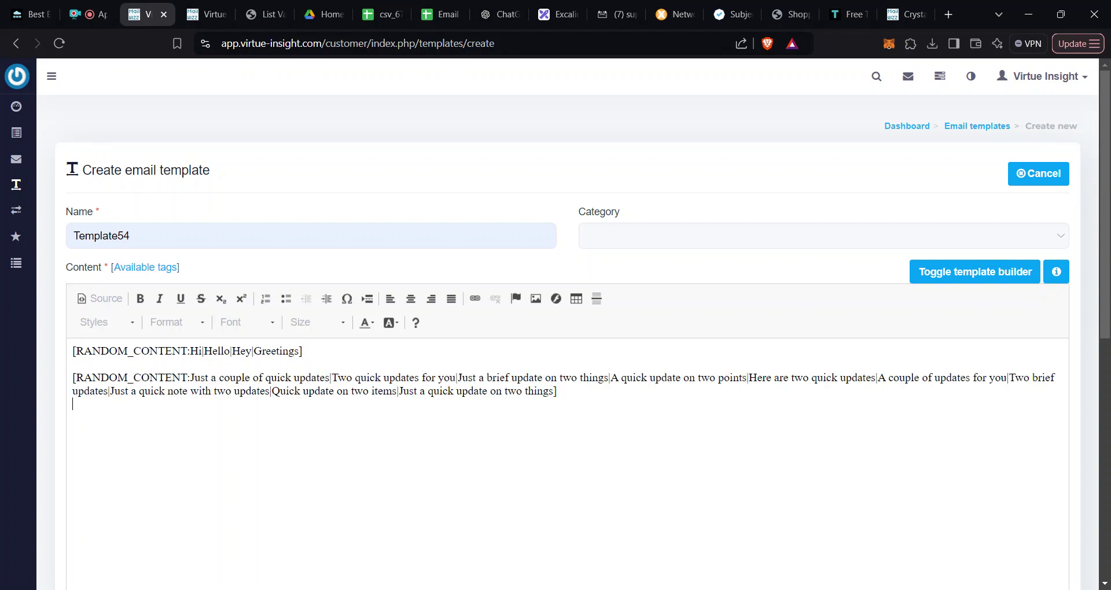
{"action": "left_click_drag", "start_coordinate": [330, 377], "coordinate": [189, 377]}
{"action": "left_click", "coordinate": [557, 391]}
{"action": "left_click_drag", "start_coordinate": [330, 377], "coordinate": [190, 377]}
{"action": "key", "text": "ctrl+c"}
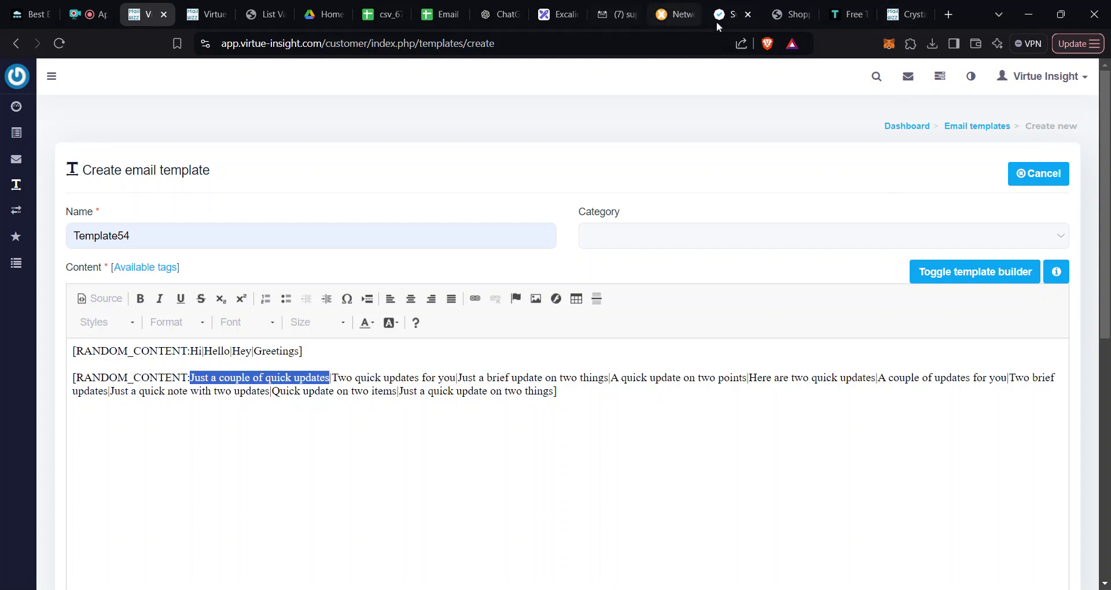
Step: Start a ChatGPT prompt asking for 10 variations of the pasted sentence
{"action": "left_click", "coordinate": [499, 15]}
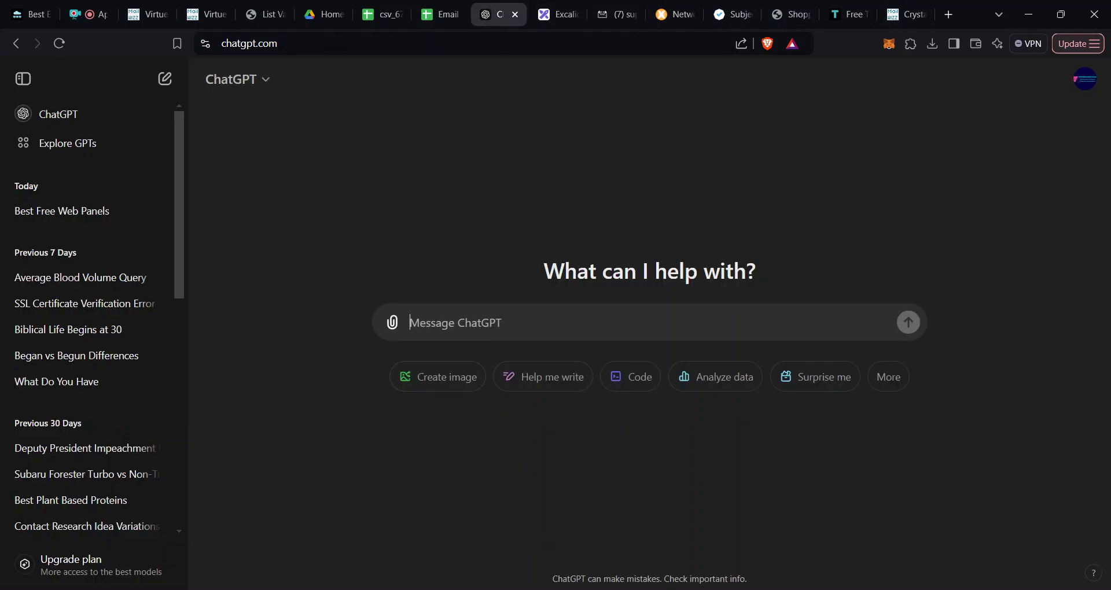
{"action": "type", "text": "Create "}
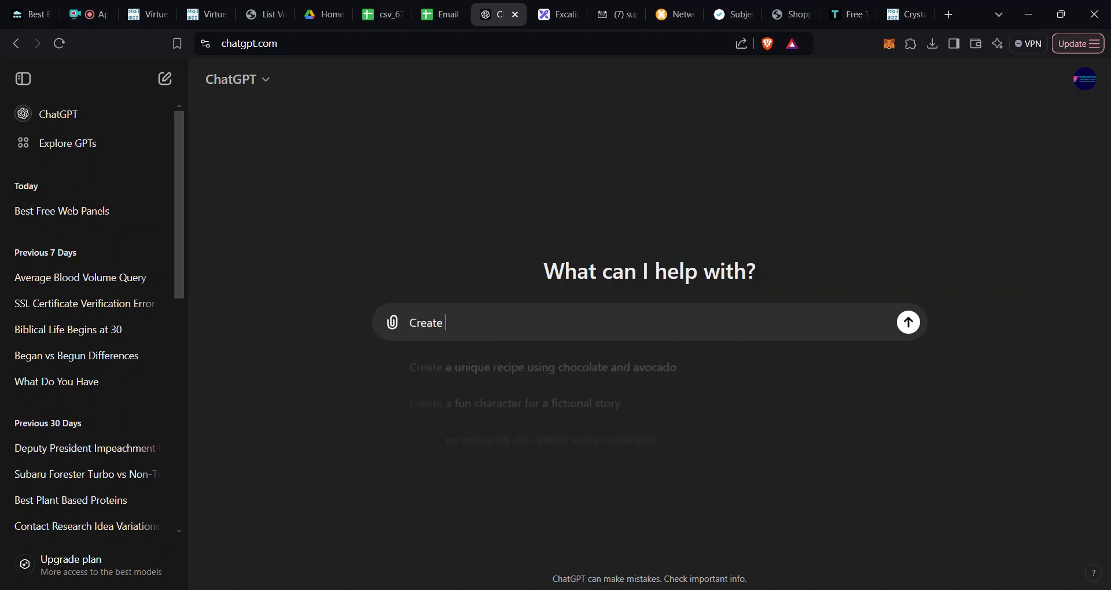
{"action": "type", "text": "10 vario"}
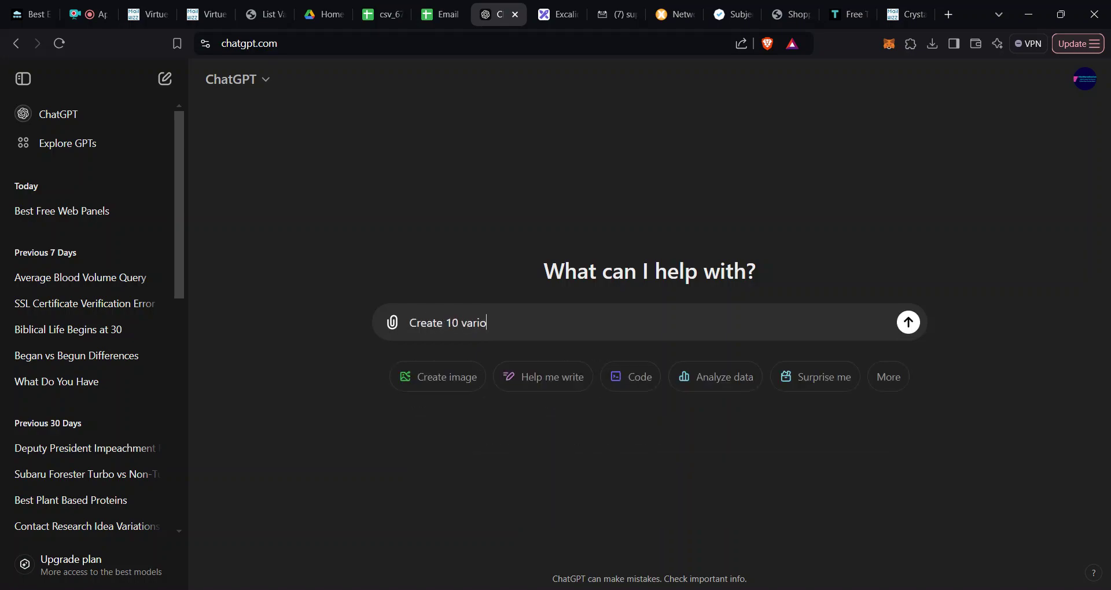
{"action": "key", "text": "BackSpace"}
{"action": "type", "text": "ations "}
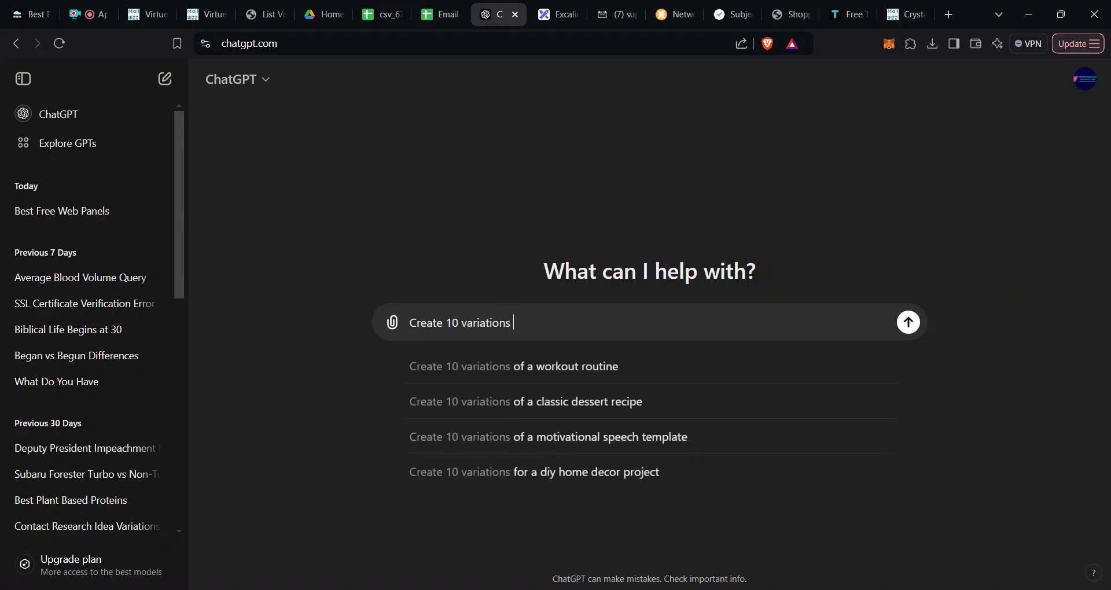
{"action": "type", "text": "of this e"}
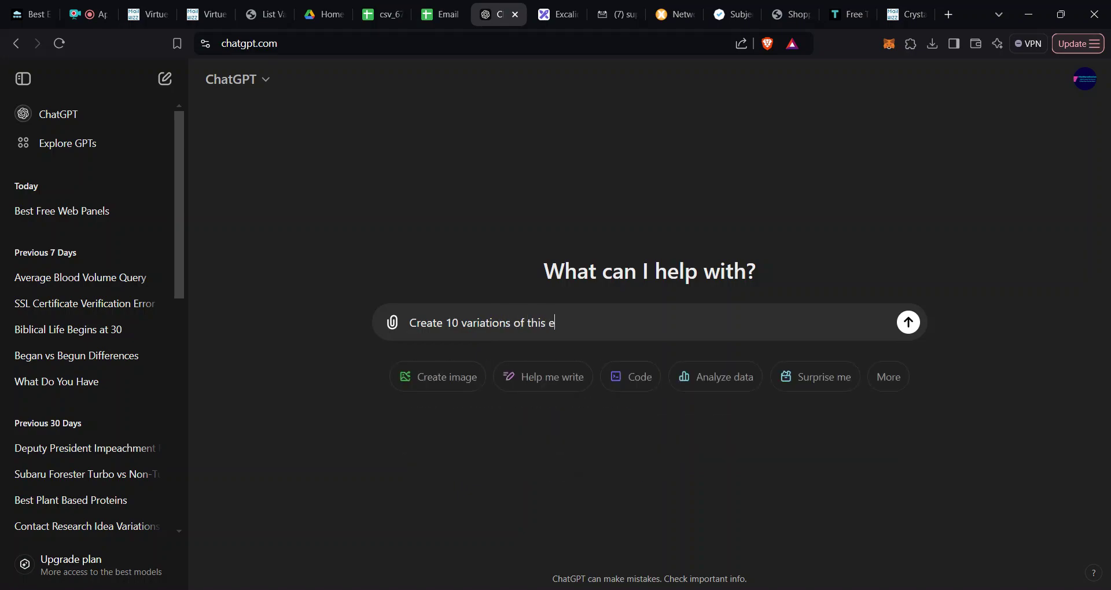
{"action": "key", "text": "BackSpace"}
{"action": "type", "text": "sentence;"}
{"action": "key", "text": "shift+Return"}
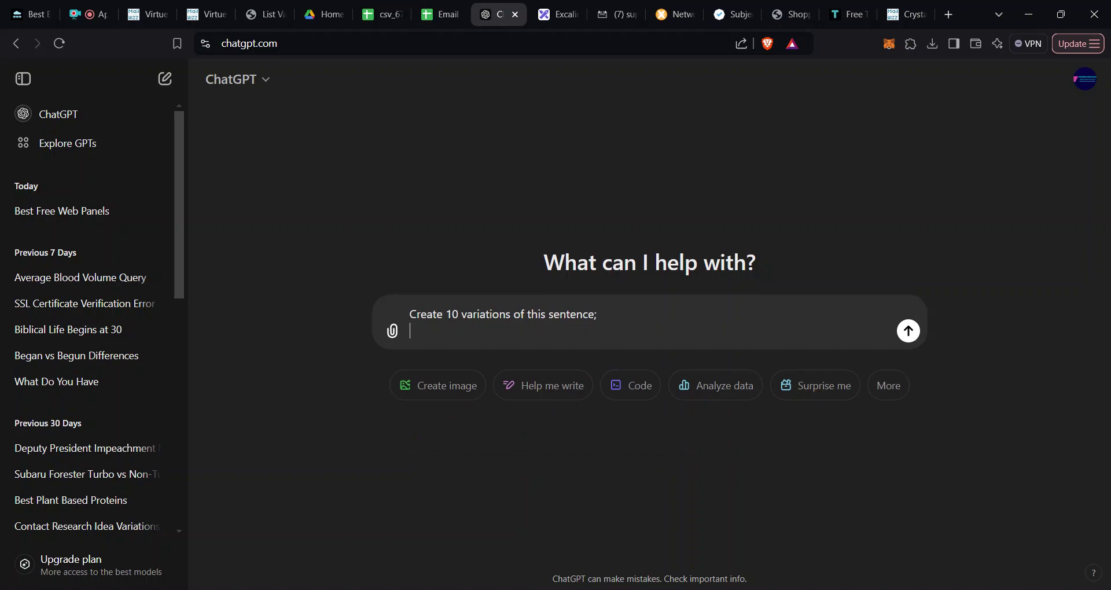
{"action": "key", "text": "ctrl+v"}
{"action": "key", "text": "shift+Return"}
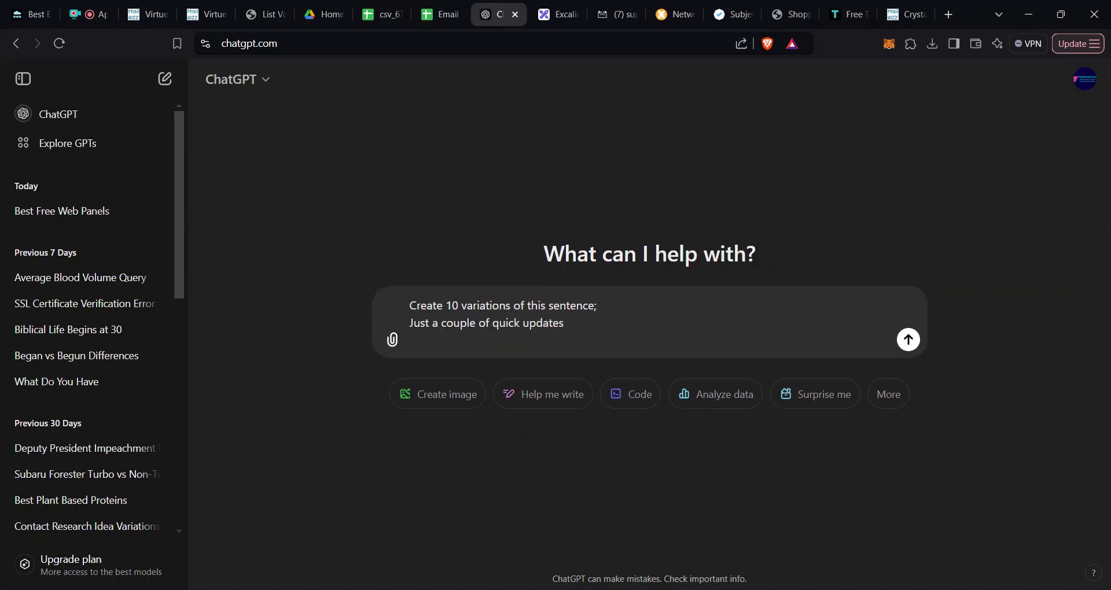
Step: Ask for the variations separated by | with no gaps, and send the prompt
{"action": "left_click", "coordinate": [596, 306]}
{"action": "type", "text": "and sep"}
{"action": "type", "text": "ar"}
{"action": "type", "text": "ate "}
{"action": "type", "text": "with "}
{"action": "type", "text": "!"}
{"action": "type", "text": " sign"}
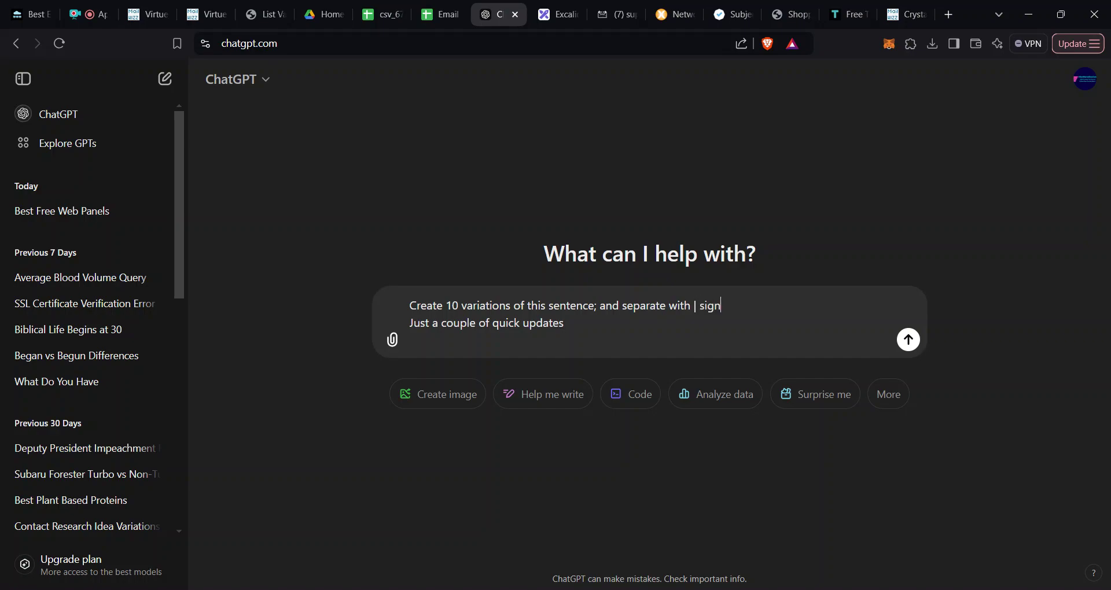
{"action": "type", "text": " with no gap before and afte"}
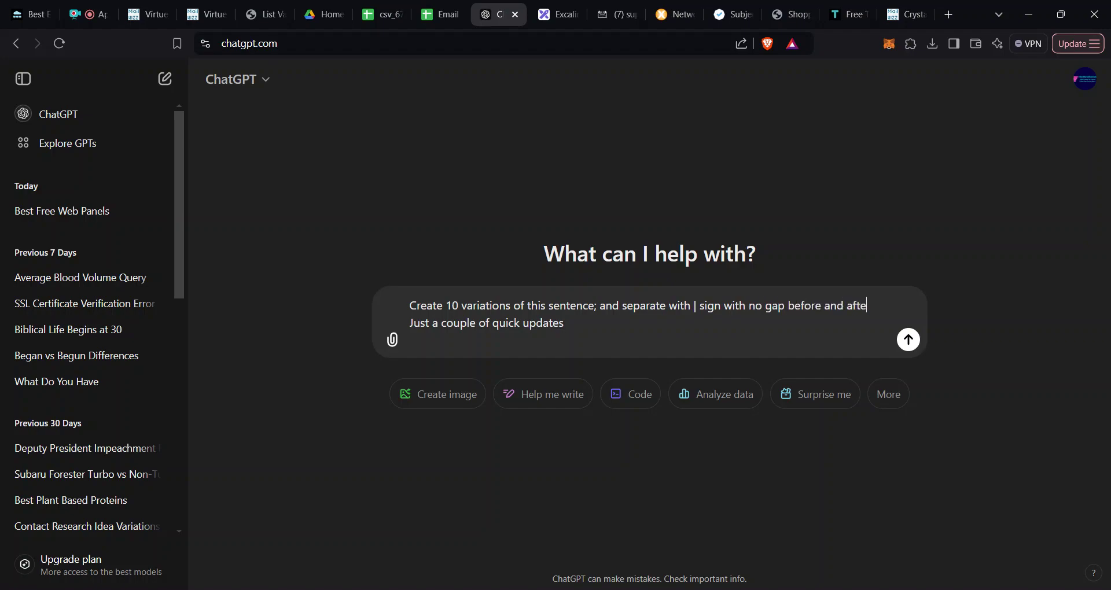
{"action": "type", "text": "r the"}
{"action": "key", "text": "shift+Return"}
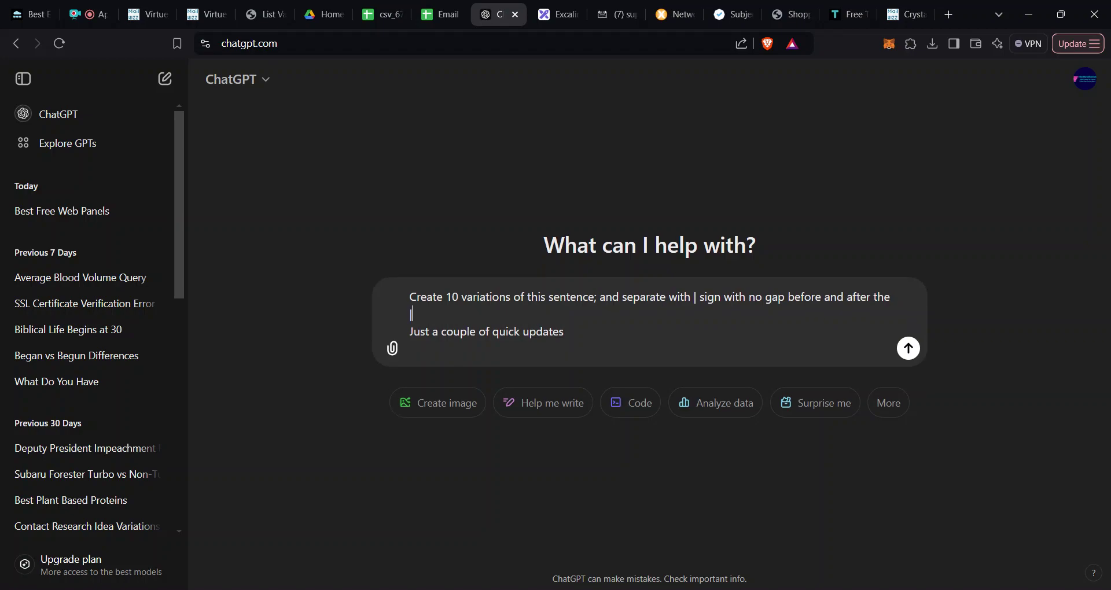
{"action": "type", "text": "|"}
{"action": "key", "text": "Return"}
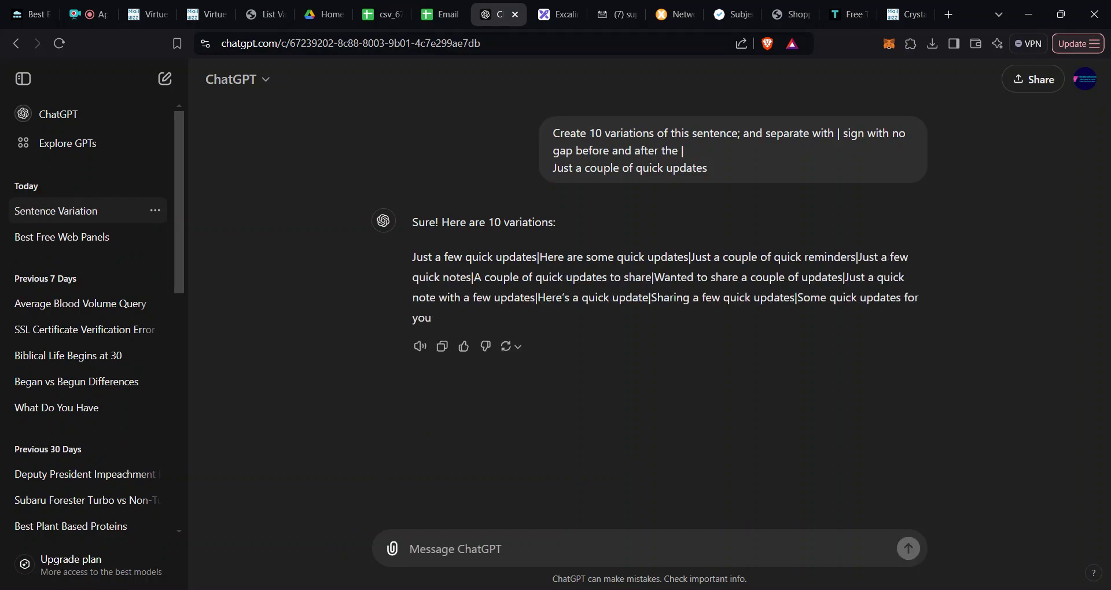
Step: Select the pipe-separated variations in ChatGPT's reply, then return to the Virtue Insight template page
{"action": "double_click", "coordinate": [496, 223]}
{"action": "left_click", "coordinate": [496, 222]}
{"action": "left_click_drag", "start_coordinate": [444, 322], "coordinate": [414, 264]}
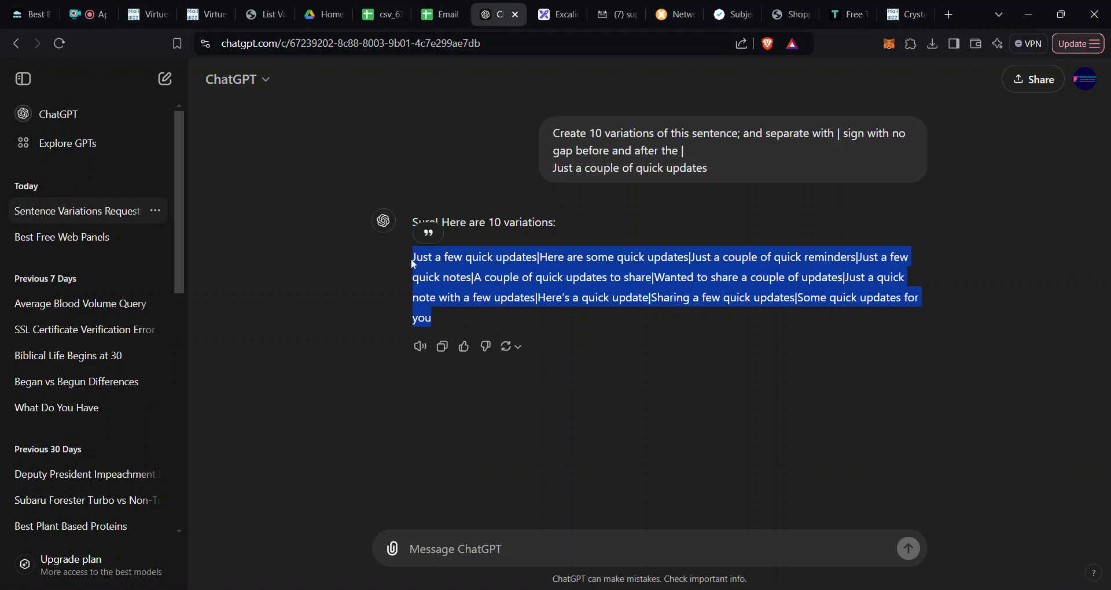
{"action": "left_click", "coordinate": [413, 264]}
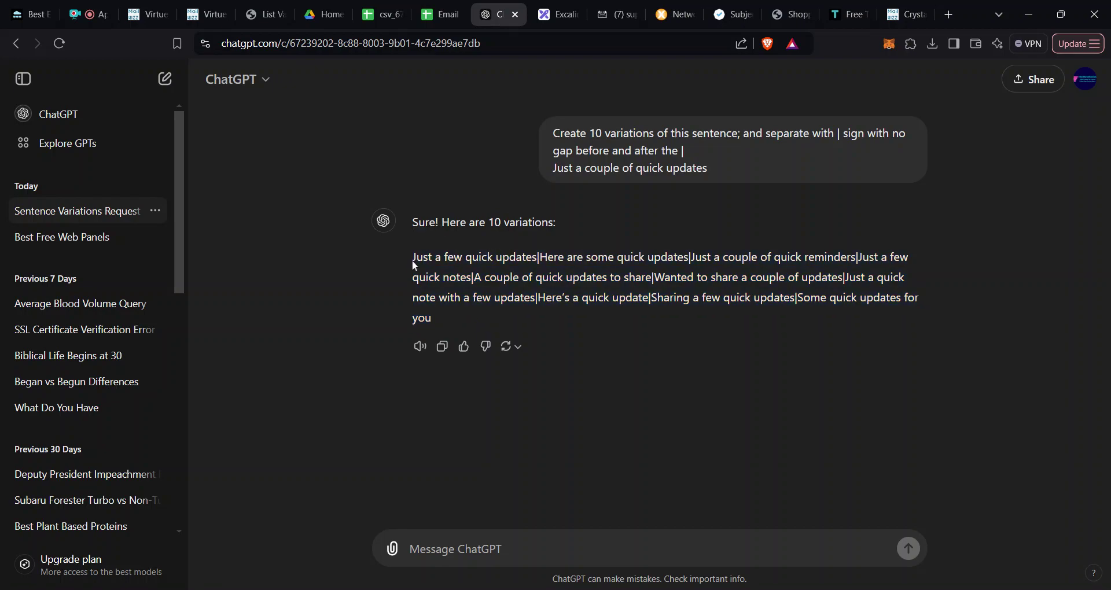
{"action": "left_click_drag", "start_coordinate": [412, 258], "coordinate": [639, 258]}
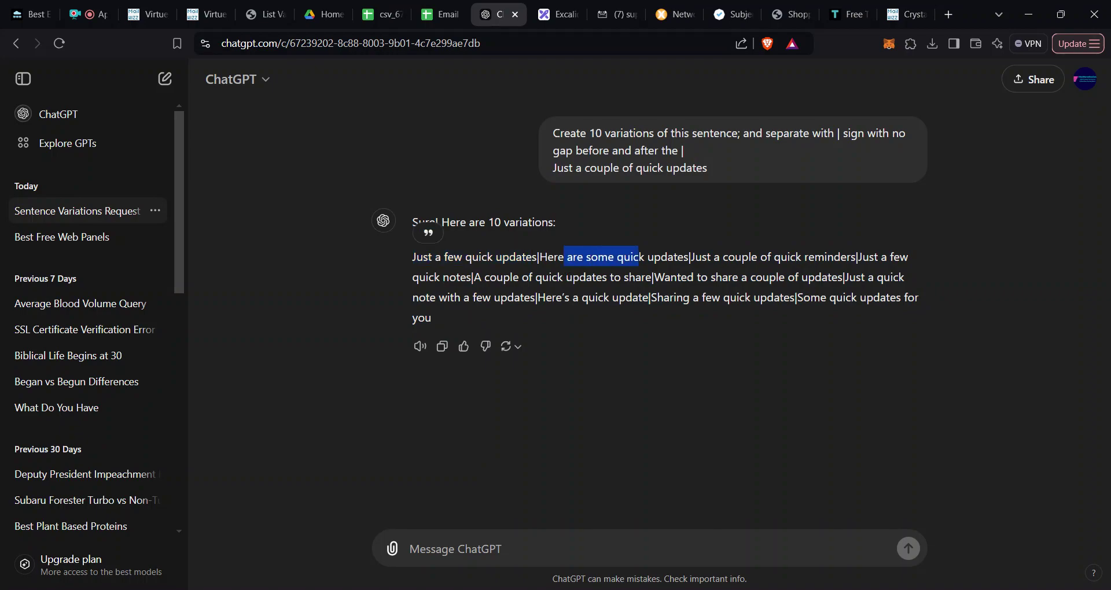
{"action": "left_click", "coordinate": [639, 259]}
{"action": "left_click_drag", "start_coordinate": [777, 272], "coordinate": [839, 257]}
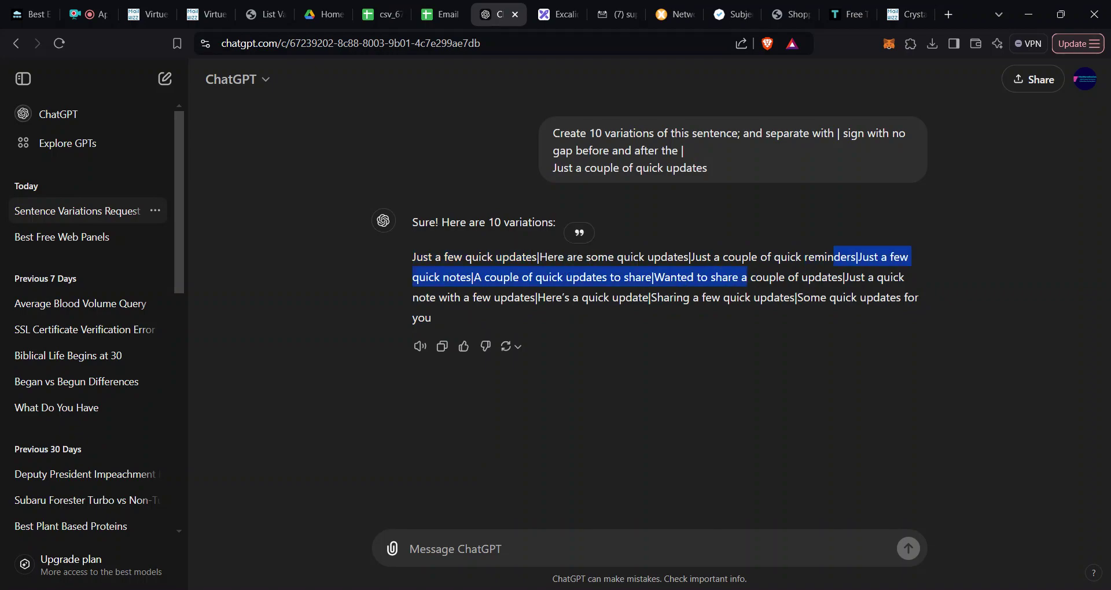
{"action": "left_click_drag", "start_coordinate": [530, 298], "coordinate": [750, 297]}
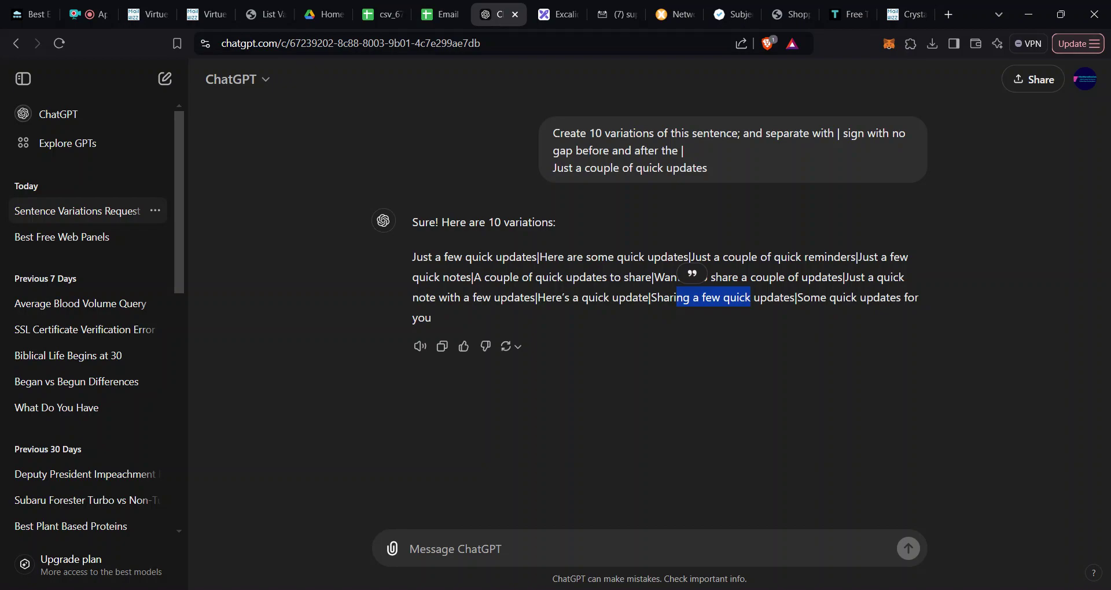
{"action": "left_click", "coordinate": [139, 14]}
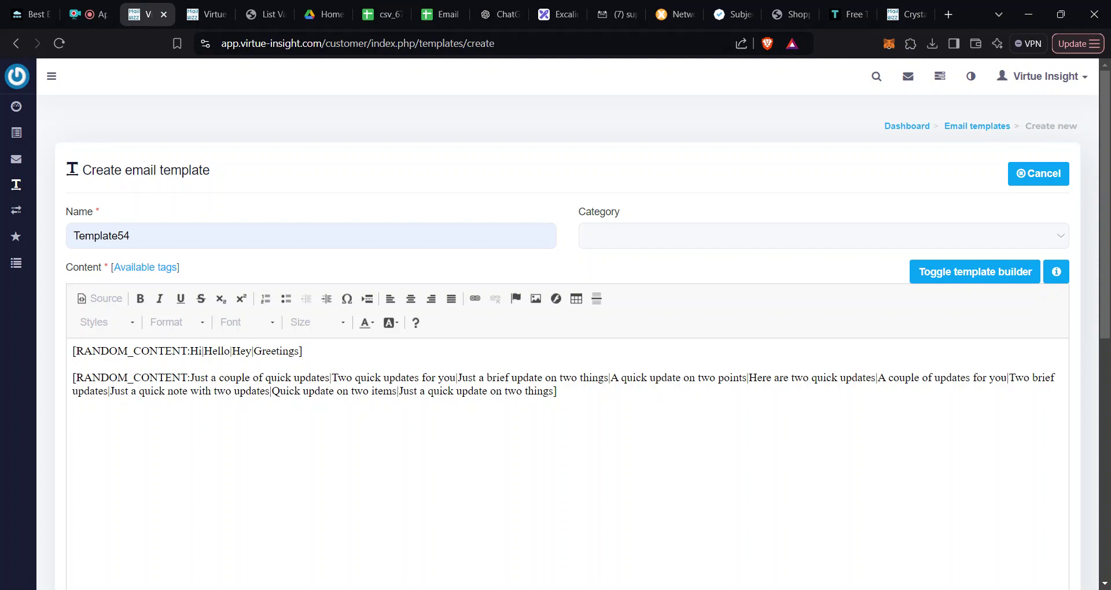
Step: Copy the [UNSUBSCRIBE_LINK] tag from Available tags and paste it on a new last line
{"action": "left_click", "coordinate": [149, 267]}
{"action": "left_click_drag", "start_coordinate": [761, 269], "coordinate": [760, 320]}
{"action": "scroll", "coordinate": [488, 292], "scroll_direction": "up", "scroll_amount": 5}
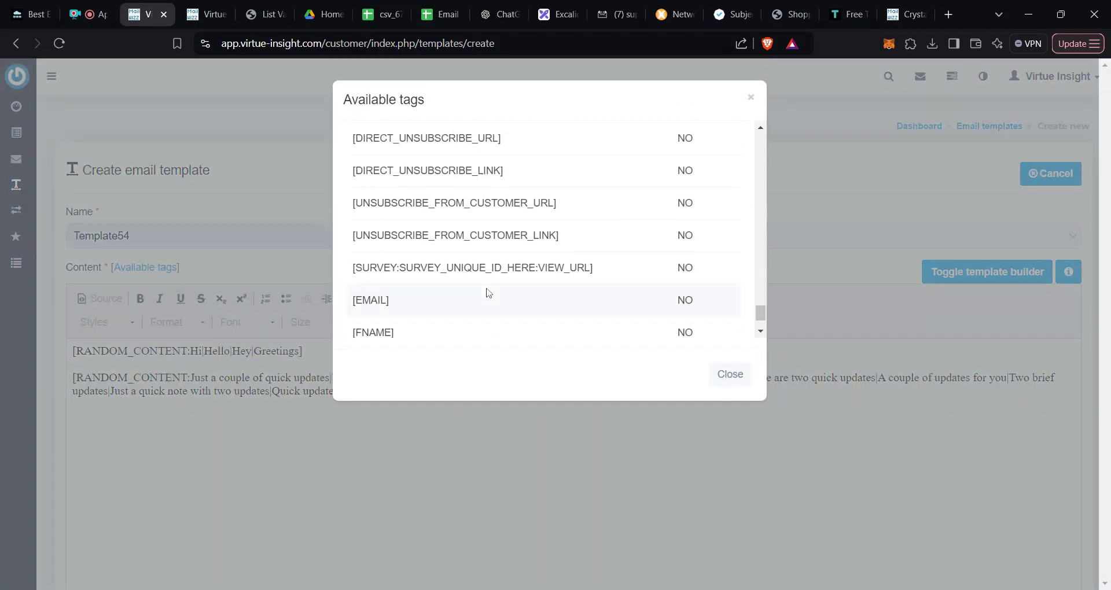
{"action": "left_click_drag", "start_coordinate": [487, 184], "coordinate": [352, 183]}
{"action": "key", "text": "ctrl+c"}
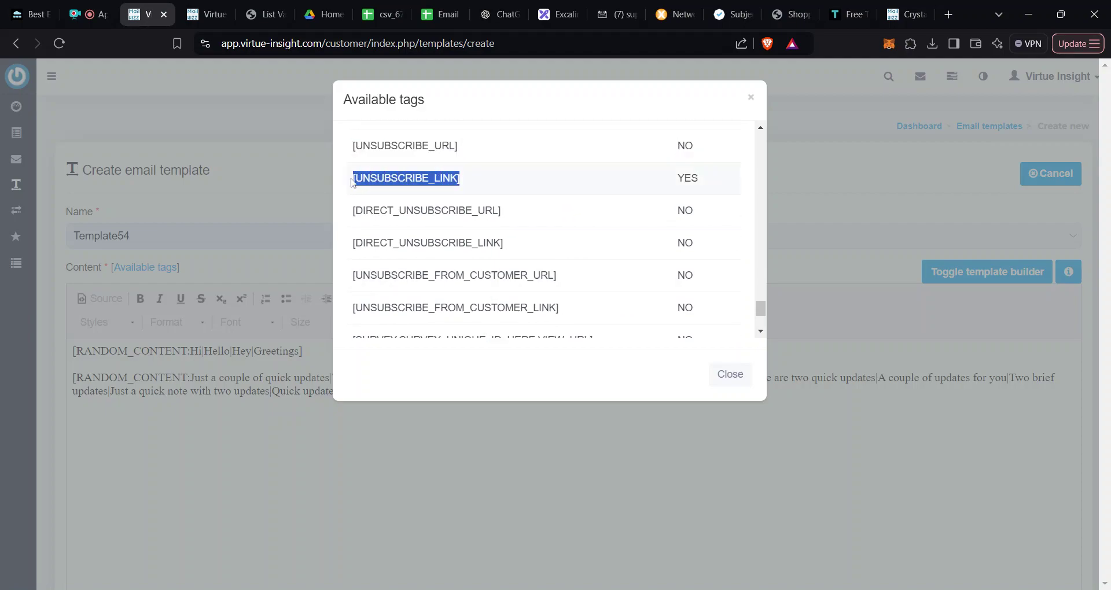
{"action": "left_click", "coordinate": [323, 442]}
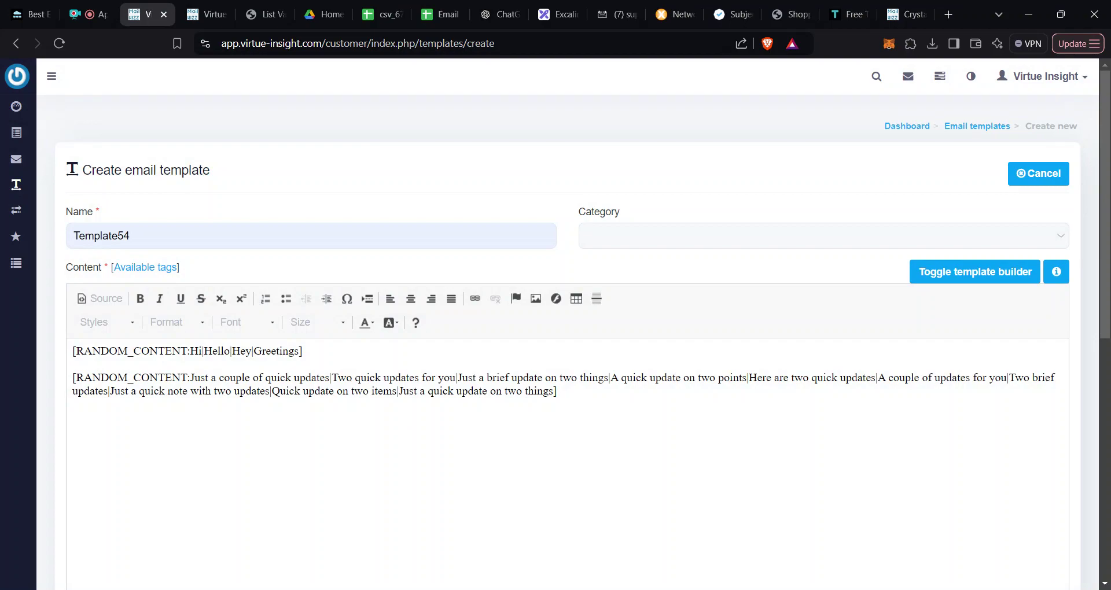
{"action": "key", "text": "Return"}
{"action": "key", "text": "ctrl+v"}
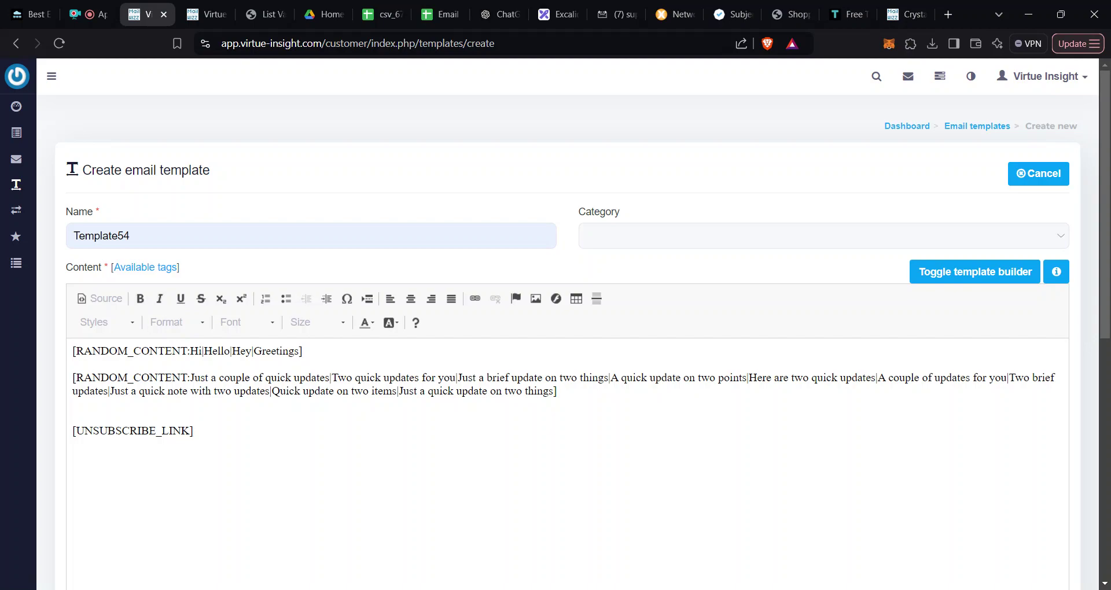
Step: Add placeholder lines s2, S3 and Signat below the quick-updates spintax line
{"action": "key", "text": "Return"}
{"action": "key", "text": "Return"}
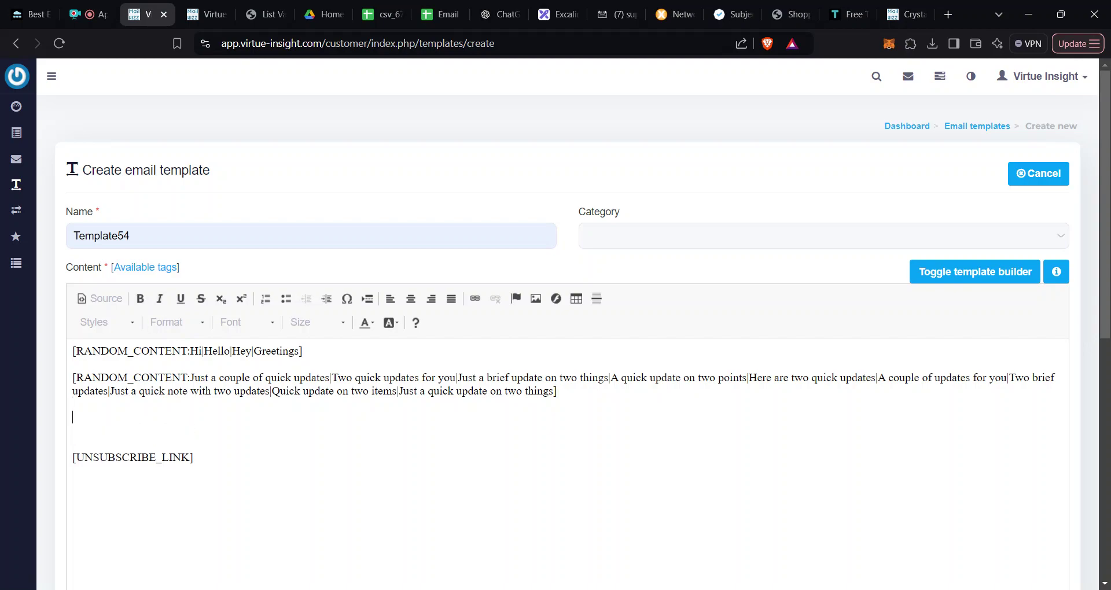
{"action": "type", "text": "s2"}
{"action": "key", "text": "Return"}
{"action": "key", "text": "Return"}
{"action": "type", "text": "S2"}
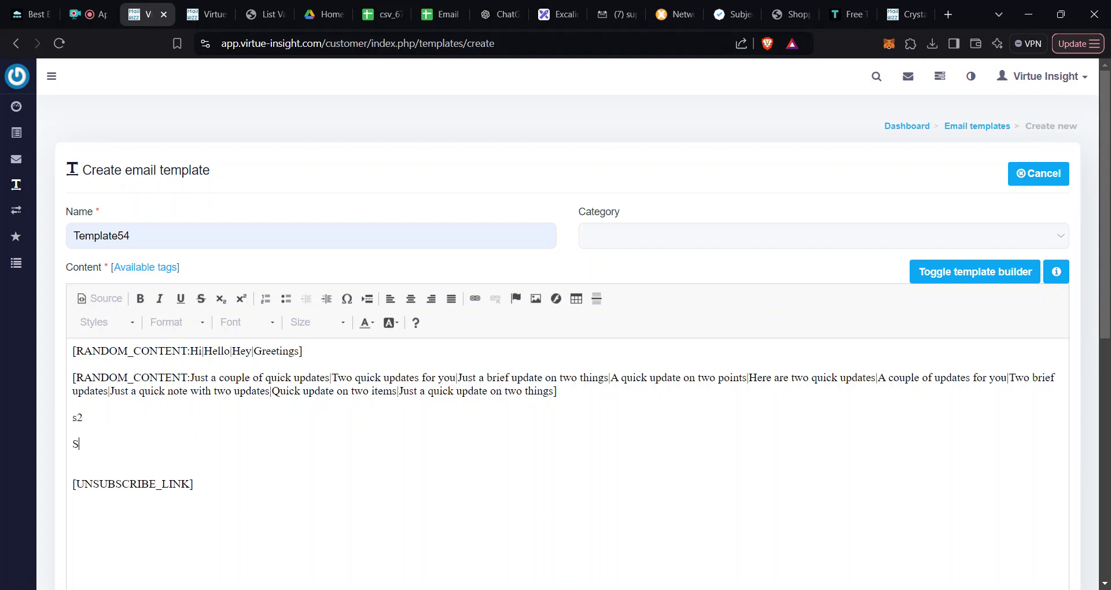
{"action": "key", "text": "BackSpace"}
{"action": "type", "text": "3"}
{"action": "key", "text": "Return"}
{"action": "key", "text": "Return"}
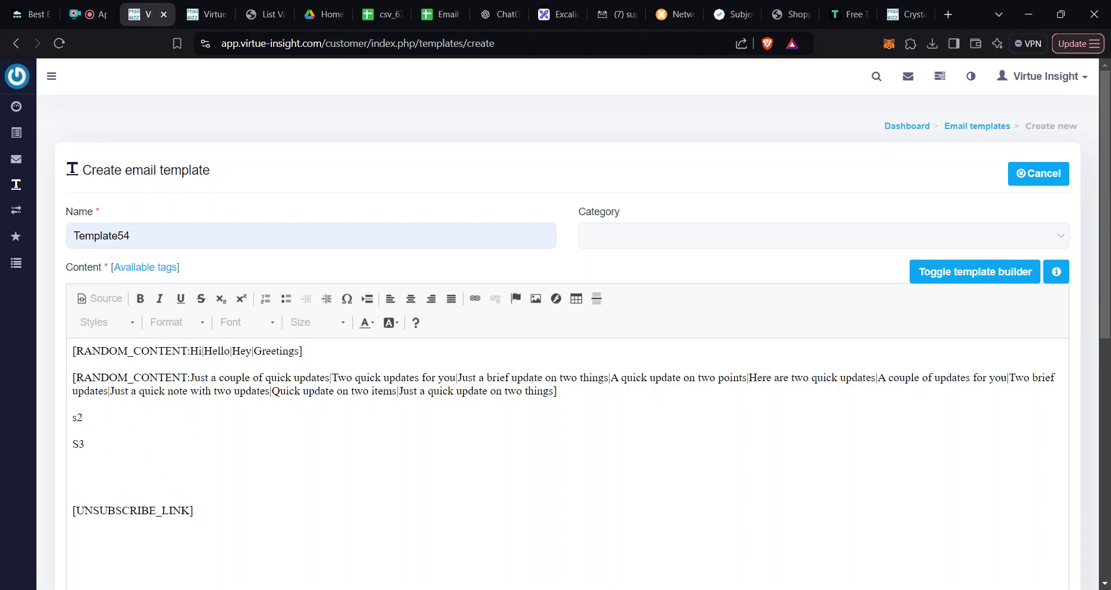
{"action": "type", "text": "Signat"}
Step: Select all of the Template54 body content
{"action": "left_click_drag", "start_coordinate": [304, 351], "coordinate": [220, 351]}
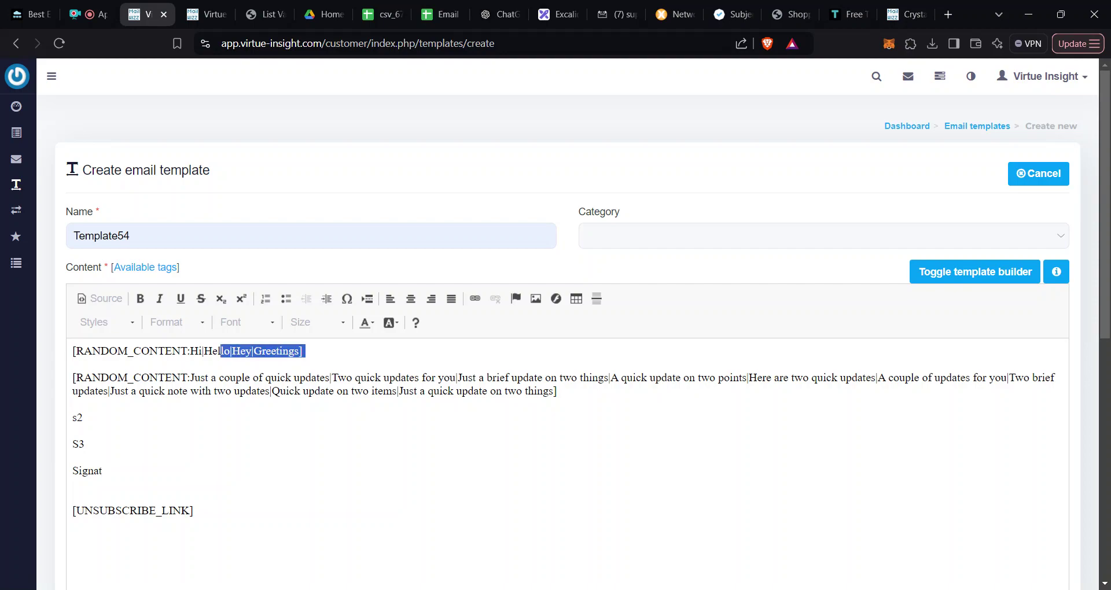
{"action": "left_click", "coordinate": [206, 391]}
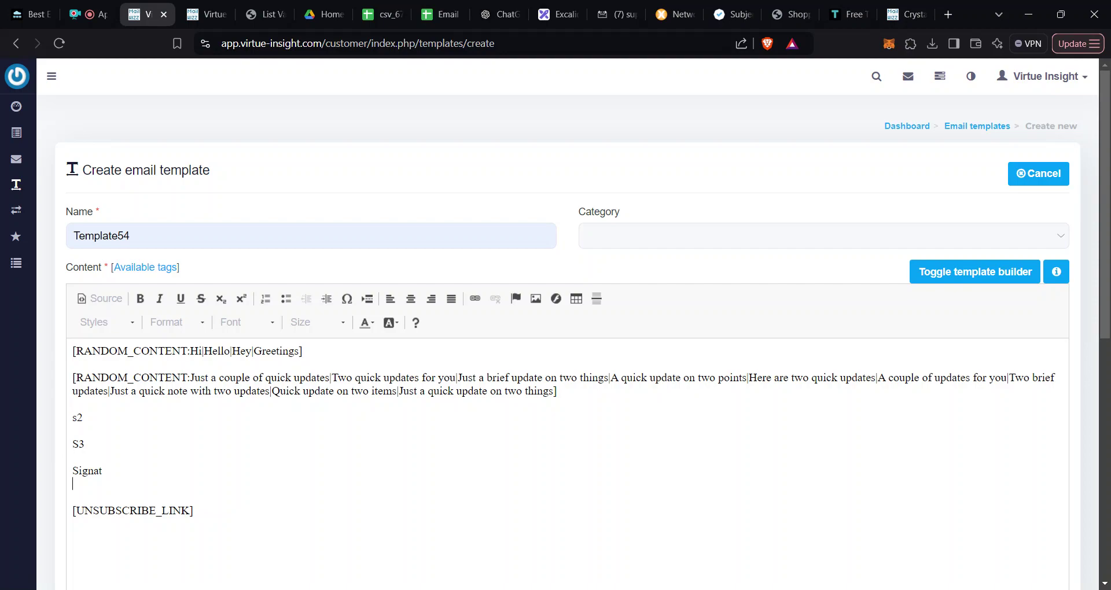
{"action": "key", "text": "ctrl+a"}
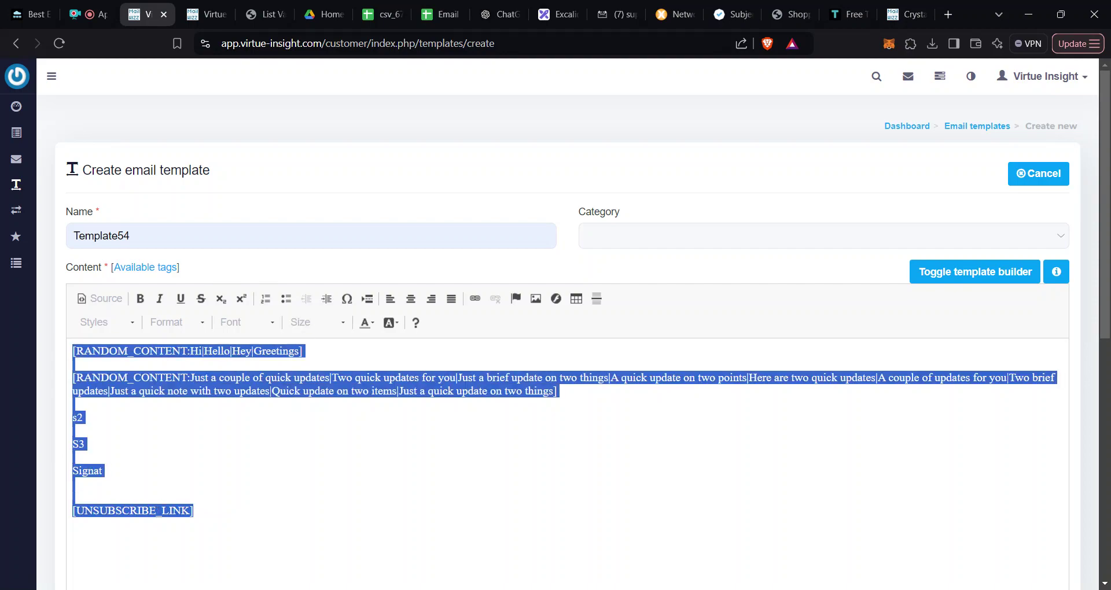
Step: Set the whole Template54 body, greeting through [UNSUBSCRIBE_LINK], to Georgia font size 14
{"action": "left_click", "coordinate": [277, 328]}
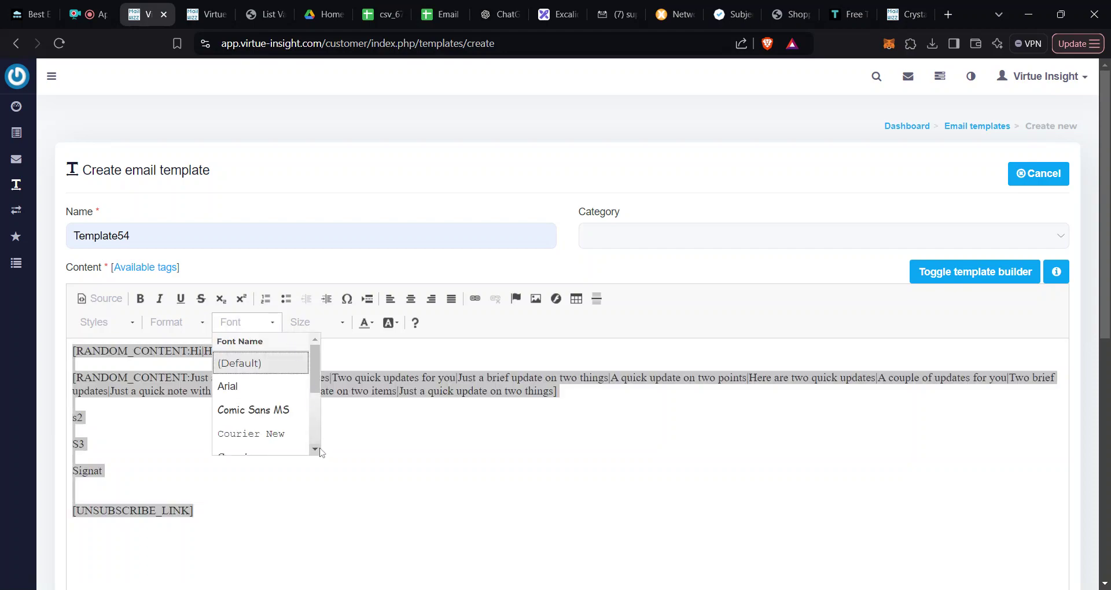
{"action": "scroll", "coordinate": [290, 416], "scroll_direction": "down", "scroll_amount": 2}
{"action": "left_click", "coordinate": [255, 401]}
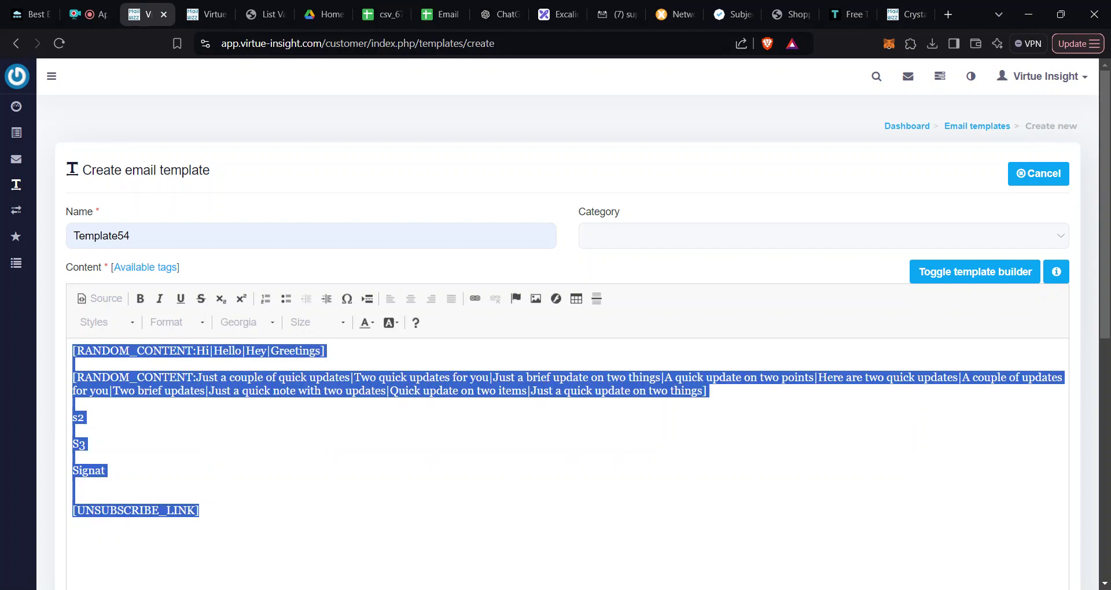
{"action": "left_click", "coordinate": [342, 323]}
{"action": "scroll", "coordinate": [375, 459], "scroll_direction": "down", "scroll_amount": 1}
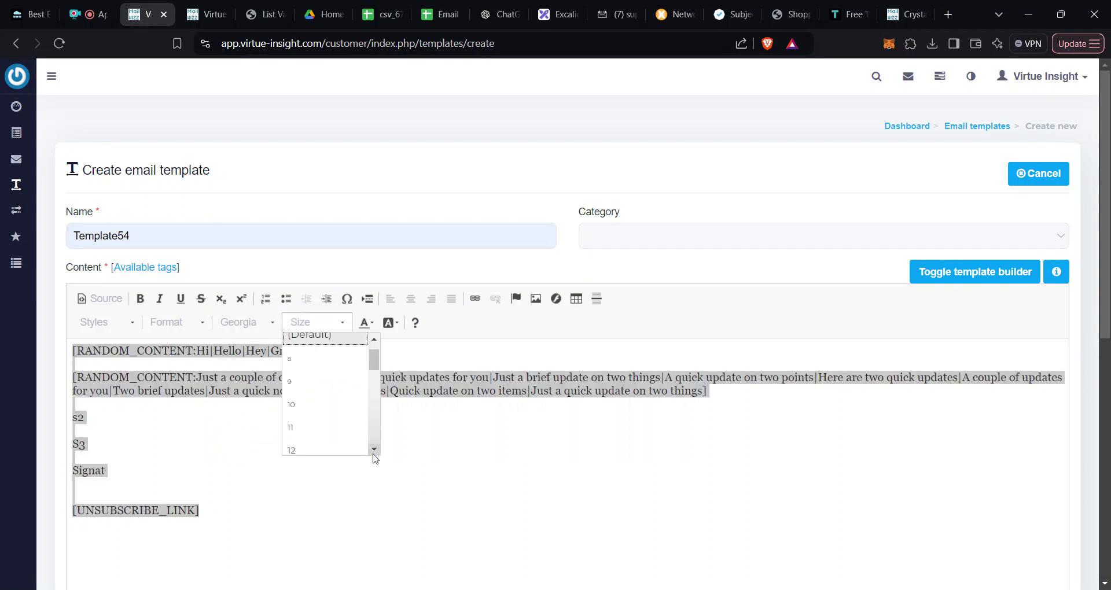
{"action": "scroll", "coordinate": [375, 459], "scroll_direction": "down", "scroll_amount": 1}
{"action": "left_click", "coordinate": [323, 425]}
{"action": "double_click", "coordinate": [79, 417]}
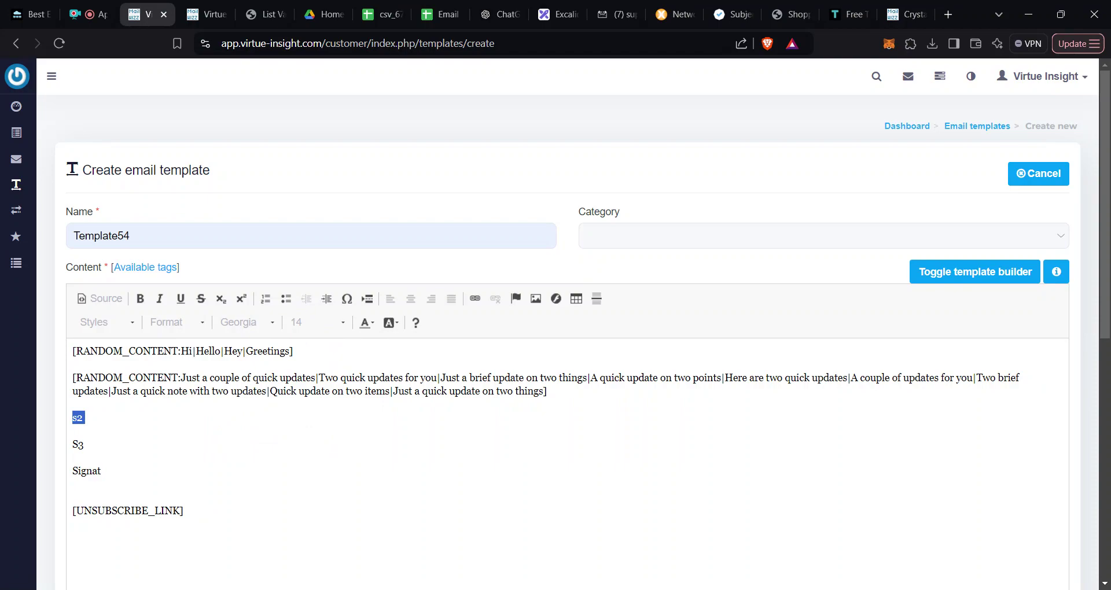
{"action": "left_click", "coordinate": [83, 417]}
{"action": "scroll", "coordinate": [567, 347], "scroll_direction": "down", "scroll_amount": 10}
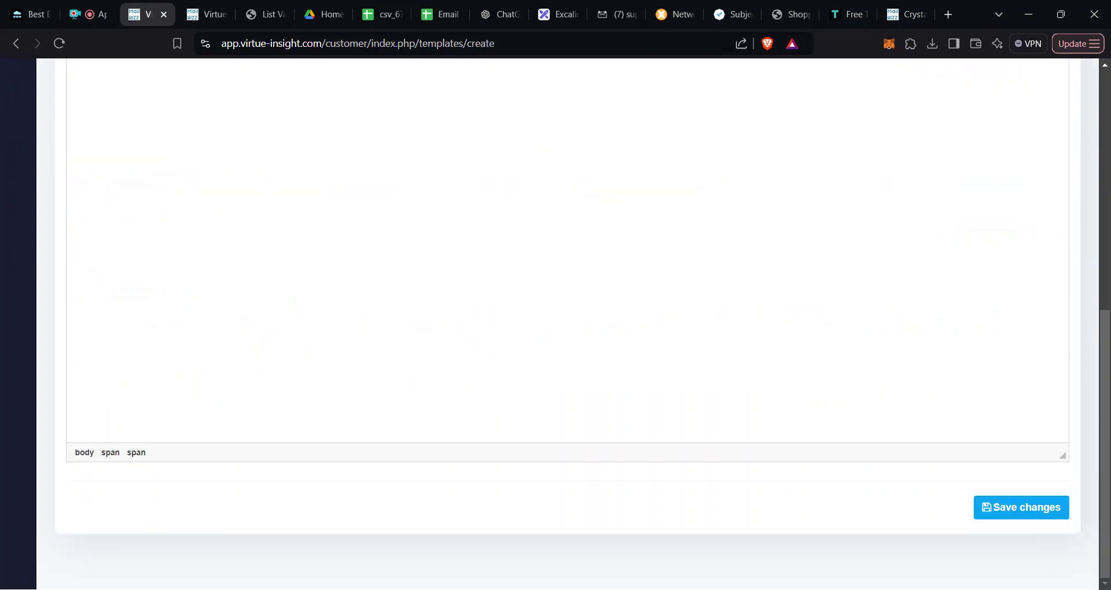
Step: Save Template54 as a new email template
{"action": "left_click", "coordinate": [1030, 513]}
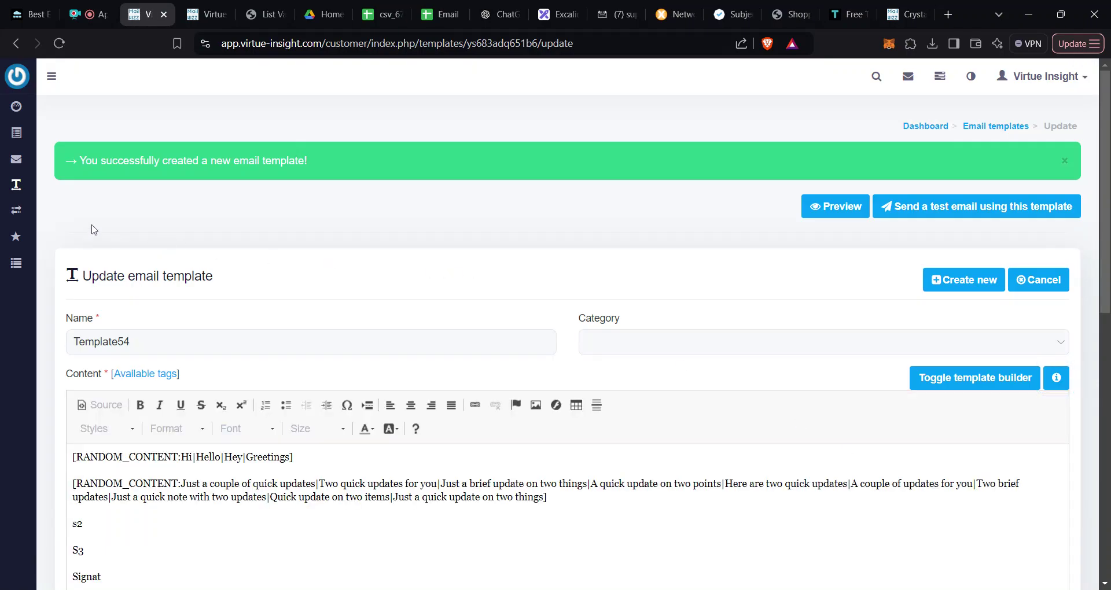
{"action": "mouse_move", "coordinate": [8, 196]}
{"action": "mouse_move", "coordinate": [18, 167]}
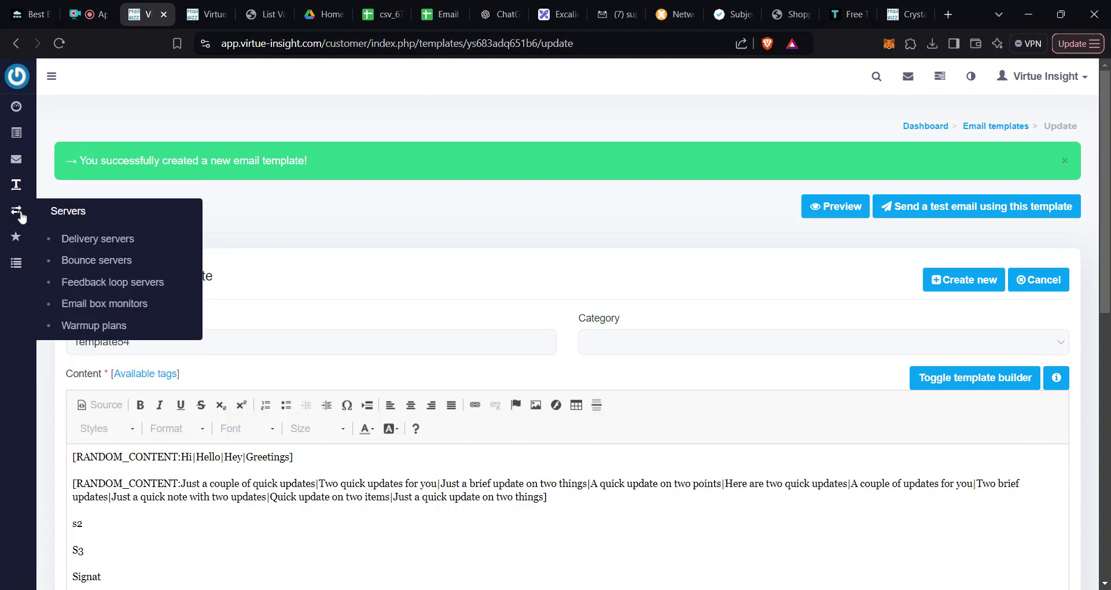
Step: Open the first active SMTP server's Update delivery server form from Delivery servers
{"action": "mouse_move", "coordinate": [16, 134]}
{"action": "left_click", "coordinate": [92, 241]}
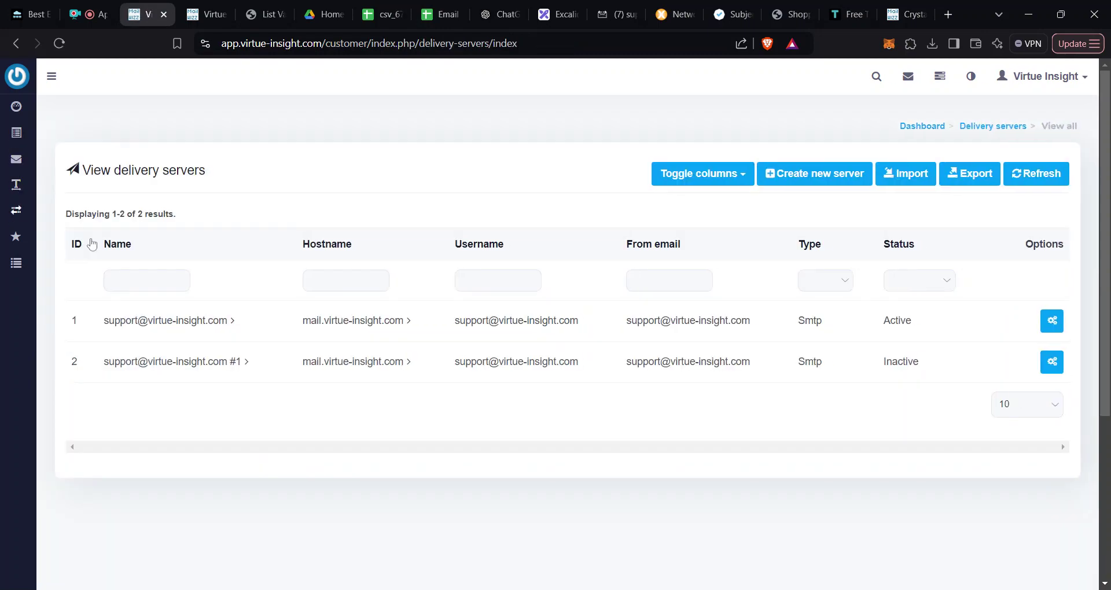
{"action": "left_click", "coordinate": [1050, 324]}
{"action": "left_click", "coordinate": [951, 326]}
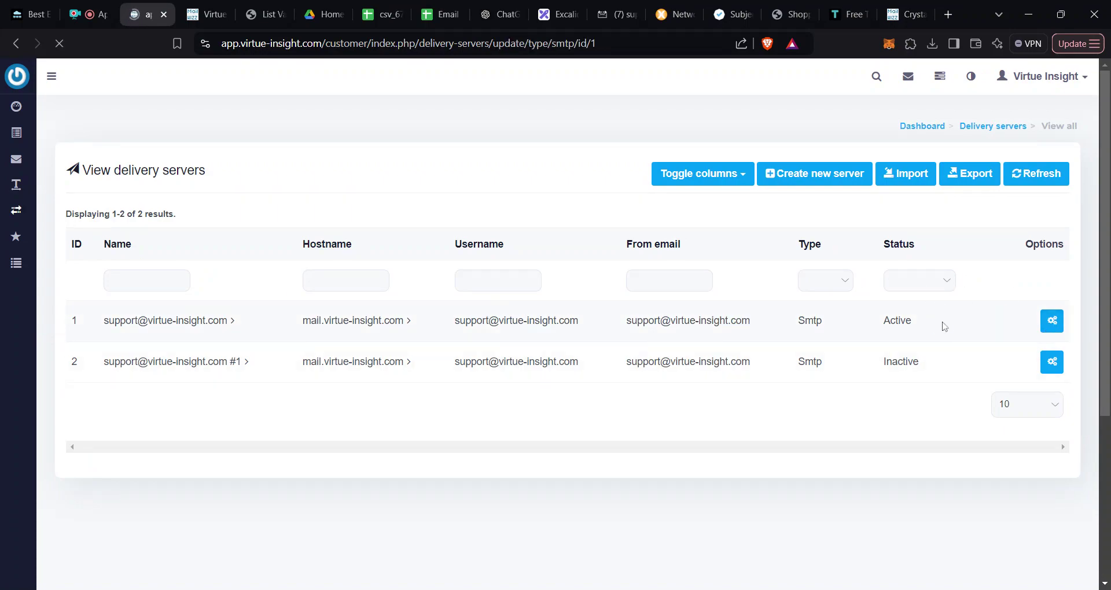
{"action": "mouse_move", "coordinate": [424, 399]}
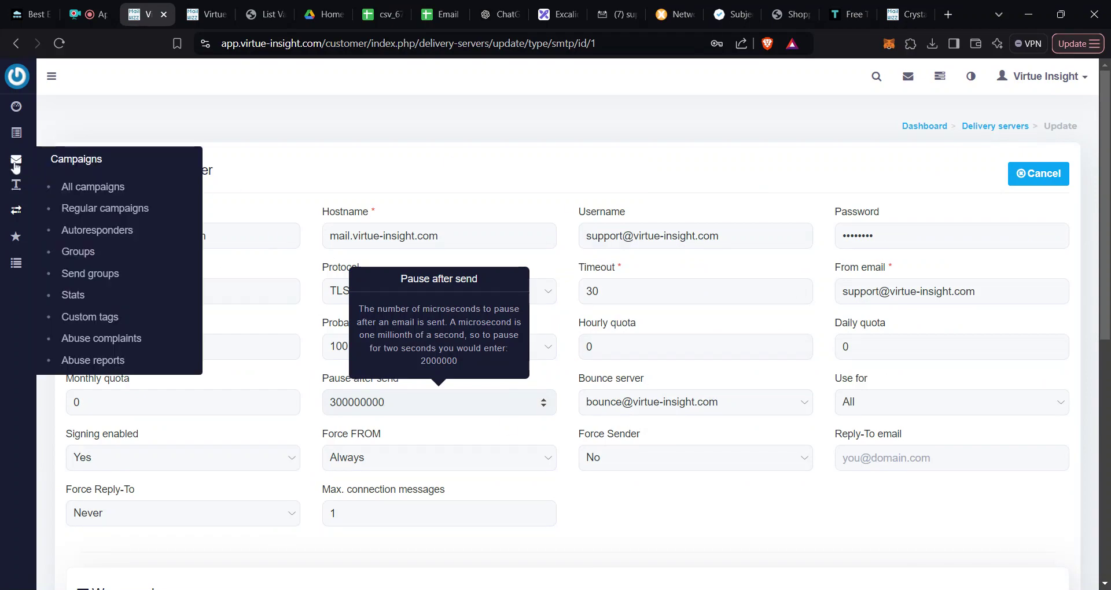
Step: Create regular campaign Test65 for List 16 and save its details
{"action": "left_click", "coordinate": [115, 215]}
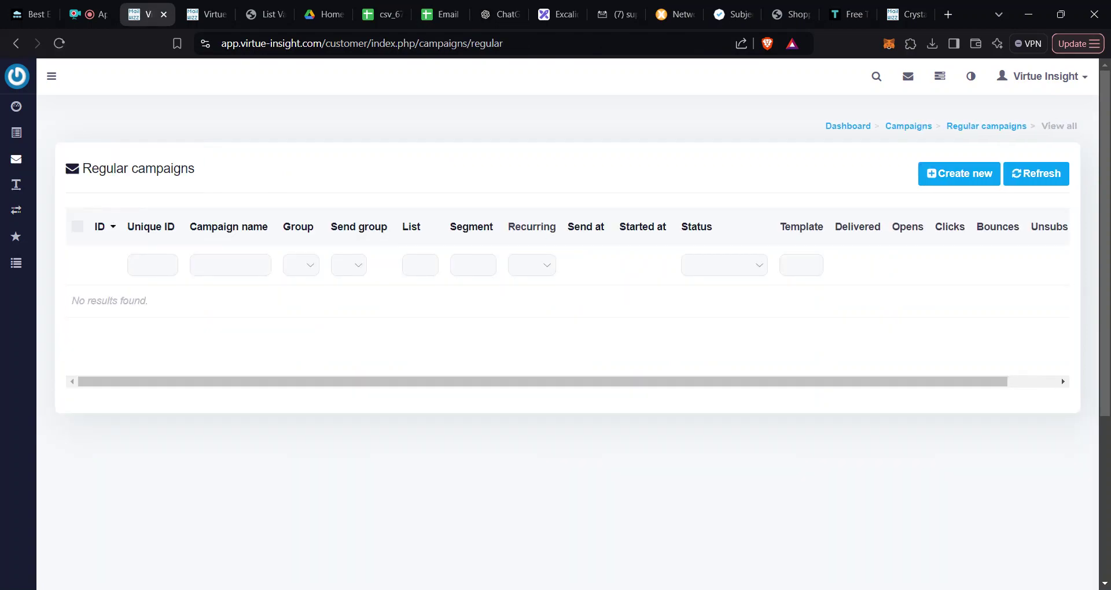
{"action": "left_click", "coordinate": [955, 183]}
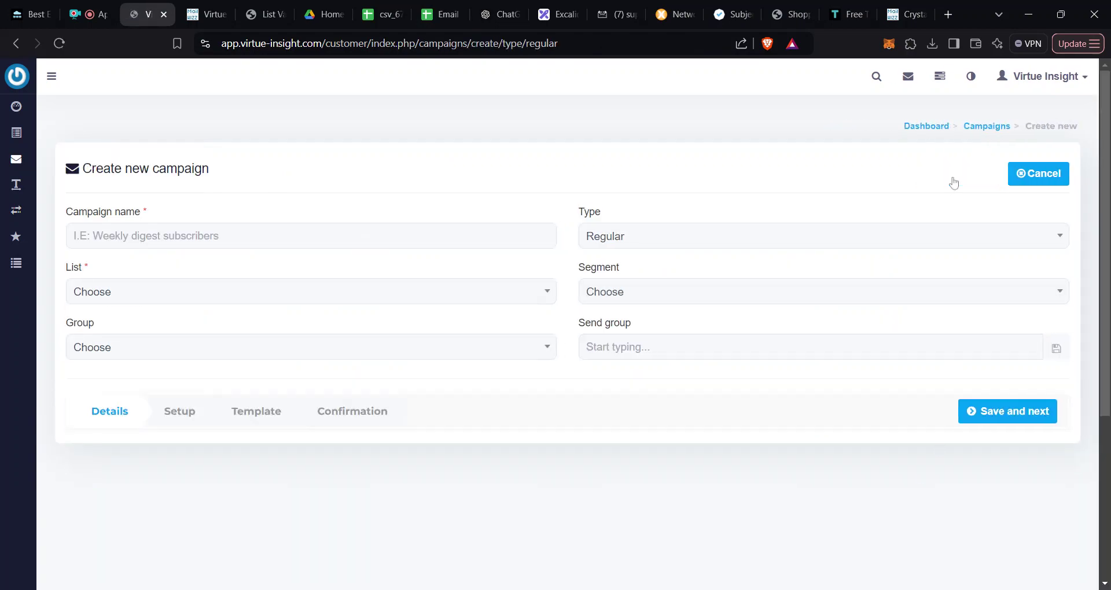
{"action": "left_click", "coordinate": [471, 236]}
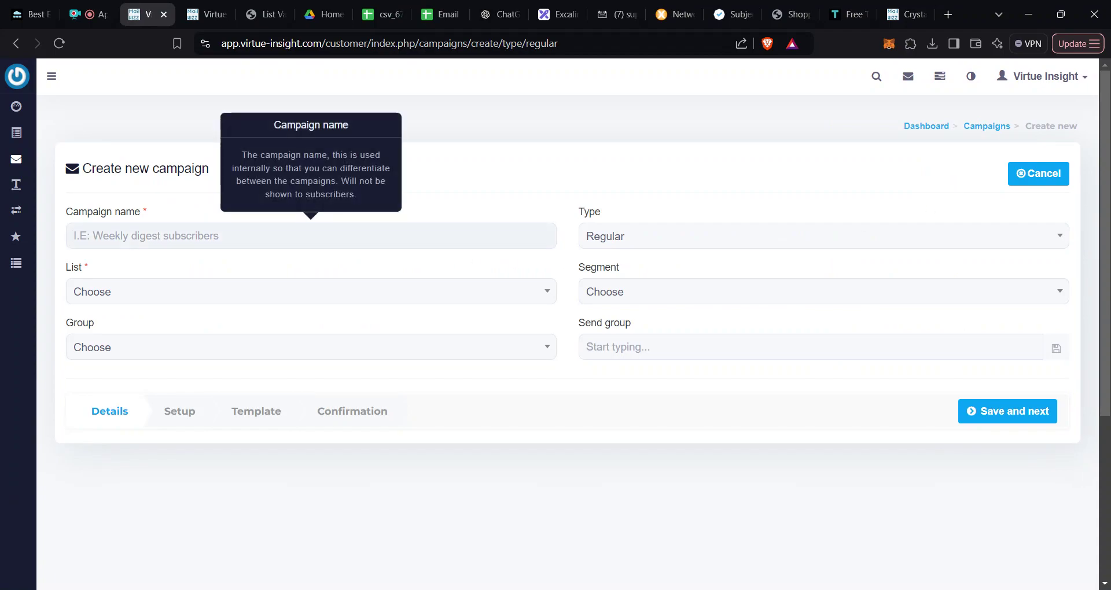
{"action": "type", "text": "Test65"}
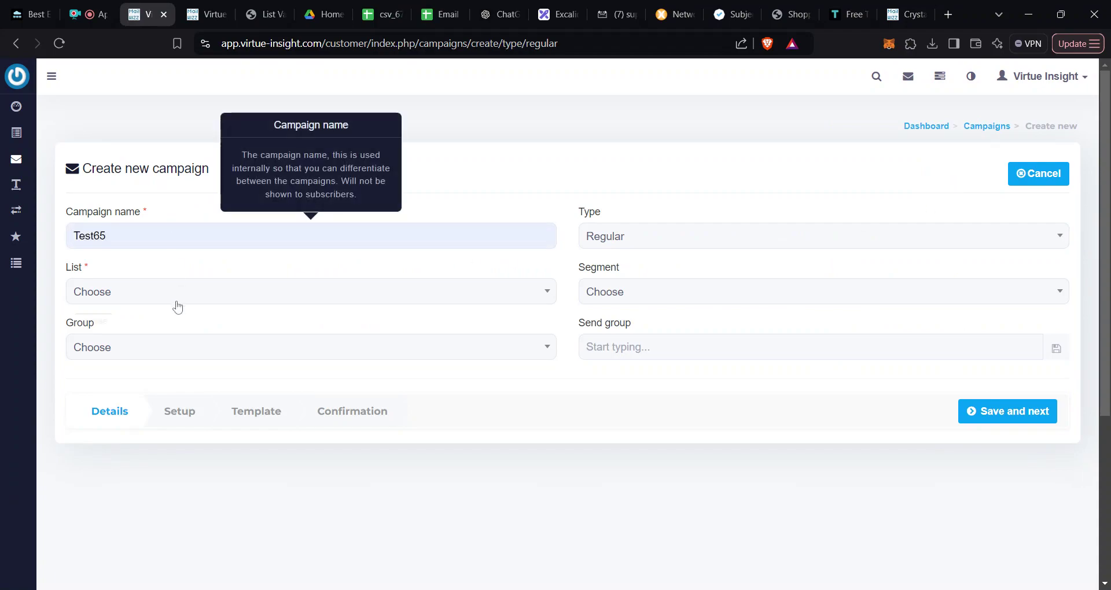
{"action": "left_click", "coordinate": [188, 298]}
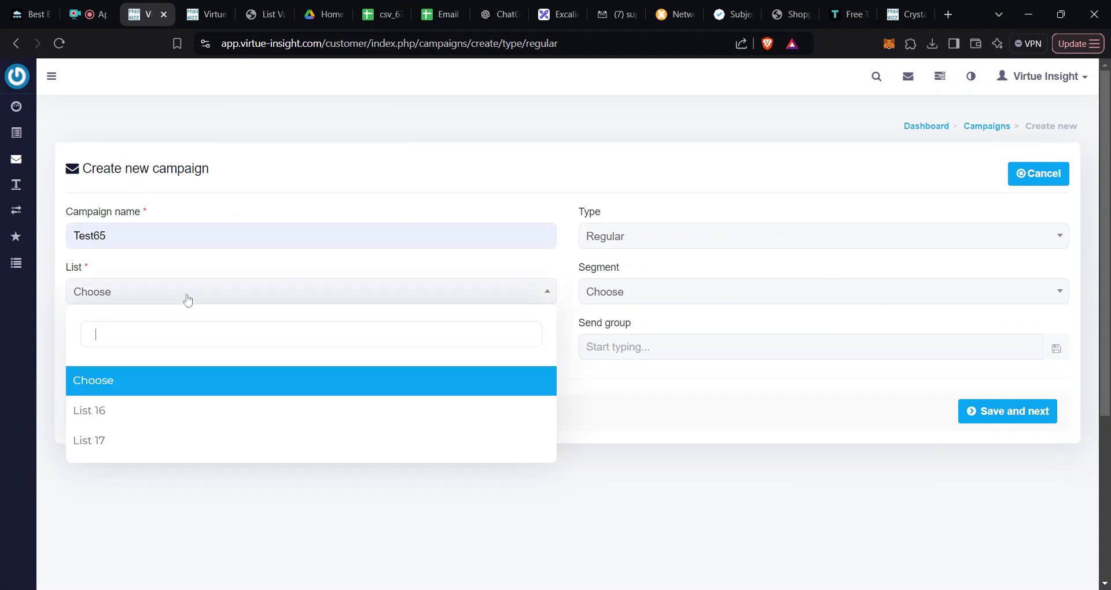
{"action": "left_click", "coordinate": [167, 414]}
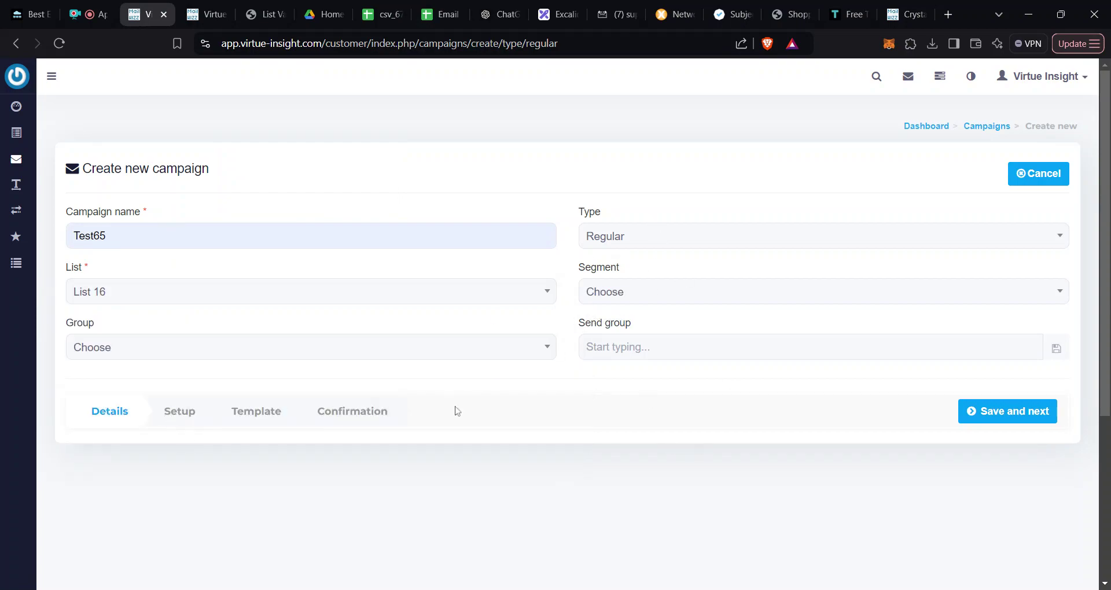
{"action": "left_click", "coordinate": [1005, 420]}
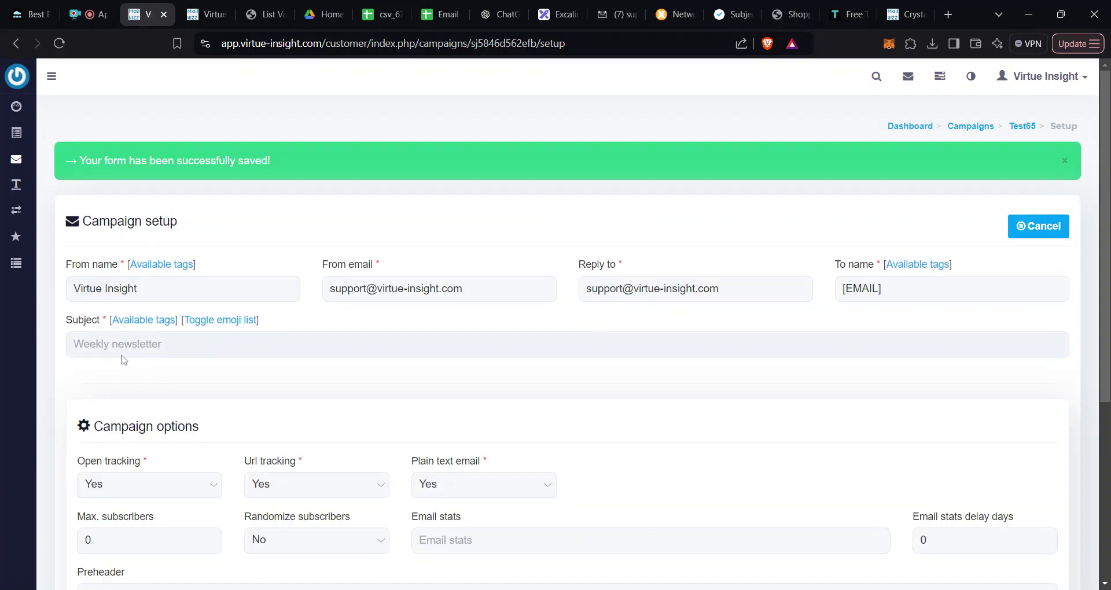
Step: Paste the three-question RANDOM_CONTENT spintax as Test65's subject and copy 'How about this?'
{"action": "scroll", "coordinate": [124, 359], "scroll_direction": "down", "scroll_amount": 1}
{"action": "left_click", "coordinate": [119, 273]}
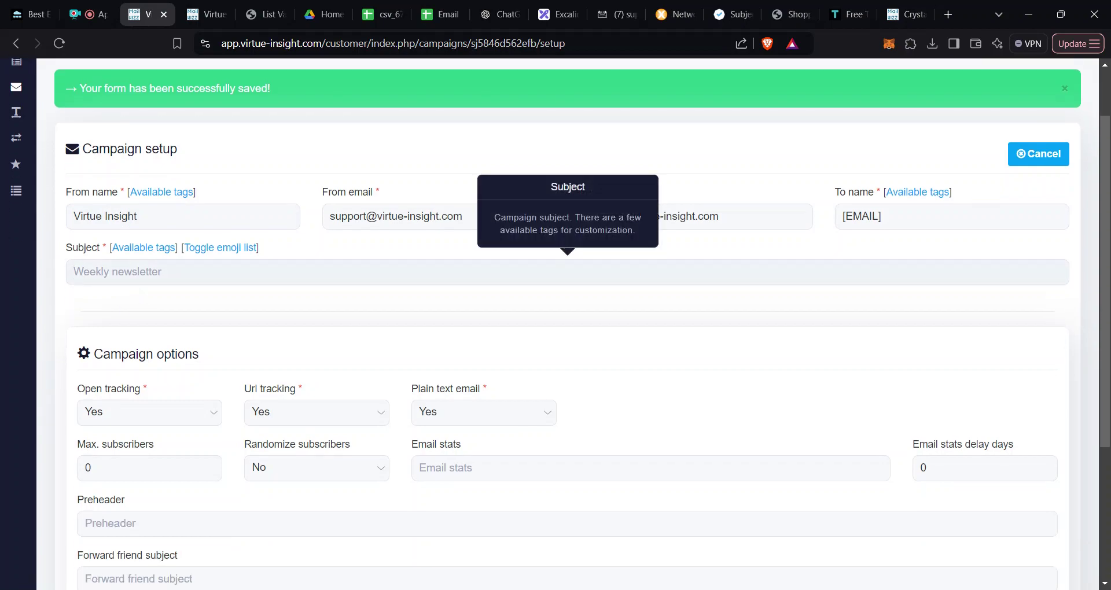
{"action": "type", "text": "[RANDOM_CONTENT:How about this?|Is this what you wanted?|Ready for this?]"}
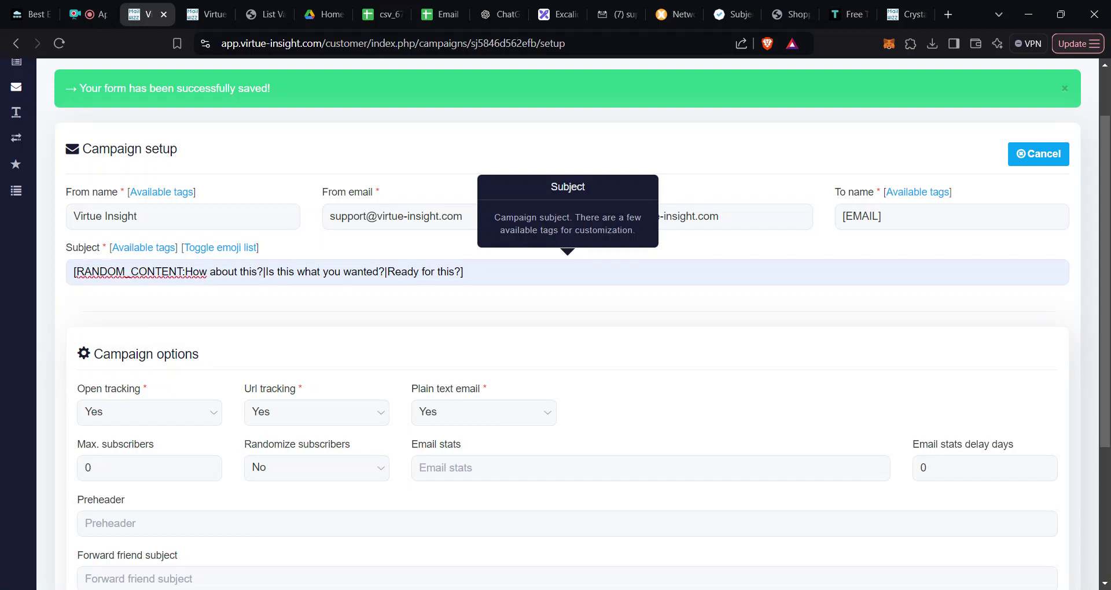
{"action": "left_click_drag", "start_coordinate": [264, 272], "coordinate": [185, 272]}
{"action": "key", "text": "ctrl+c"}
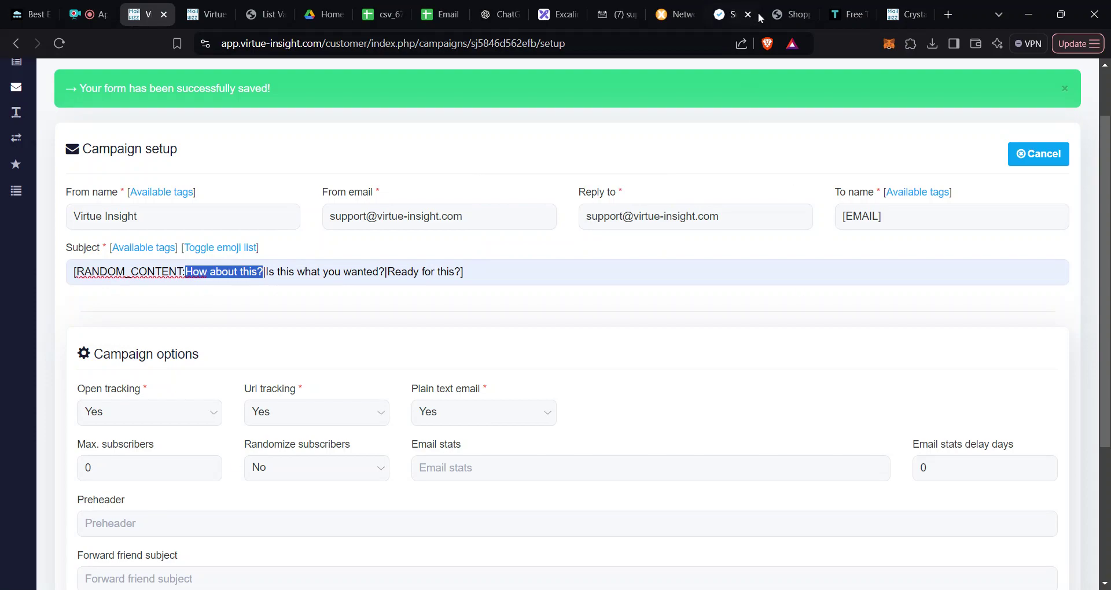
{"action": "left_click", "coordinate": [730, 15]}
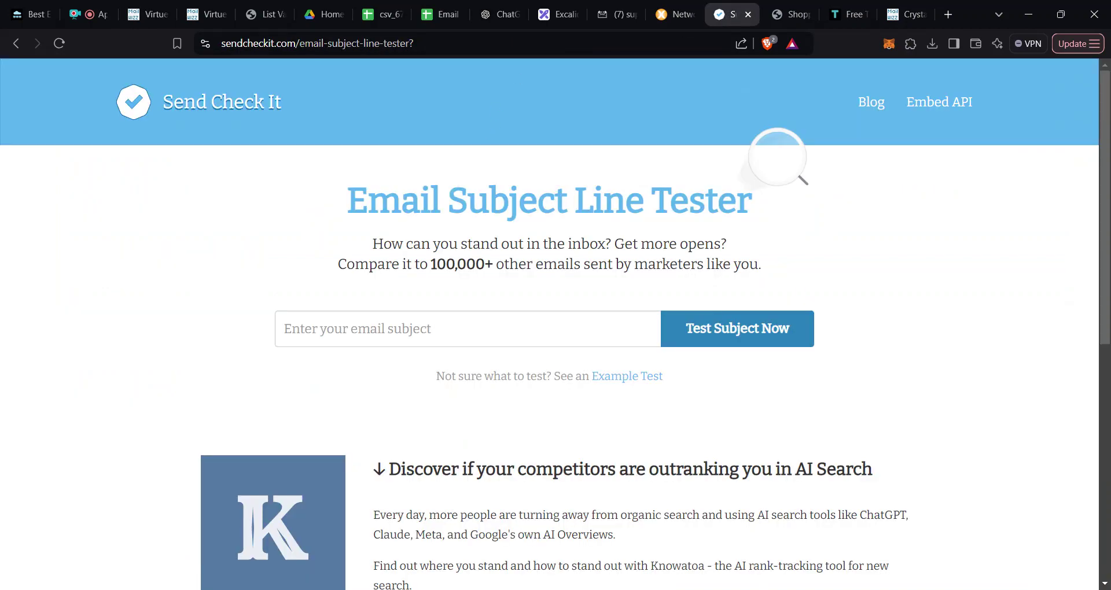
Step: Test 'How about this?' in Send Check It, submitting a first name and e-mail address
{"action": "left_click", "coordinate": [407, 318]}
{"action": "key", "text": "ctrl+v"}
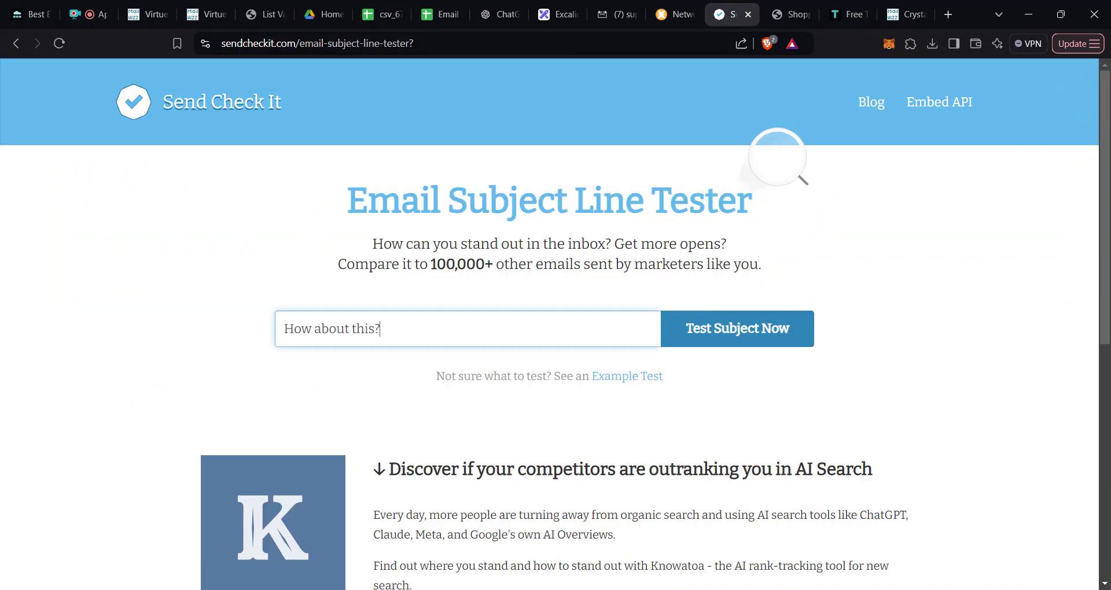
{"action": "left_click", "coordinate": [771, 339]}
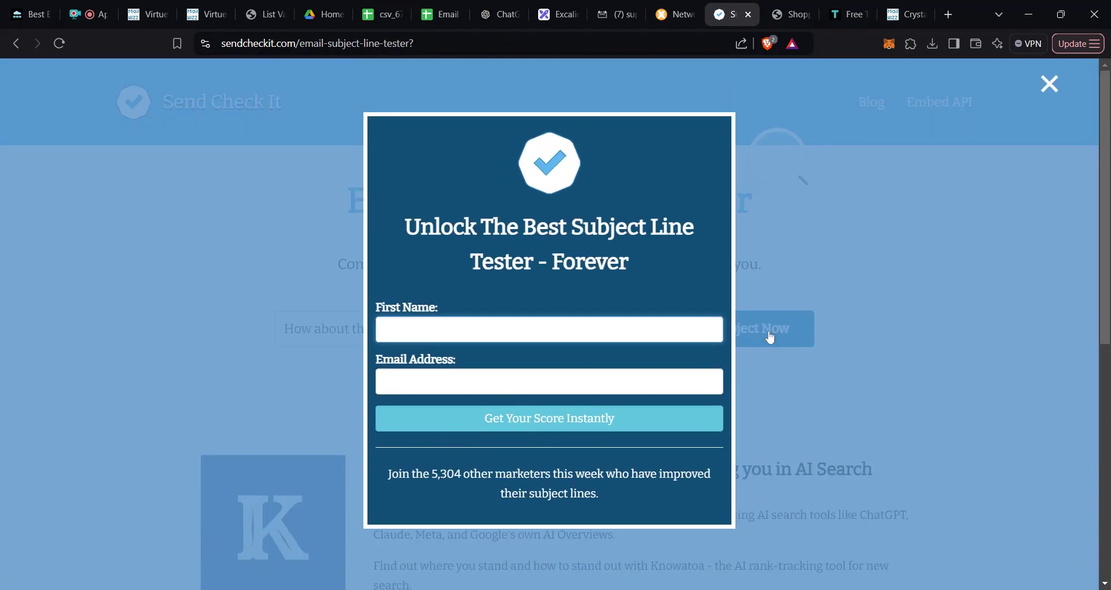
{"action": "type", "text": "Anna"}
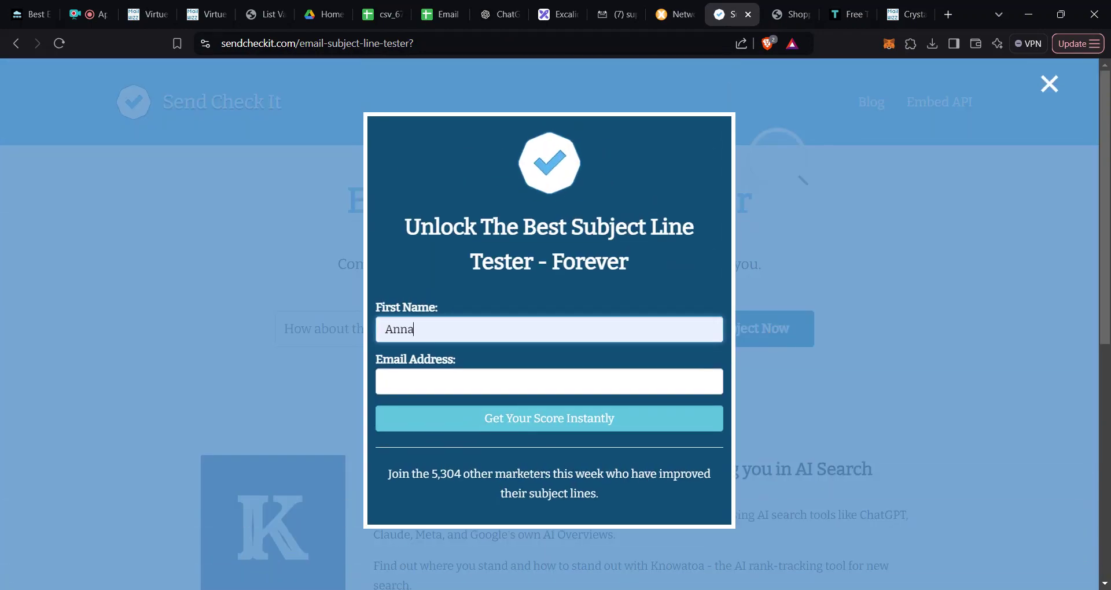
{"action": "key", "text": "Tab"}
{"action": "key", "text": "ctrl+v"}
{"action": "key", "text": "ctrl+a"}
{"action": "key", "text": "ctrl+v"}
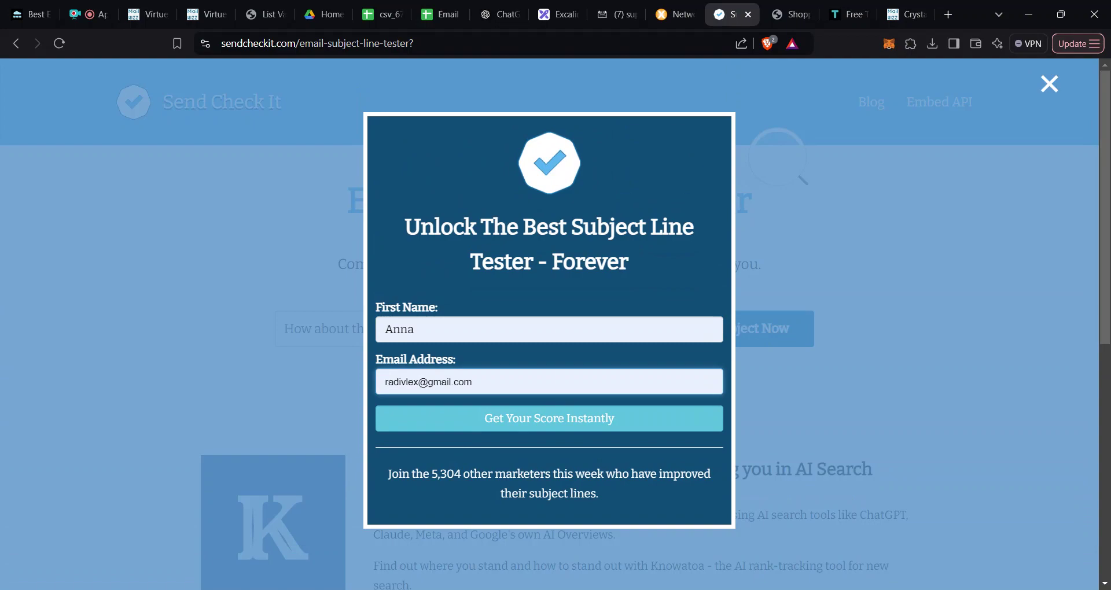
{"action": "left_click", "coordinate": [509, 427]}
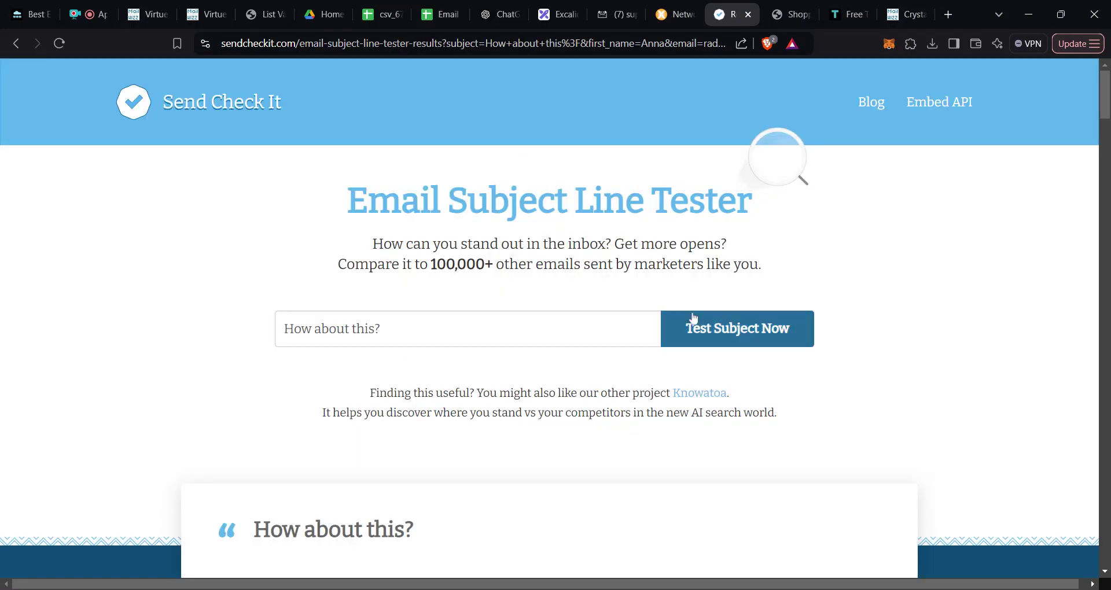
Step: Rerun the test and review the 94 score for 'How about this?'
{"action": "left_click", "coordinate": [703, 330]}
{"action": "scroll", "coordinate": [658, 325], "scroll_direction": "down", "scroll_amount": 4}
{"action": "scroll", "coordinate": [391, 362], "scroll_direction": "down", "scroll_amount": 1}
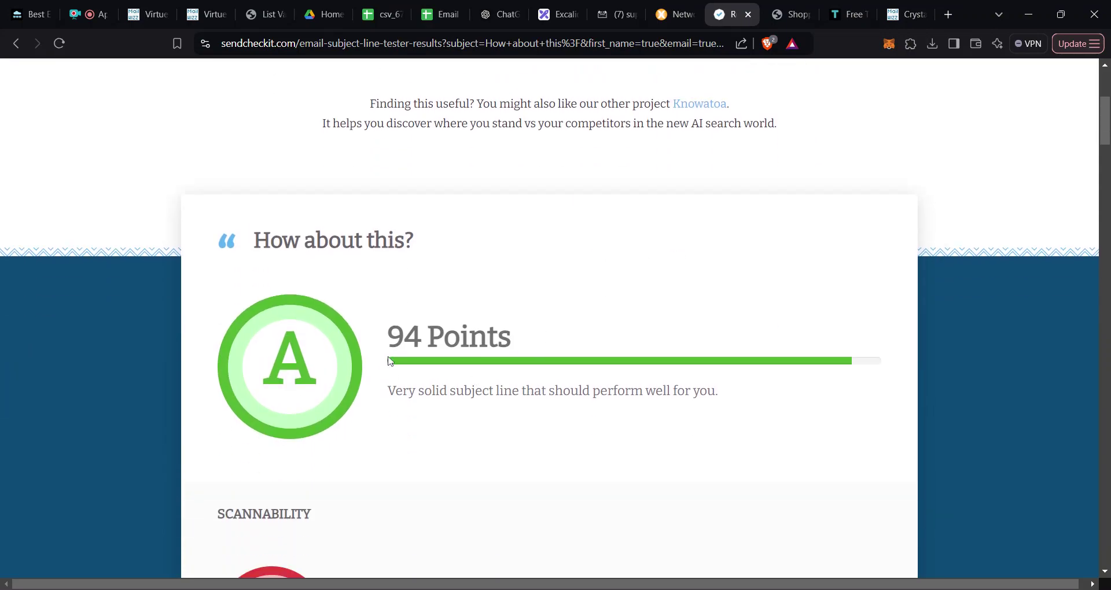
{"action": "scroll", "coordinate": [424, 405], "scroll_direction": "down", "scroll_amount": 1}
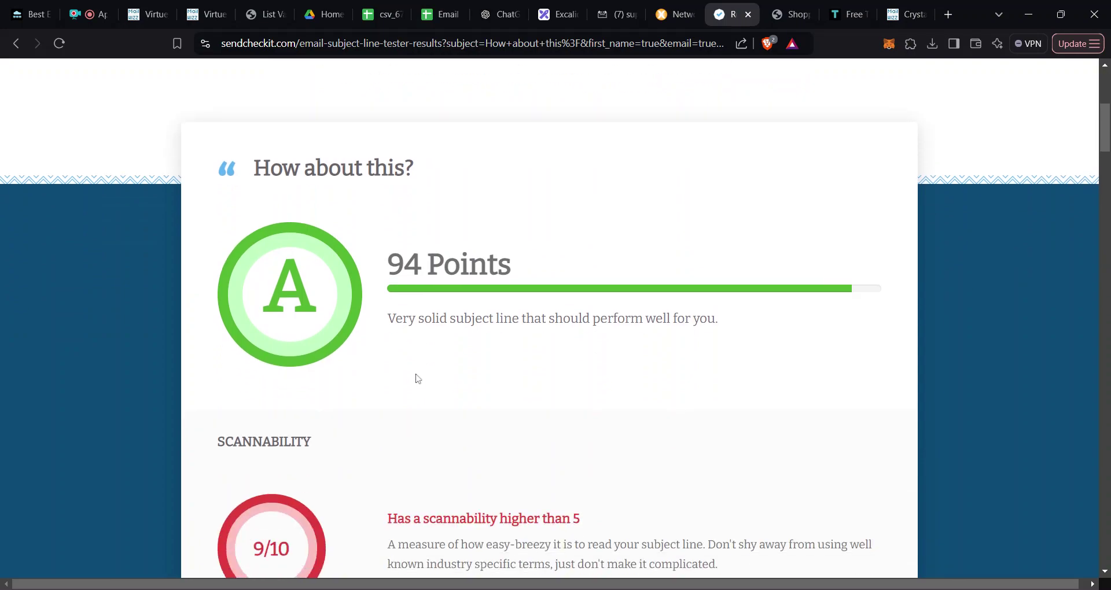
{"action": "scroll", "coordinate": [416, 376], "scroll_direction": "up", "scroll_amount": 5}
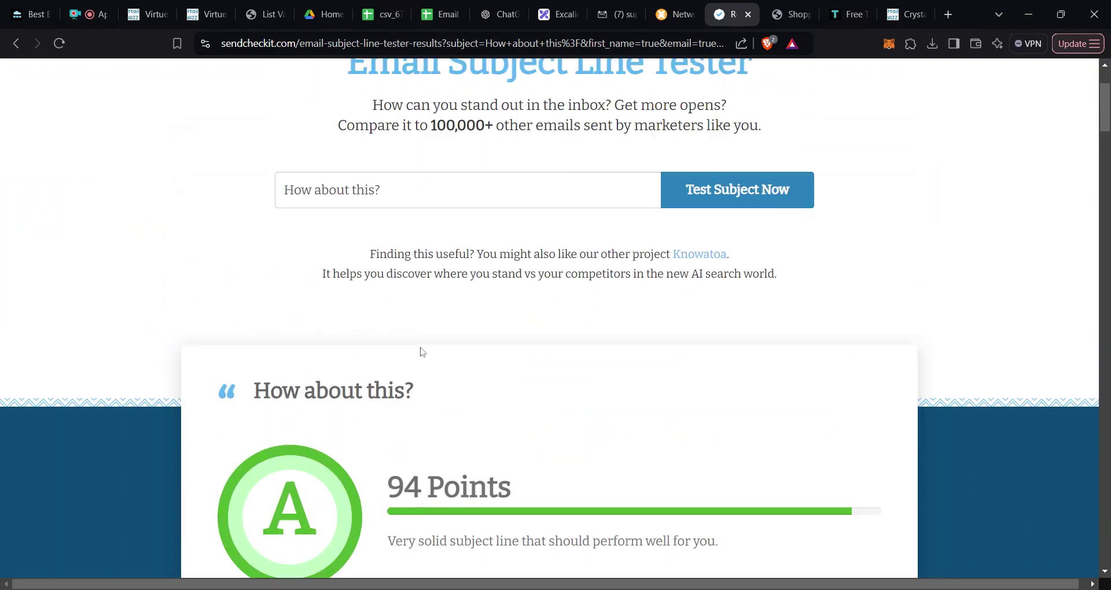
{"action": "scroll", "coordinate": [417, 340], "scroll_direction": "down", "scroll_amount": 2}
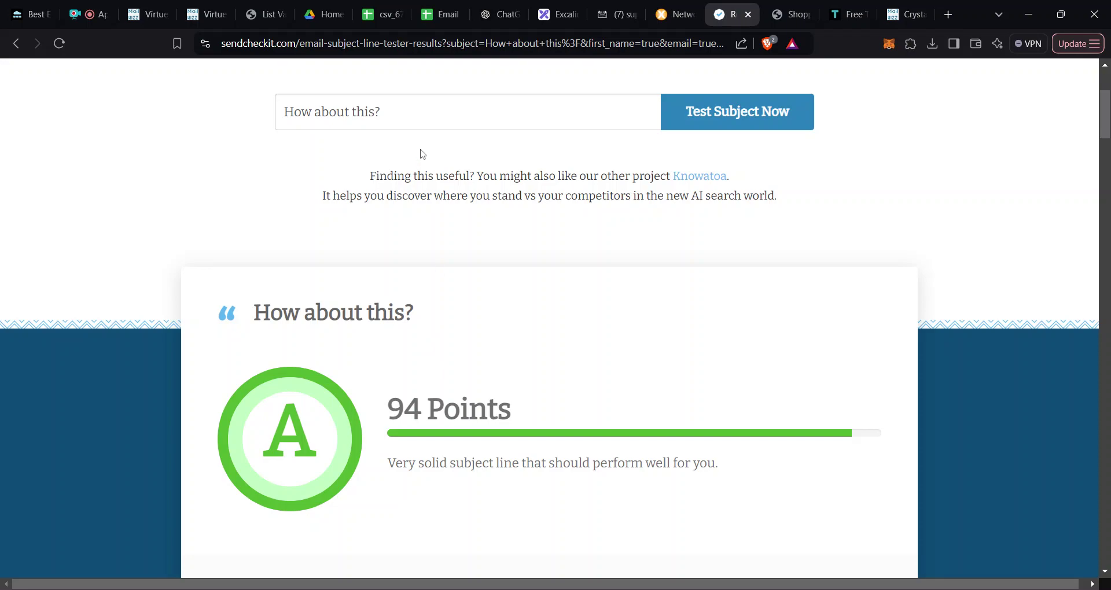
Step: Replace the test subject with CHECK THIS OFFER! and score it
{"action": "left_click", "coordinate": [422, 113]}
{"action": "key", "text": "ctrl+a"}
{"action": "key", "text": "BackSpace"}
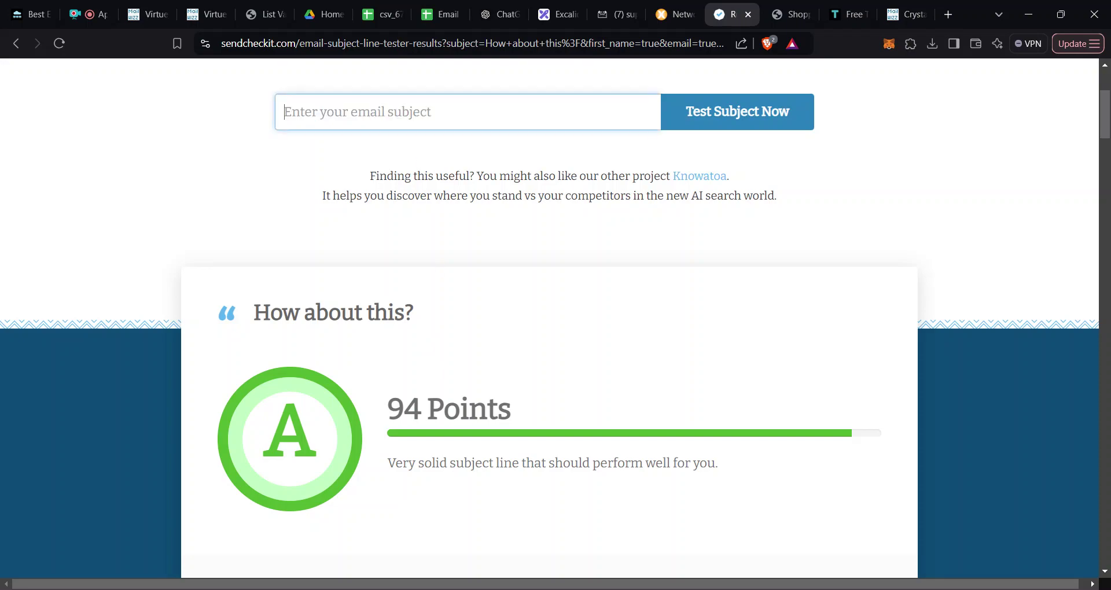
{"action": "type", "text": "CHE"}
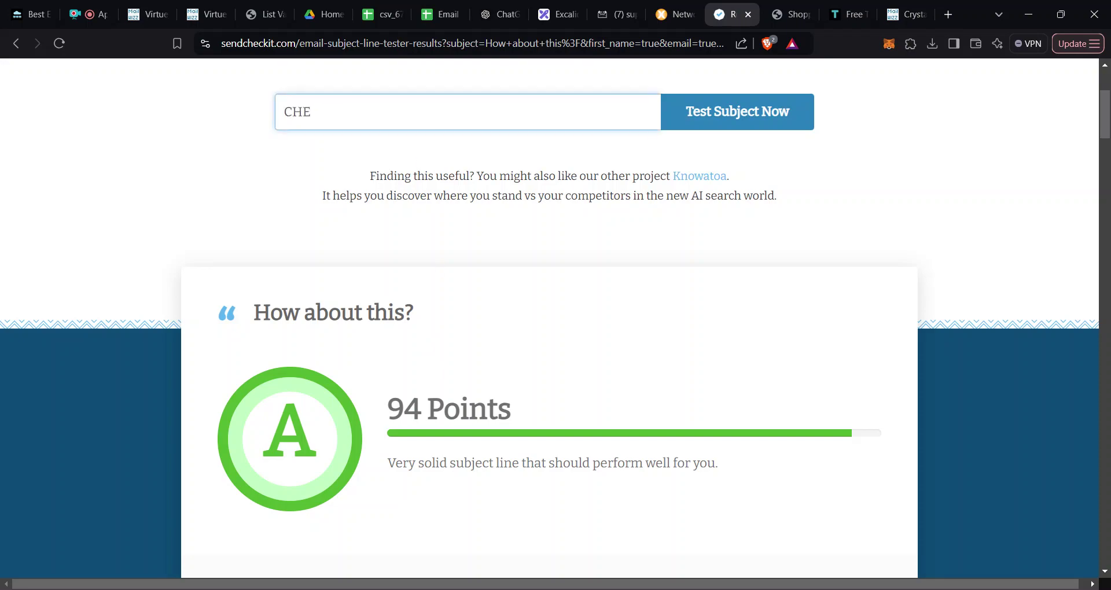
{"action": "type", "text": "CK THIS OFFER"}
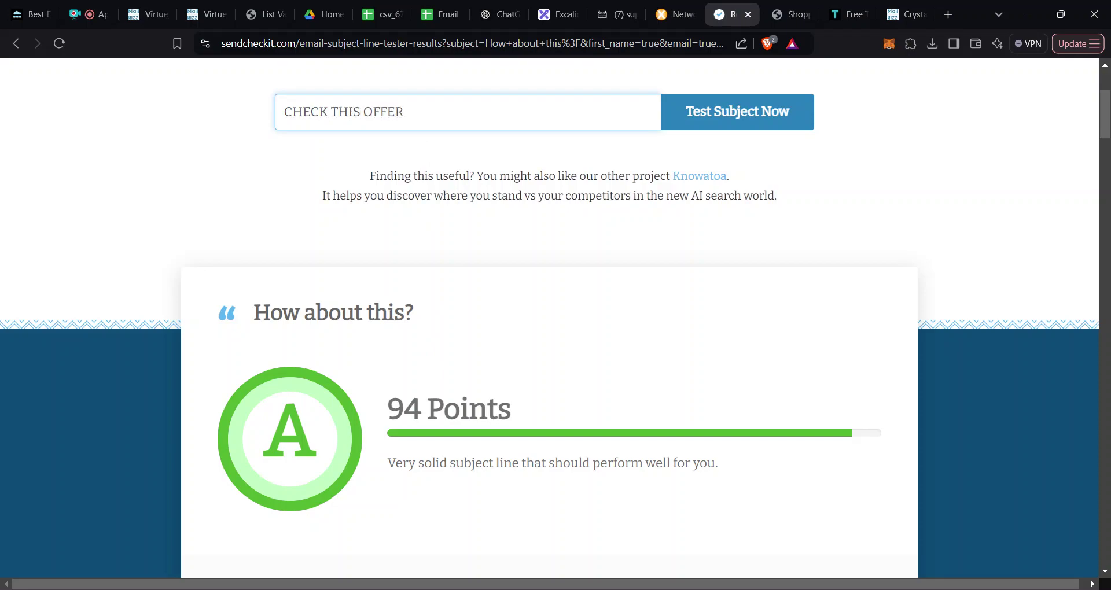
{"action": "type", "text": "!"}
{"action": "left_click", "coordinate": [760, 113]}
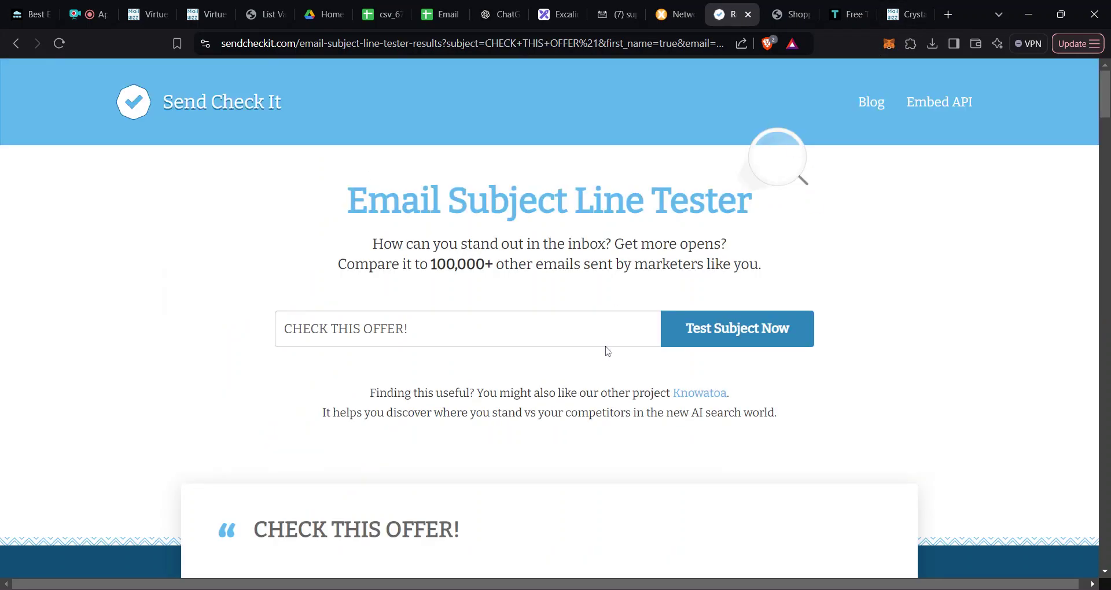
Step: Review the 59 Points F grade, then return to Test65's MailWizz campaign setup
{"action": "scroll", "coordinate": [608, 351], "scroll_direction": "down", "scroll_amount": 1}
{"action": "scroll", "coordinate": [591, 333], "scroll_direction": "down", "scroll_amount": 2}
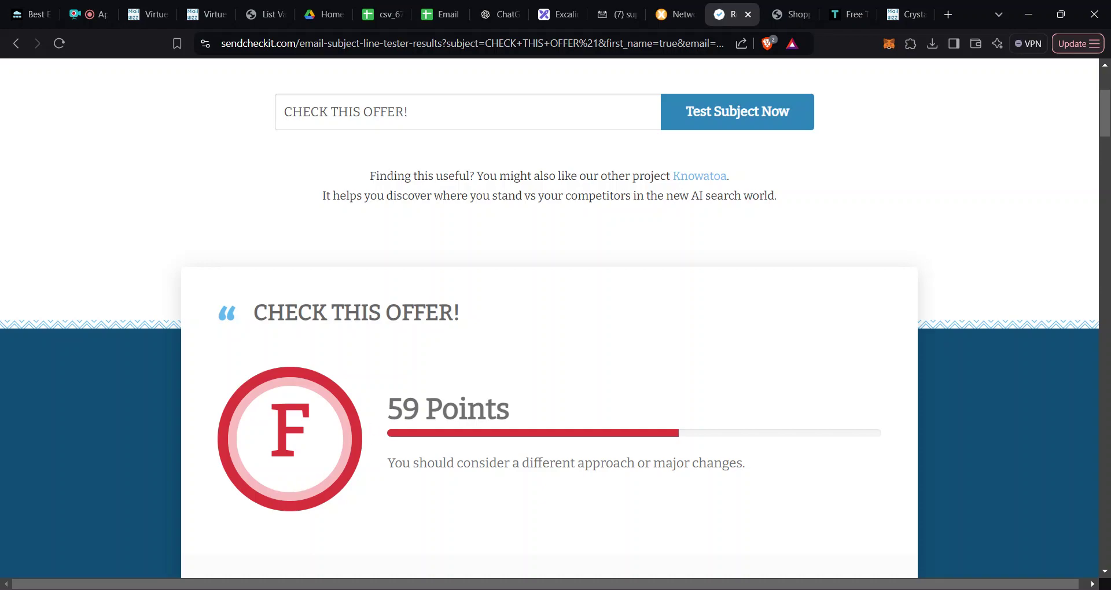
{"action": "left_click_drag", "start_coordinate": [403, 410], "coordinate": [497, 410]}
{"action": "left_click", "coordinate": [497, 409]}
{"action": "triple_click", "coordinate": [346, 112]}
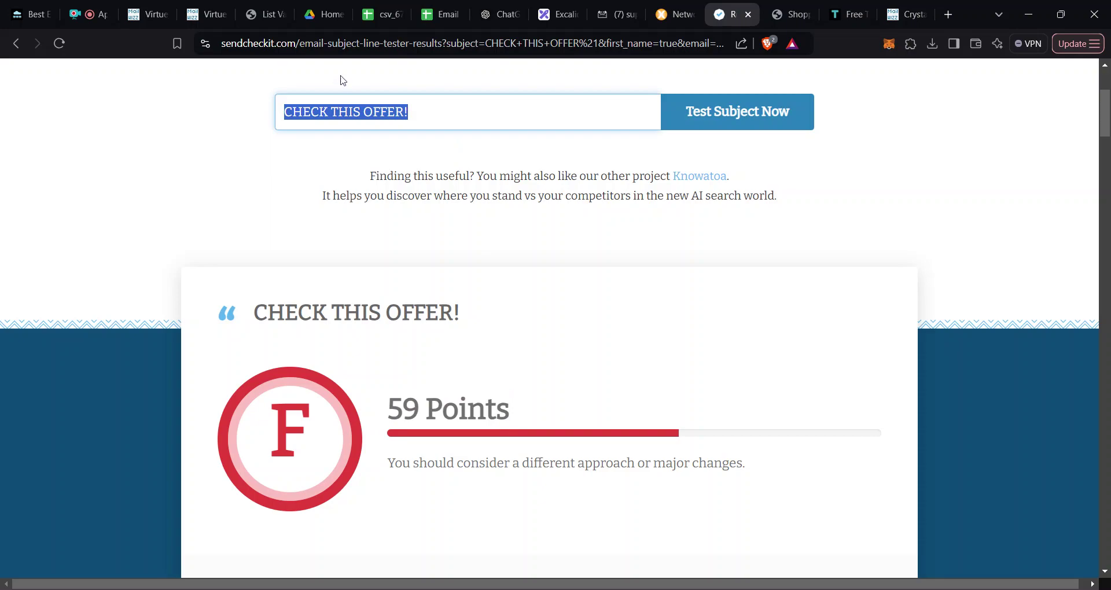
{"action": "left_click", "coordinate": [149, 19]}
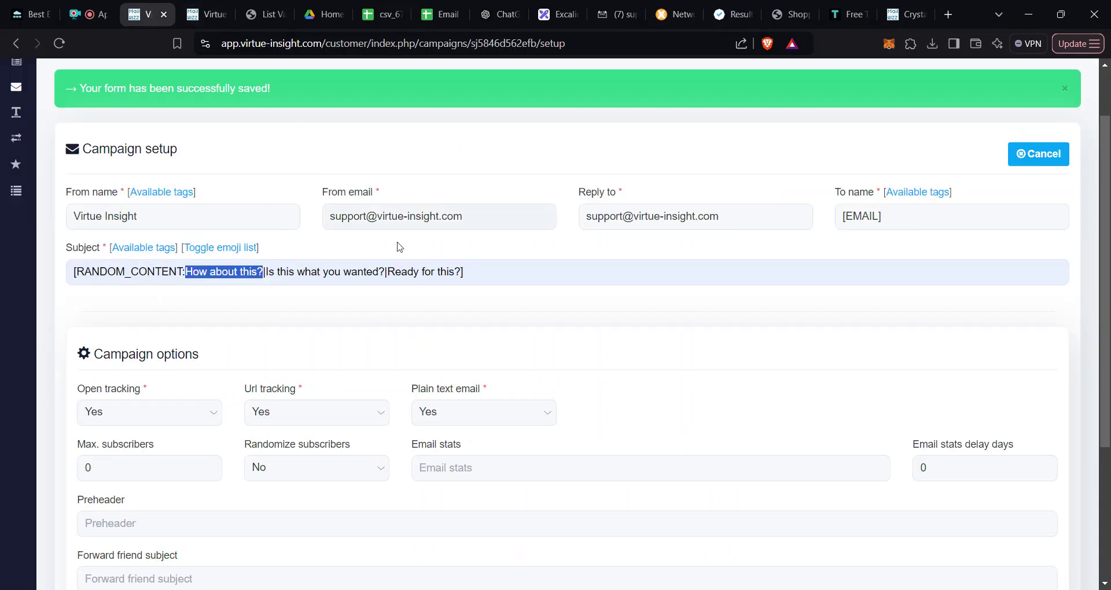
Step: Save Test65's setup, select Template54 as its template, and save to reach confirmation
{"action": "scroll", "coordinate": [491, 308], "scroll_direction": "down", "scroll_amount": 3}
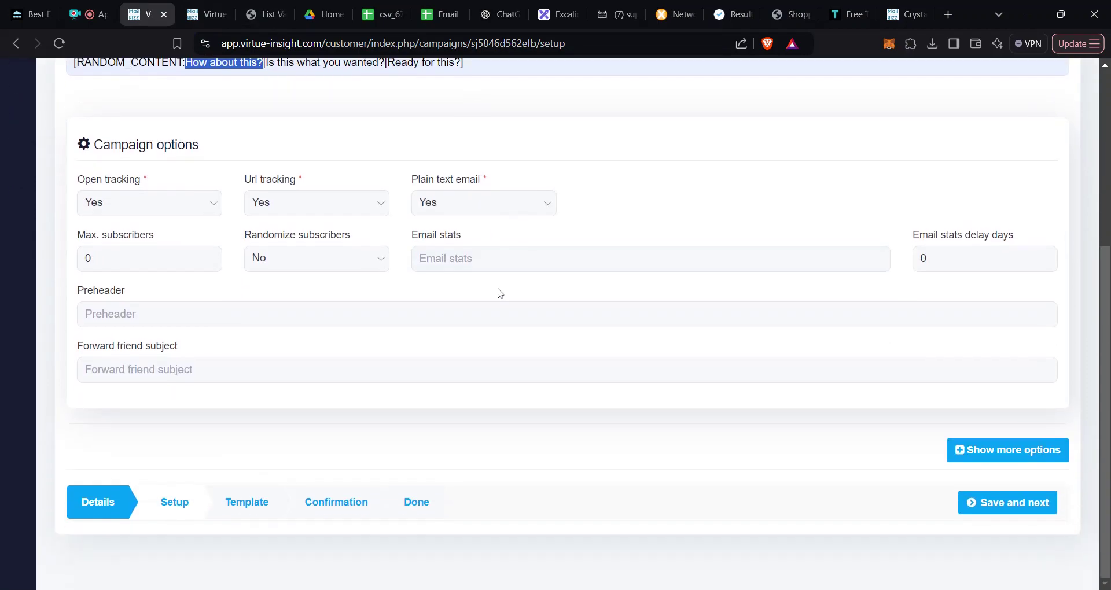
{"action": "left_click", "coordinate": [1029, 511]}
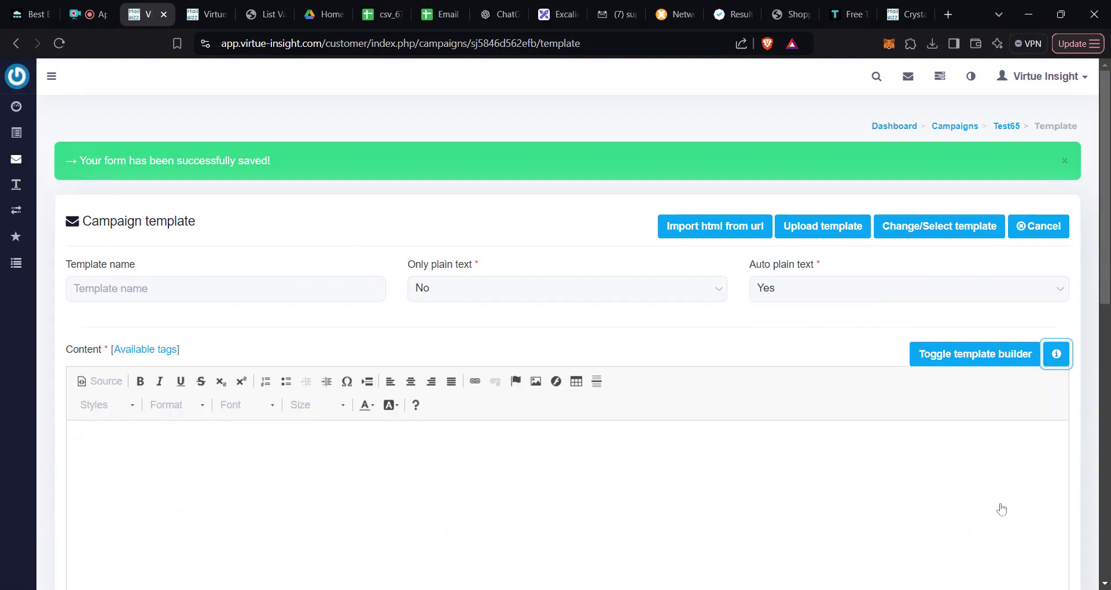
{"action": "scroll", "coordinate": [637, 377], "scroll_direction": "down", "scroll_amount": 3}
{"action": "scroll", "coordinate": [889, 339], "scroll_direction": "up", "scroll_amount": 3}
{"action": "left_click", "coordinate": [944, 230]}
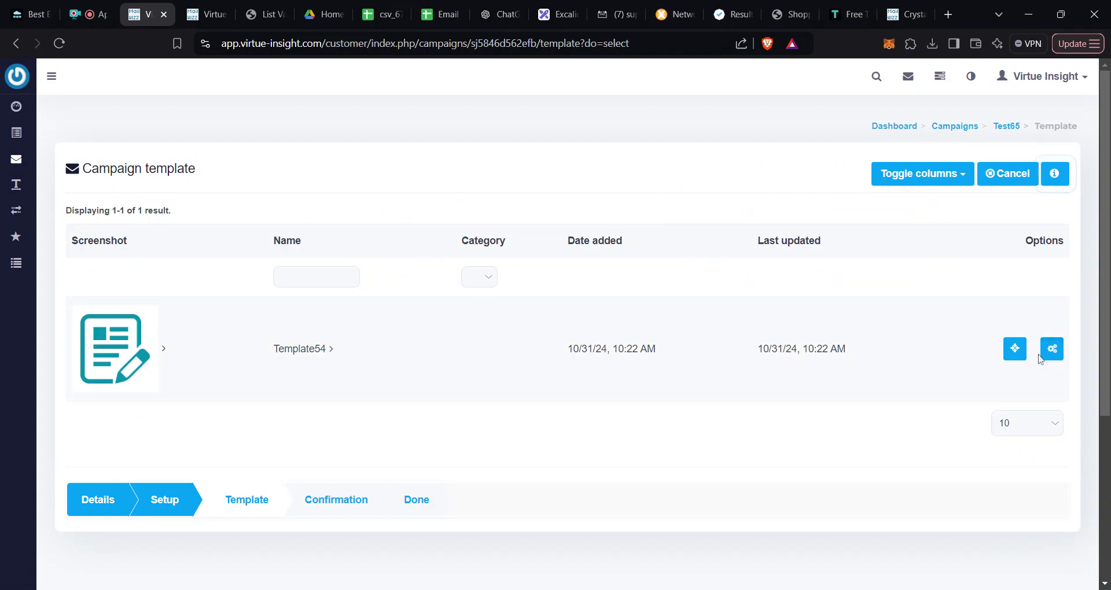
{"action": "left_click", "coordinate": [1016, 354]}
{"action": "scroll", "coordinate": [1017, 359], "scroll_direction": "down", "scroll_amount": 1}
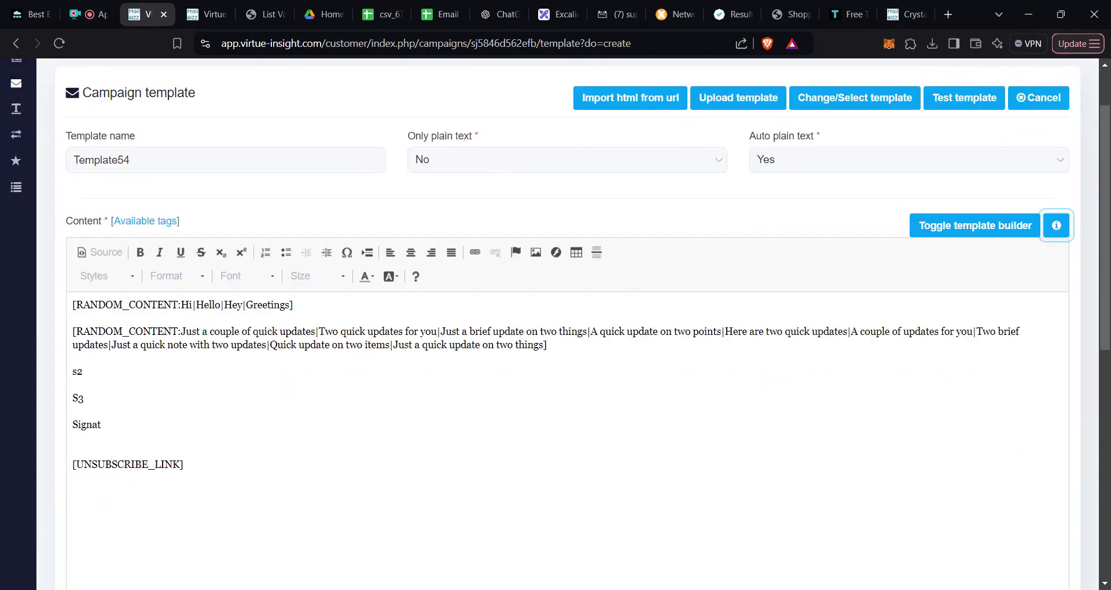
{"action": "scroll", "coordinate": [521, 348], "scroll_direction": "down", "scroll_amount": 2}
{"action": "left_click", "coordinate": [75, 297]}
{"action": "scroll", "coordinate": [840, 506], "scroll_direction": "down", "scroll_amount": 5}
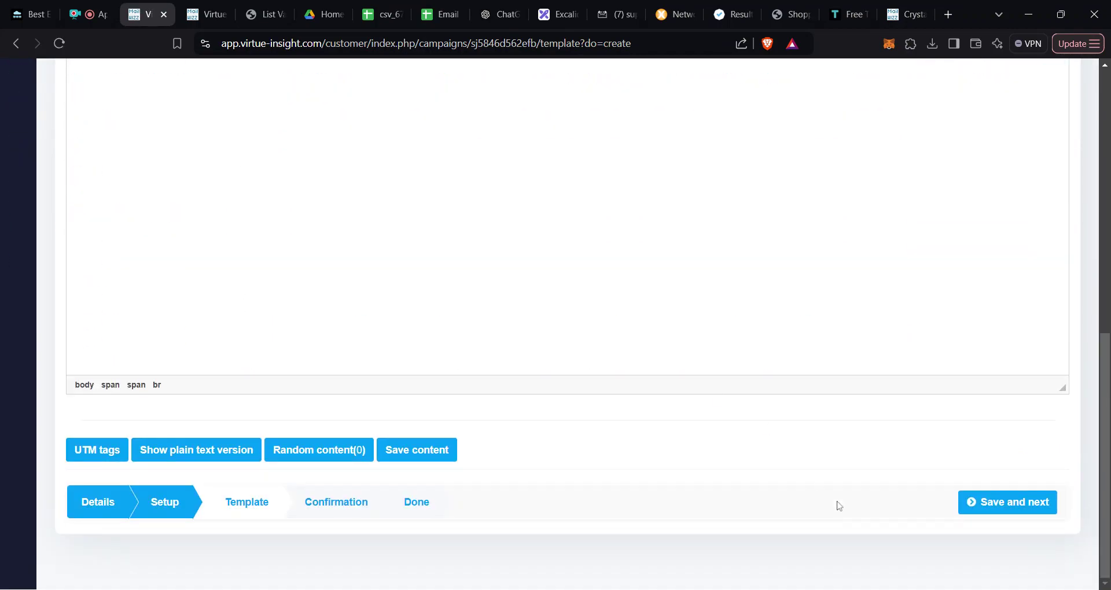
{"action": "left_click", "coordinate": [1005, 505]}
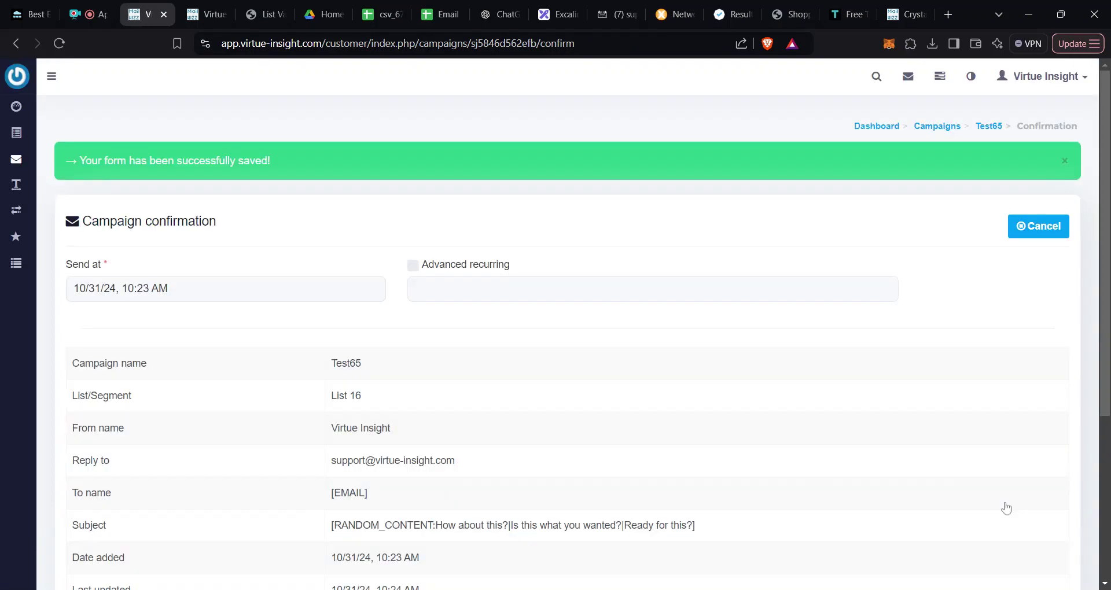
Step: Send Test65 and view it as Pending-sending in the Regular campaigns list
{"action": "scroll", "coordinate": [538, 385], "scroll_direction": "down", "scroll_amount": 4}
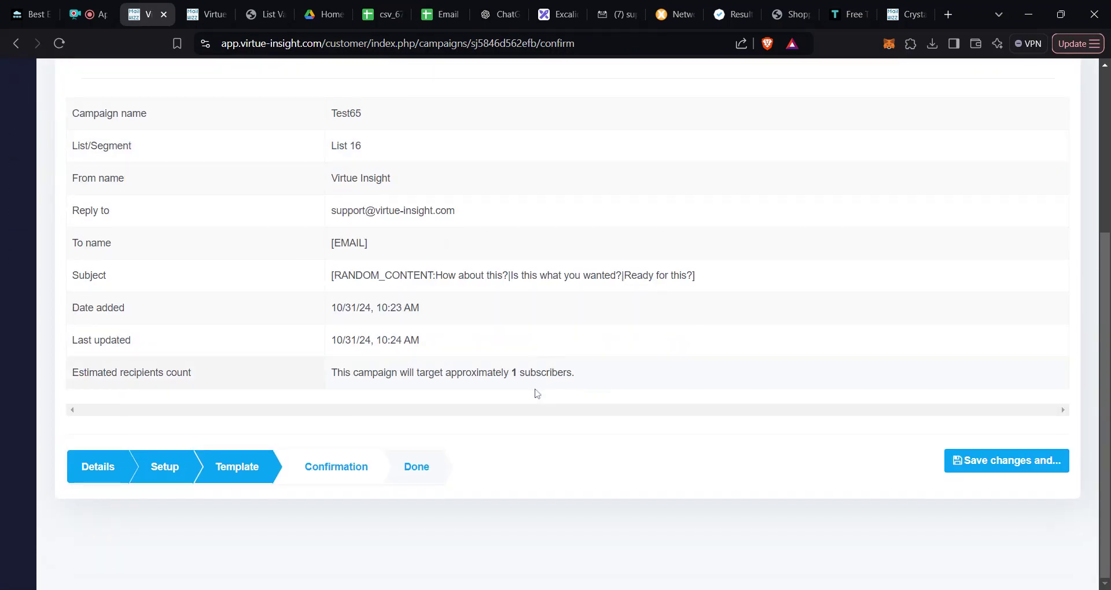
{"action": "left_click", "coordinate": [1011, 474]}
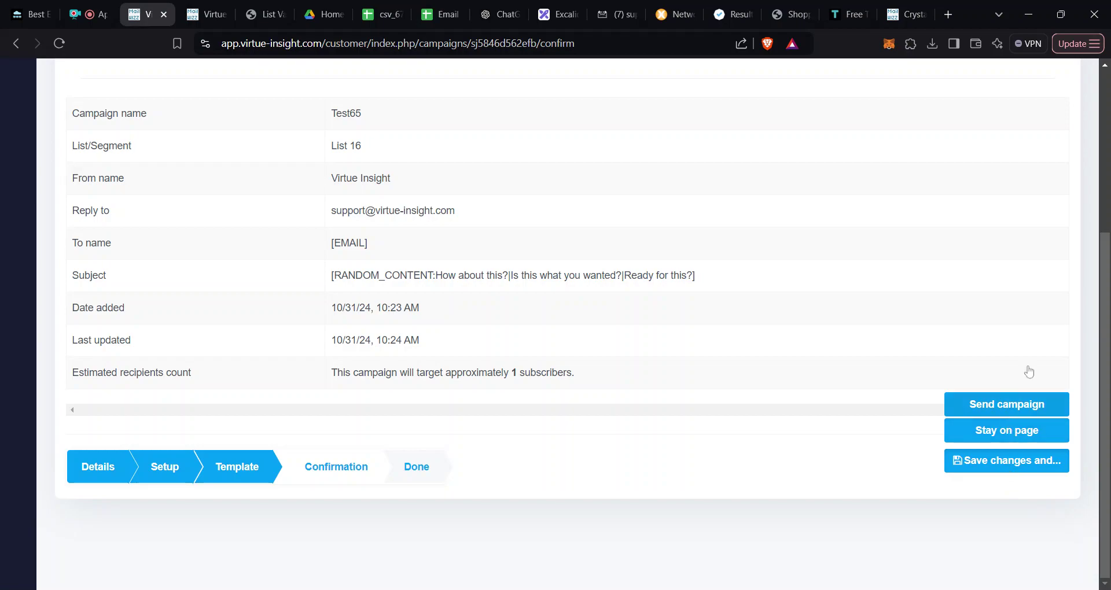
{"action": "left_click", "coordinate": [1029, 416]}
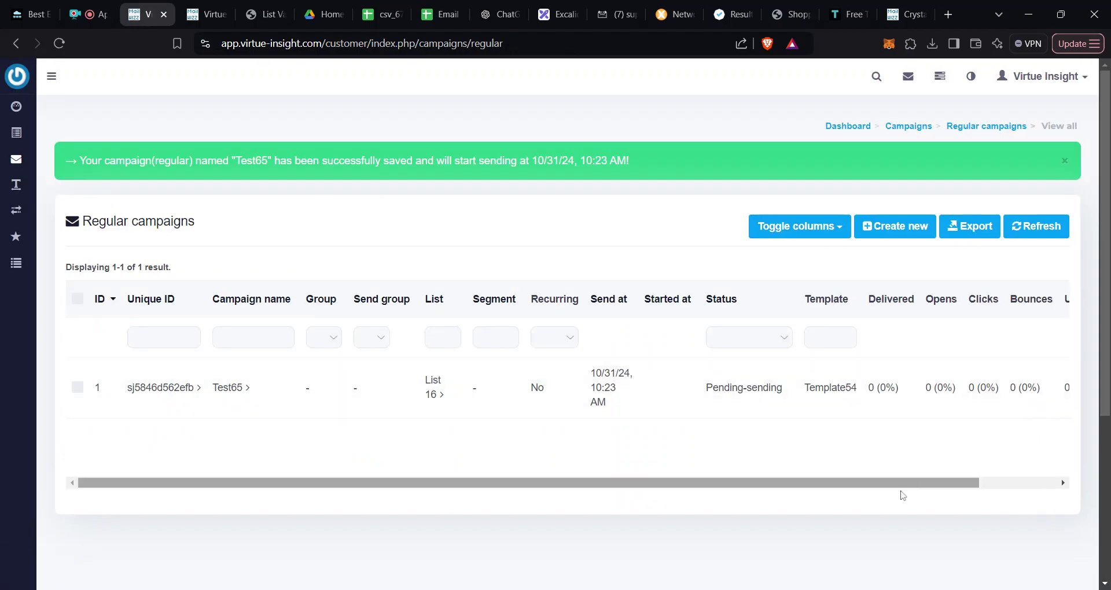
{"action": "scroll", "coordinate": [836, 488], "scroll_direction": "right", "scroll_amount": 3}
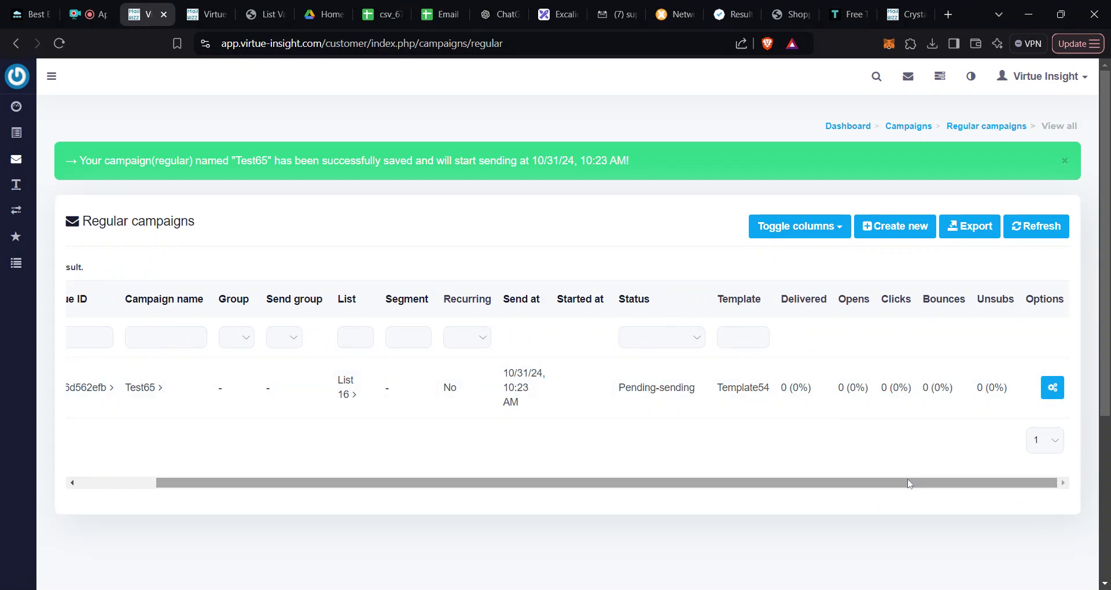
{"action": "left_click", "coordinate": [554, 14]}
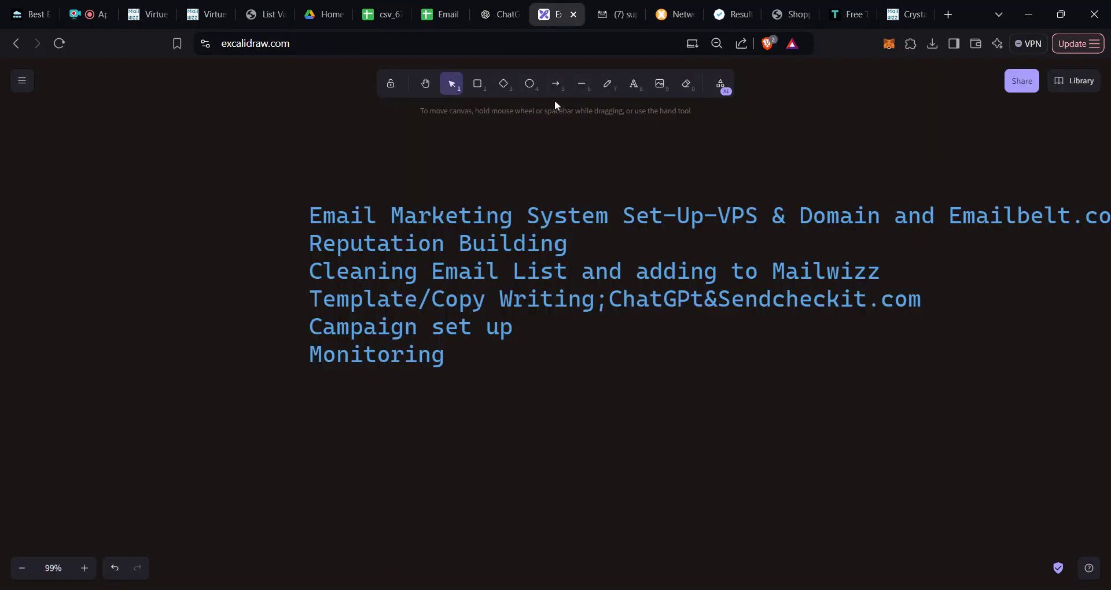
{"action": "double_click", "coordinate": [496, 327]}
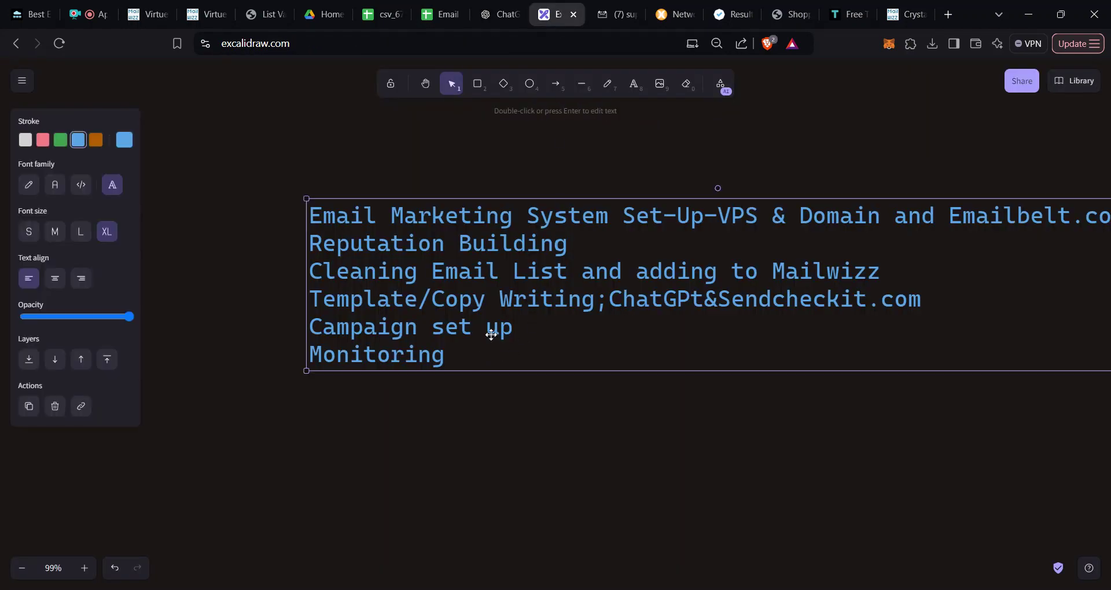
{"action": "double_click", "coordinate": [444, 355]}
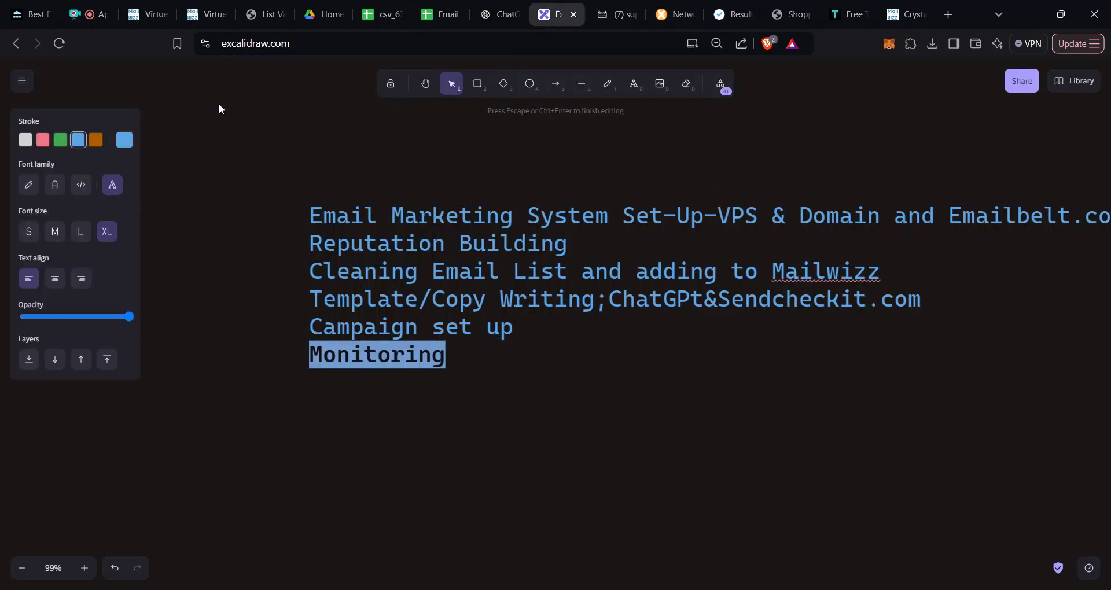
{"action": "left_click", "coordinate": [147, 16]}
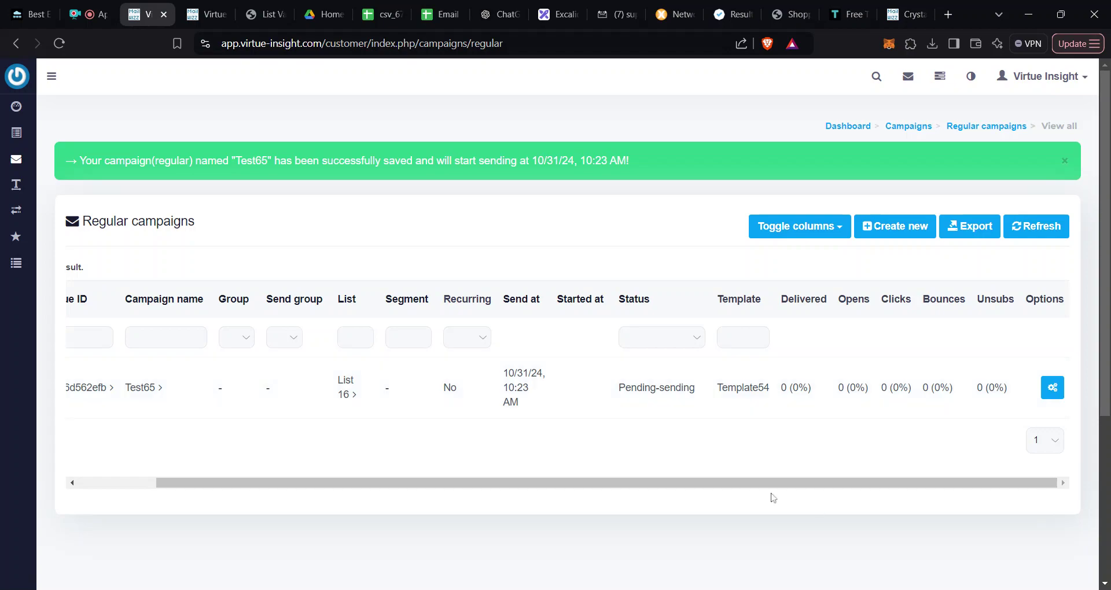
{"action": "left_click_drag", "start_coordinate": [323, 43], "coordinate": [242, 43]}
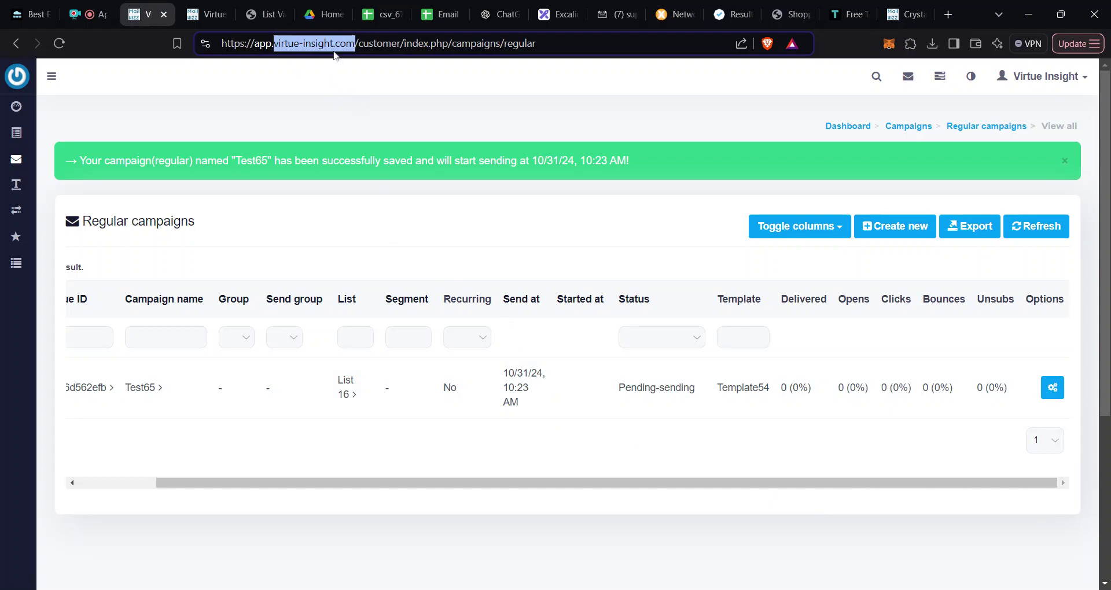